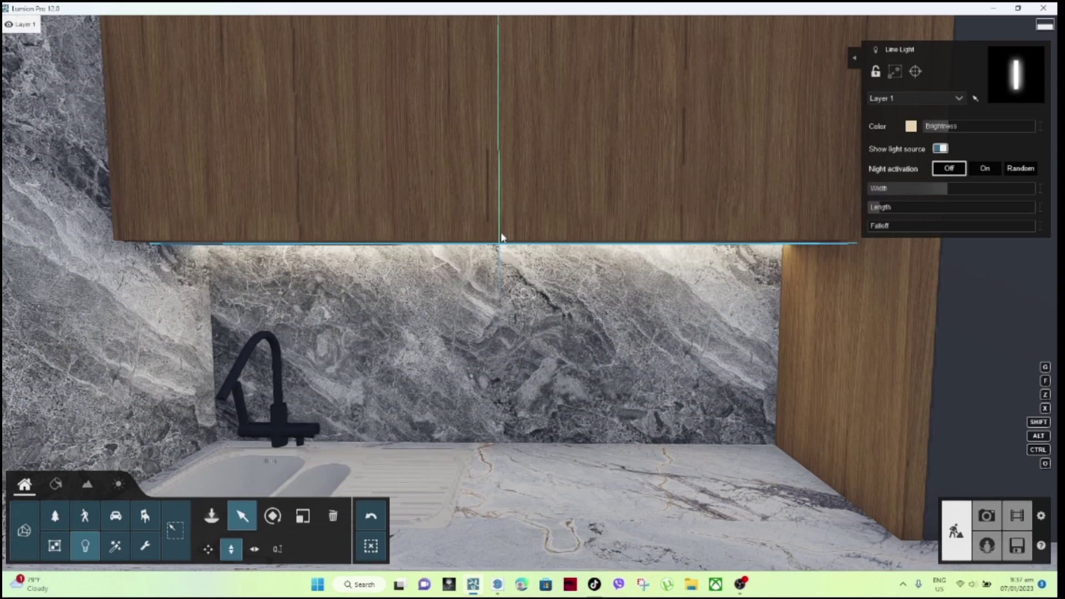
# Nudge the under-cabinet line light up slightly so it washes the marble backsplash above the sink.
pyautogui.moveTo(500, 237); pyautogui.dragTo(504, 237)
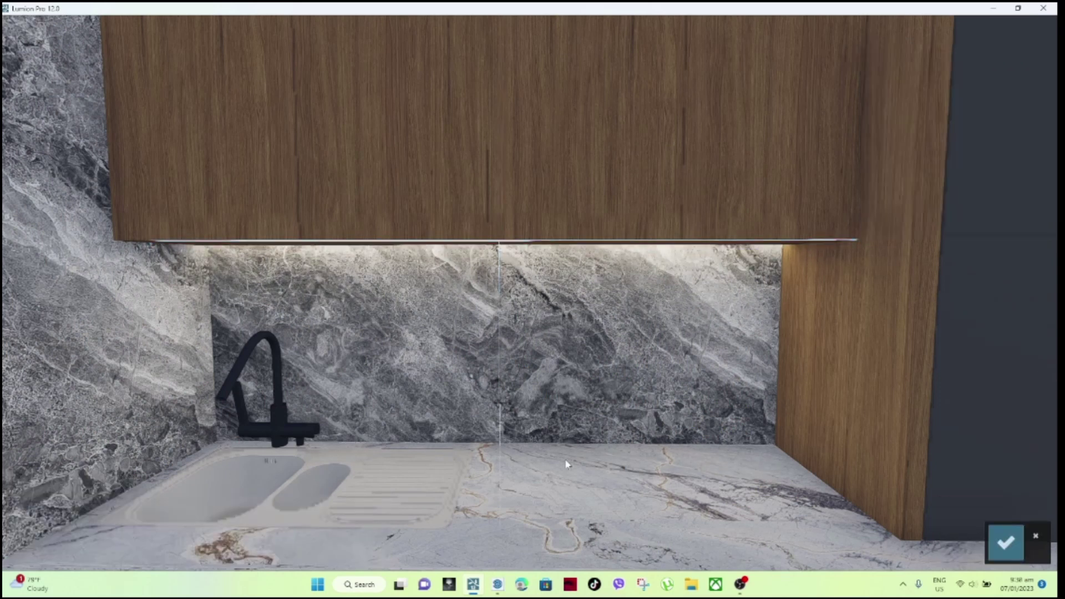
# Confirm the light move, turn to the cabinet and shelf beside the hood, and pick Line Light from Lights.
pyautogui.click(1006, 542)
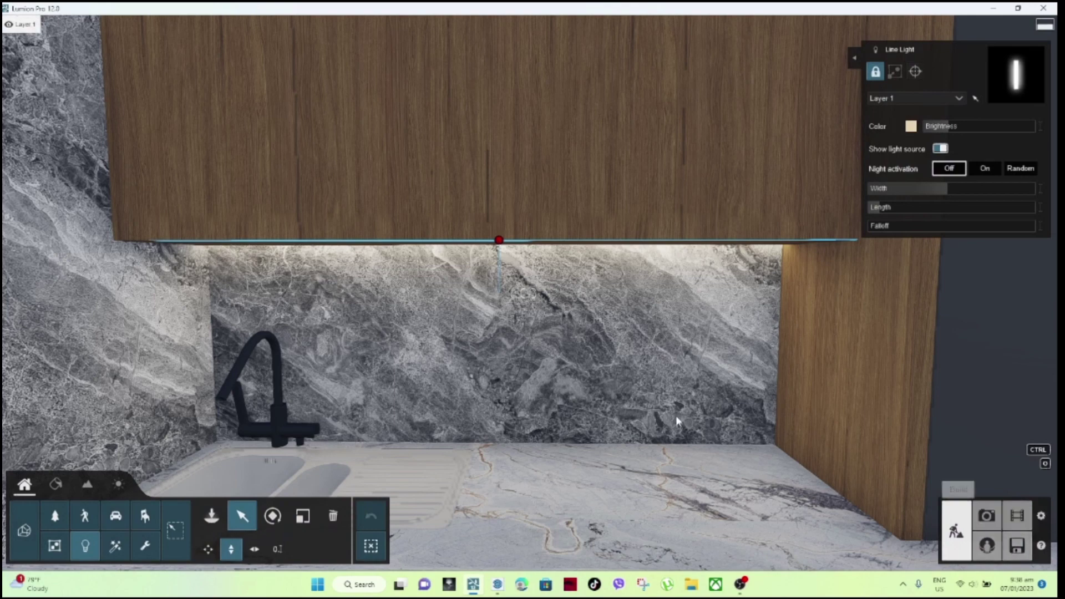
pyautogui.scroll(-3, 691, 397)
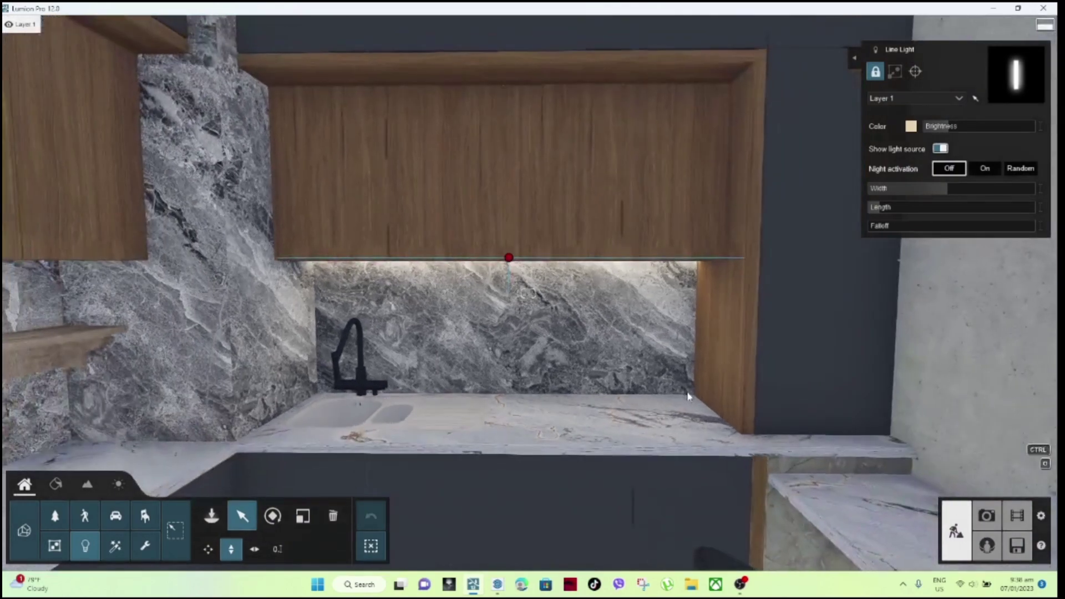
pyautogui.scroll(-2, 687, 397)
pyautogui.moveTo(688, 396); pyautogui.dragTo(687, 238, button='right')
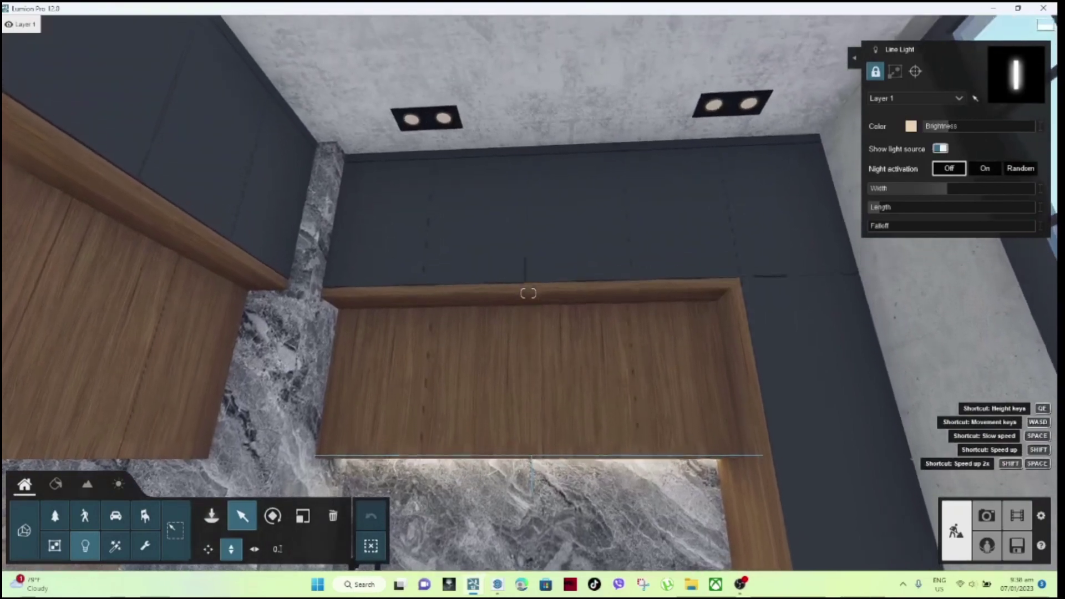
pyautogui.moveTo(528, 293); pyautogui.dragTo(527, 443, button='right')
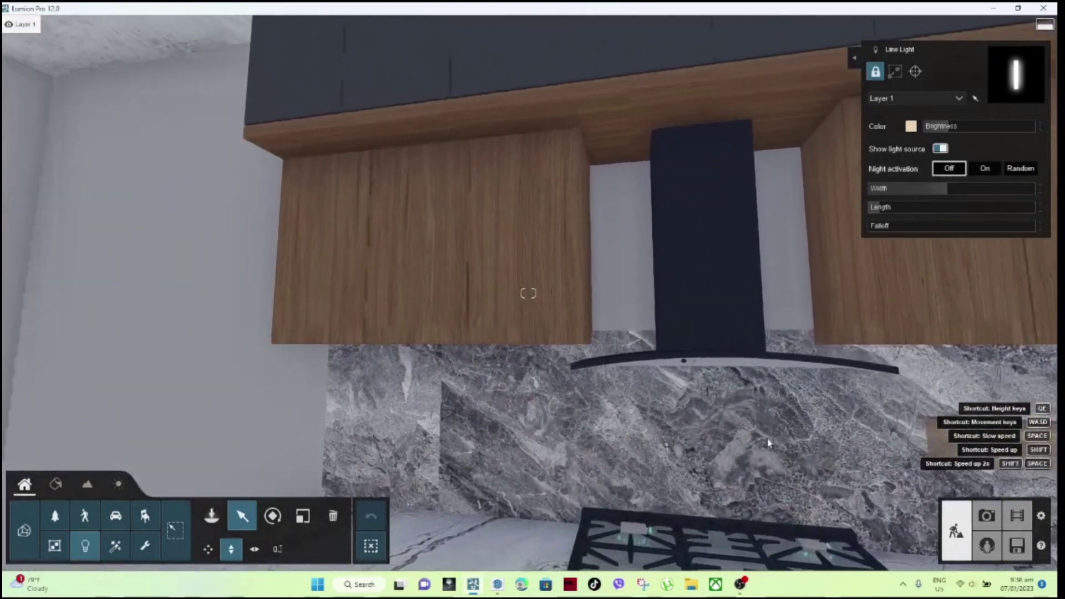
pyautogui.moveTo(528, 293); pyautogui.dragTo(638, 293, button='right')
pyautogui.moveTo(528, 293); pyautogui.dragTo(528, 444, button='right')
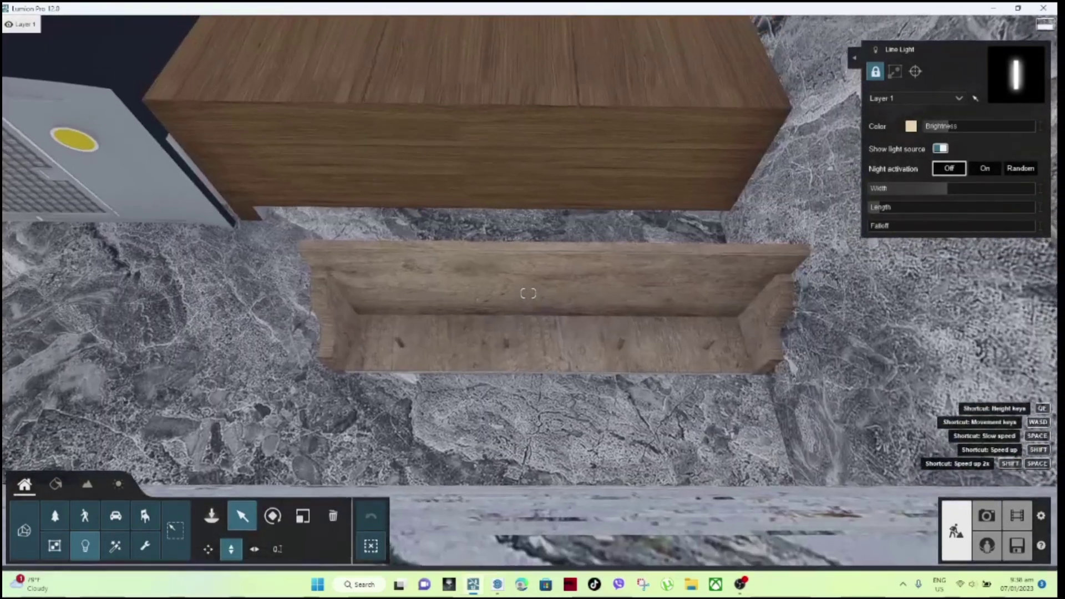
pyautogui.click(211, 515)
pyautogui.click(69, 118)
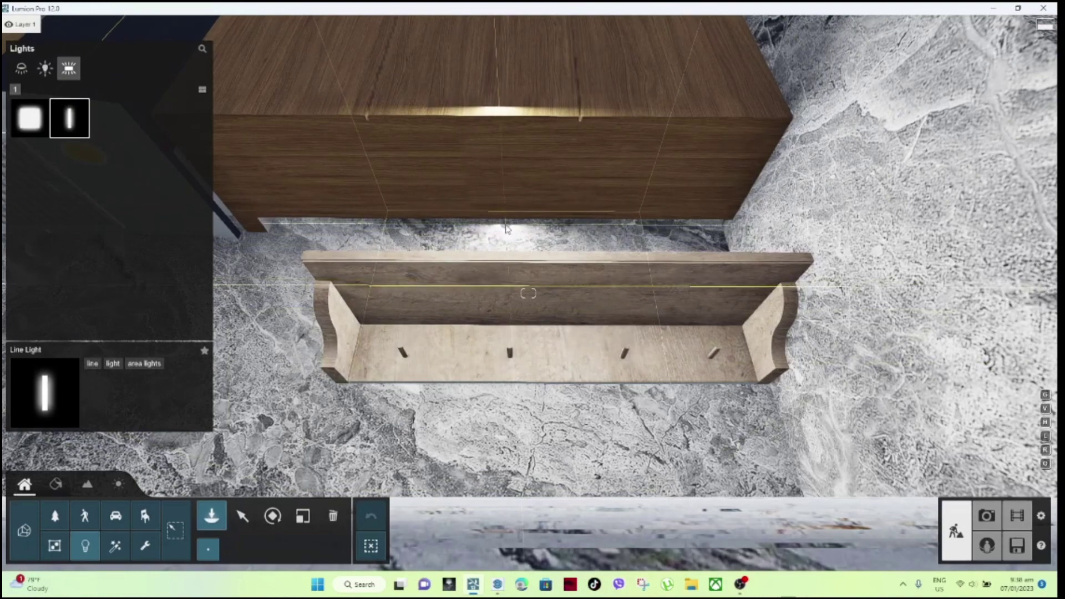
pyautogui.moveTo(508, 275)
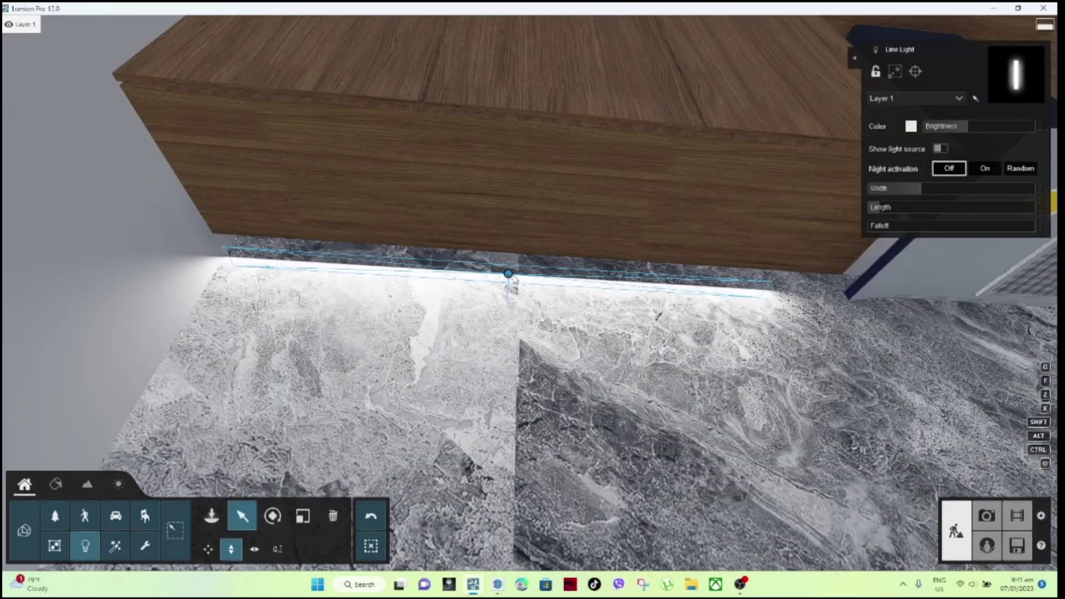
# Place the new line light beside the hood, level with the wood cabinet's underside.
pyautogui.moveTo(509, 276); pyautogui.dragTo(511, 273)
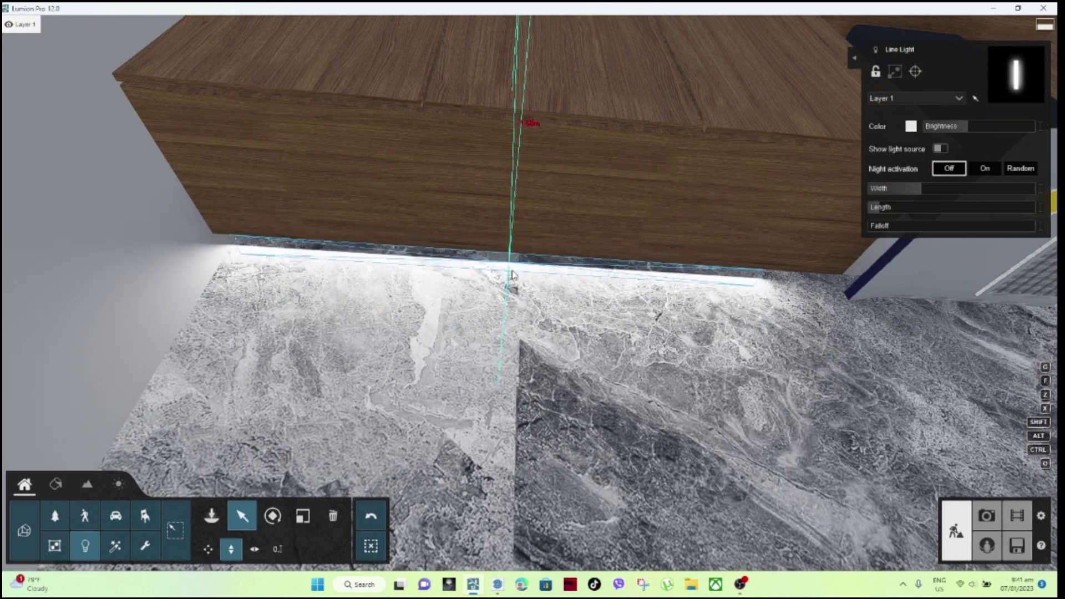
pyautogui.moveTo(511, 273); pyautogui.dragTo(512, 274)
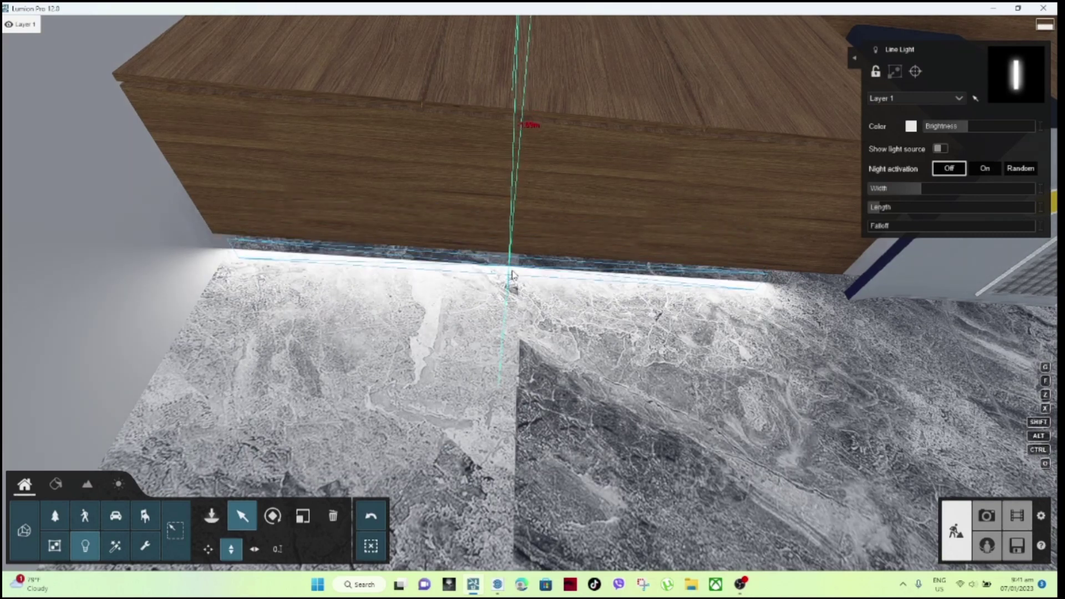
pyautogui.moveTo(512, 273); pyautogui.dragTo(512, 273)
pyautogui.moveTo(511, 273); pyautogui.dragTo(587, 261, button='right')
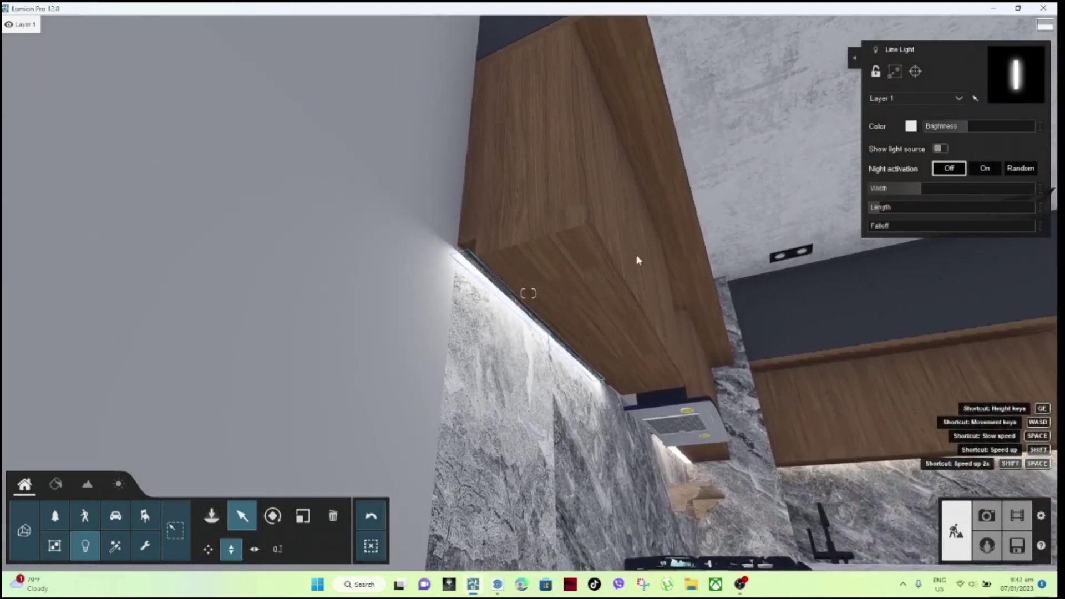
pyautogui.scroll(5, 588, 232)
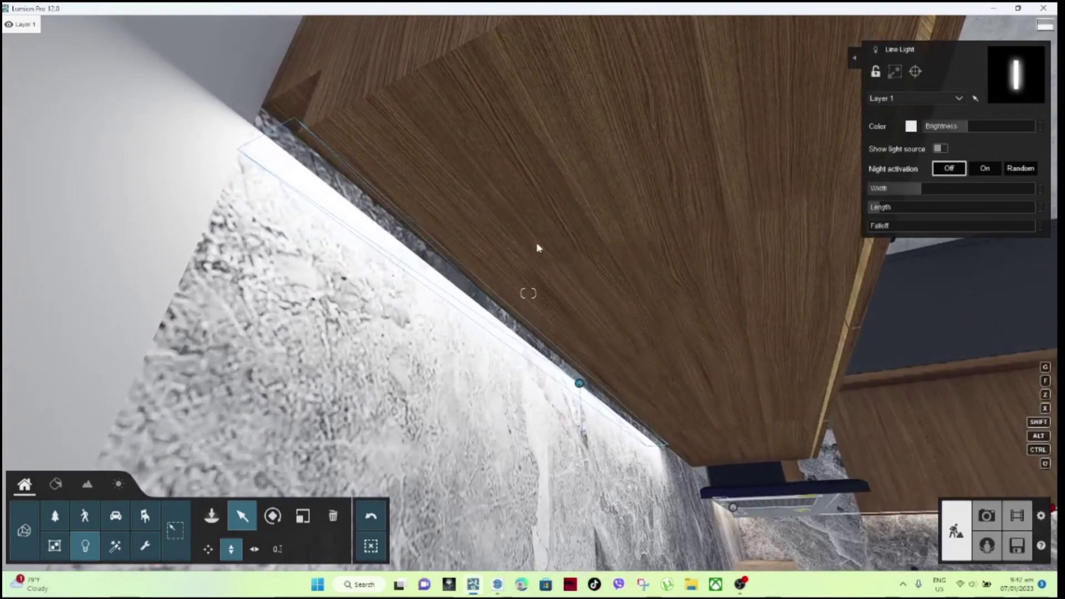
pyautogui.moveTo(630, 304); pyautogui.dragTo(533, 311, button='right')
pyautogui.moveTo(643, 311); pyautogui.dragTo(648, 311, button='right')
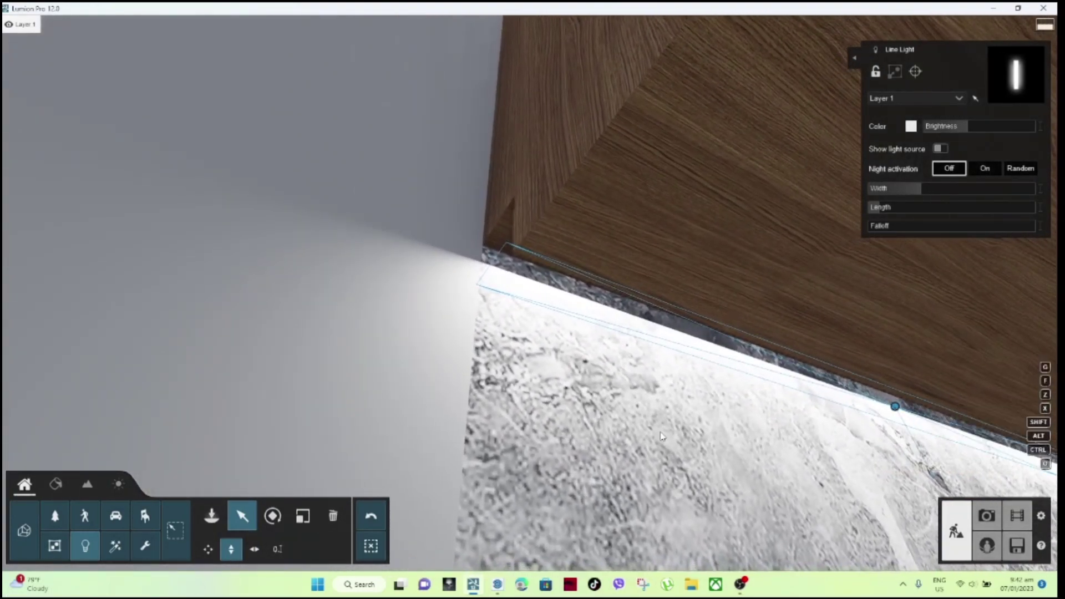
pyautogui.click(254, 549)
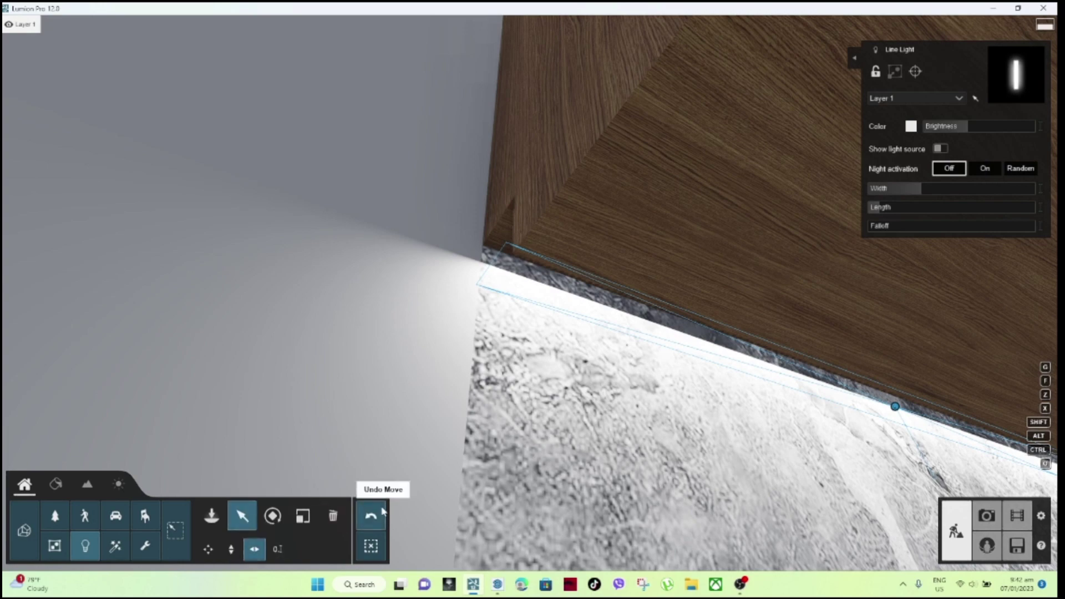
pyautogui.moveTo(488, 376)
pyautogui.mouseDown(button='right')
pyautogui.moveTo(560, 371)
pyautogui.moveTo(438, 387)
pyautogui.mouseUp(button='right')
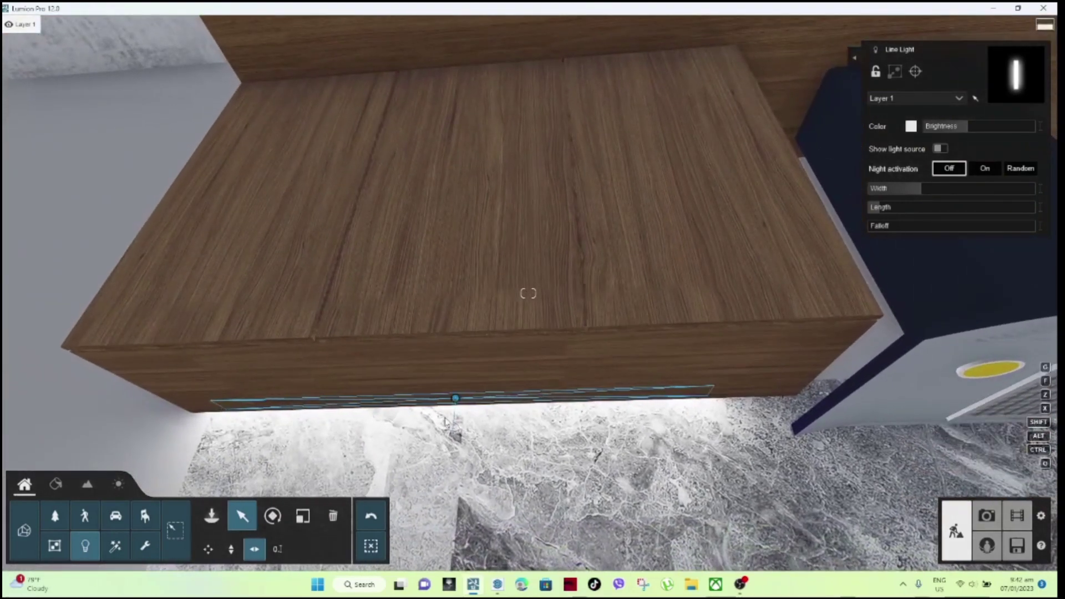
# Align the line light with the cabinet's front bottom edge, then pull back to a wide kitchen view.
pyautogui.moveTo(443, 395); pyautogui.dragTo(493, 402)
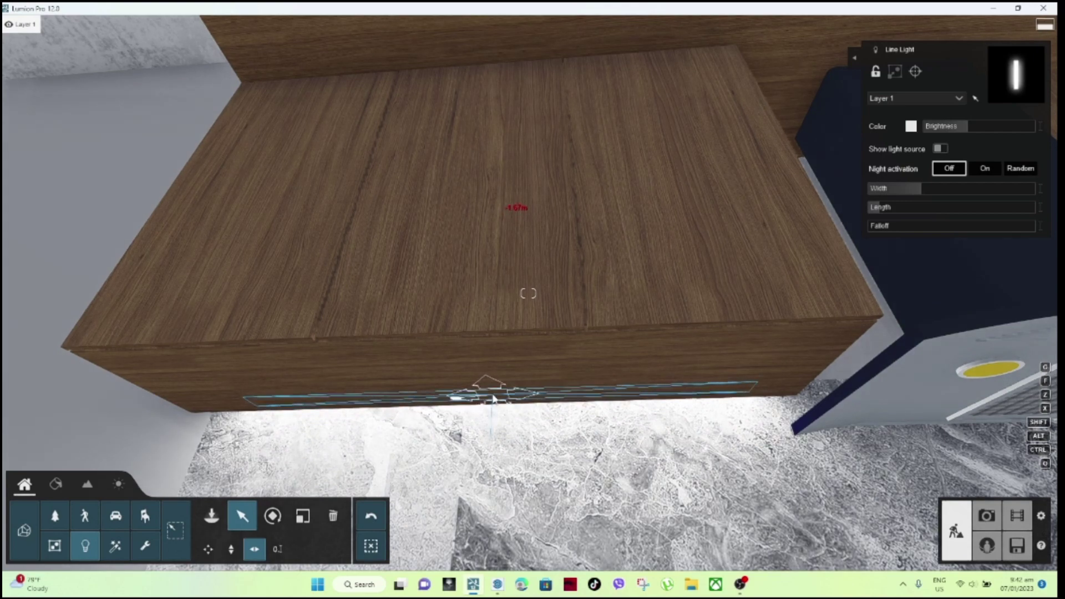
pyautogui.moveTo(492, 402)
pyautogui.mouseDown()
pyautogui.moveTo(497, 377)
pyautogui.moveTo(494, 405)
pyautogui.mouseUp()
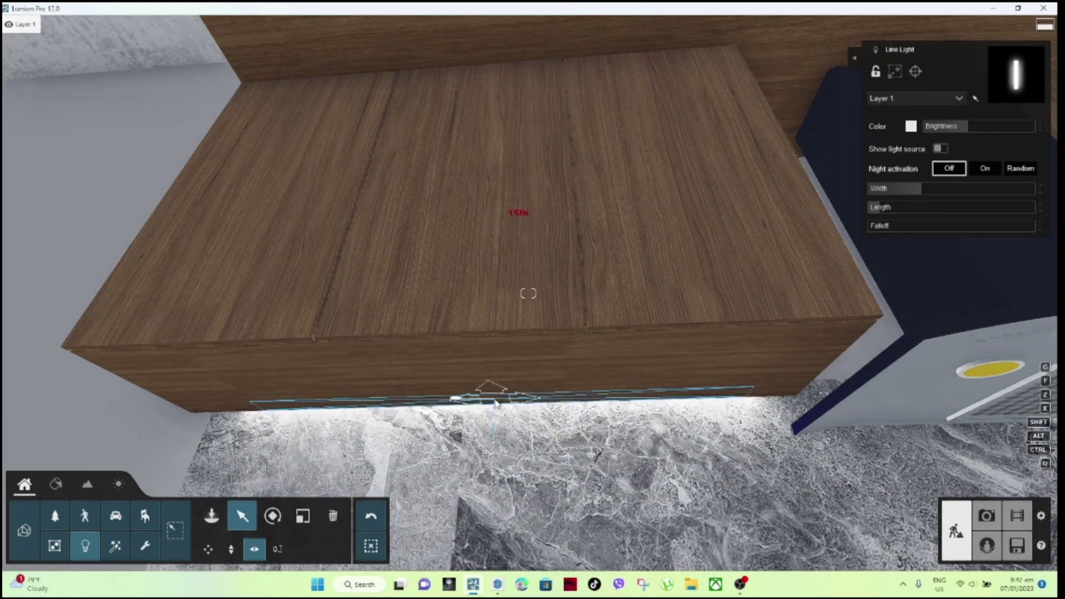
pyautogui.moveTo(494, 405); pyautogui.dragTo(492, 411)
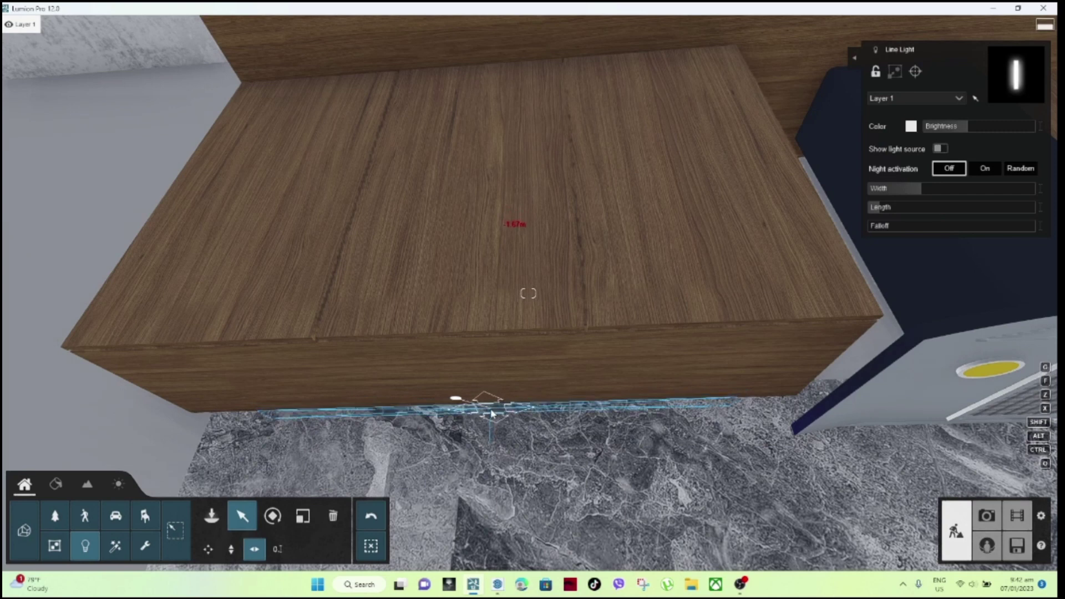
pyautogui.moveTo(492, 410); pyautogui.dragTo(496, 404)
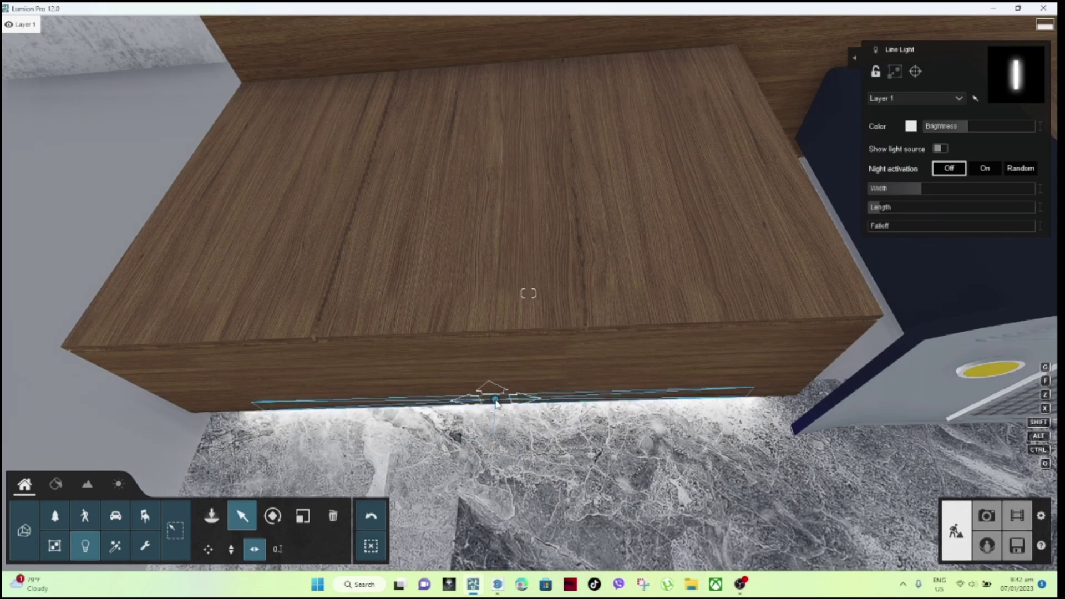
pyautogui.moveTo(496, 404); pyautogui.dragTo(497, 333, button='right')
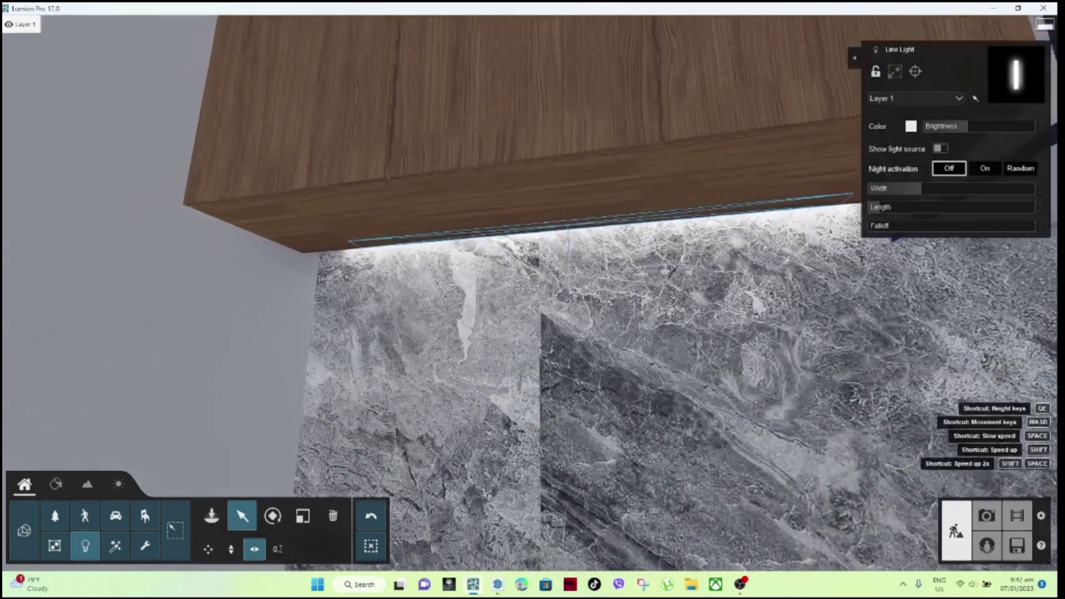
pyautogui.moveTo(528, 294)
pyautogui.mouseDown(button='right')
pyautogui.moveTo(586, 382)
pyautogui.moveTo(540, 375)
pyautogui.mouseUp(button='right')
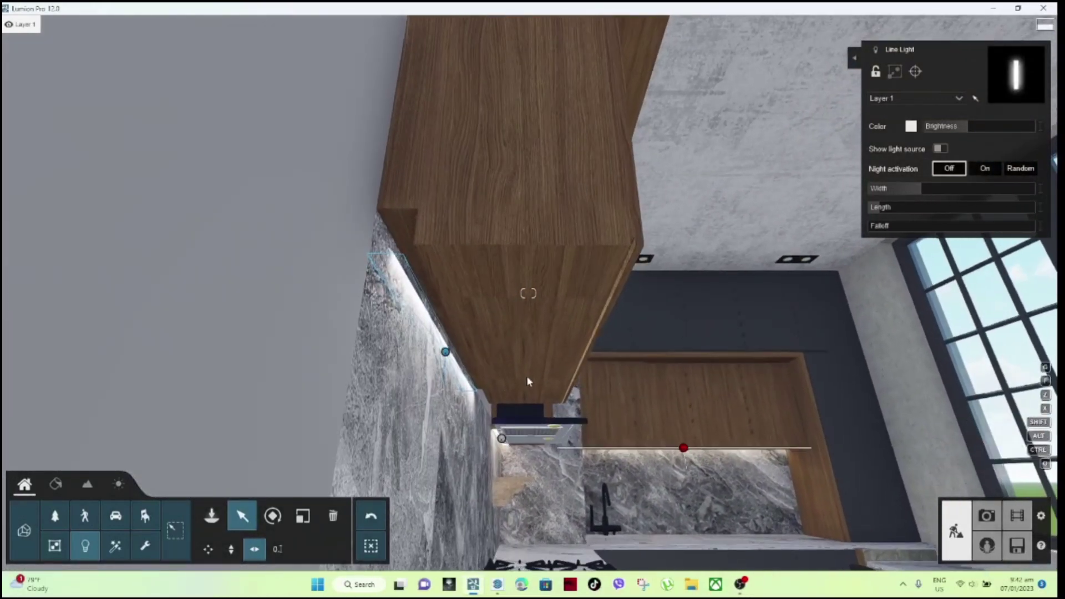
# Shift the line light slightly left, raise it flush under the cabinet, and turn on Show light source.
pyautogui.moveTo(445, 350); pyautogui.dragTo(454, 350)
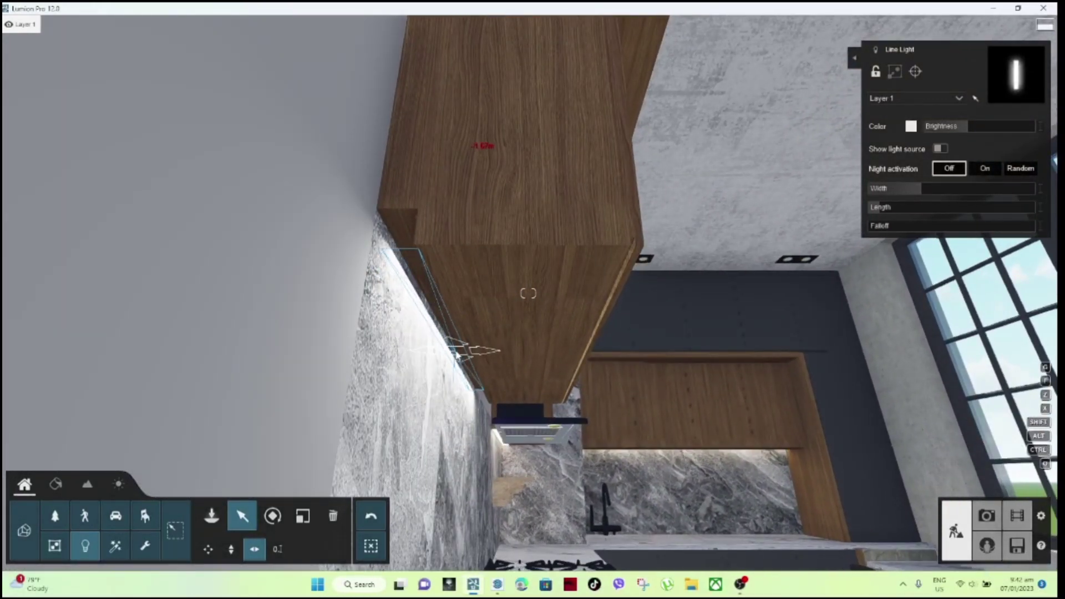
pyautogui.moveTo(455, 355); pyautogui.dragTo(455, 351)
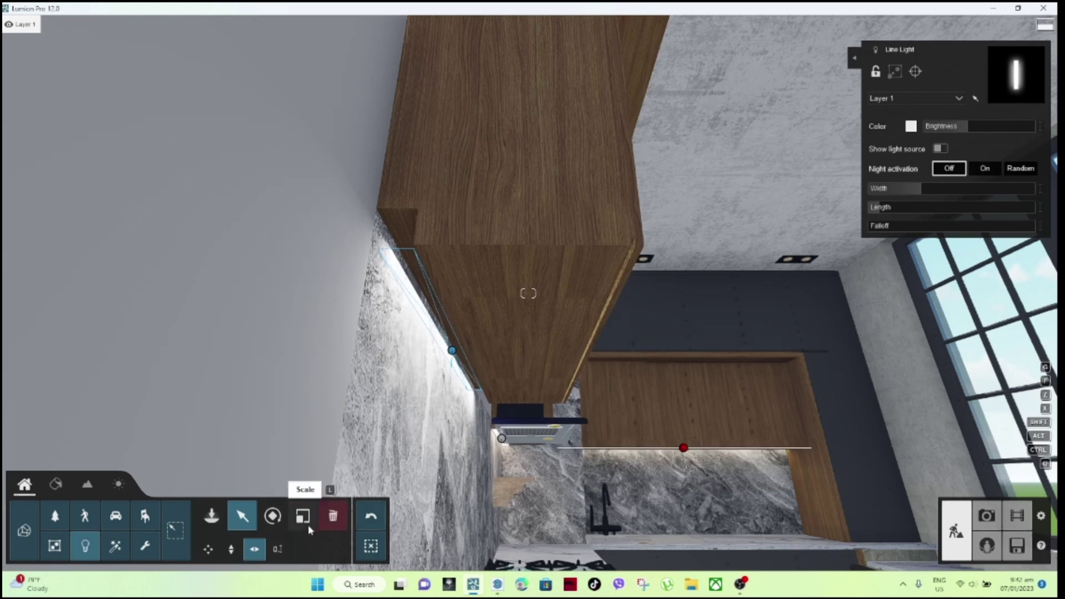
pyautogui.click(229, 549)
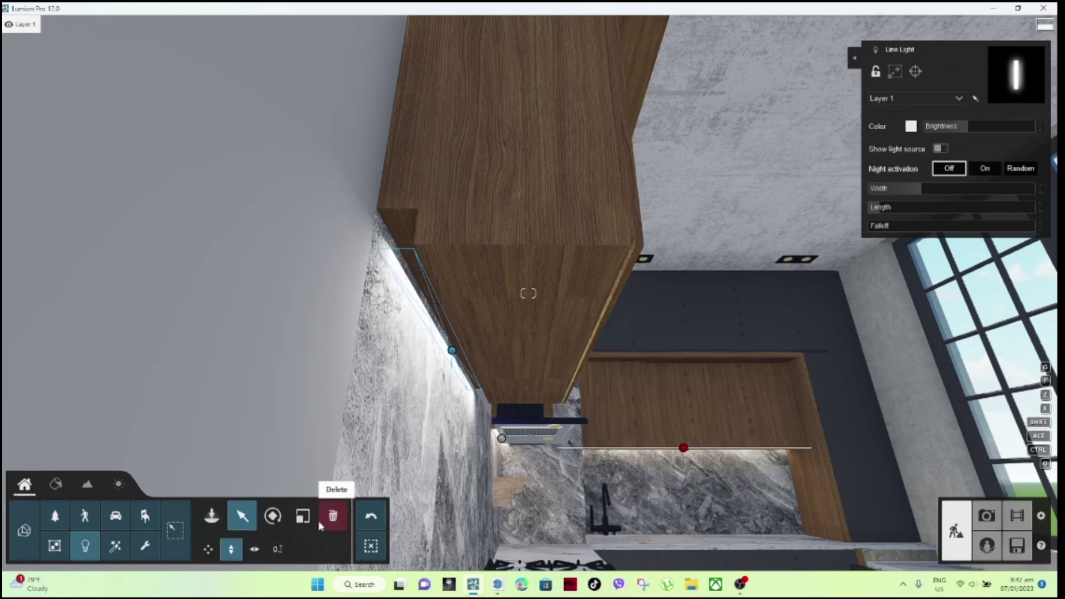
pyautogui.moveTo(451, 350)
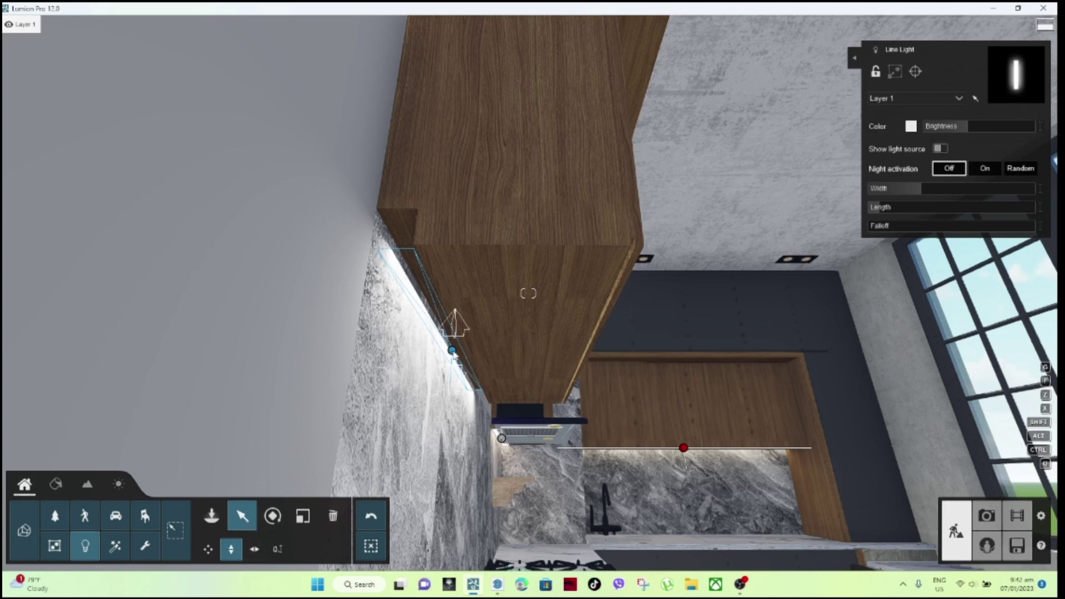
pyautogui.moveTo(452, 350); pyautogui.dragTo(452, 347)
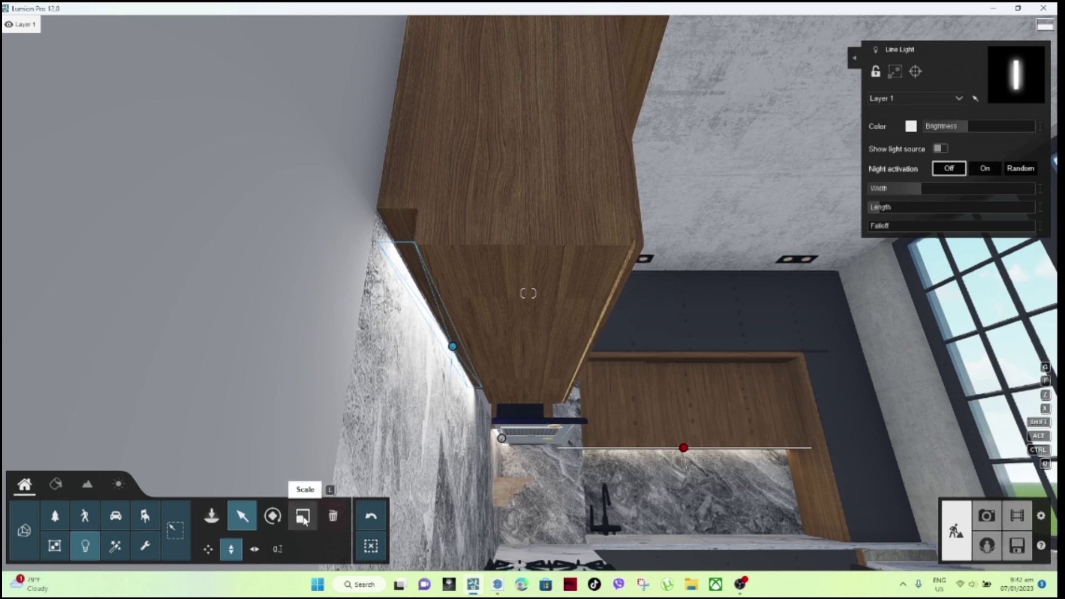
pyautogui.click(938, 149)
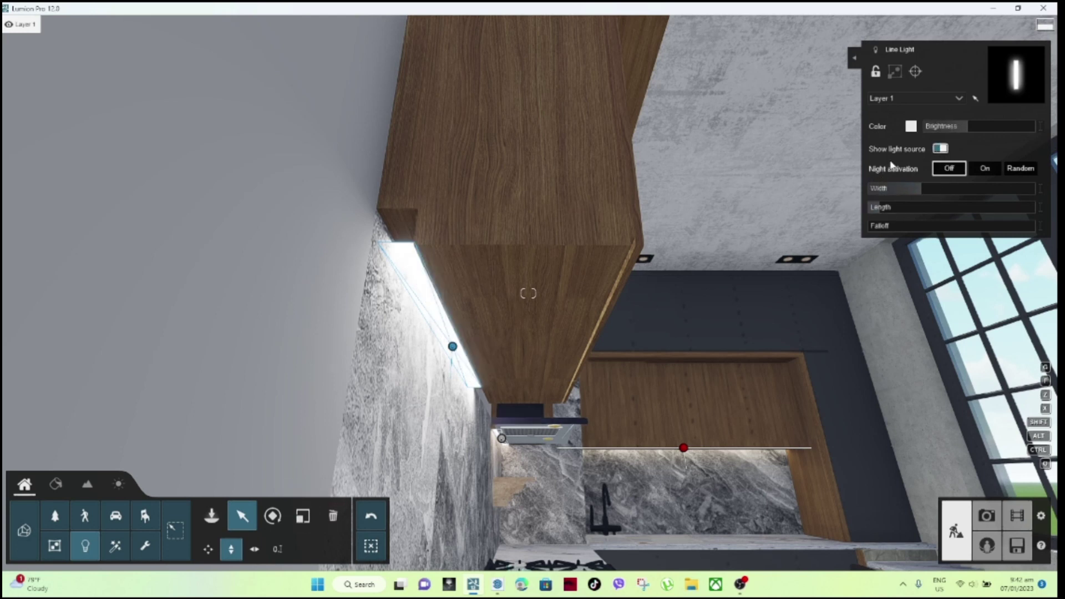
# Set the line light's brightness to 50 and preview the lit scene.
pyautogui.moveTo(943, 125)
pyautogui.click(1040, 128)
pyautogui.write('50')
pyautogui.press('Return')
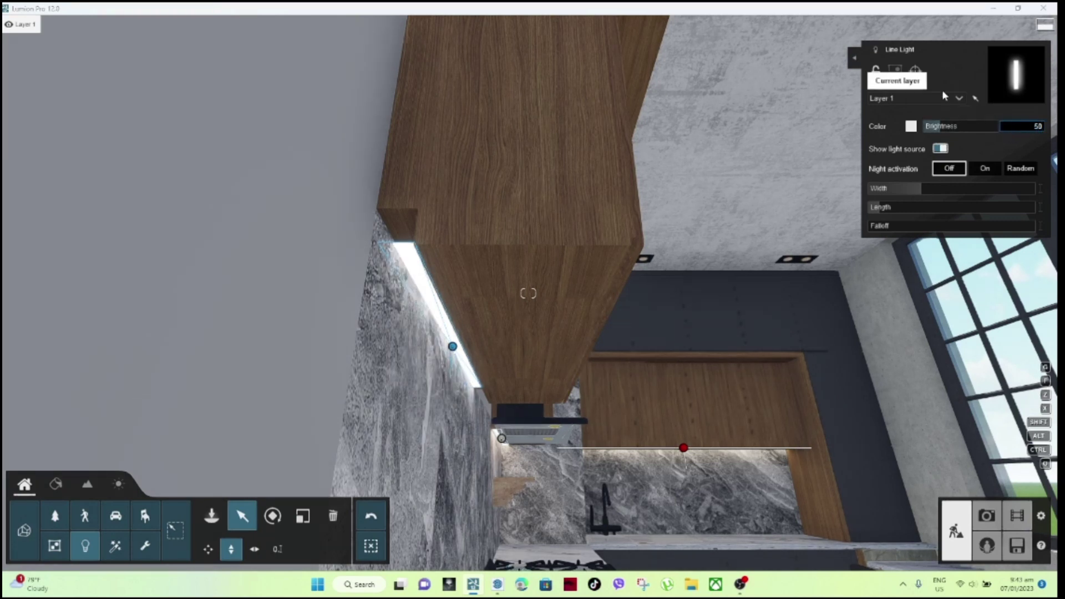
pyautogui.click(918, 75)
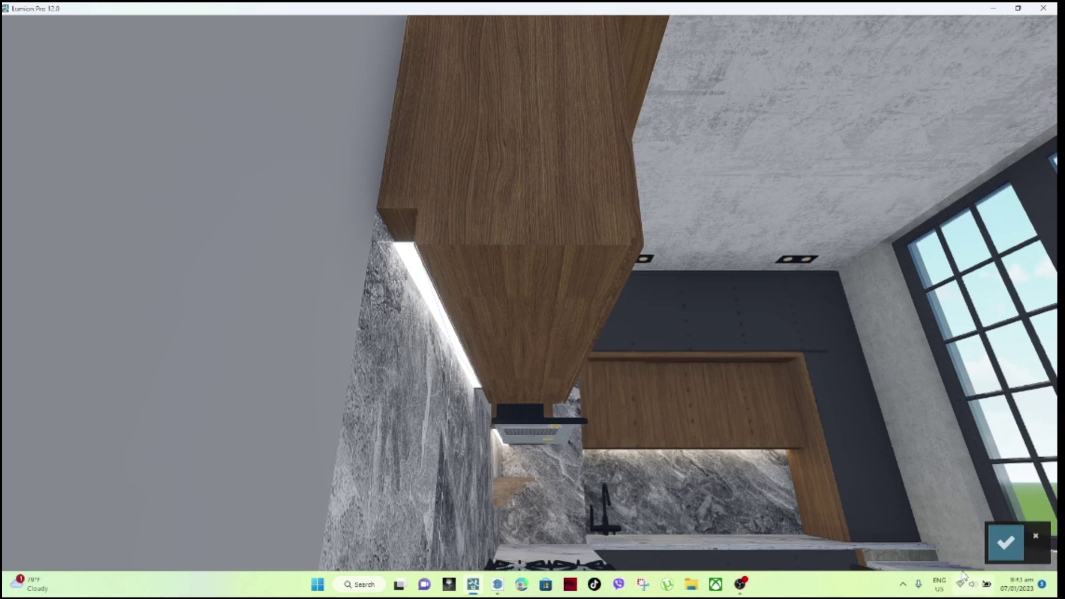
pyautogui.click(1007, 542)
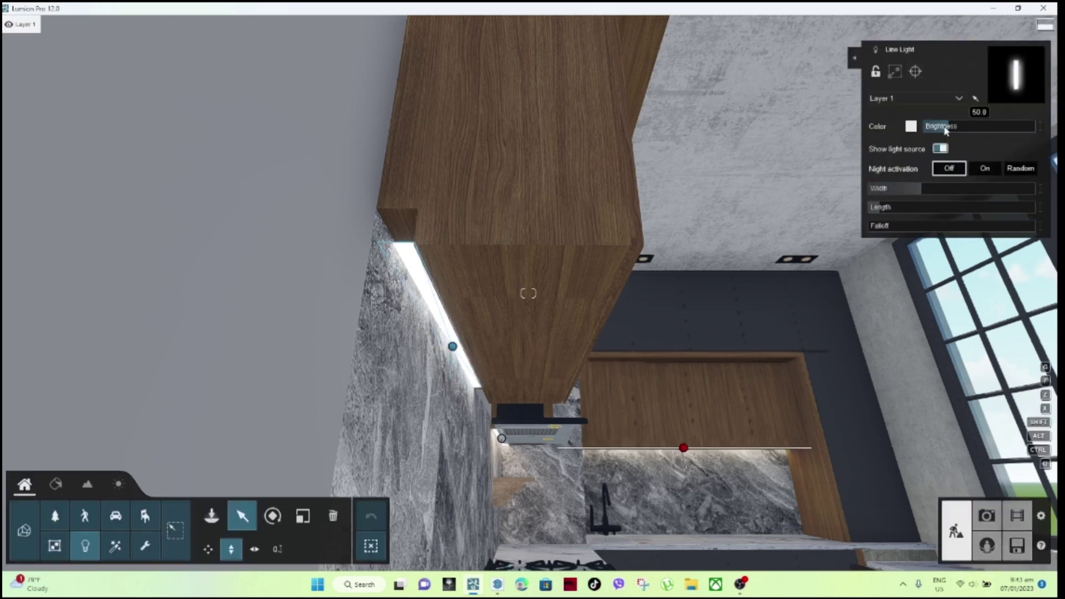
# Warm the line light's colour temperature to about 4300 K.
pyautogui.click(910, 126)
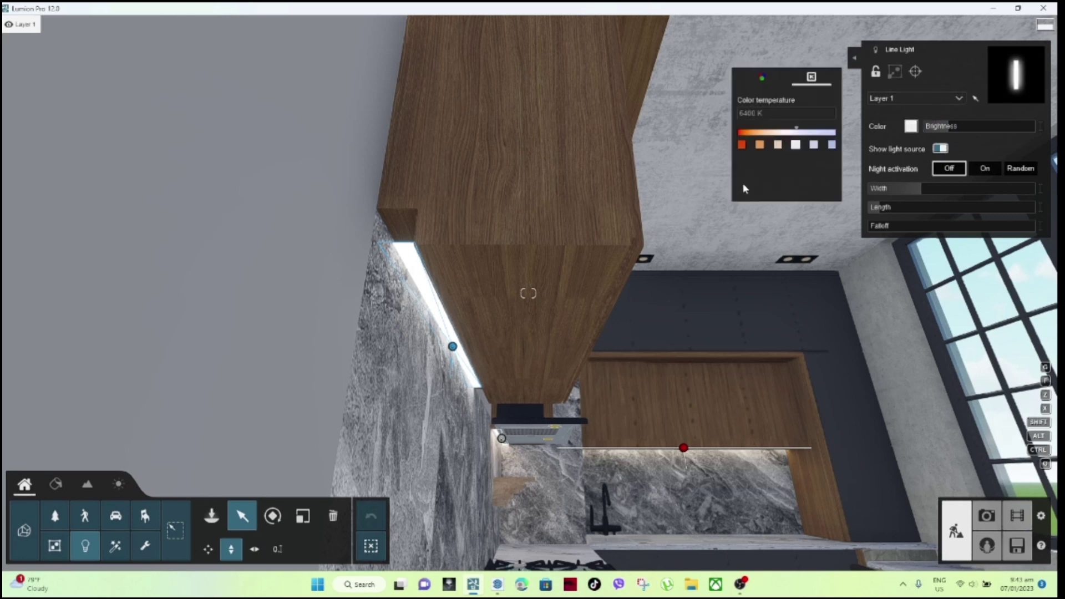
pyautogui.click(777, 145)
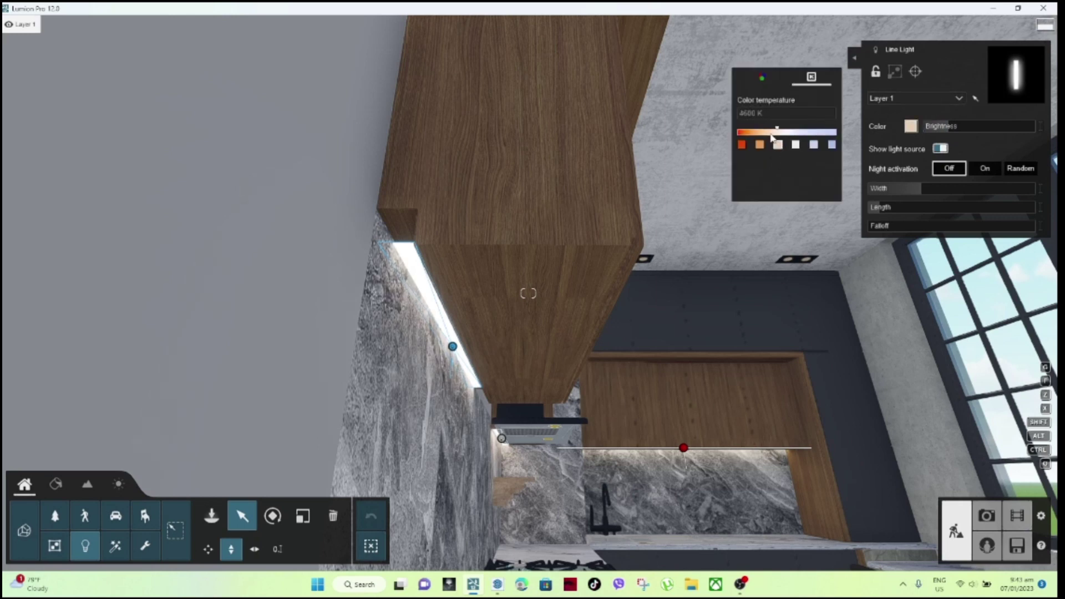
pyautogui.moveTo(775, 132); pyautogui.dragTo(774, 133)
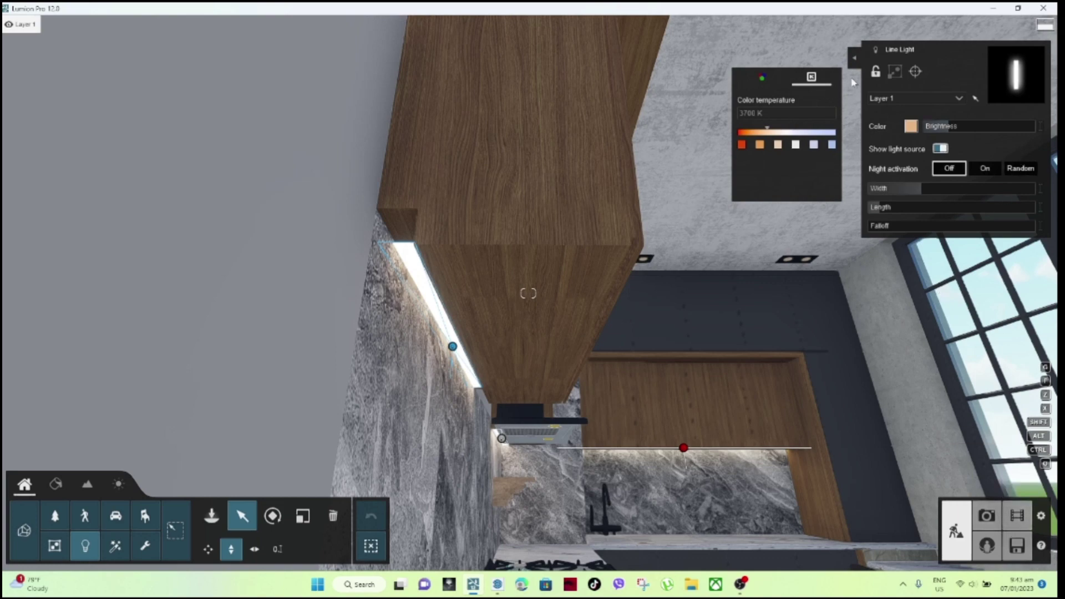
# Lock the hood line light, shift the view to the back wall, and enter Photo mode.
pyautogui.click(875, 71)
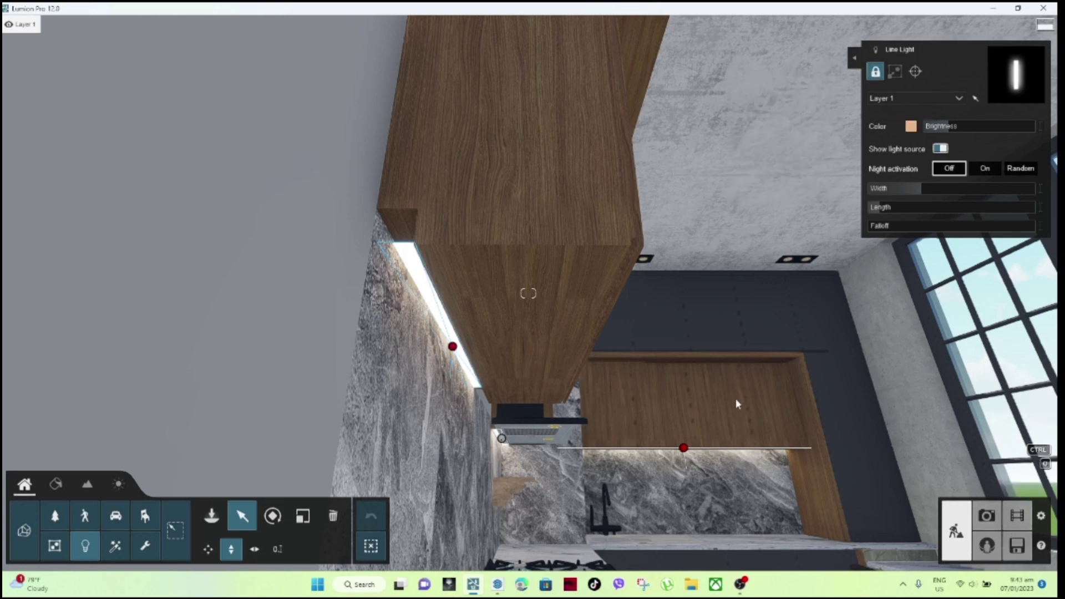
pyautogui.press('d')
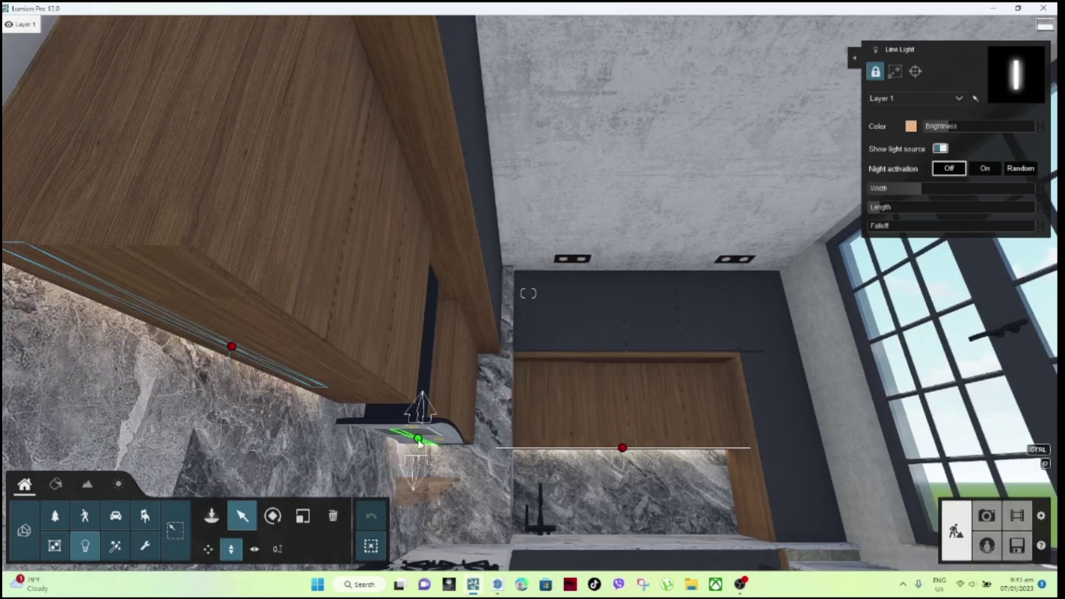
pyautogui.click(875, 71)
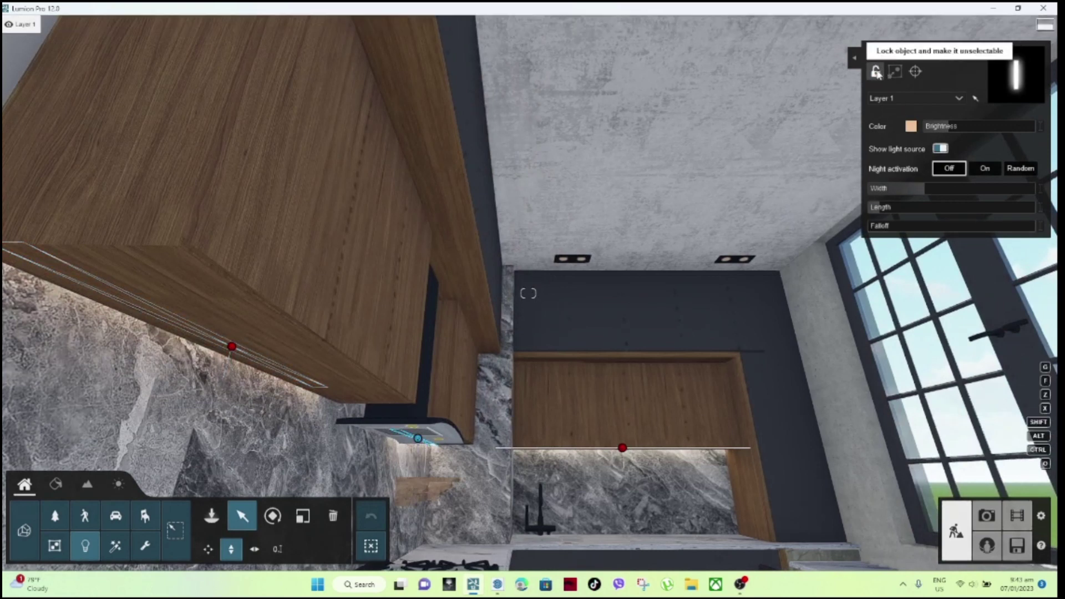
pyautogui.click(875, 71)
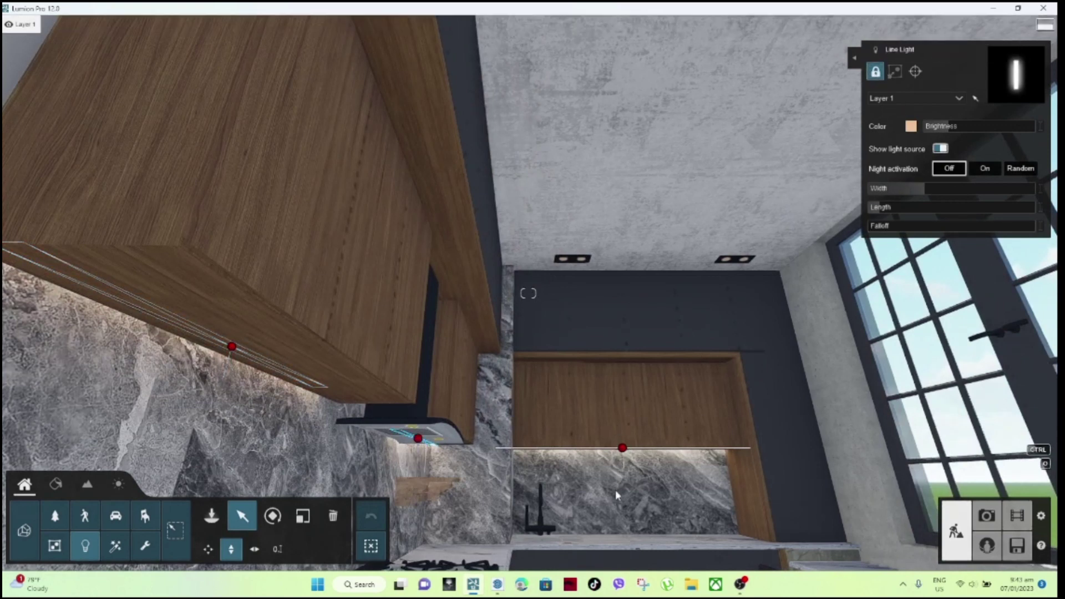
pyautogui.press('d')
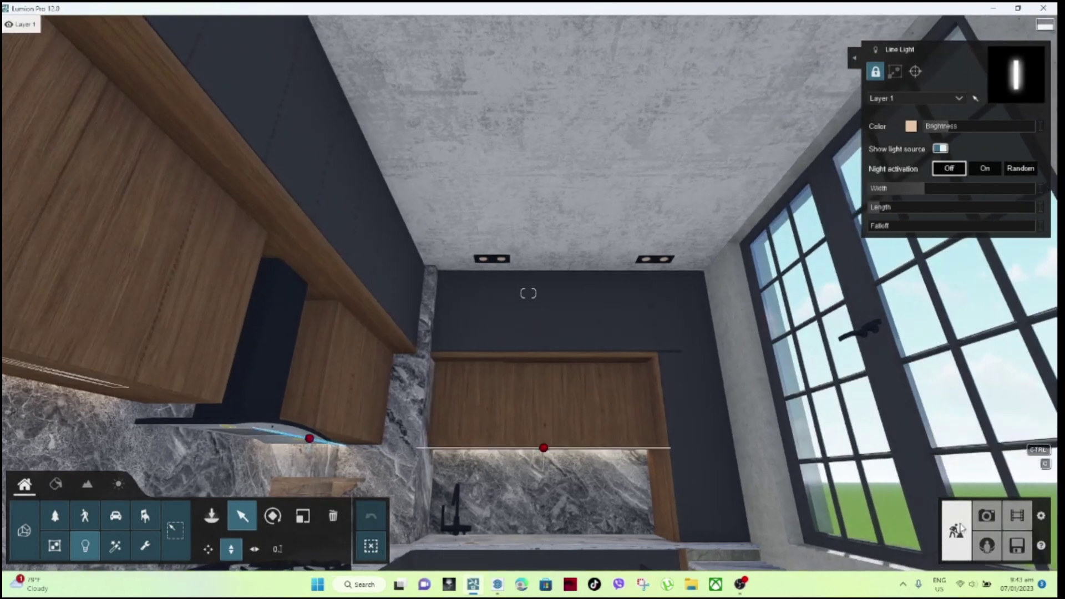
pyautogui.click(986, 516)
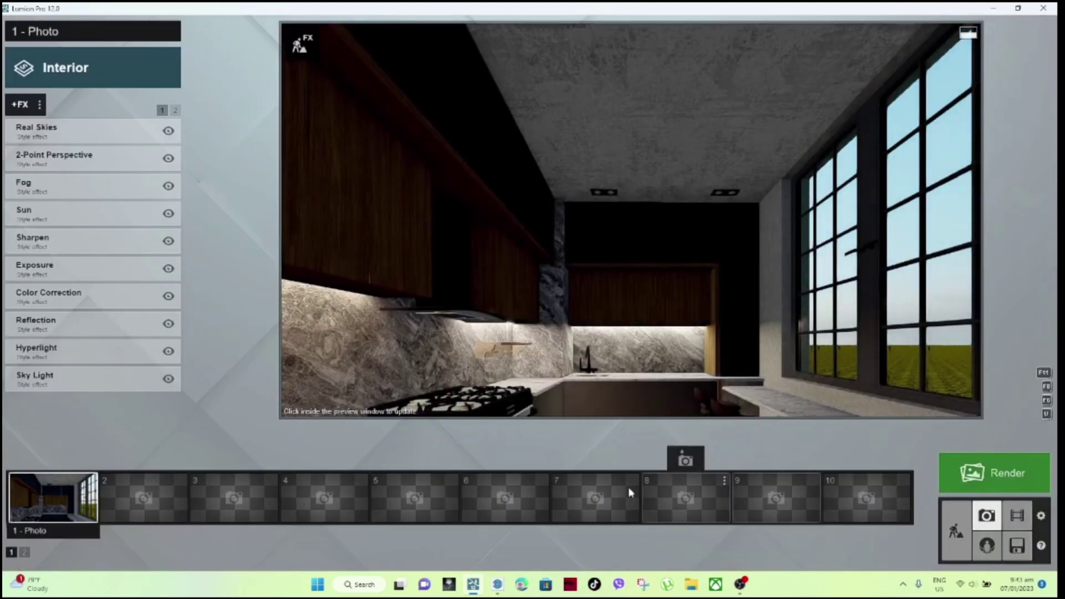
# Restore photo slot 1's camera, return to Build mode, and select the under-cabinet line light.
pyautogui.click(40, 459)
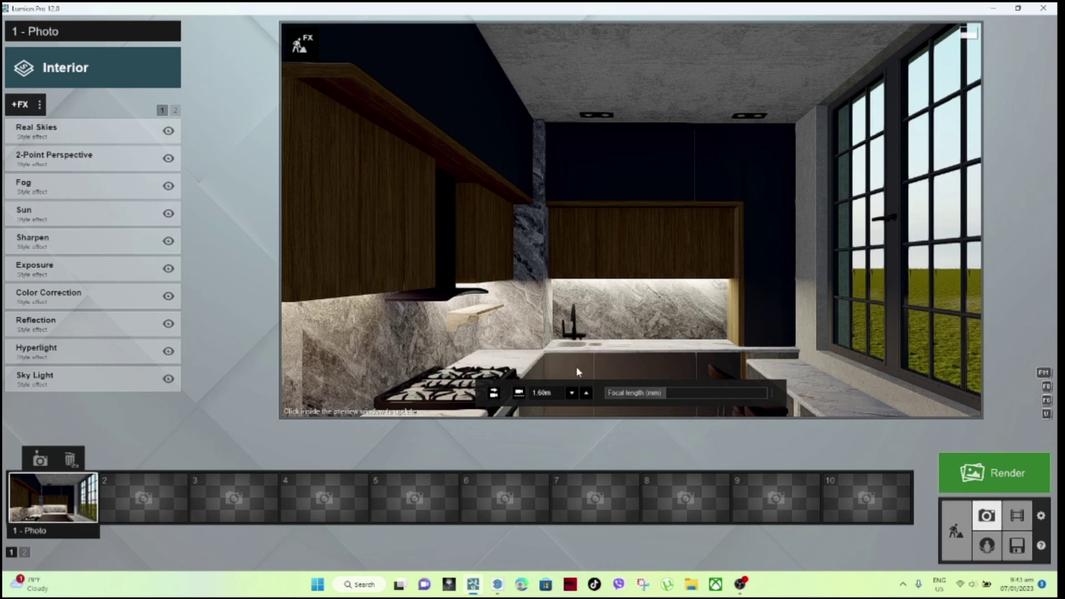
pyautogui.click(956, 531)
pyautogui.click(538, 344)
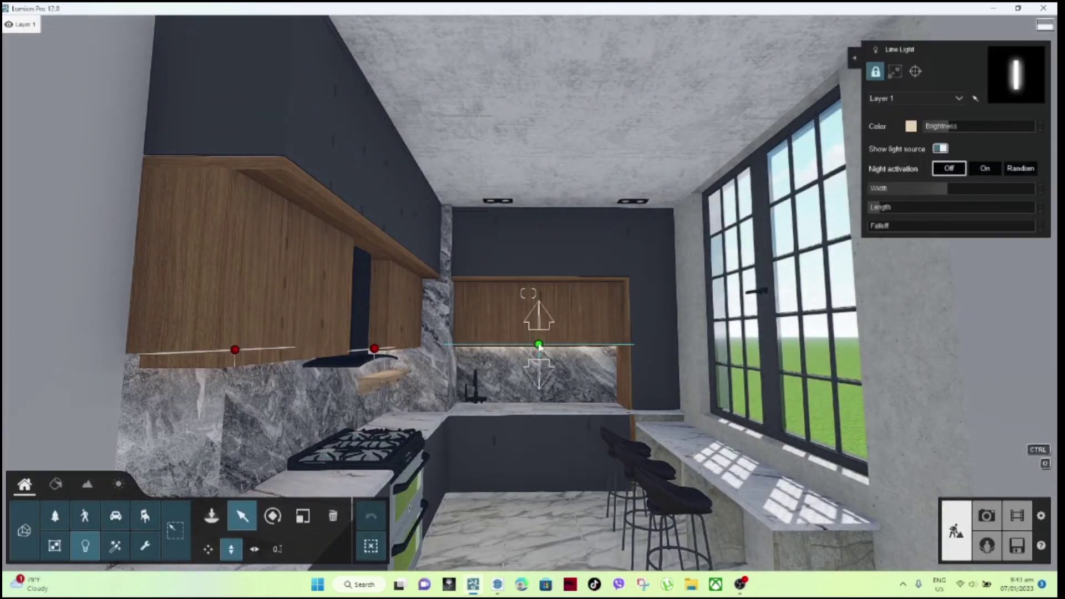
pyautogui.moveTo(944, 125)
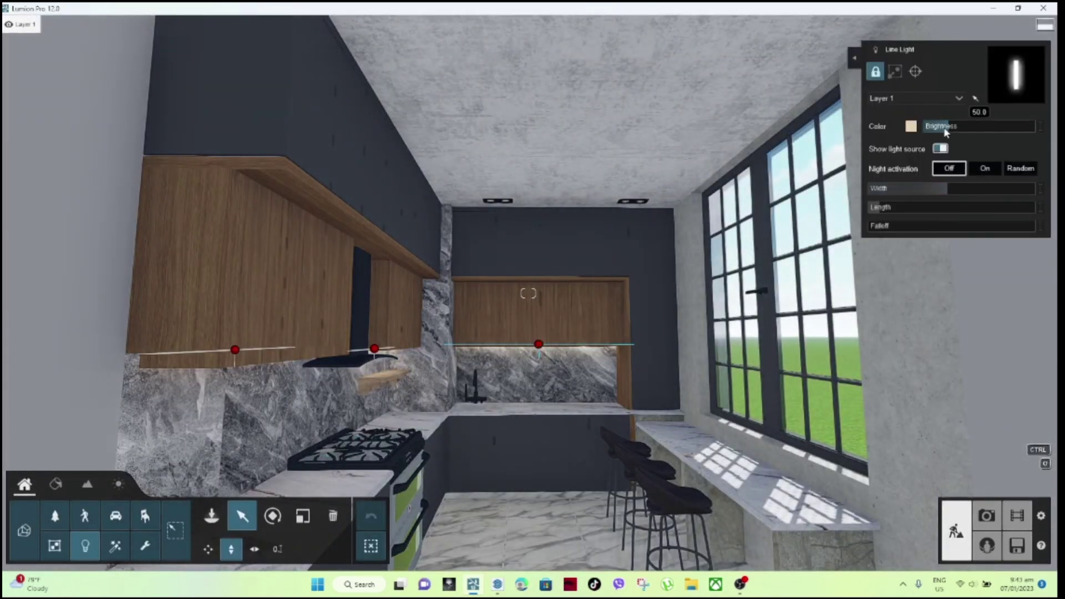
# Set the three under-cabinet line lights' brightness to 35, 40 and 100, then preview the photo.
pyautogui.click(1040, 126)
pyautogui.write('35')
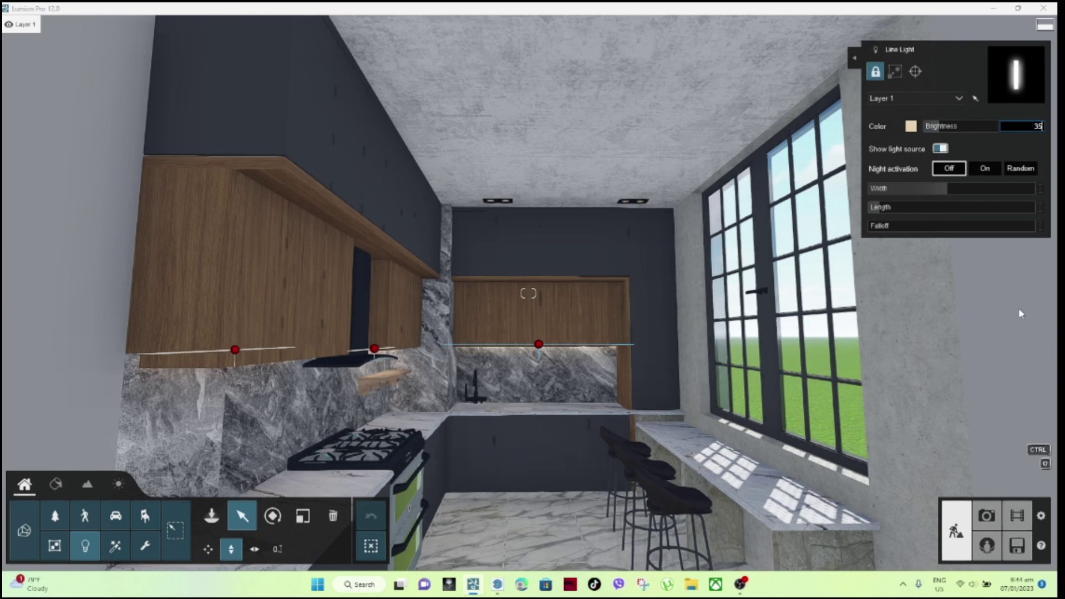
pyautogui.click(374, 351)
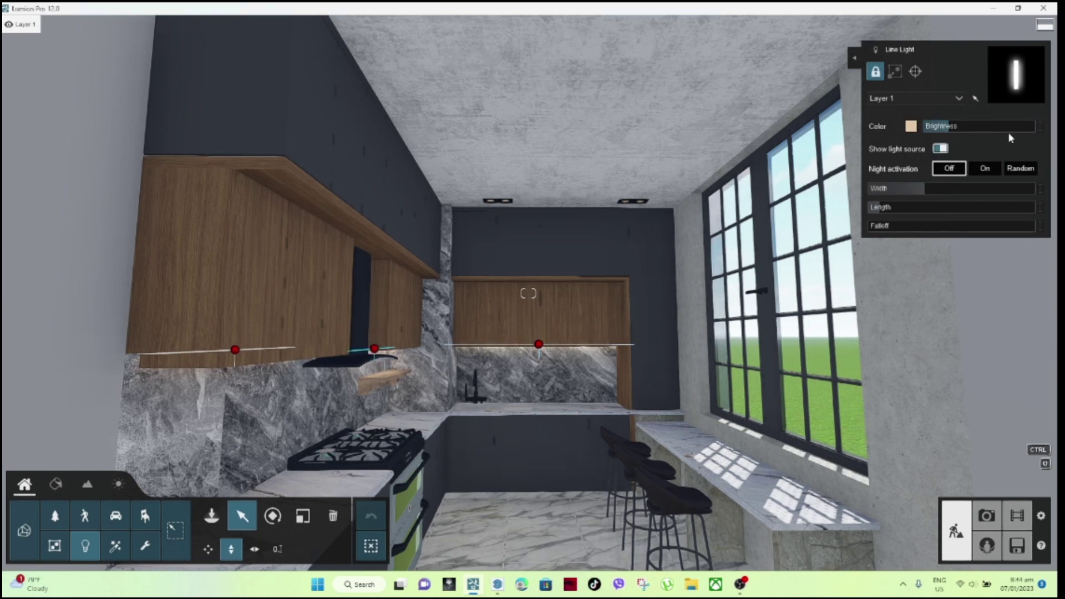
pyautogui.click(1042, 126)
pyautogui.write('40')
pyautogui.press('Return')
pyautogui.click(235, 349)
pyautogui.moveTo(953, 126)
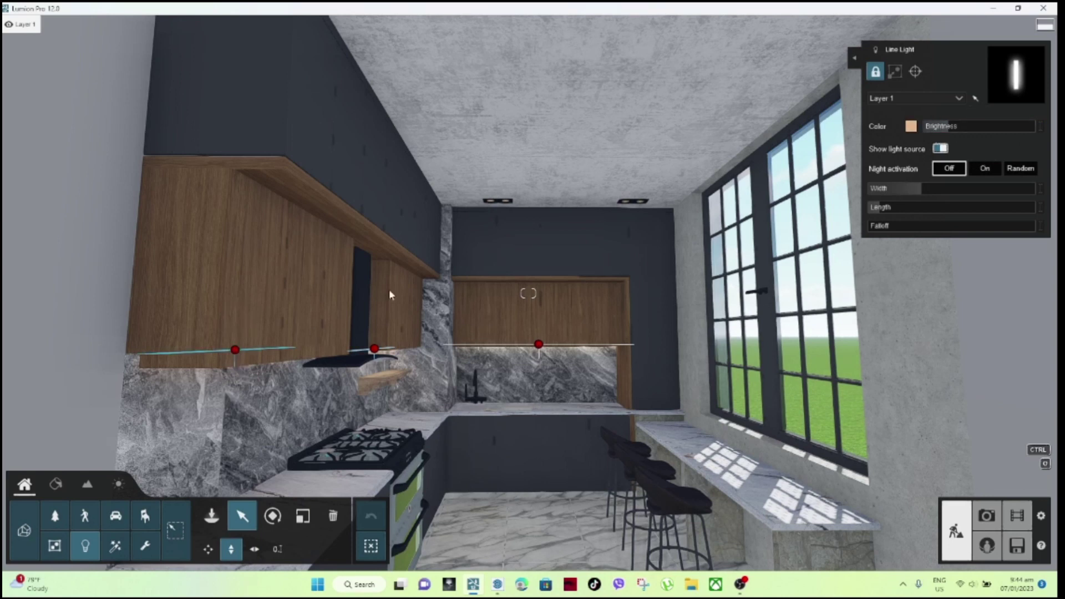
pyautogui.rightClick(952, 127)
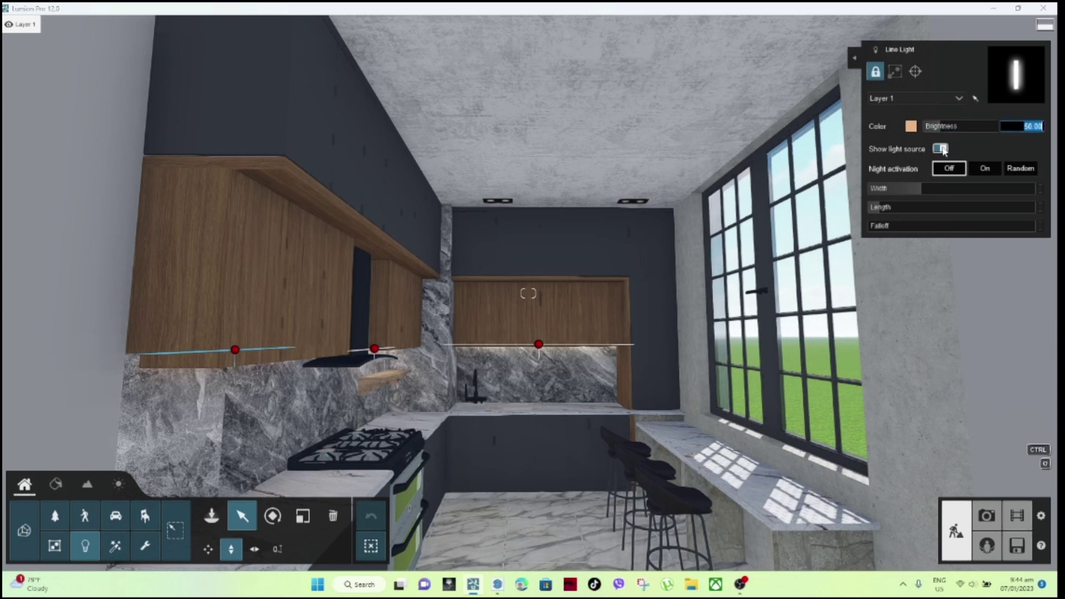
pyautogui.write('100')
pyautogui.press('Return')
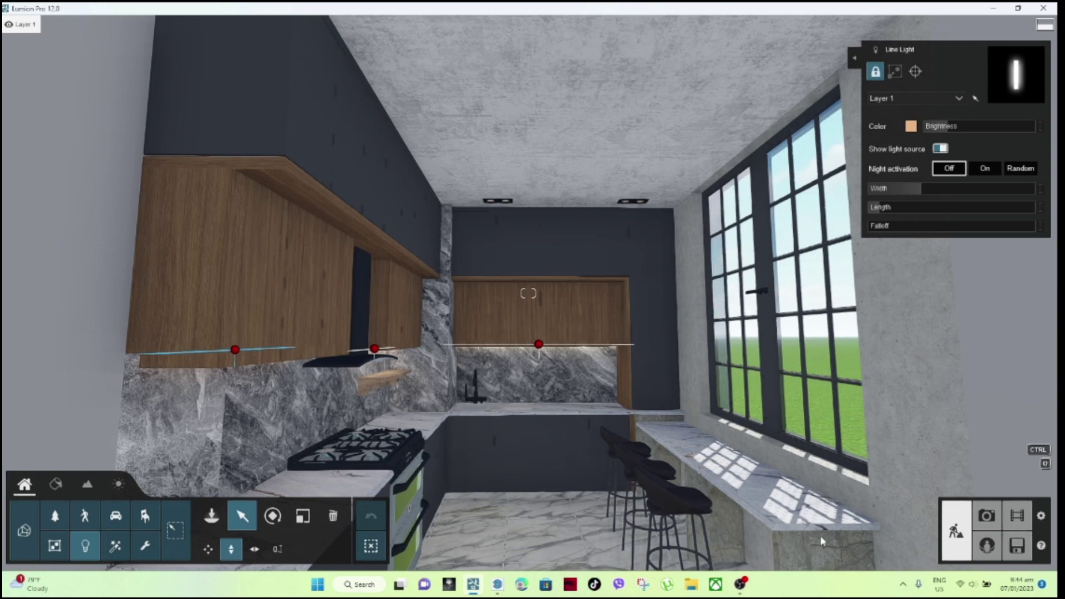
pyautogui.click(985, 521)
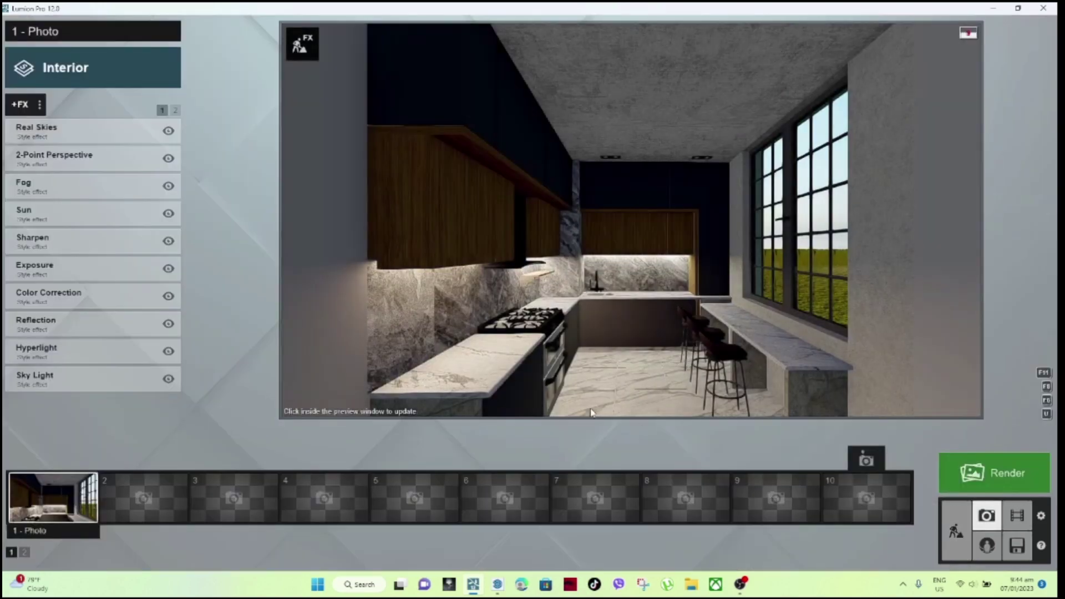
pyautogui.moveTo(630, 250)
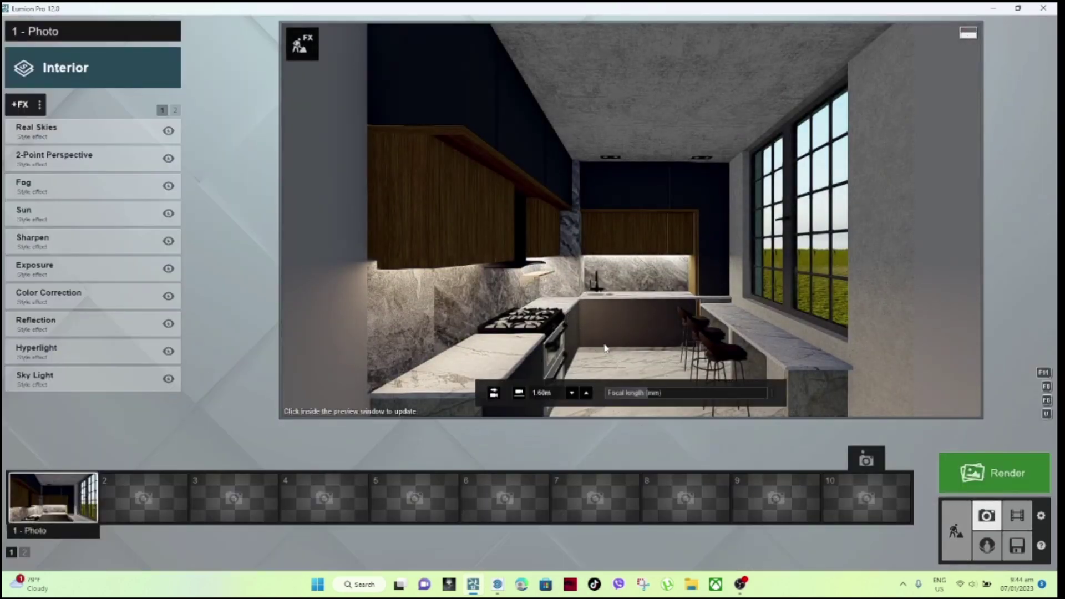
# Update the Photo mode preview of the kitchen so its effects render.
pyautogui.click(605, 347)
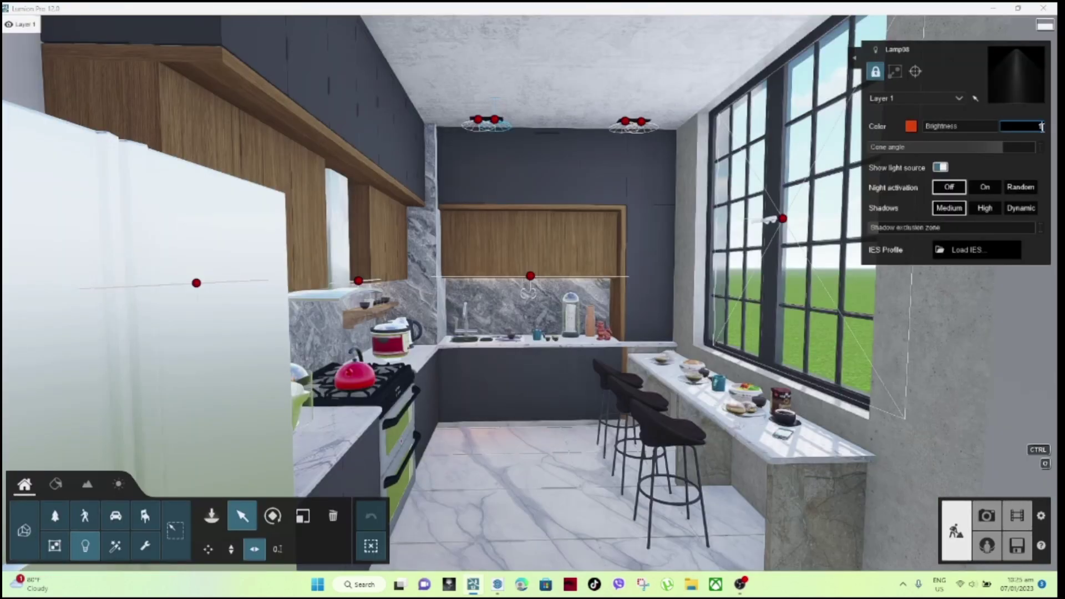
# Set ceiling lamp Lamp08's brightness to 10.
pyautogui.write('10')
pyautogui.click(961, 111)
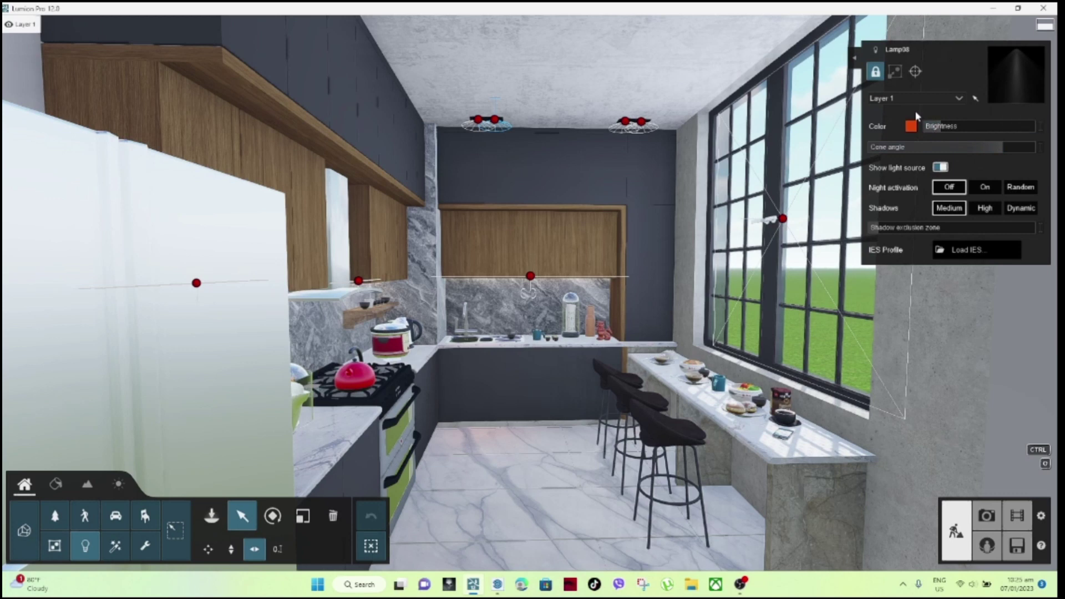
pyautogui.moveTo(977, 125)
pyautogui.click(1037, 128)
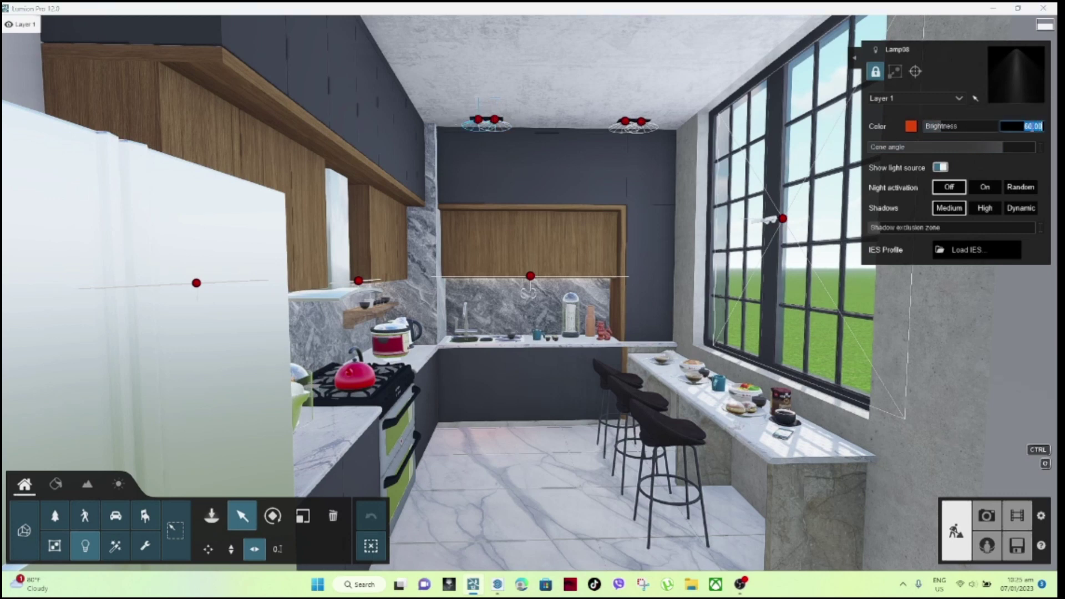
pyautogui.write('10')
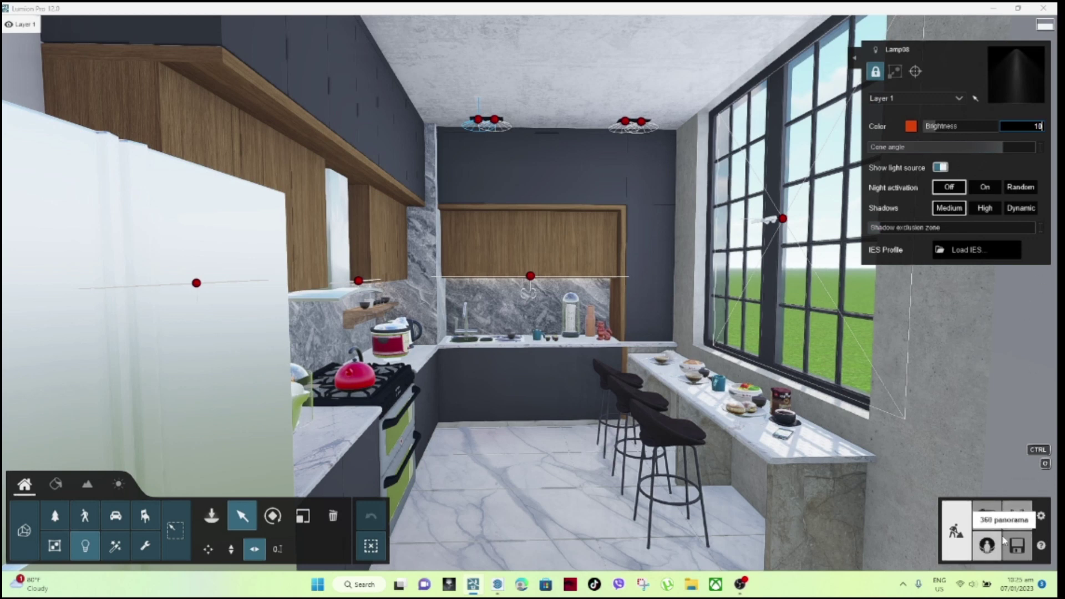
pyautogui.press('Return')
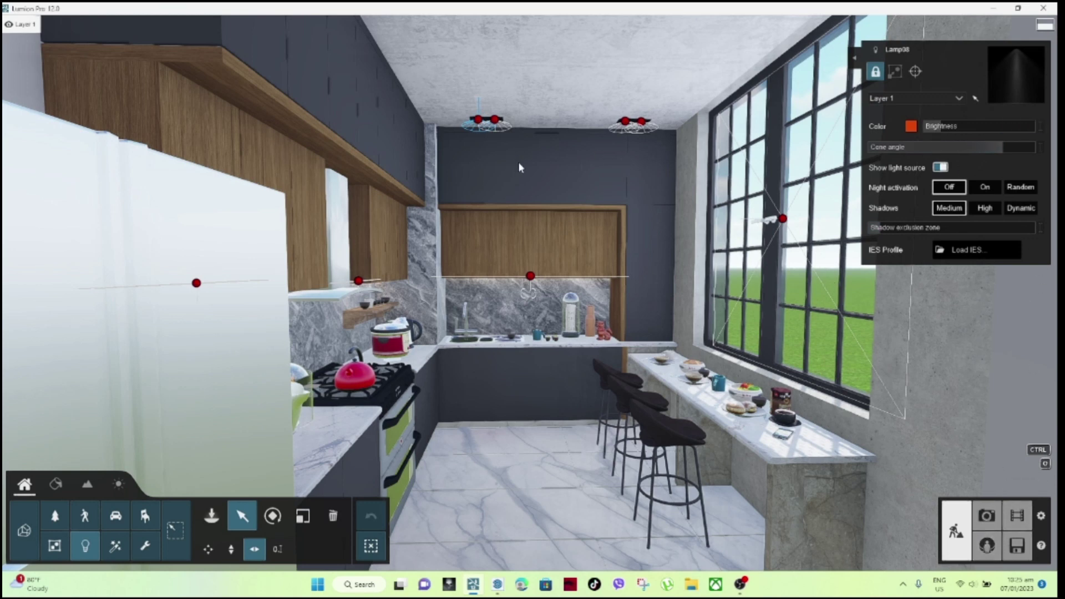
# Set the window area light's brightness to 12, select the back-counter line light, and enter Photo mode.
pyautogui.click(782, 218)
pyautogui.click(939, 129)
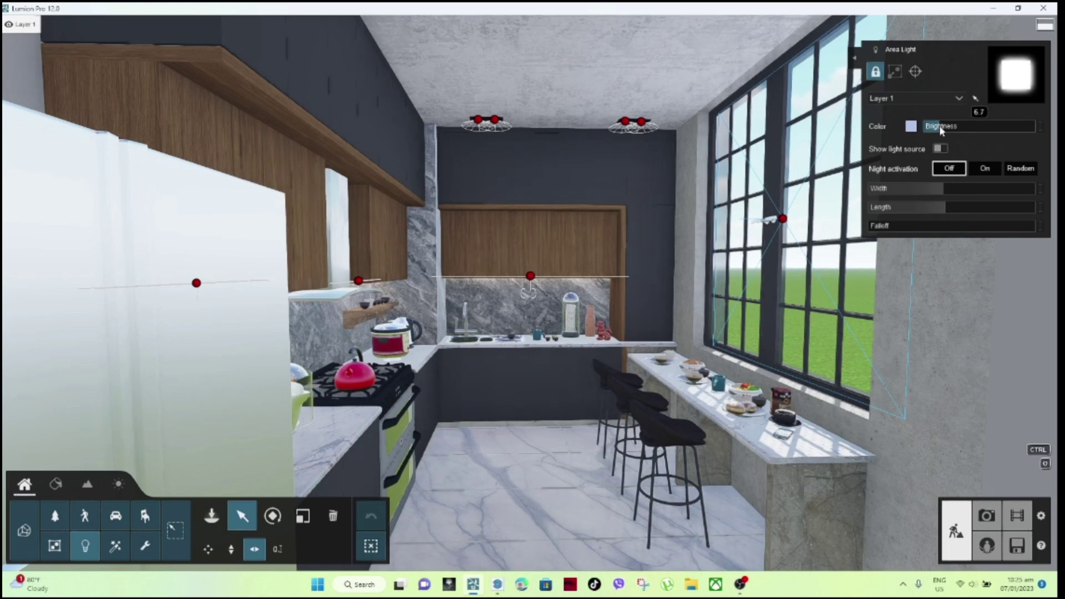
pyautogui.moveTo(941, 129); pyautogui.dragTo(940, 129)
pyautogui.click(1041, 126)
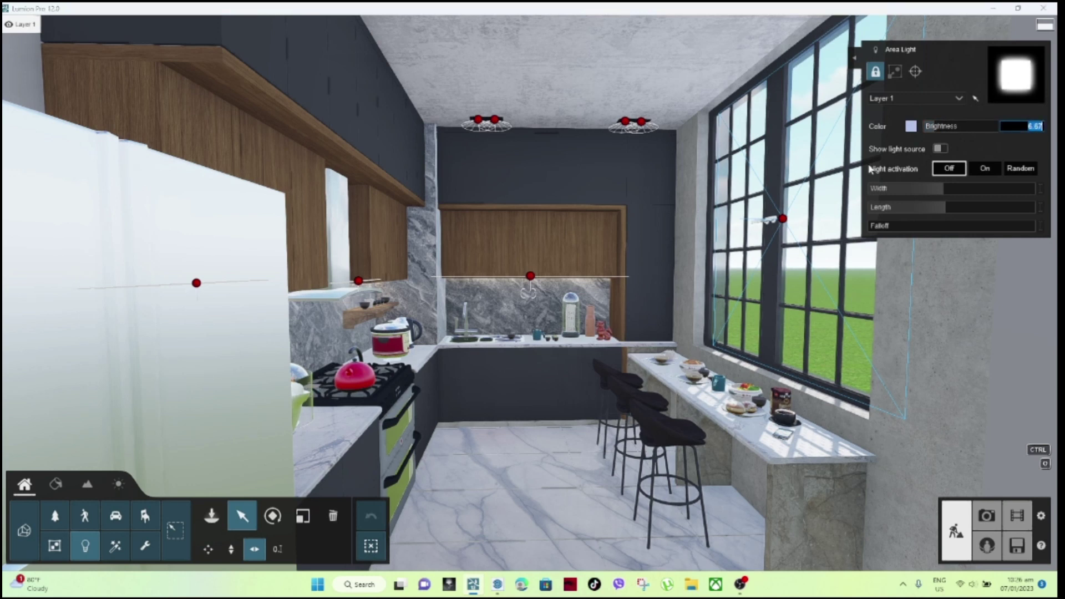
pyautogui.write('12')
pyautogui.press('Return')
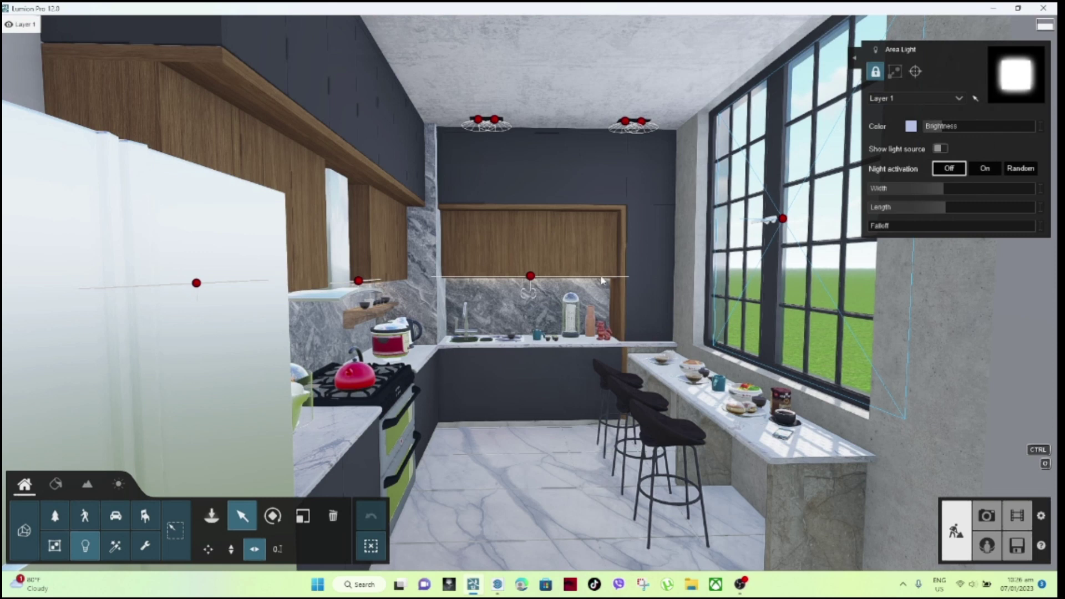
pyautogui.click(529, 276)
pyautogui.moveTo(977, 126)
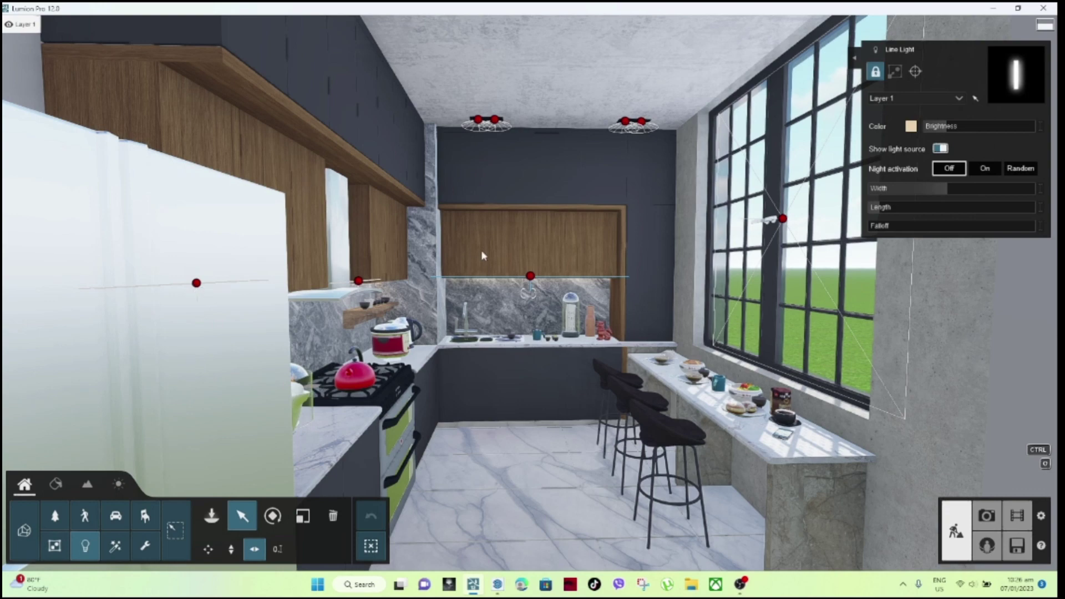
pyautogui.click(986, 515)
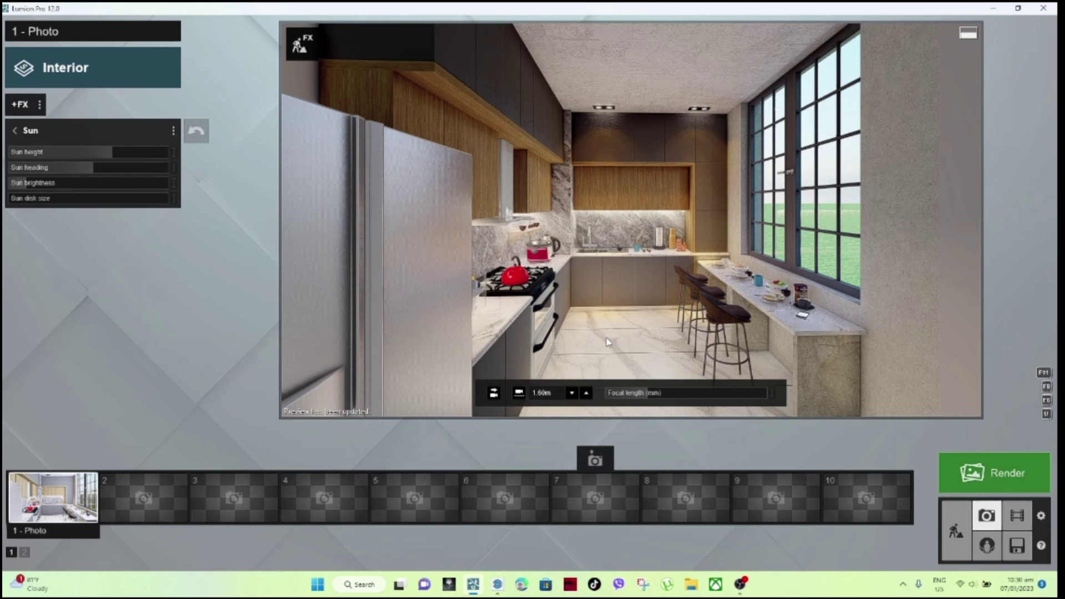
# Leave the Sun settings and open the Interior style's Fog effect settings.
pyautogui.click(15, 132)
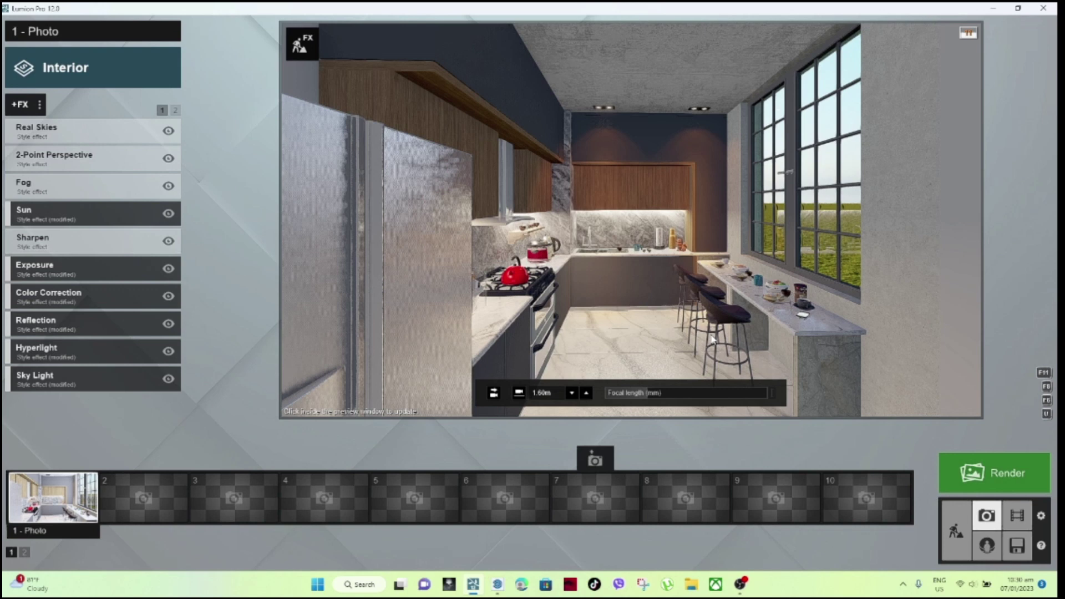
pyautogui.moveTo(83, 214)
pyautogui.click(92, 183)
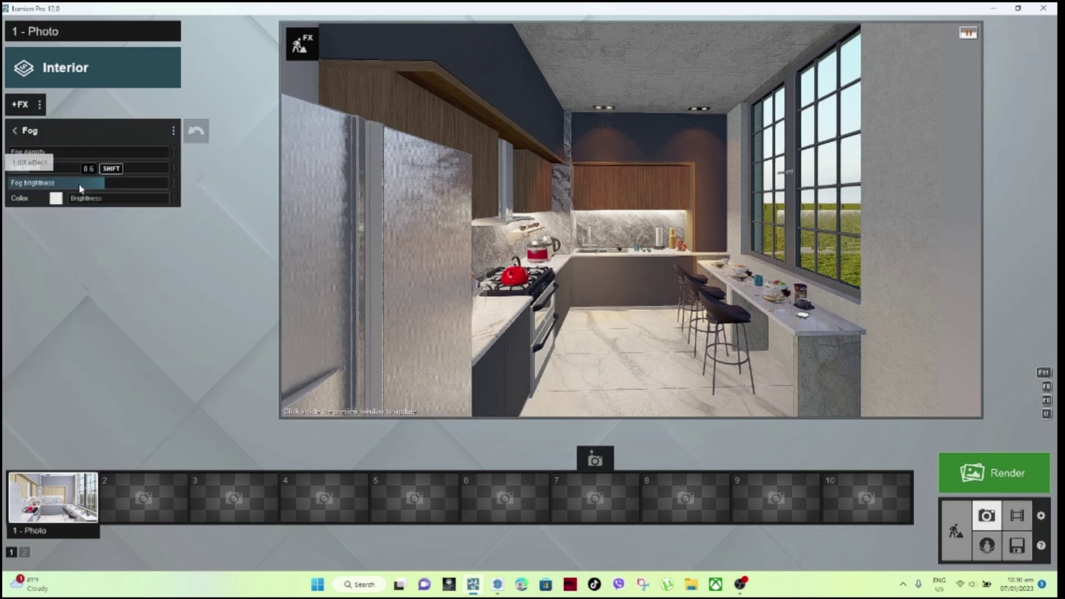
# Bring the Fog density slider down to about 1.5 for only a faint haze.
pyautogui.moveTo(51, 153)
pyautogui.mouseDown()
pyautogui.moveTo(128, 154)
pyautogui.moveTo(98, 158)
pyautogui.mouseUp()
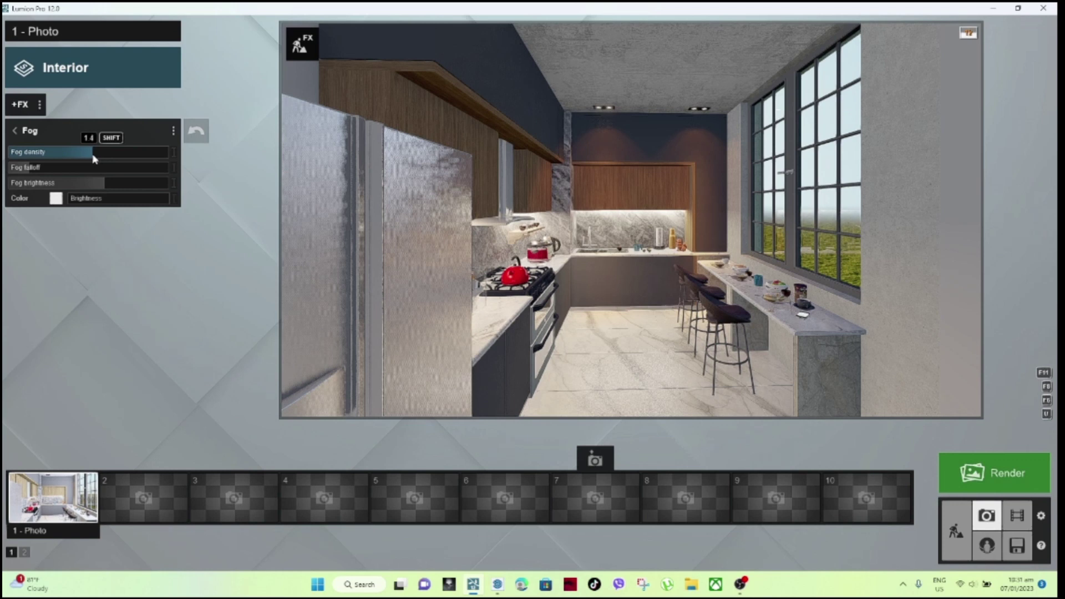
pyautogui.moveTo(92, 157); pyautogui.dragTo(90, 159)
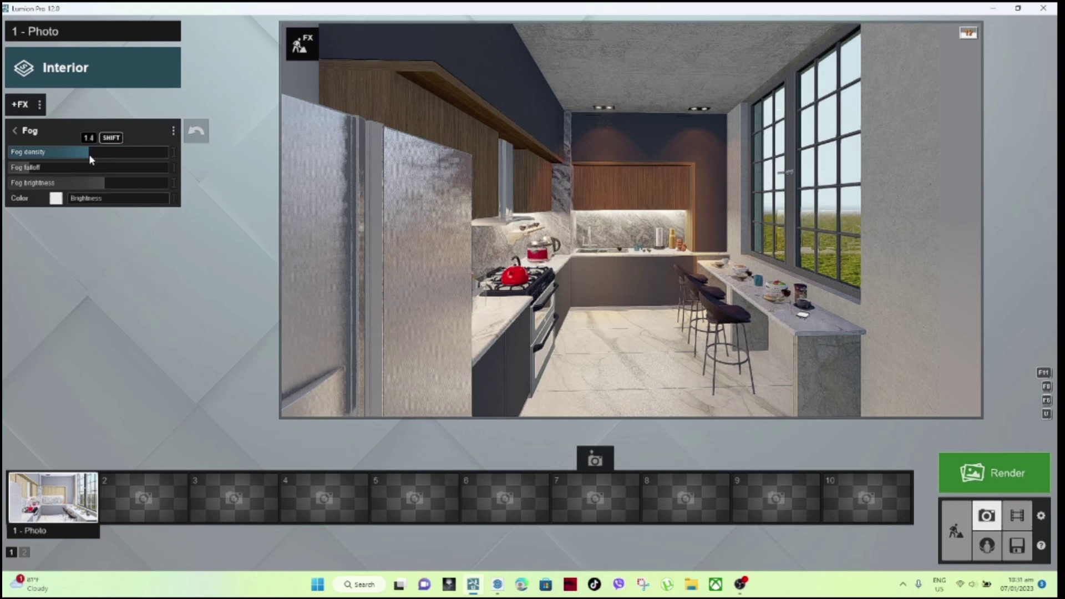
pyautogui.moveTo(93, 159)
pyautogui.mouseDown()
pyautogui.moveTo(52, 167)
pyautogui.moveTo(159, 171)
pyautogui.mouseUp()
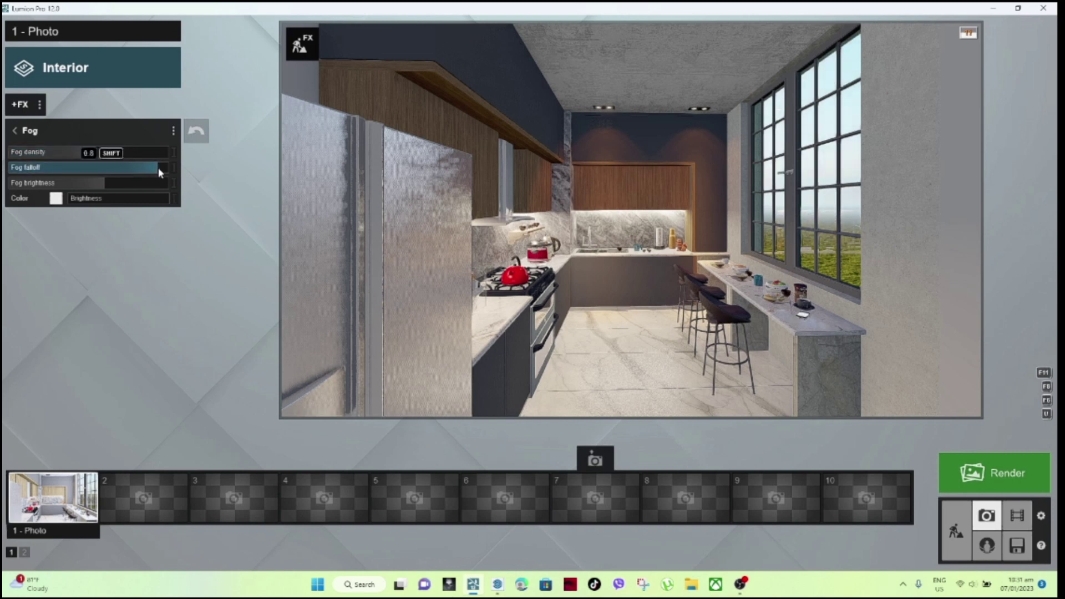
pyautogui.moveTo(158, 172); pyautogui.dragTo(95, 153)
pyautogui.click(93, 157)
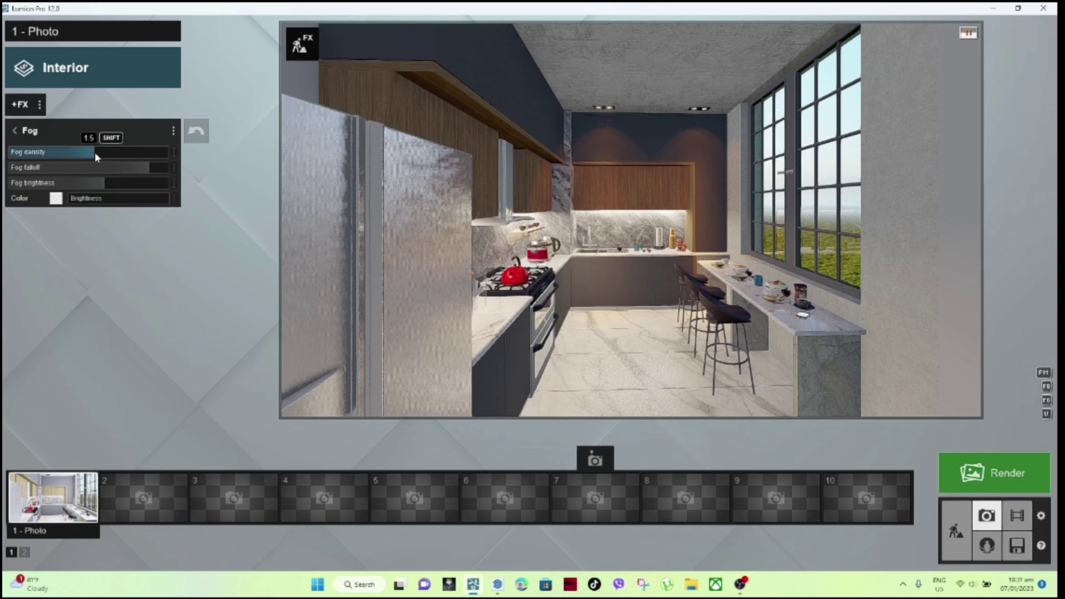
pyautogui.moveTo(99, 153); pyautogui.dragTo(99, 153)
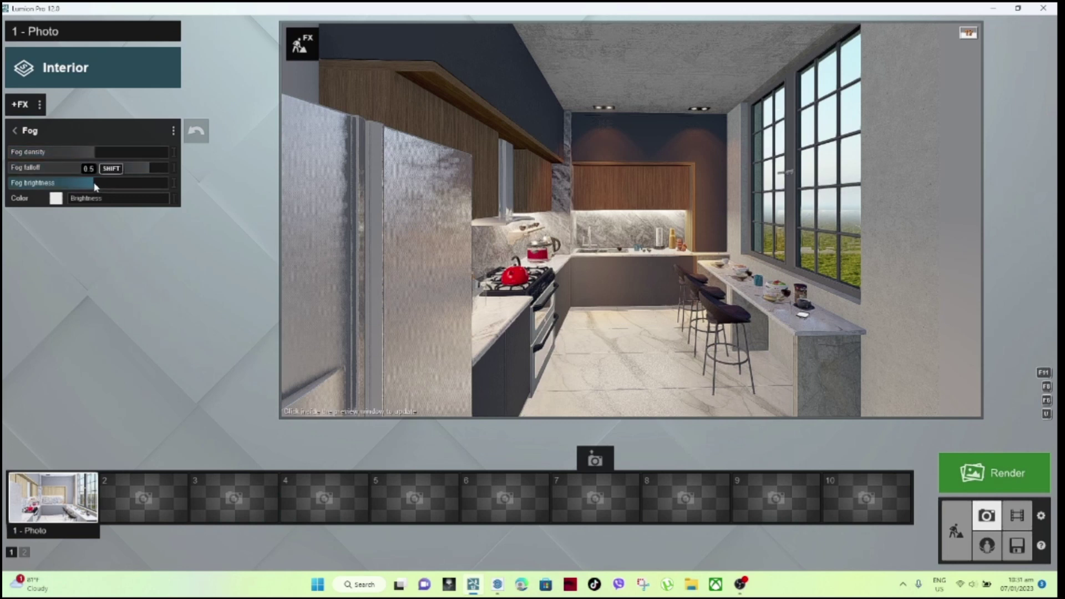
pyautogui.moveTo(630, 366)
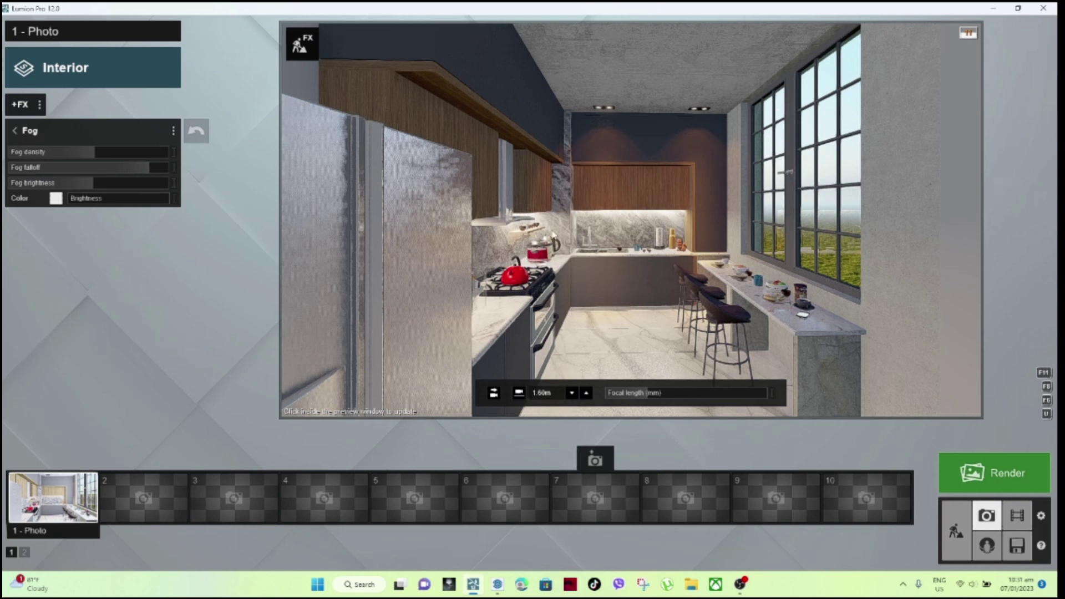
# Tint the fog an off-white RAL colour and return to the effects list.
pyautogui.click(56, 200)
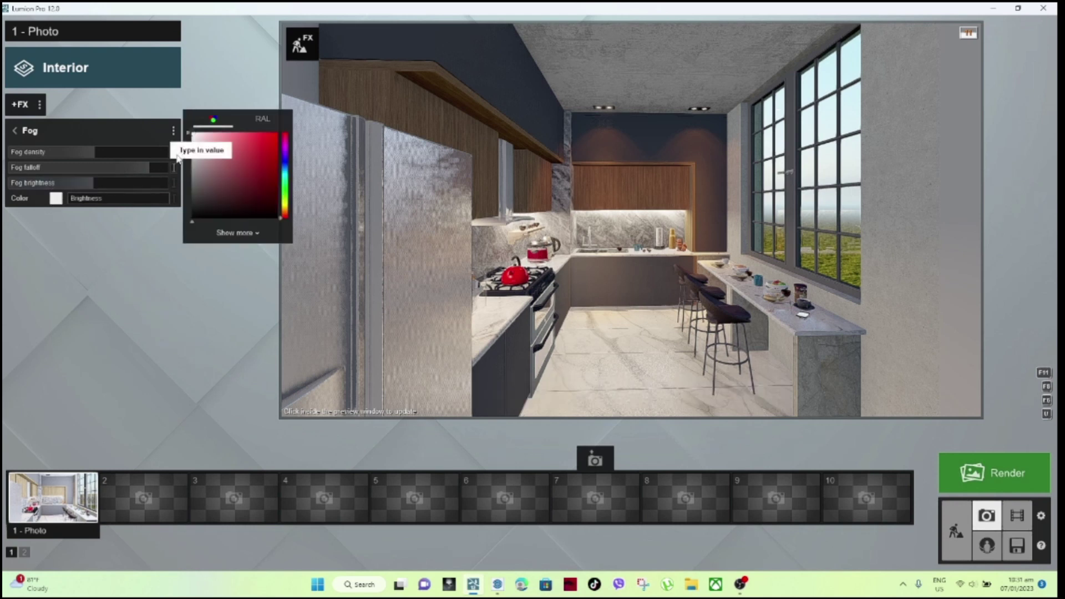
pyautogui.click(262, 119)
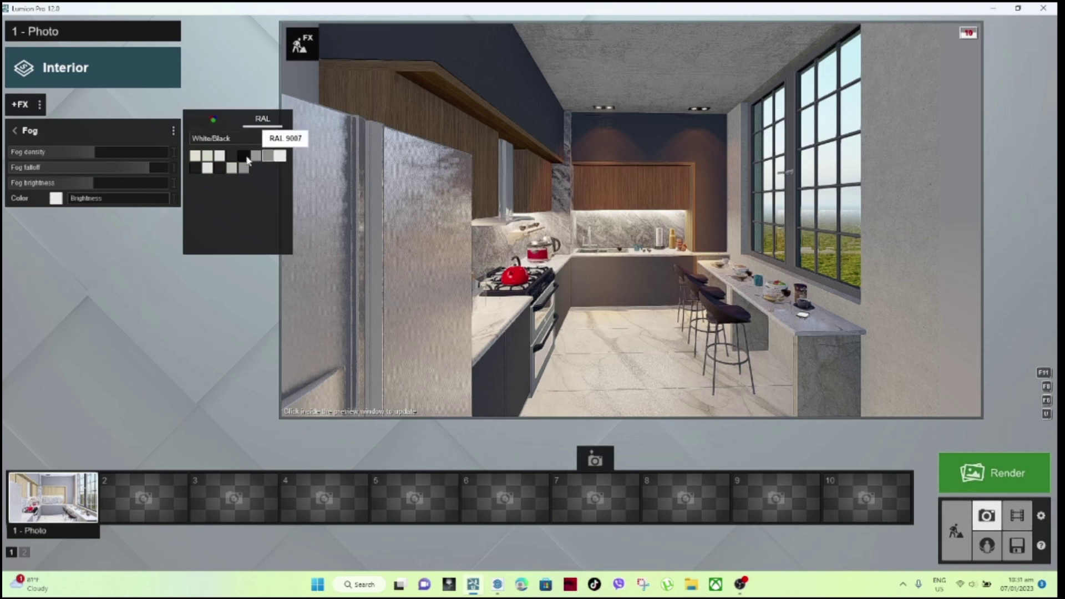
pyautogui.click(196, 156)
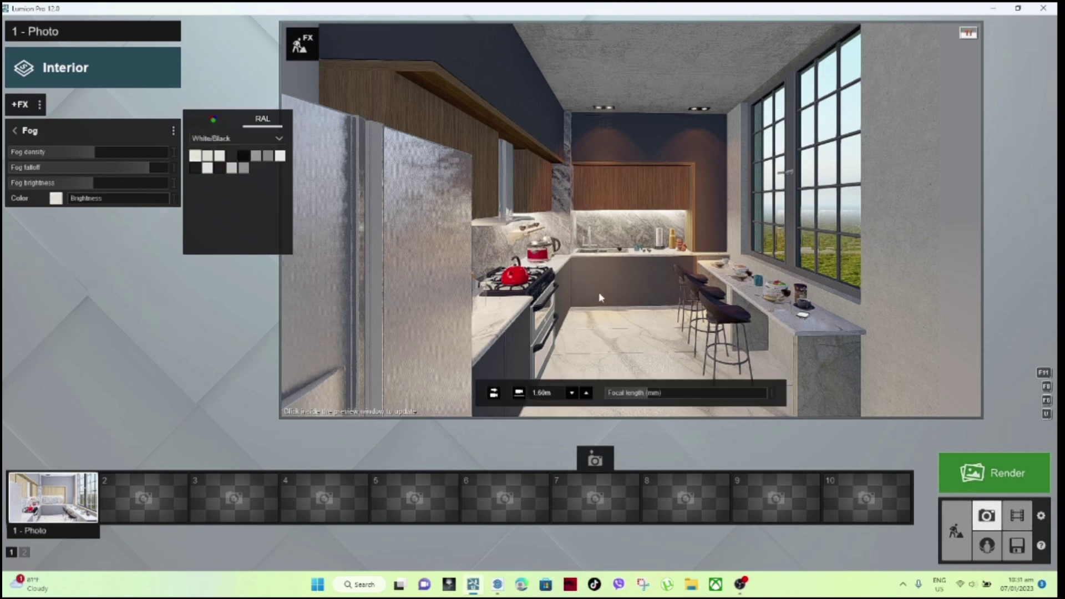
pyautogui.click(612, 338)
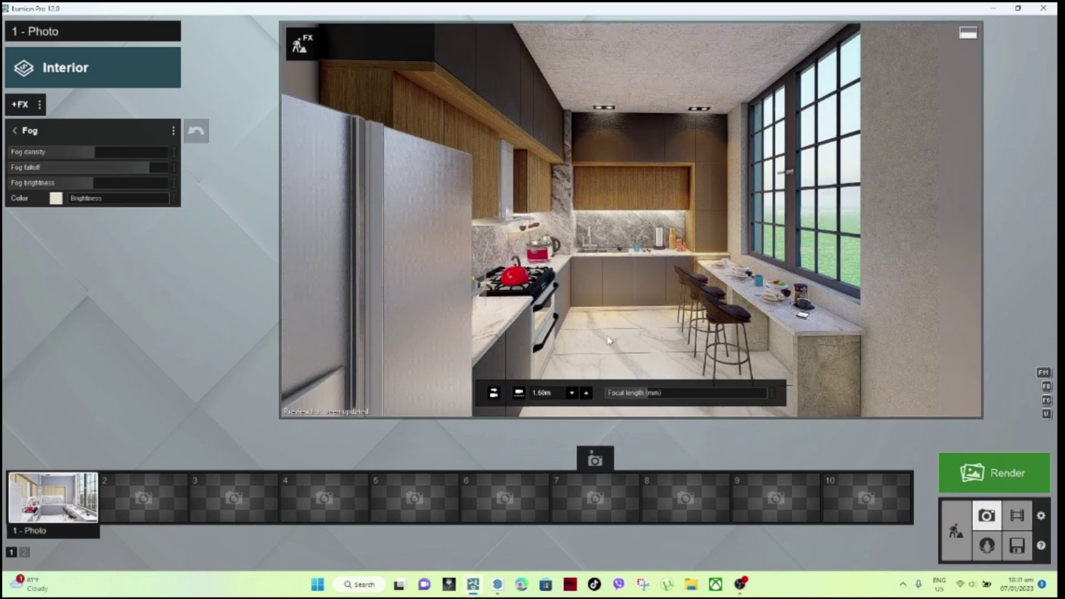
pyautogui.click(16, 136)
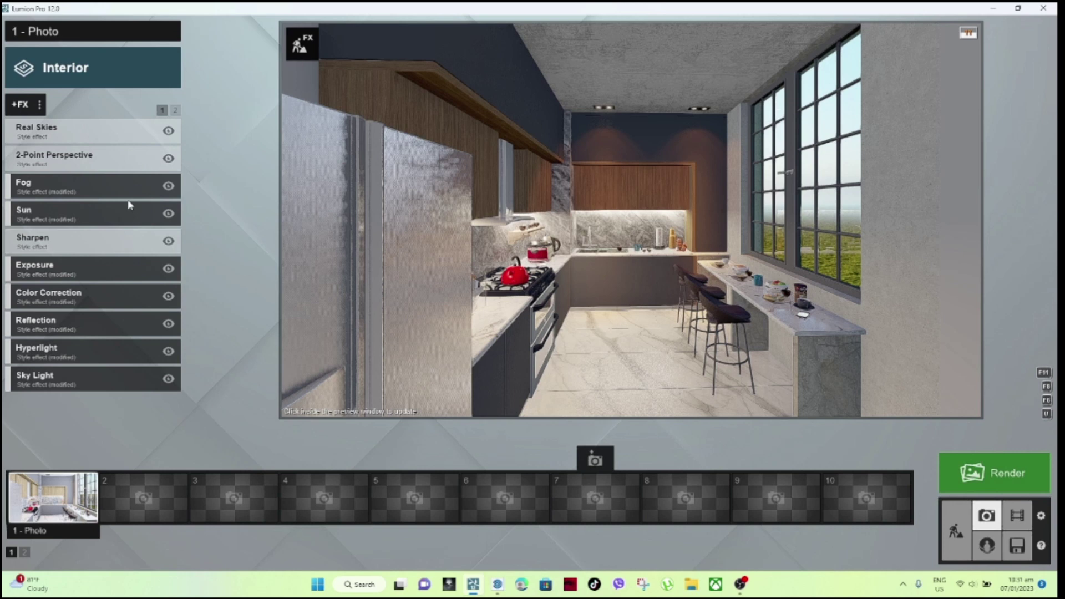
# Replace the photo's sky with an Overcast sky from the Real Skies library.
pyautogui.click(92, 136)
pyautogui.click(41, 163)
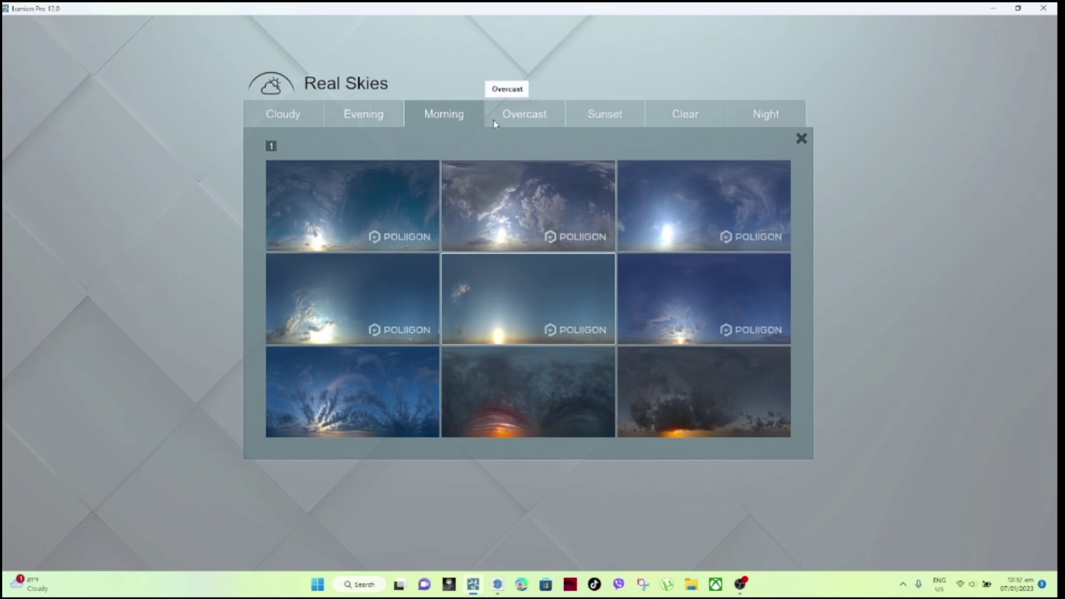
pyautogui.click(507, 122)
pyautogui.click(540, 209)
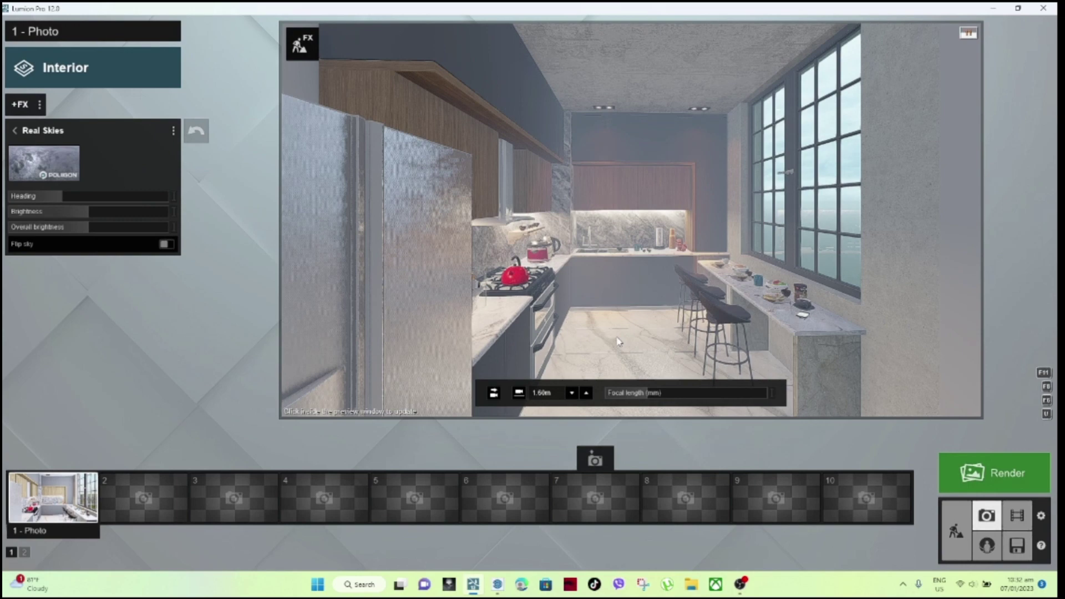
pyautogui.click(620, 343)
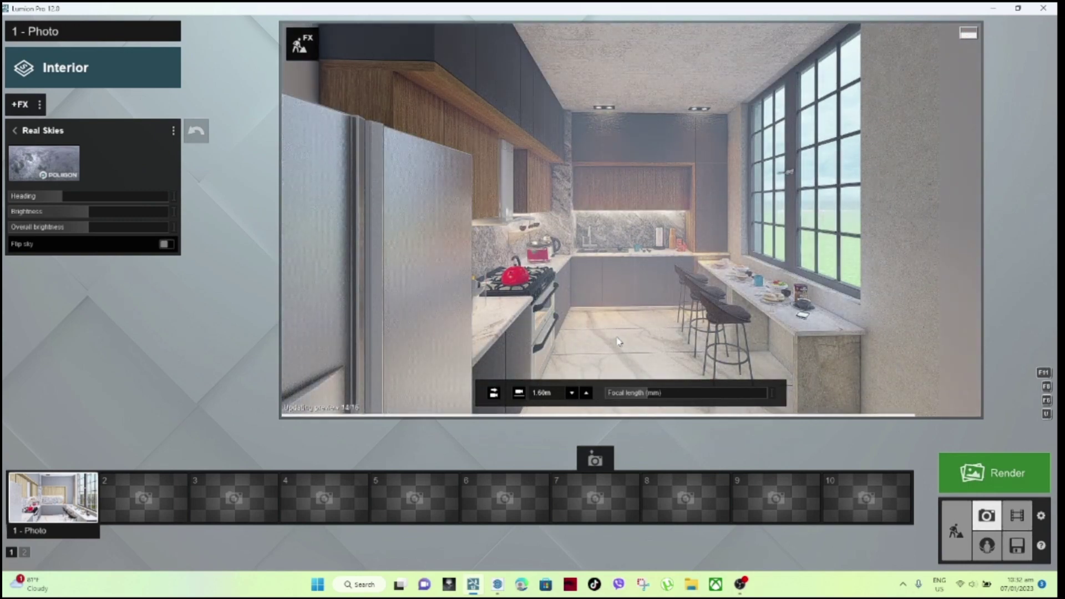
# Rotate the sky to about -84° heading, with brightness 0.7 and overall brightness 0.8.
pyautogui.click(62, 198)
pyautogui.moveTo(62, 198); pyautogui.dragTo(59, 195)
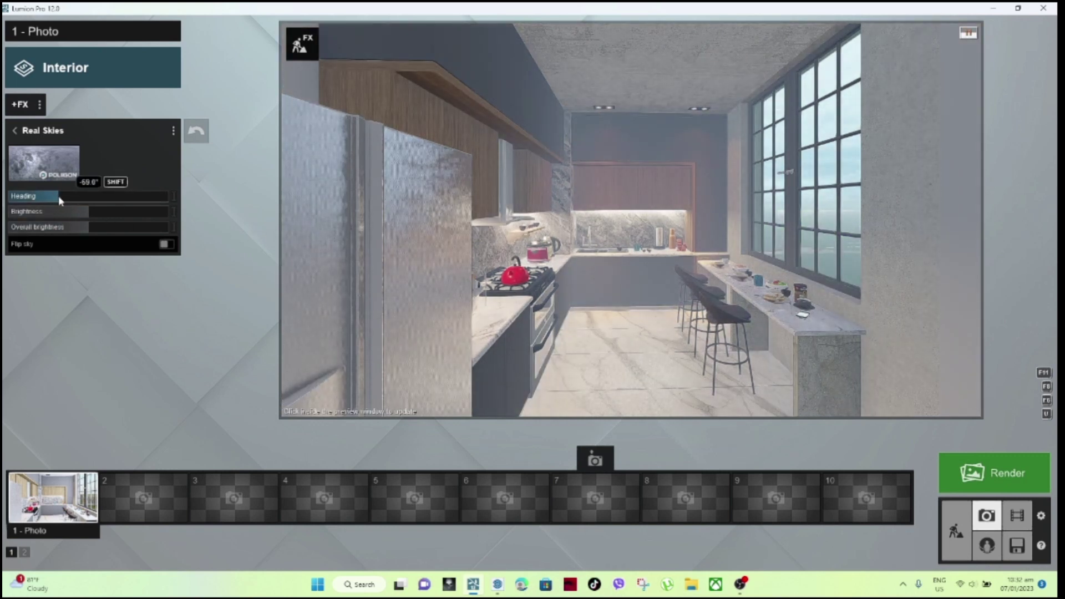
pyautogui.moveTo(86, 213); pyautogui.dragTo(82, 214)
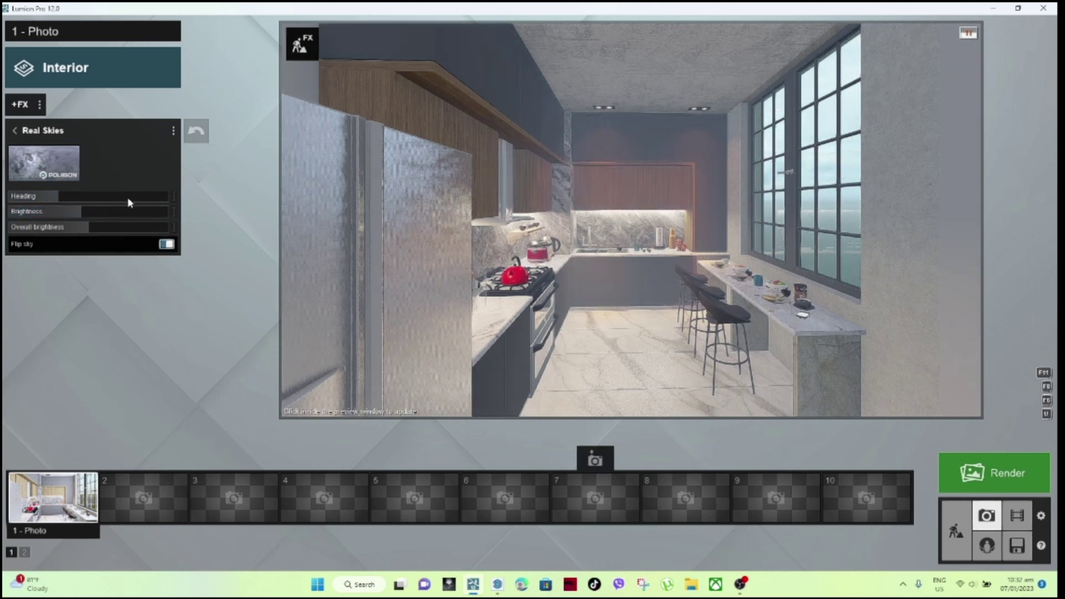
pyautogui.moveTo(81, 212); pyautogui.dragTo(46, 213)
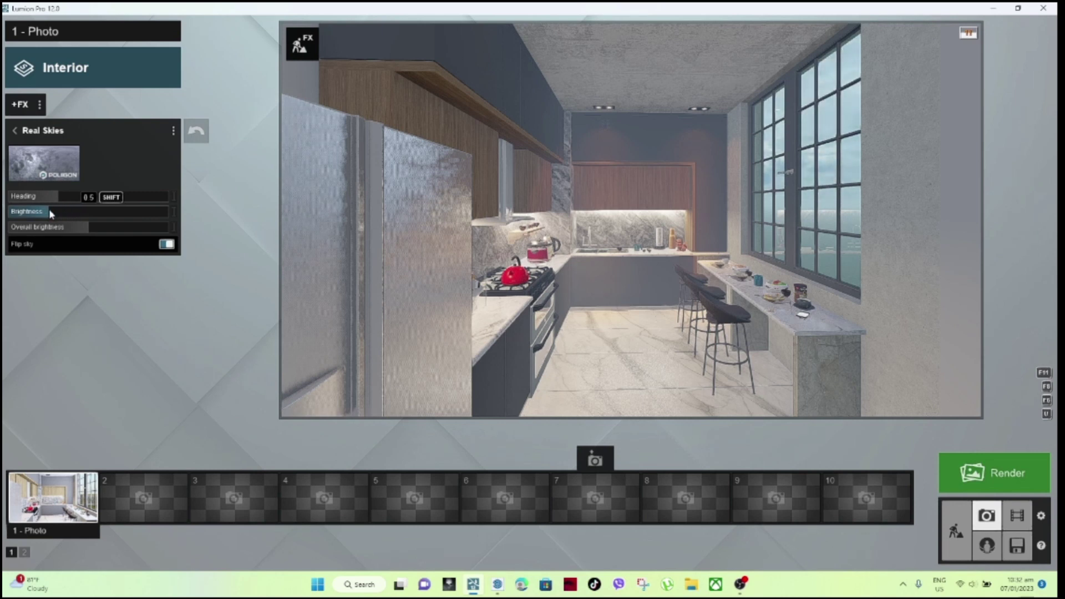
pyautogui.moveTo(84, 229); pyautogui.dragTo(64, 232)
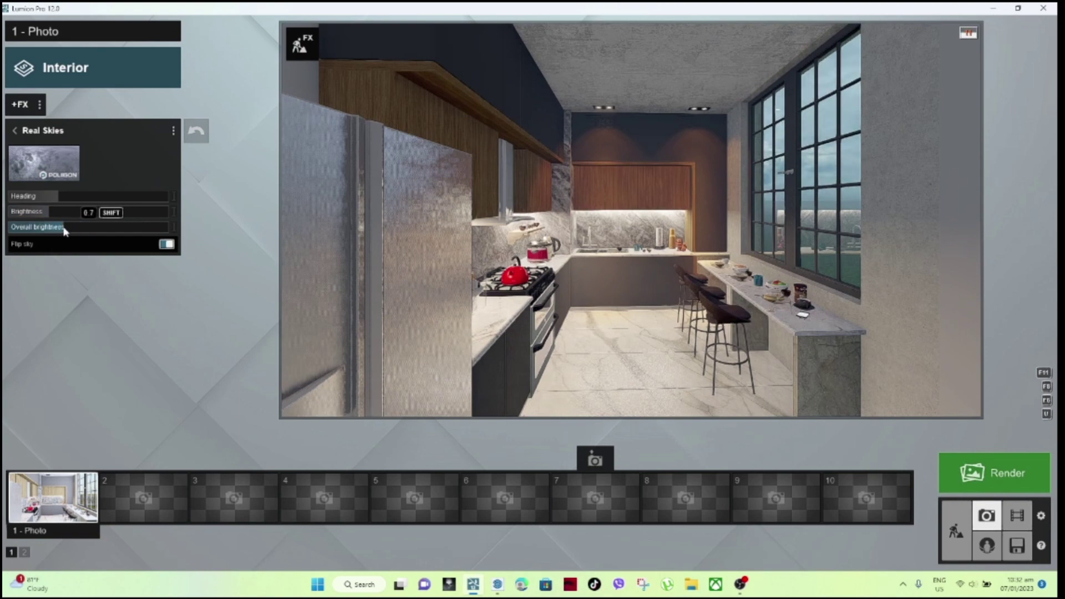
pyautogui.click(622, 327)
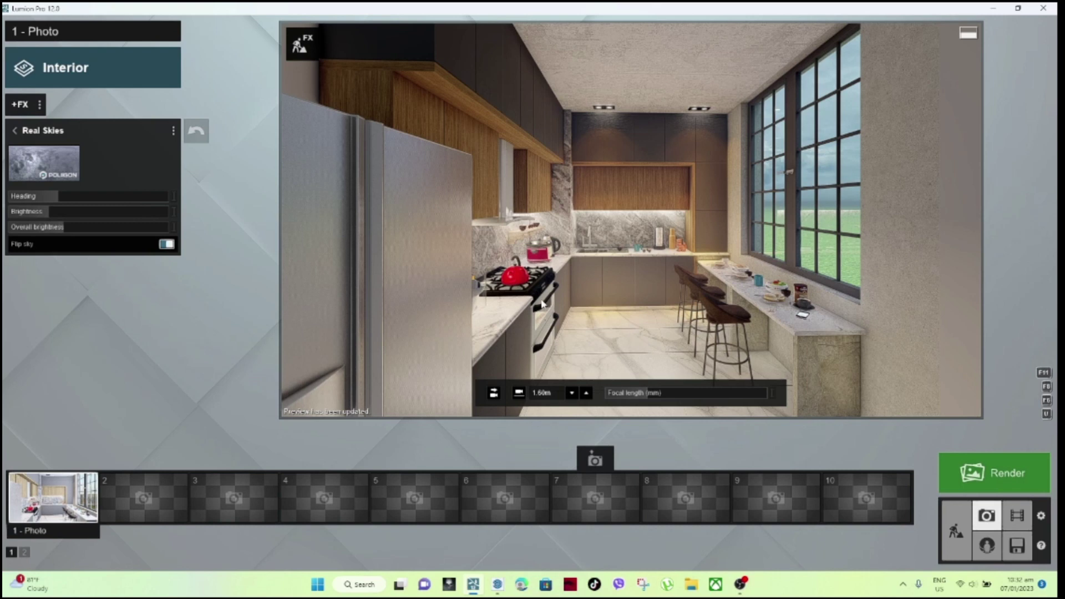
pyautogui.click(27, 135)
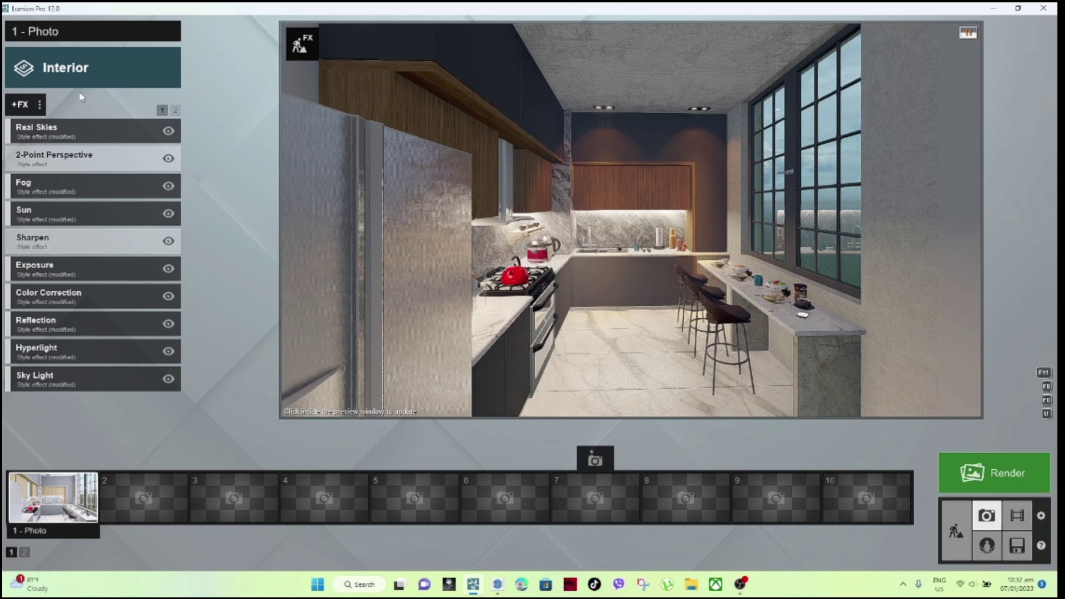
# Browse the photo effect categories from Concept to Tools/Utilities and add Near Clip Plane.
pyautogui.click(22, 105)
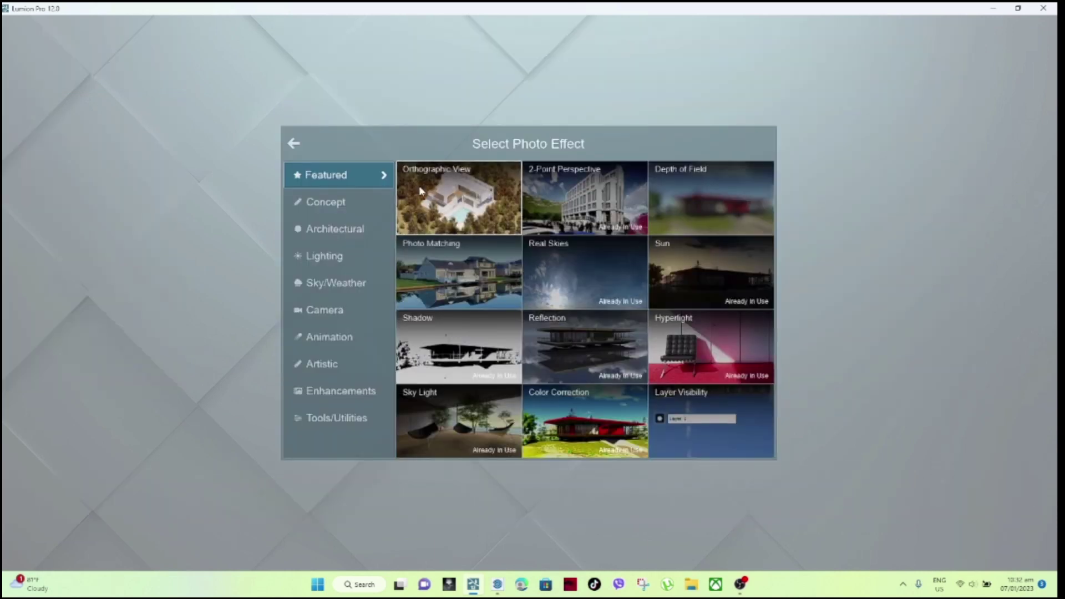
pyautogui.click(337, 208)
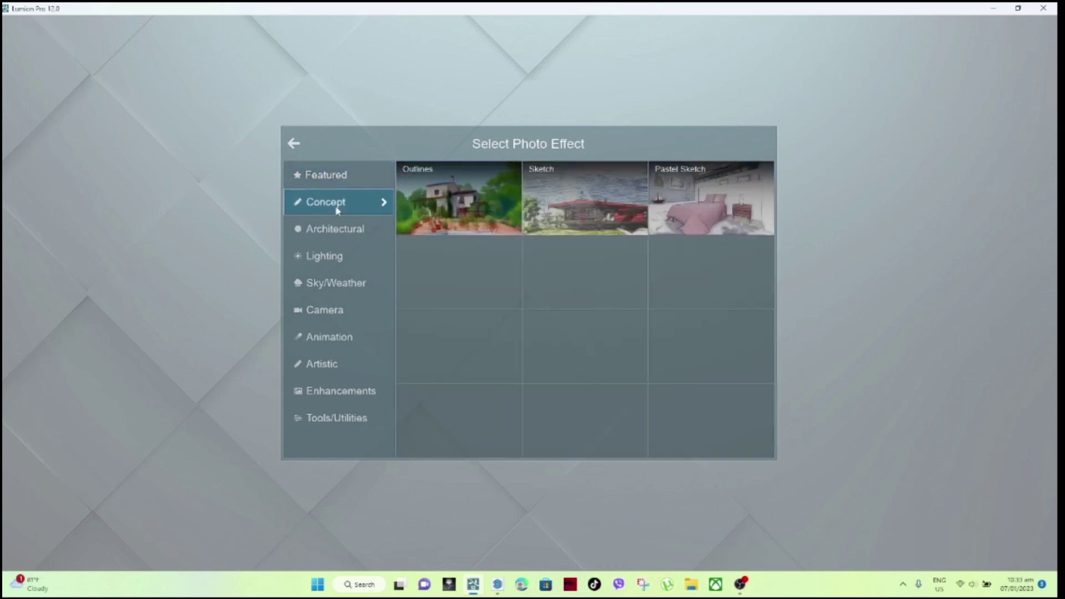
pyautogui.click(337, 241)
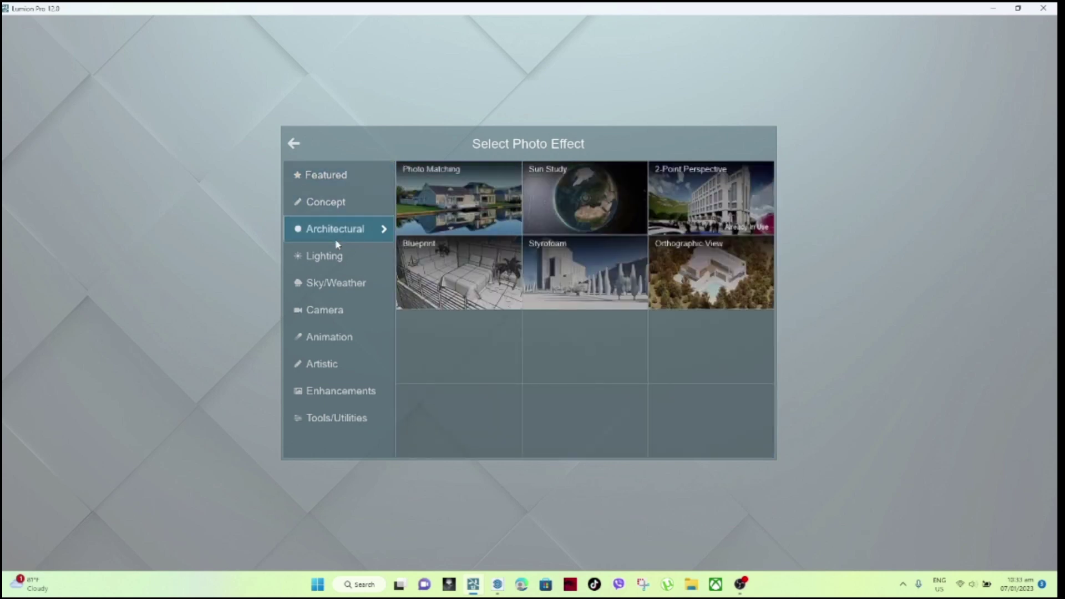
pyautogui.click(329, 262)
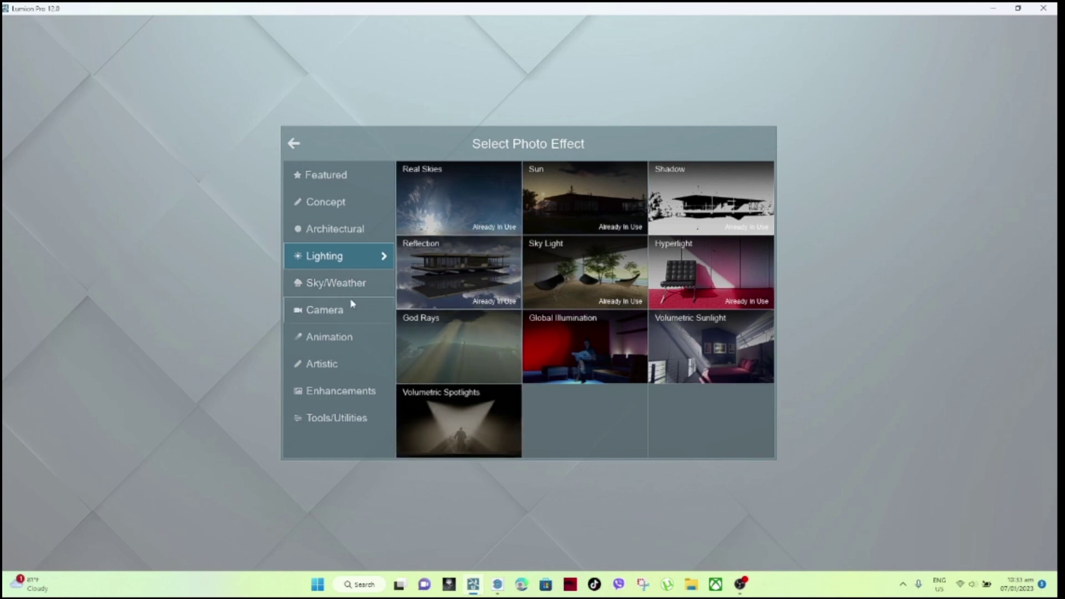
pyautogui.click(336, 284)
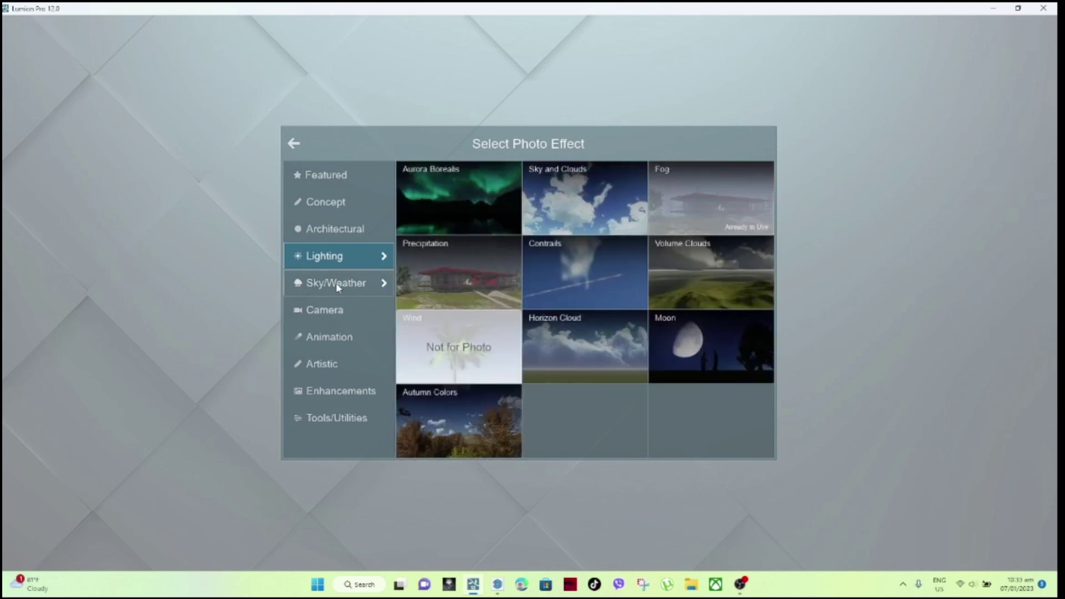
pyautogui.click(334, 314)
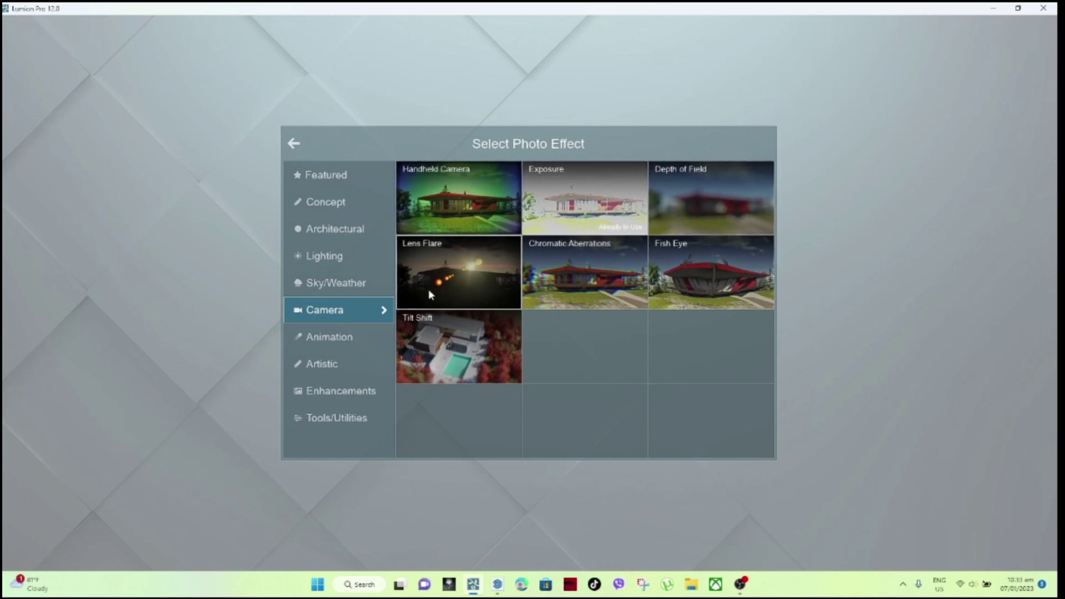
pyautogui.click(330, 336)
pyautogui.click(328, 368)
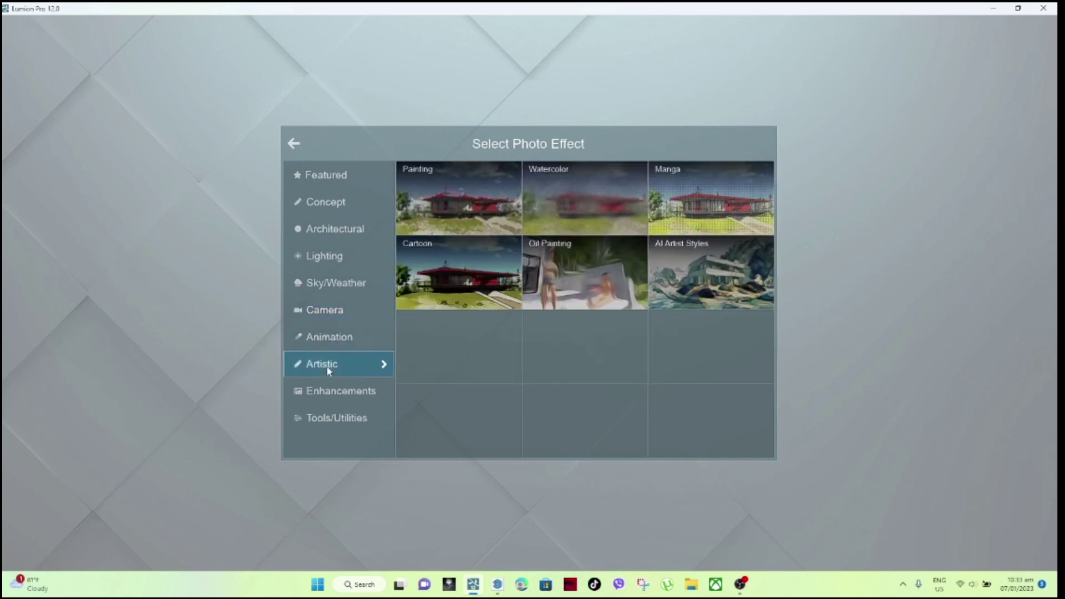
pyautogui.click(331, 394)
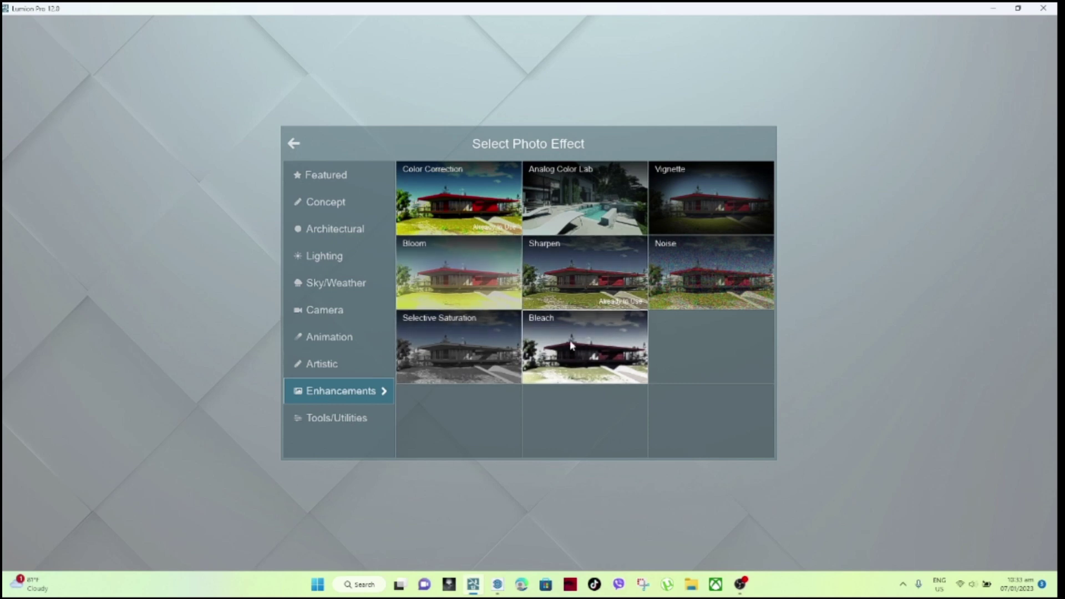
pyautogui.click(322, 427)
pyautogui.click(457, 344)
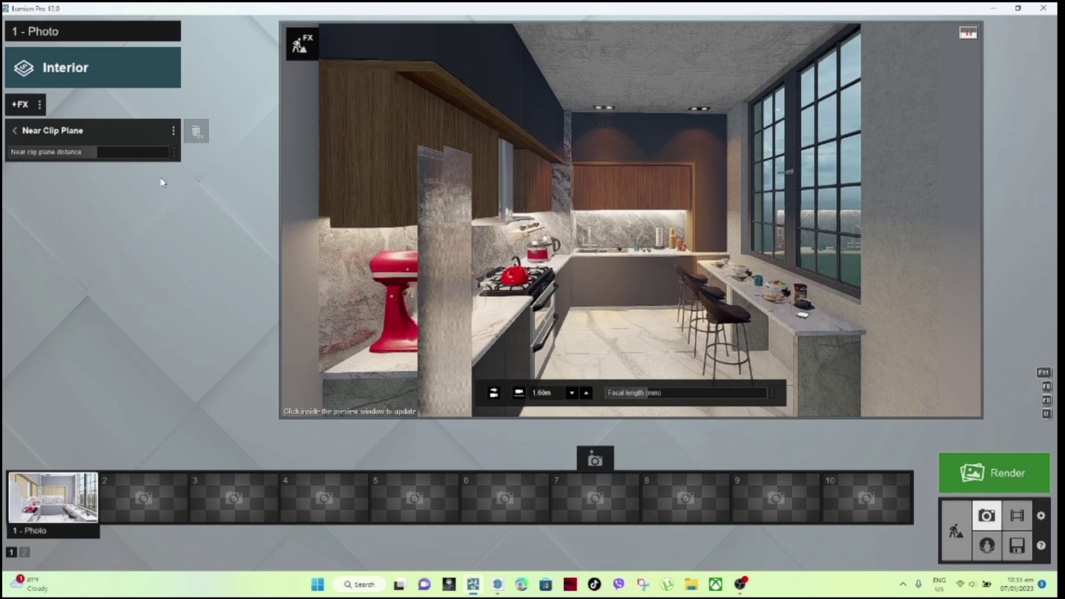
# Lower the Near Clip Plane distance to 0.1 m so the fridge appears whole.
pyautogui.click(100, 154)
pyautogui.moveTo(101, 157); pyautogui.dragTo(76, 156)
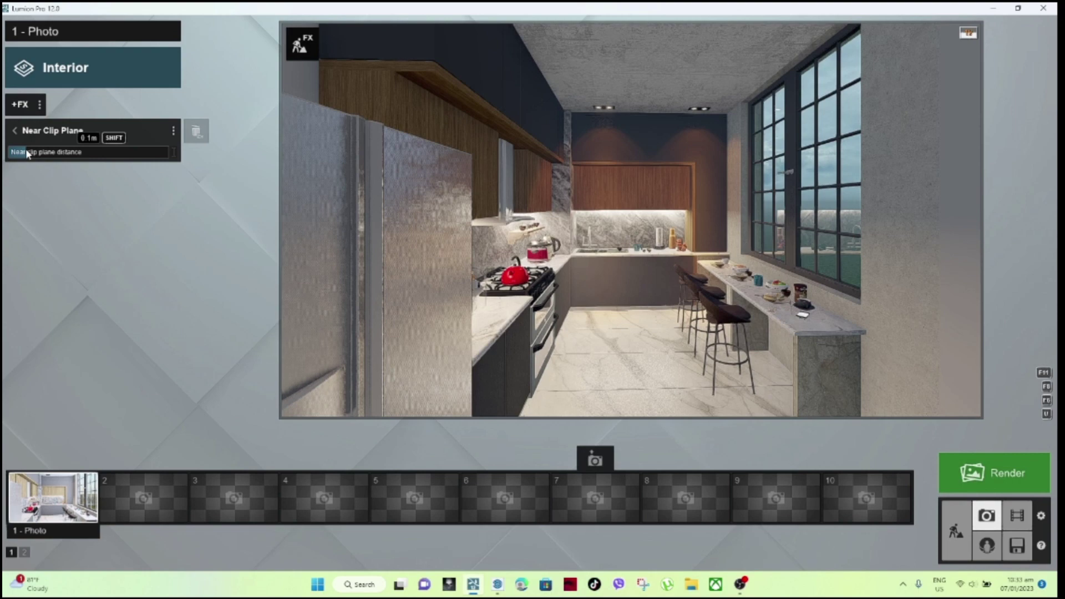
pyautogui.moveTo(630, 250)
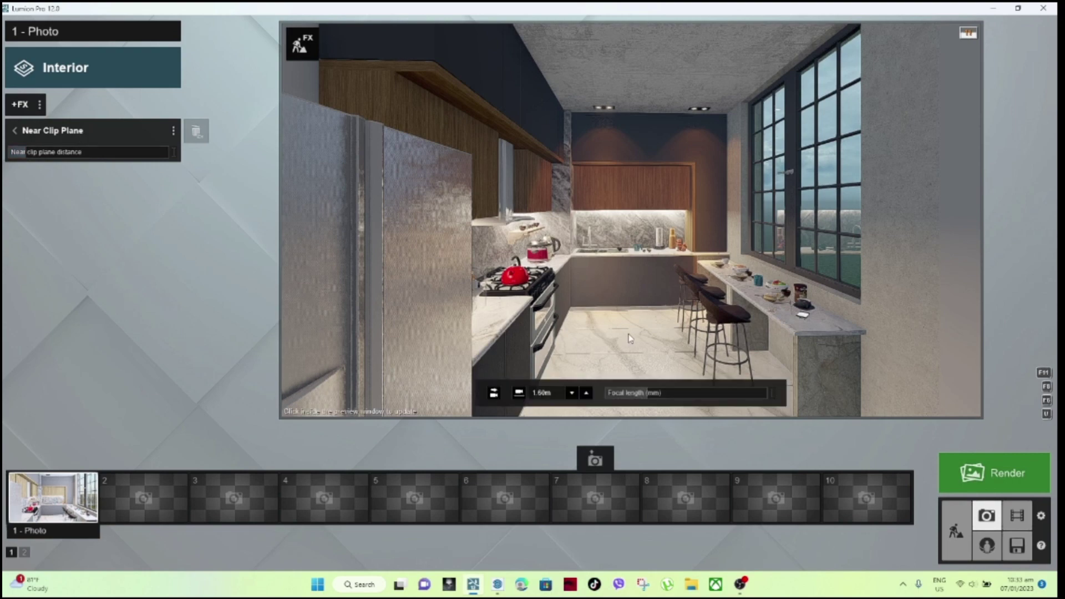
pyautogui.click(630, 339)
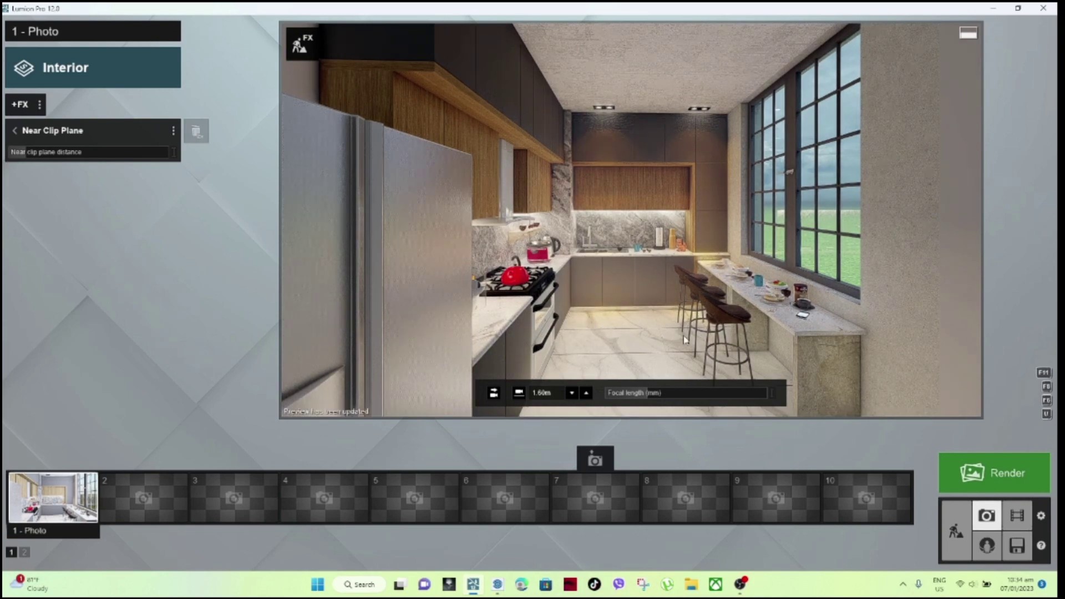
# Move the camera forward and sideways into the kitchen and raise its eye height.
pyautogui.press('w')
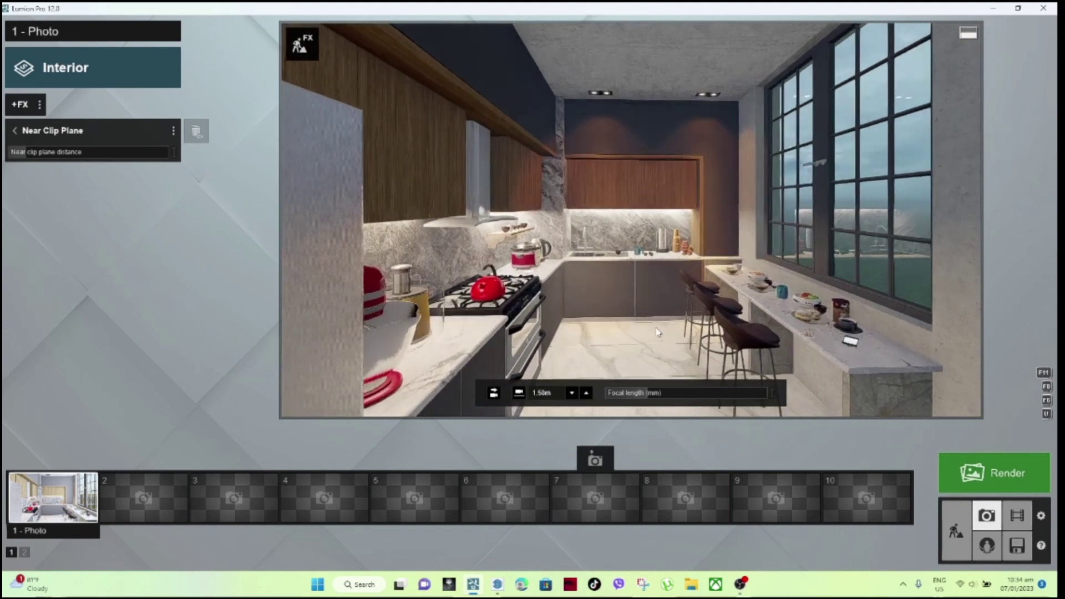
pyautogui.press('w')
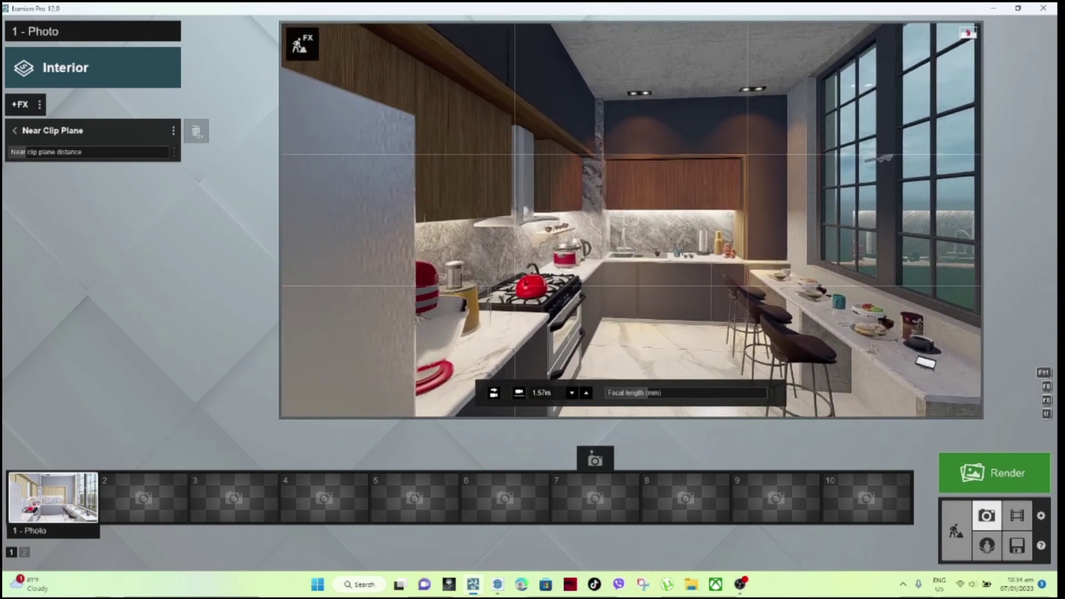
pyautogui.press('a')
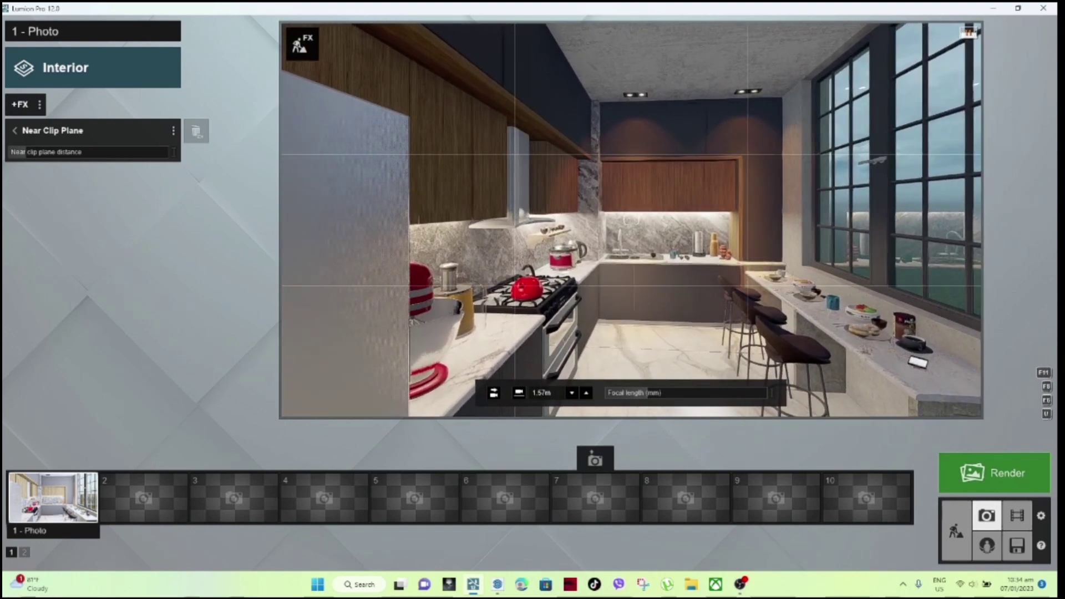
pyautogui.press('d')
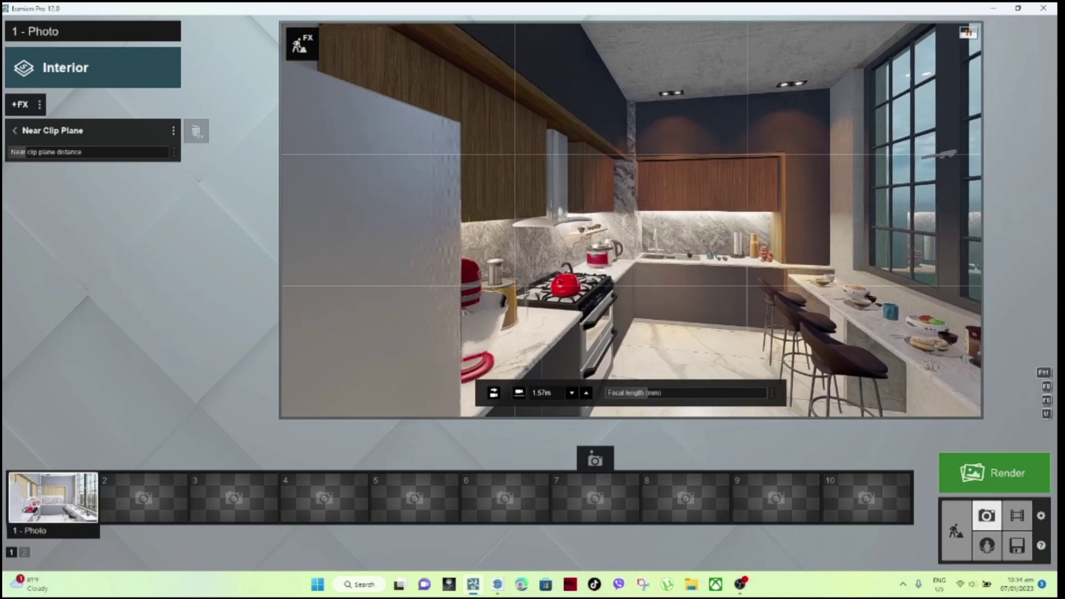
pyautogui.press('d')
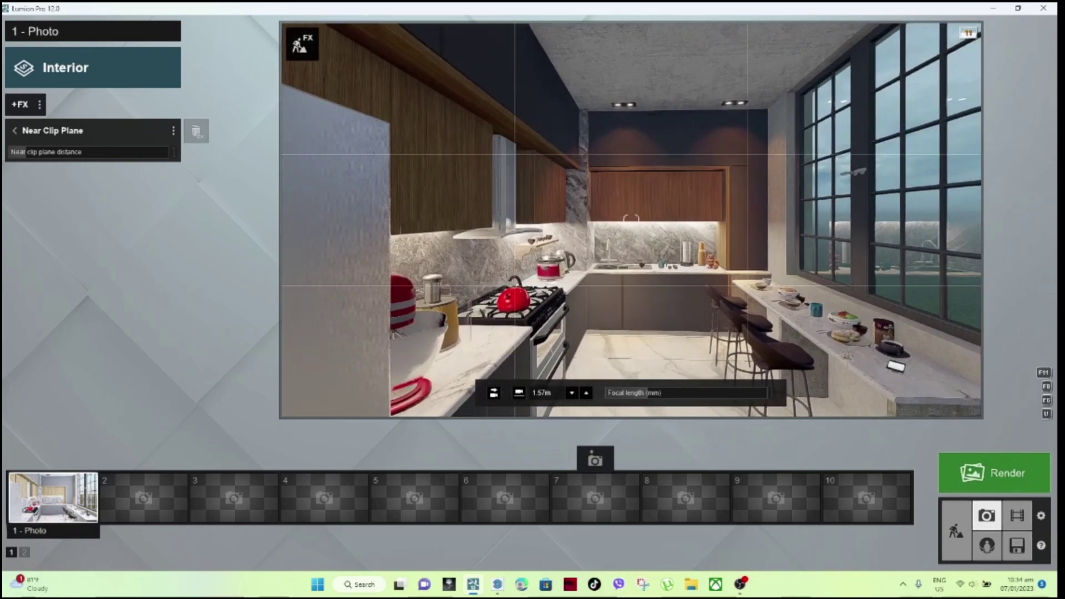
pyautogui.press('a')
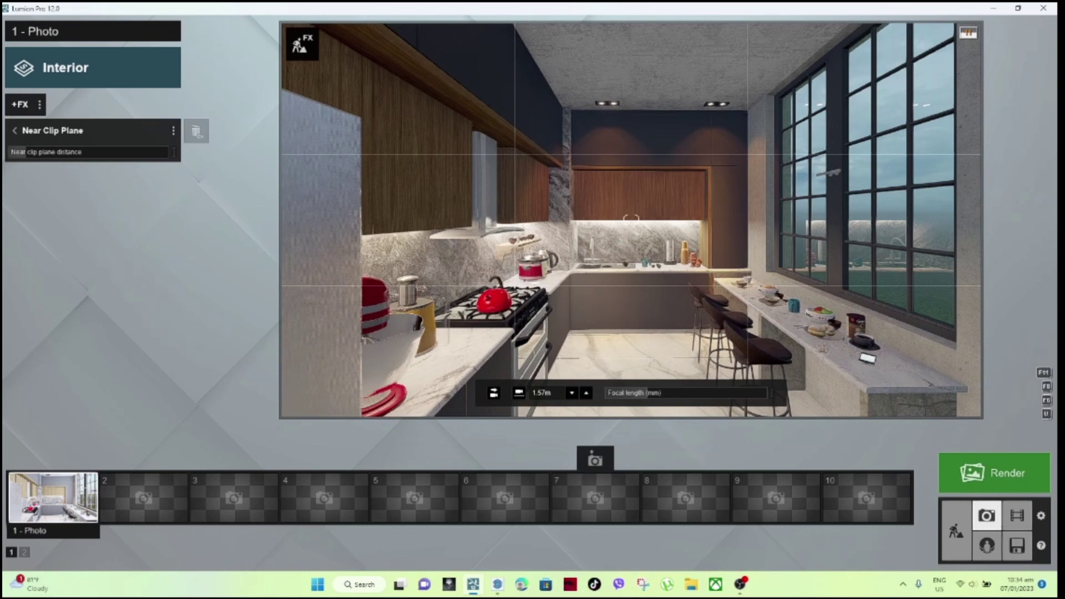
pyautogui.click(519, 394)
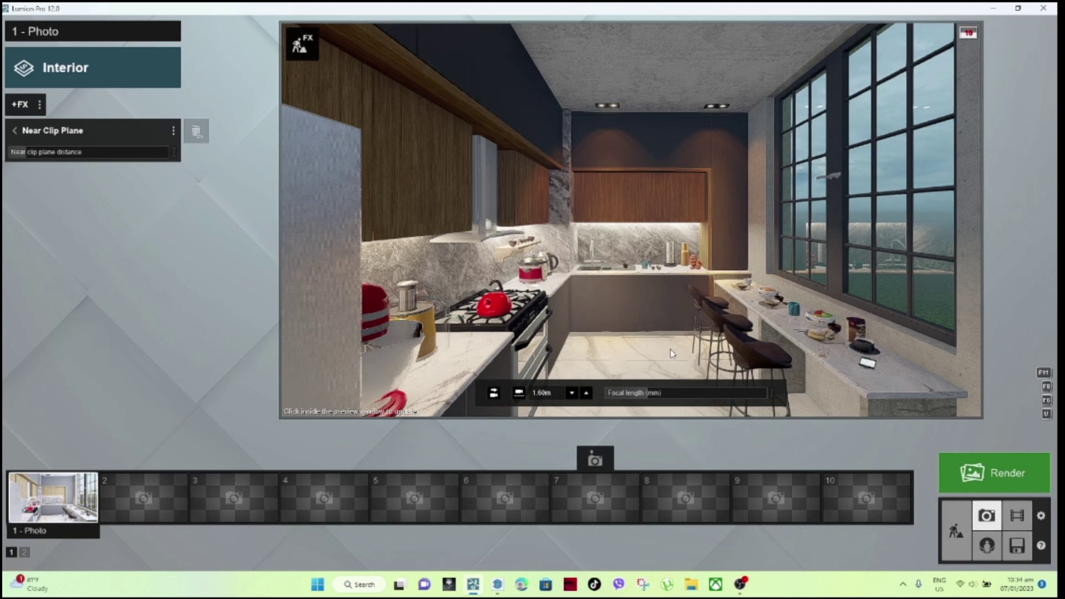
pyautogui.press('w')
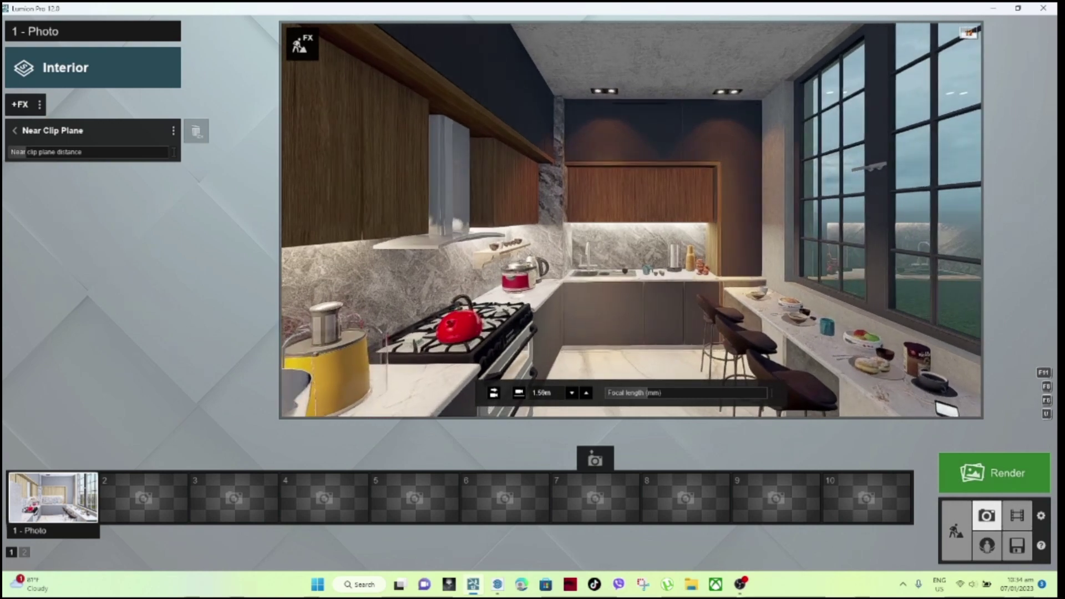
pyautogui.moveTo(610, 394); pyautogui.dragTo(610, 394, button='right')
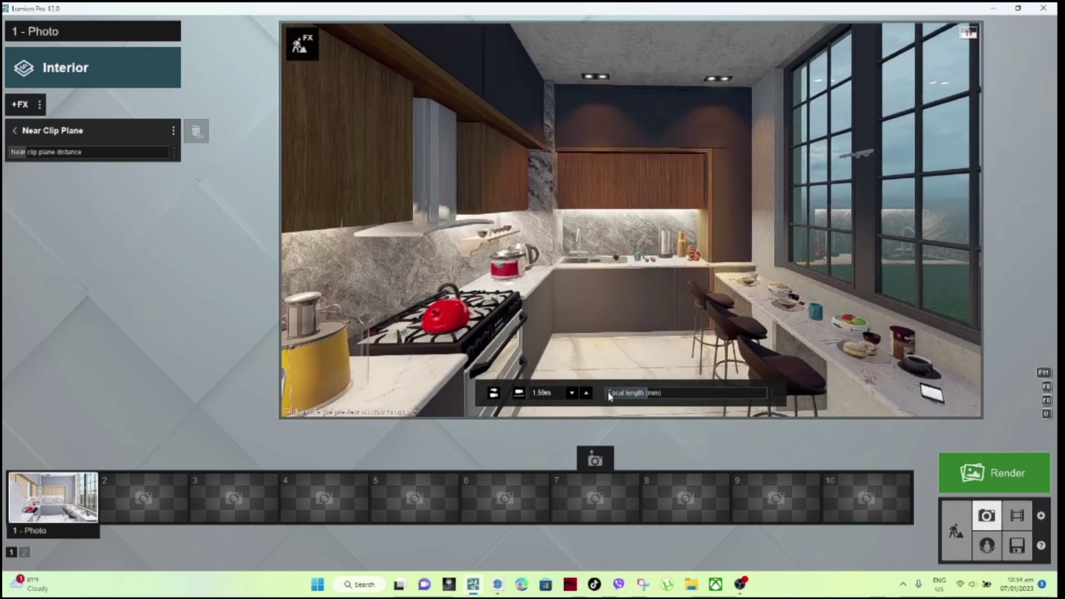
# Set the focal length to about 24.6mm and eye height to 1.66 m.
pyautogui.moveTo(650, 391); pyautogui.dragTo(667, 392)
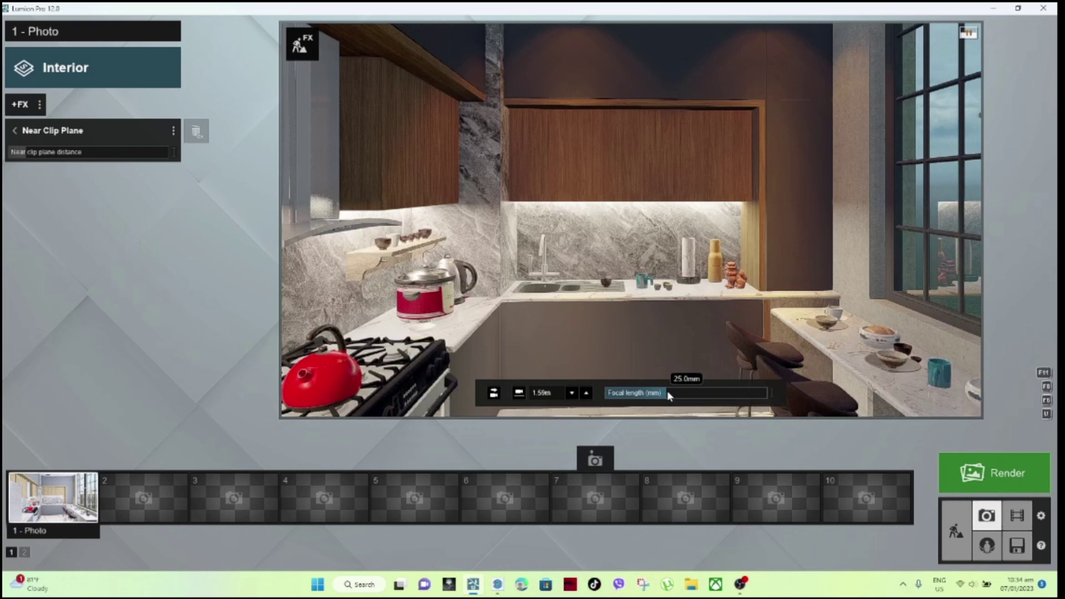
pyautogui.moveTo(669, 395); pyautogui.dragTo(667, 394)
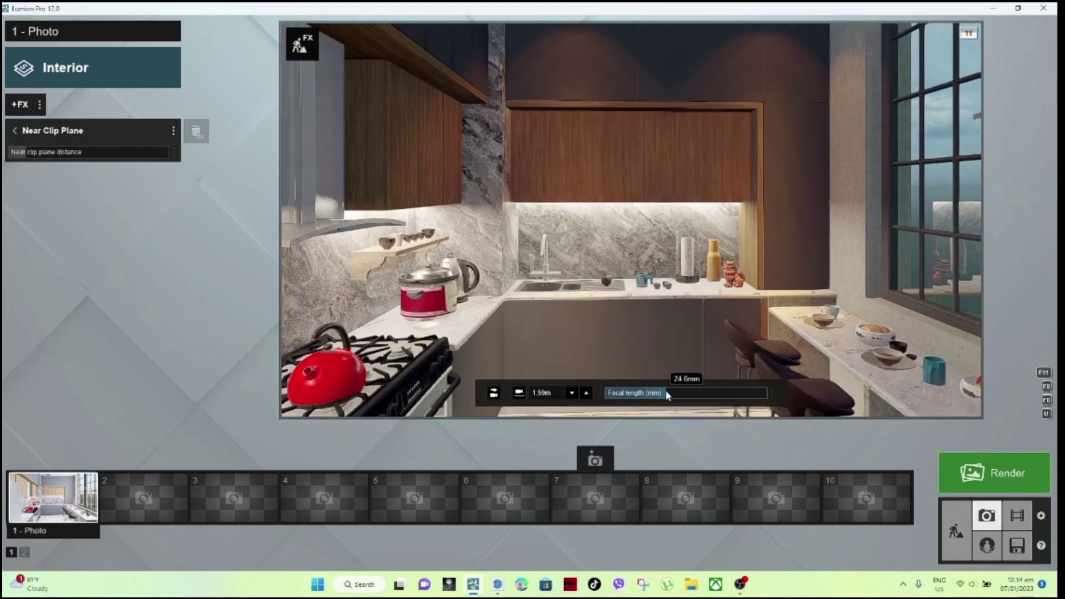
pyautogui.click(585, 393)
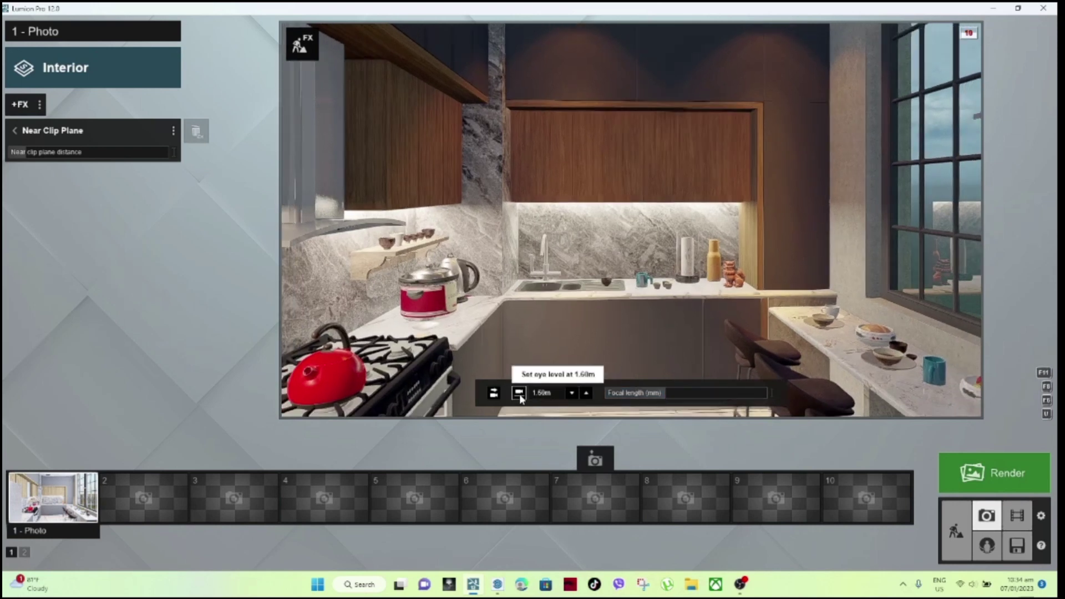
pyautogui.click(519, 394)
pyautogui.press('a')
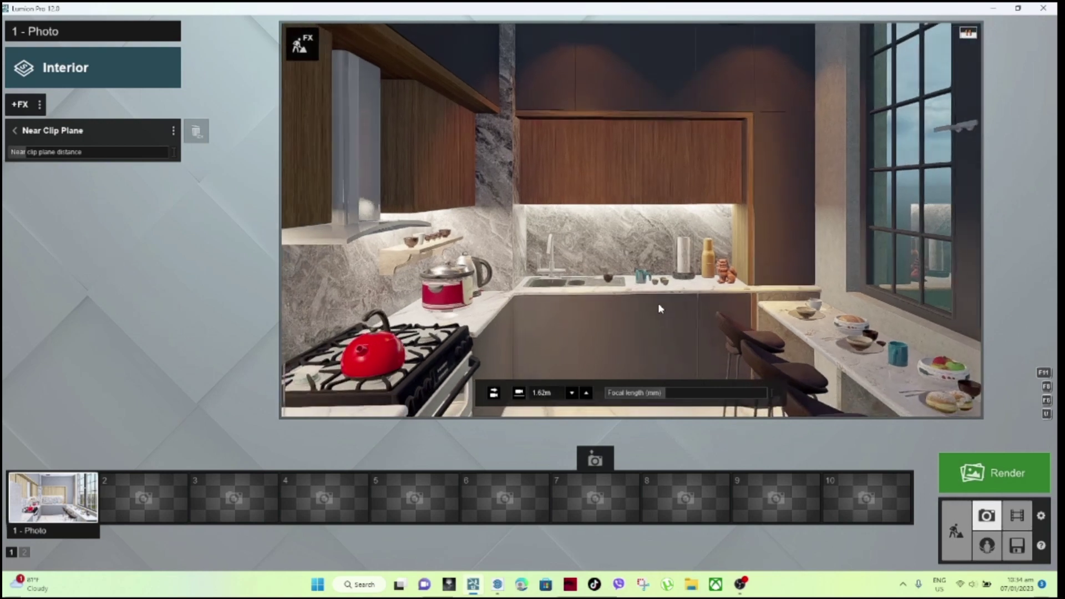
pyautogui.press('a')
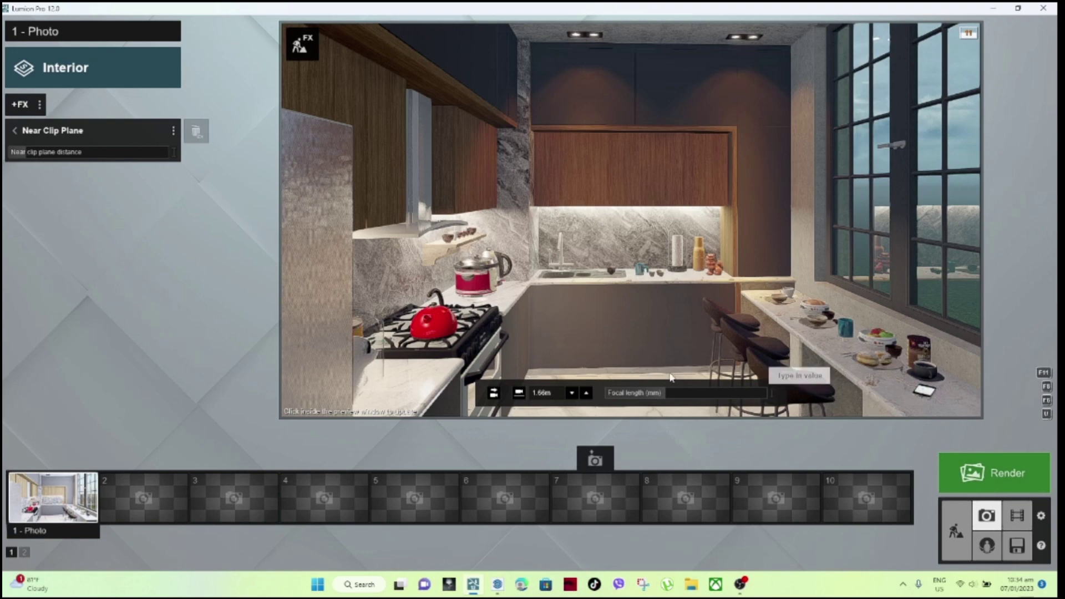
pyautogui.click(693, 372)
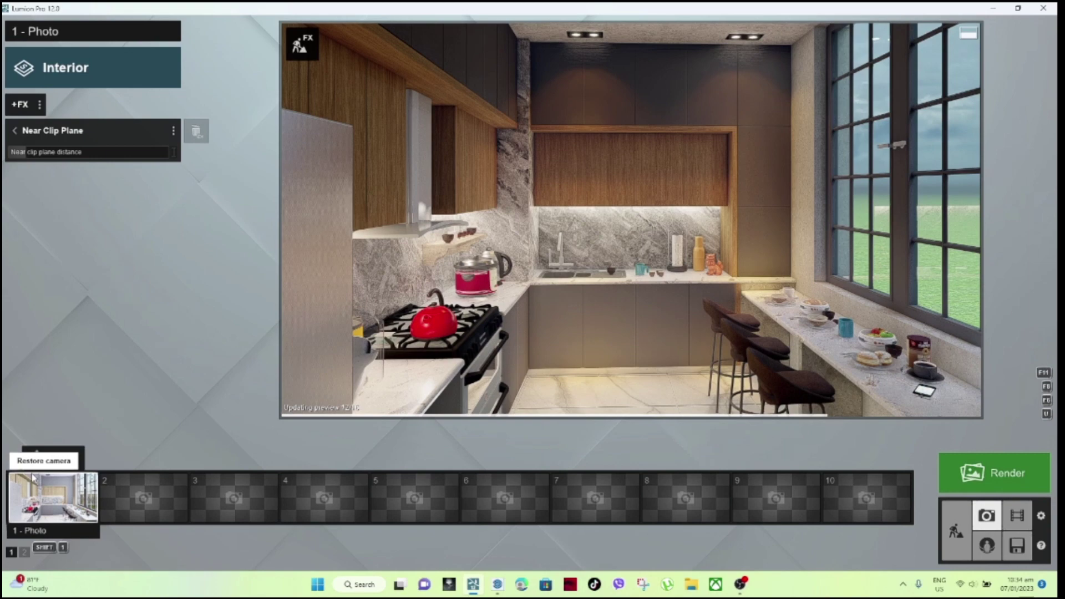
# Store the reframed view in photo slot 1 and return to Build mode.
pyautogui.click(36, 463)
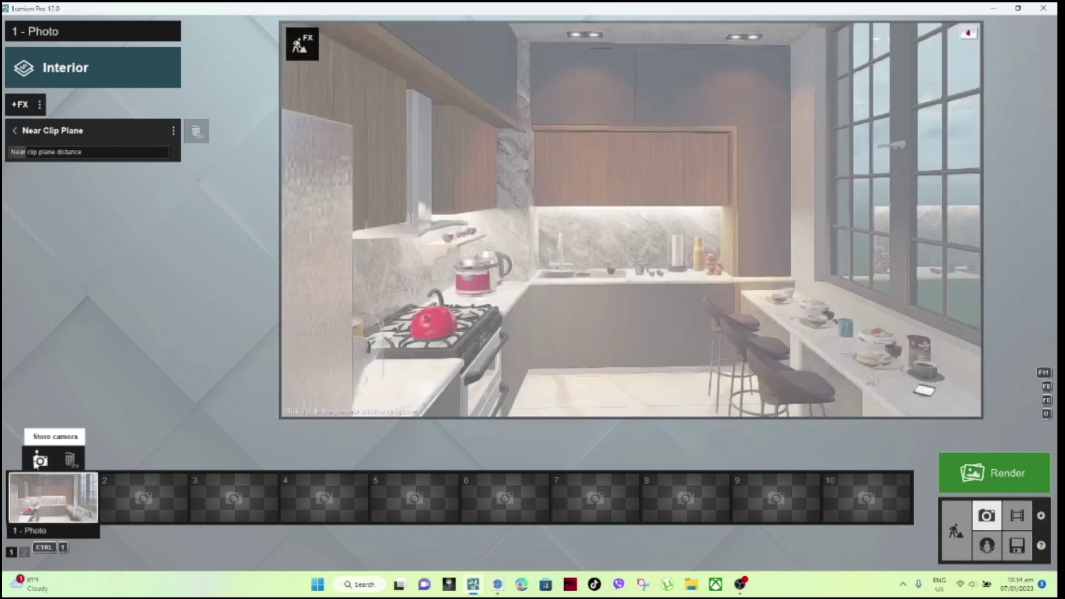
pyautogui.moveTo(632, 366)
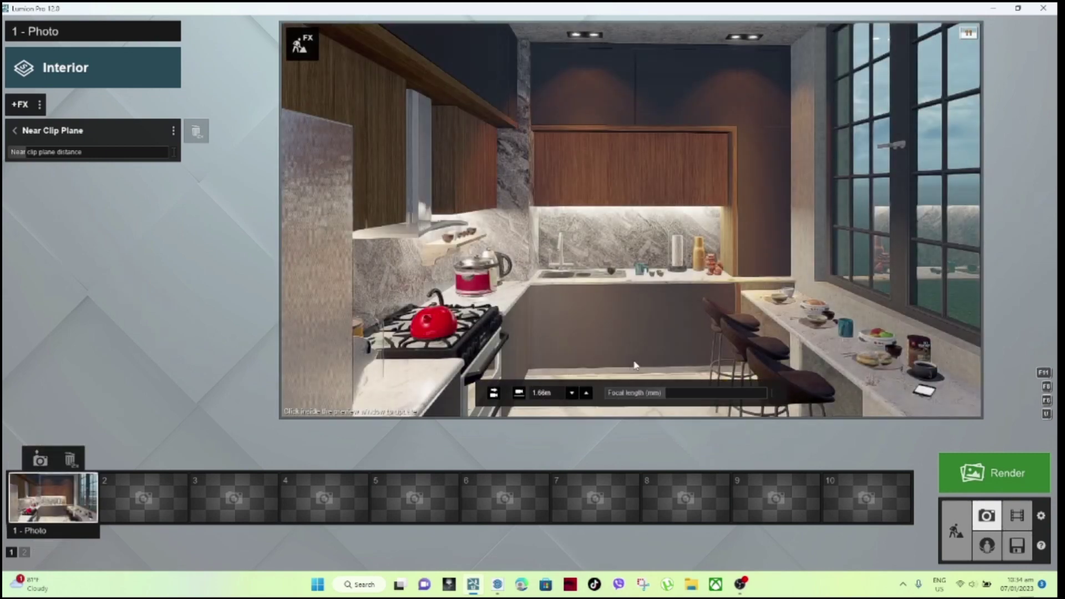
pyautogui.click(659, 378)
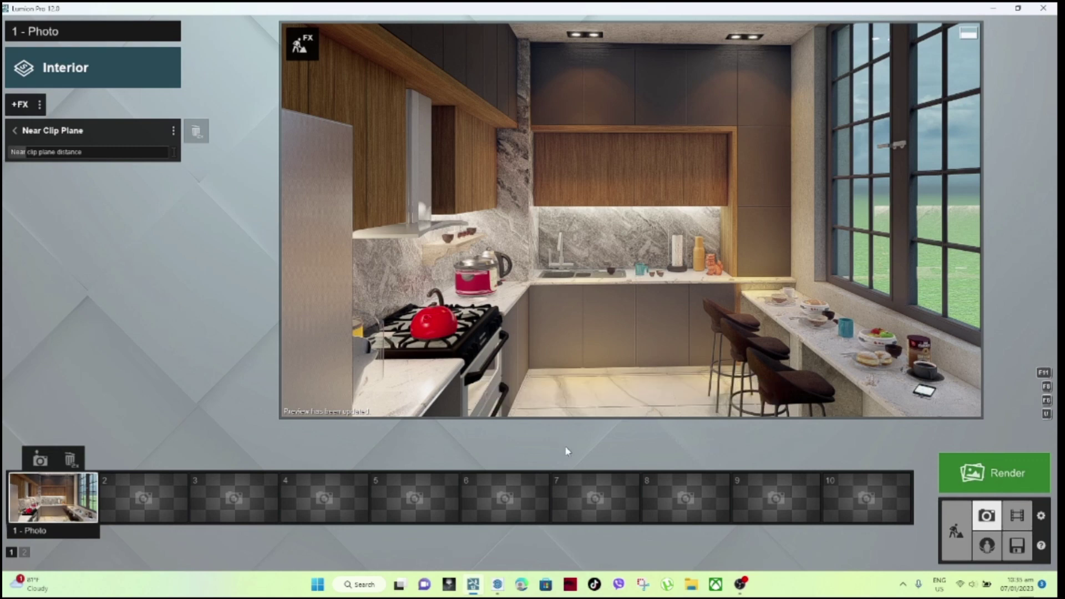
pyautogui.click(956, 531)
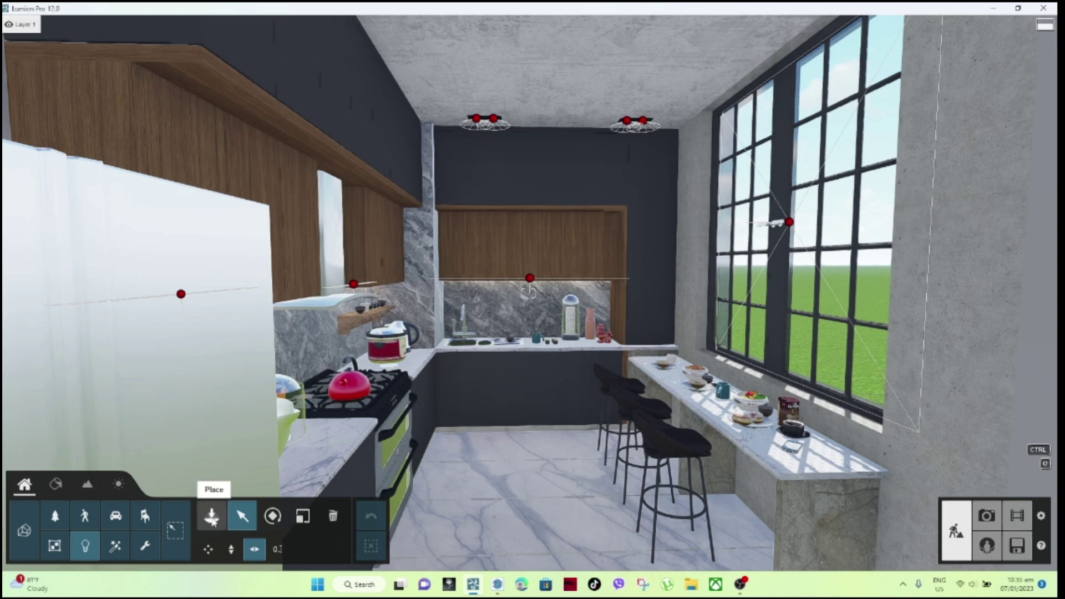
# Apply the Indoor Metal 003 1024 material to the window.
pyautogui.click(56, 483)
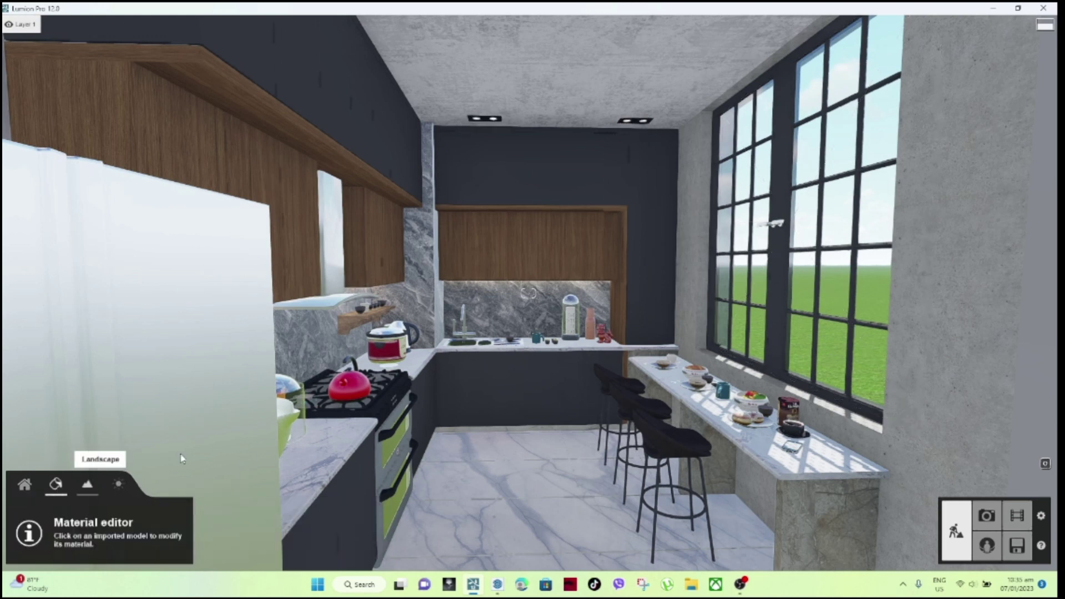
pyautogui.click(736, 328)
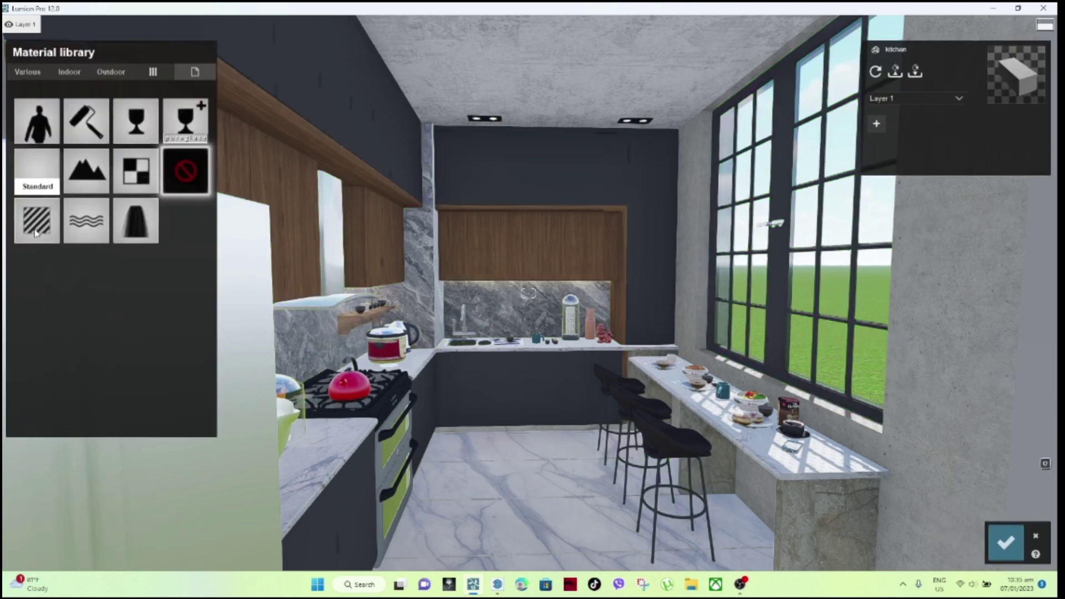
pyautogui.click(76, 72)
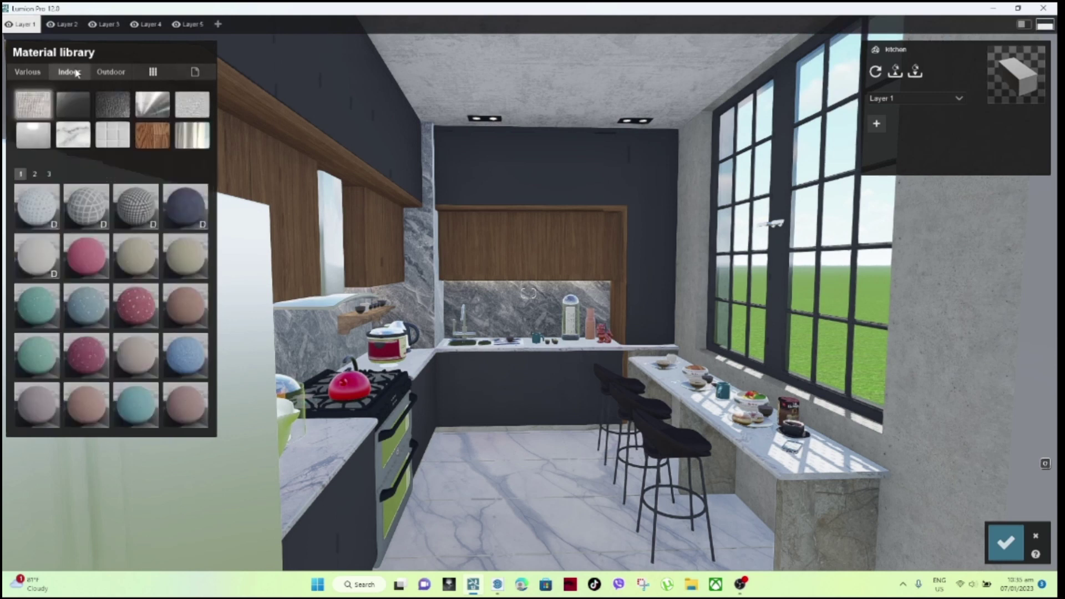
pyautogui.click(152, 109)
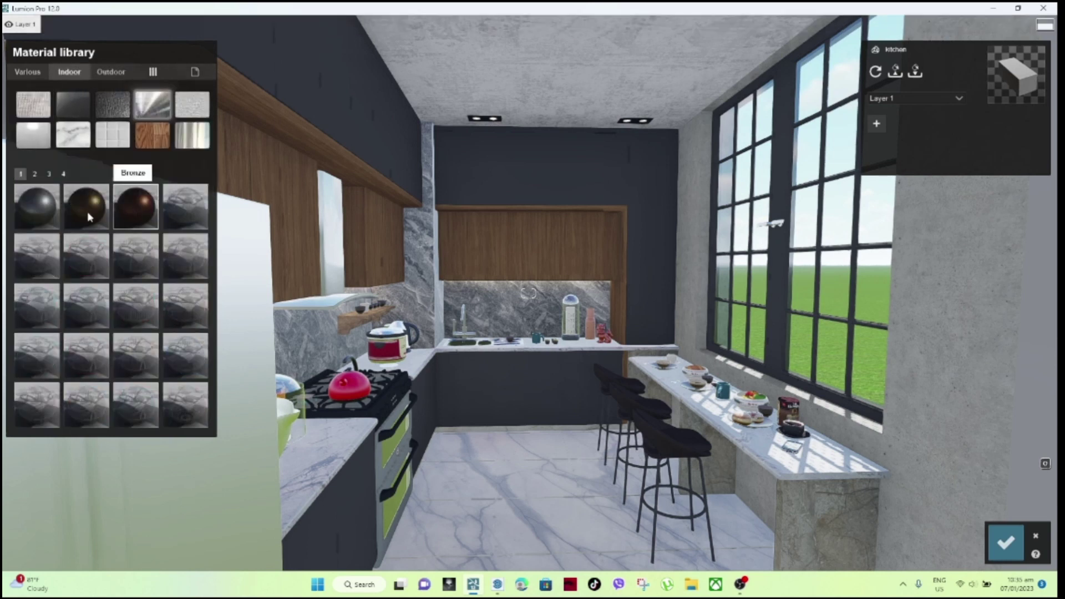
pyautogui.click(51, 175)
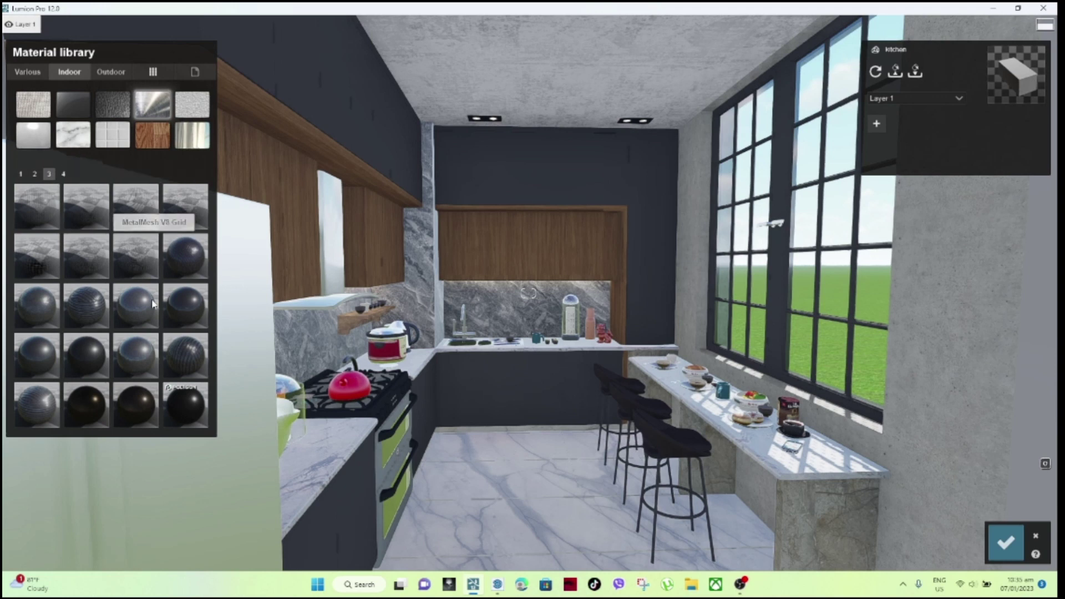
pyautogui.click(82, 357)
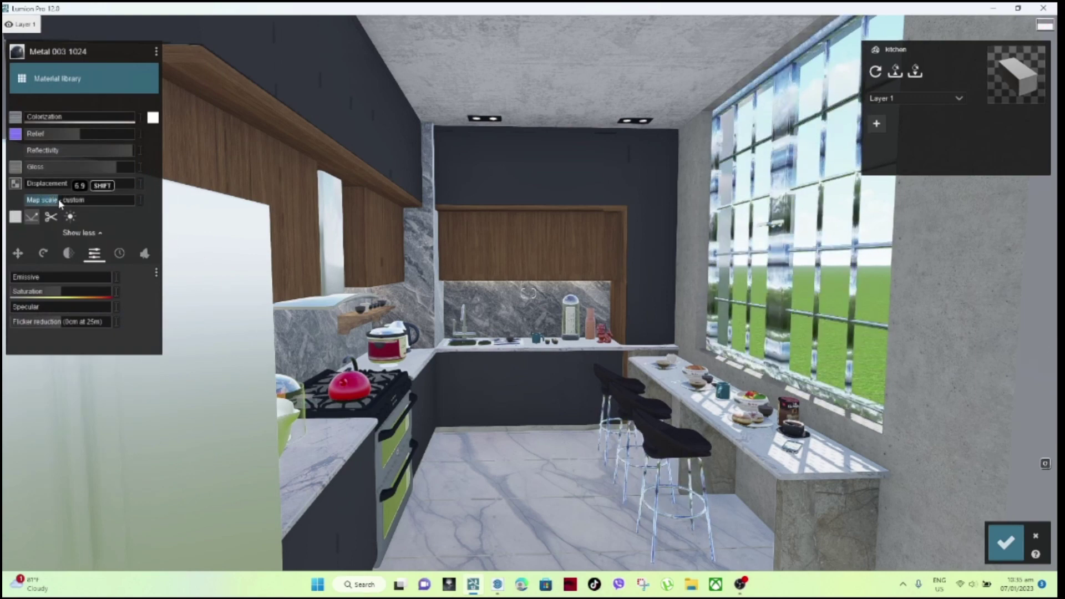
# Enlarge the metal's map scale and adjust its saturation.
pyautogui.moveTo(50, 203); pyautogui.dragTo(155, 219)
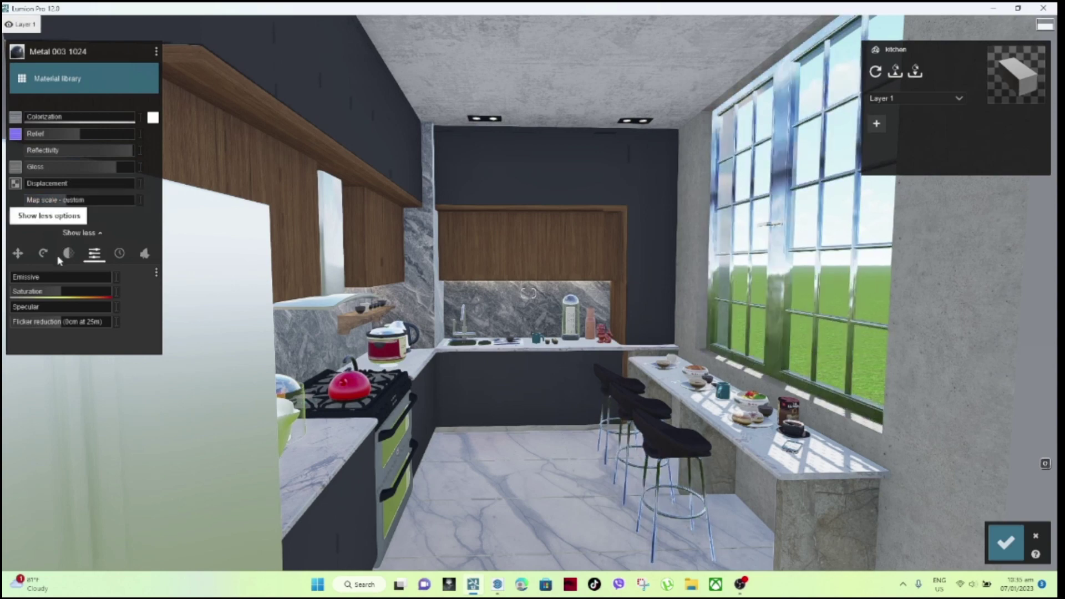
pyautogui.moveTo(54, 289); pyautogui.dragTo(55, 294)
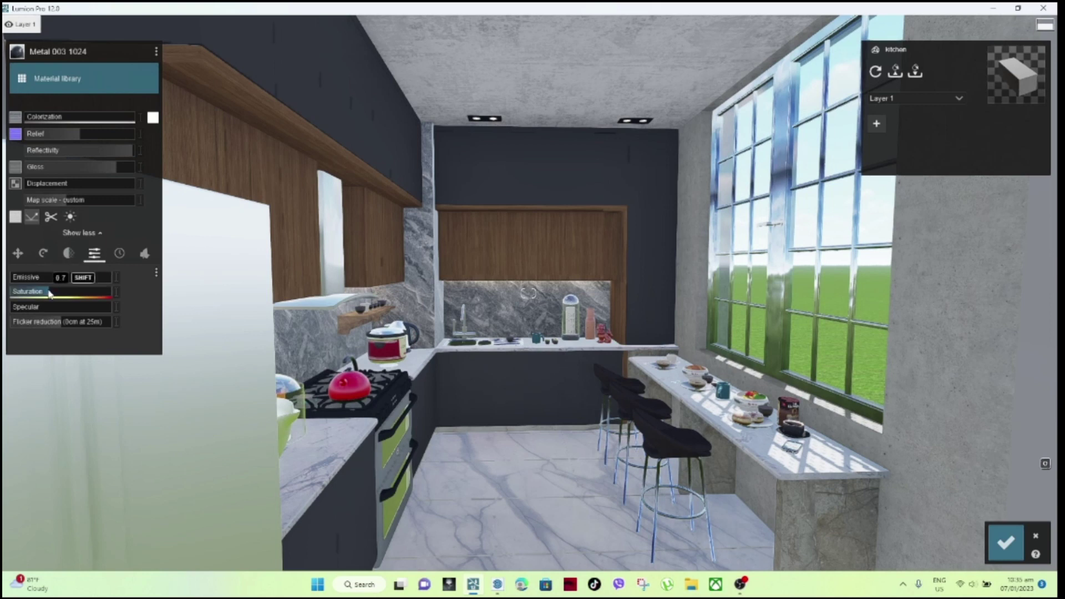
pyautogui.moveTo(58, 321)
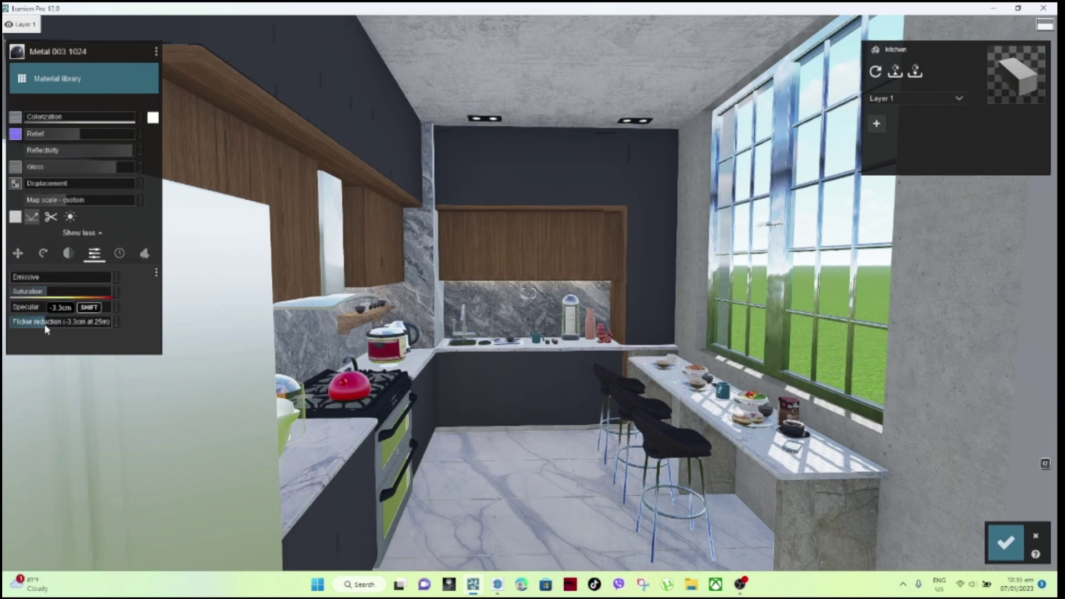
pyautogui.click(50, 189)
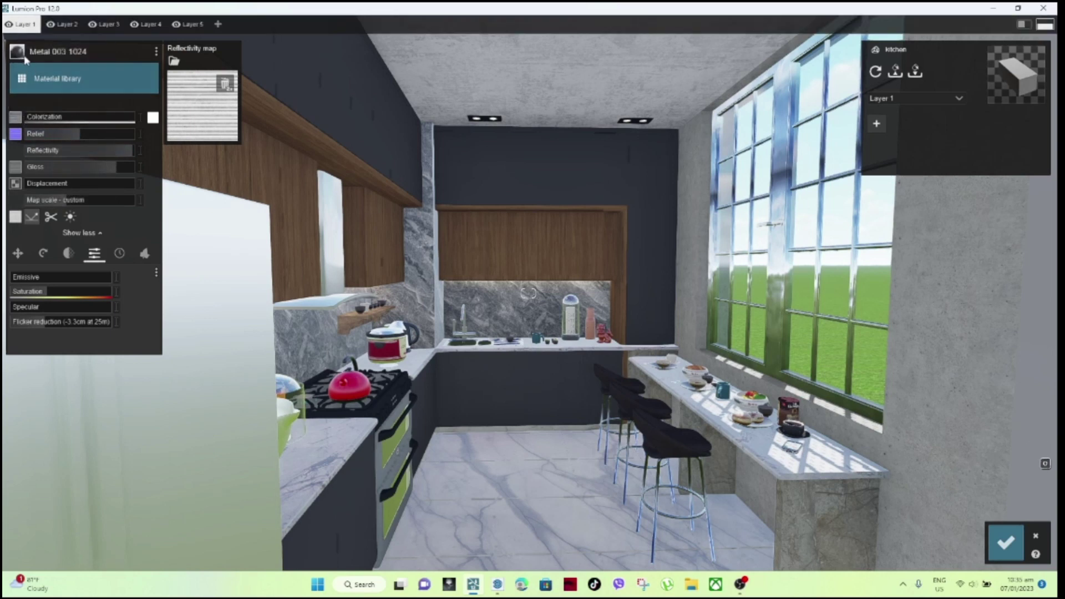
# Replace the window frame material with Poli TarpPlastic 001 2k plastic.
pyautogui.click(50, 79)
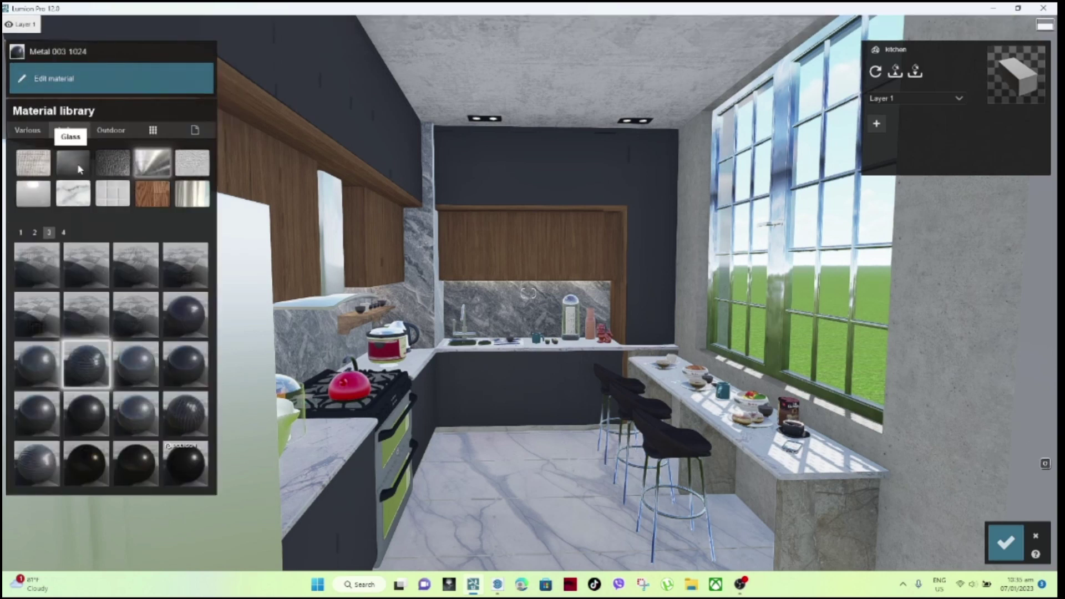
pyautogui.click(33, 194)
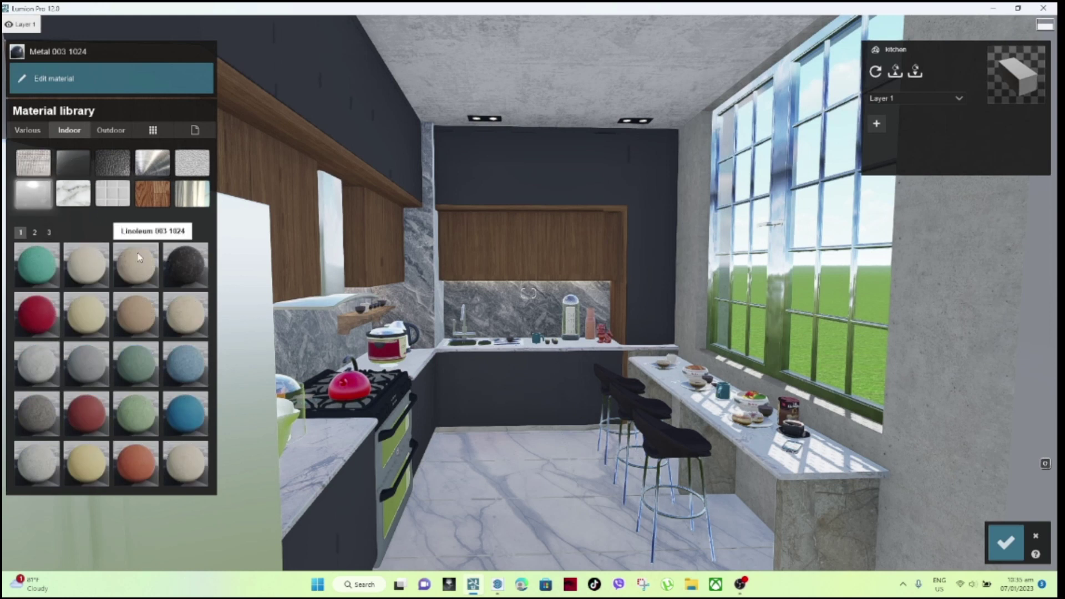
pyautogui.click(48, 233)
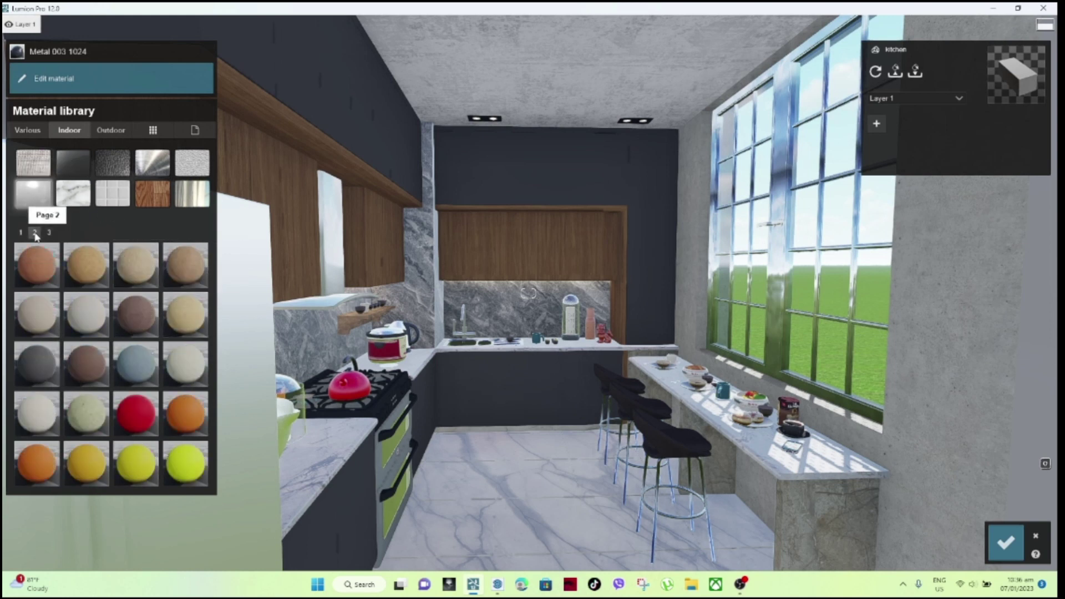
pyautogui.click(47, 233)
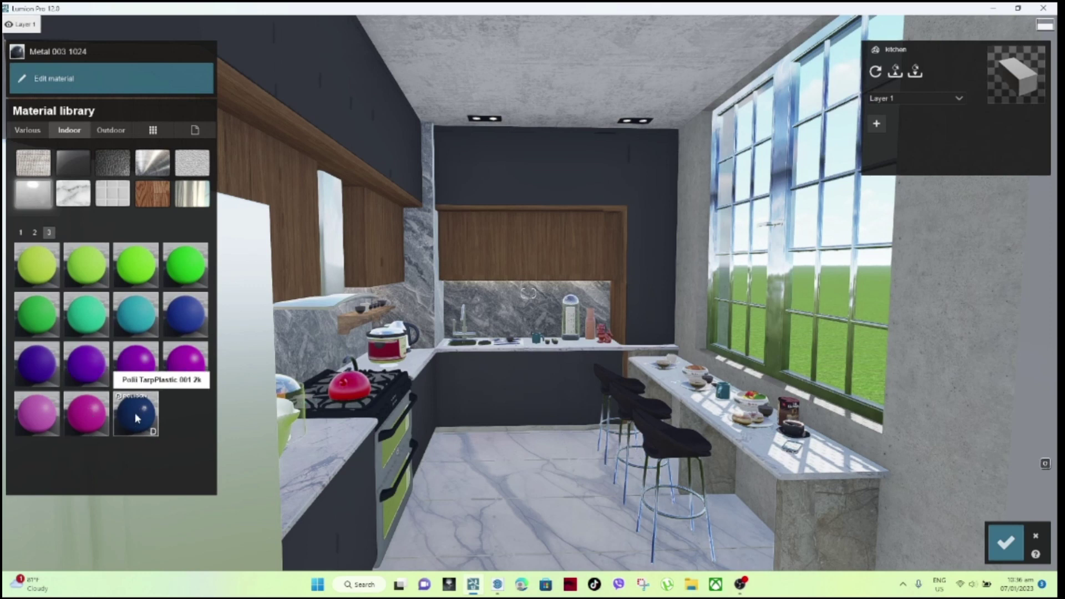
pyautogui.click(135, 412)
# Tint the plastic white at 0.5 colorization, enlarge its map scale, and accept it.
pyautogui.click(152, 117)
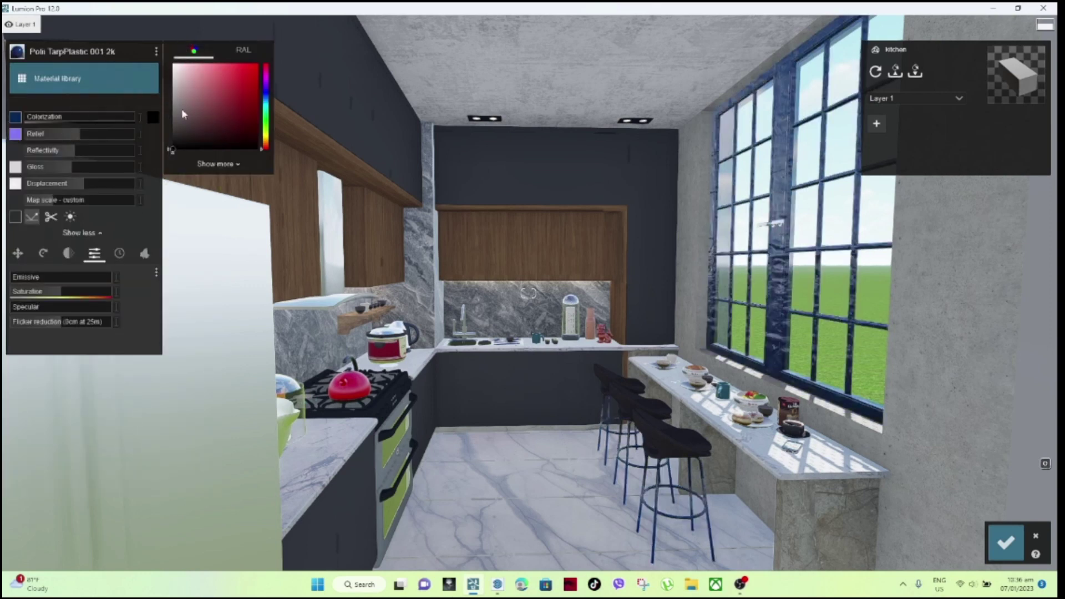
pyautogui.click(176, 74)
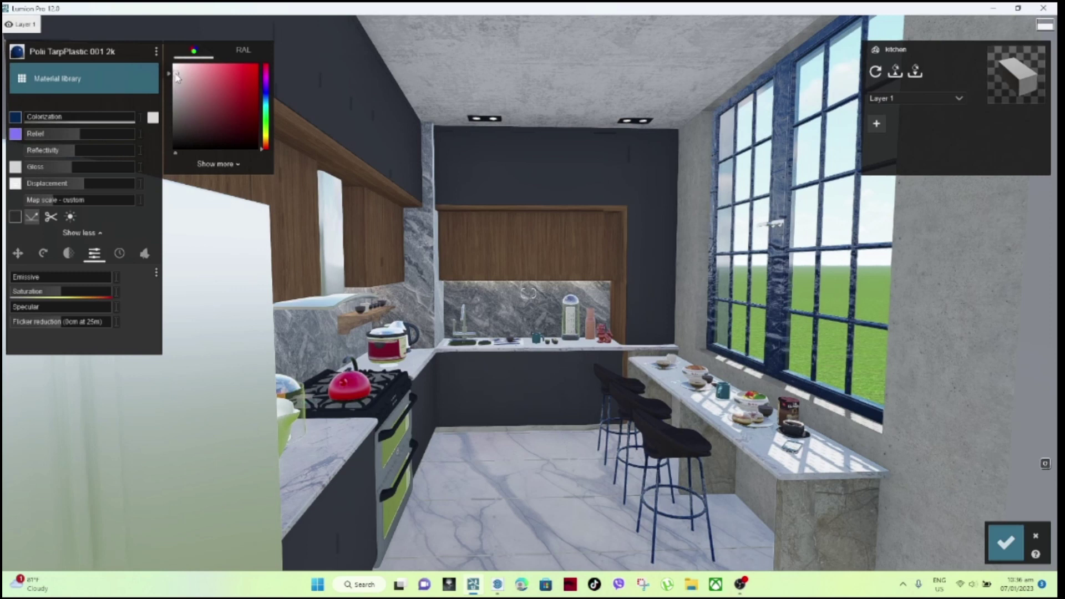
pyautogui.moveTo(50, 119); pyautogui.dragTo(140, 130)
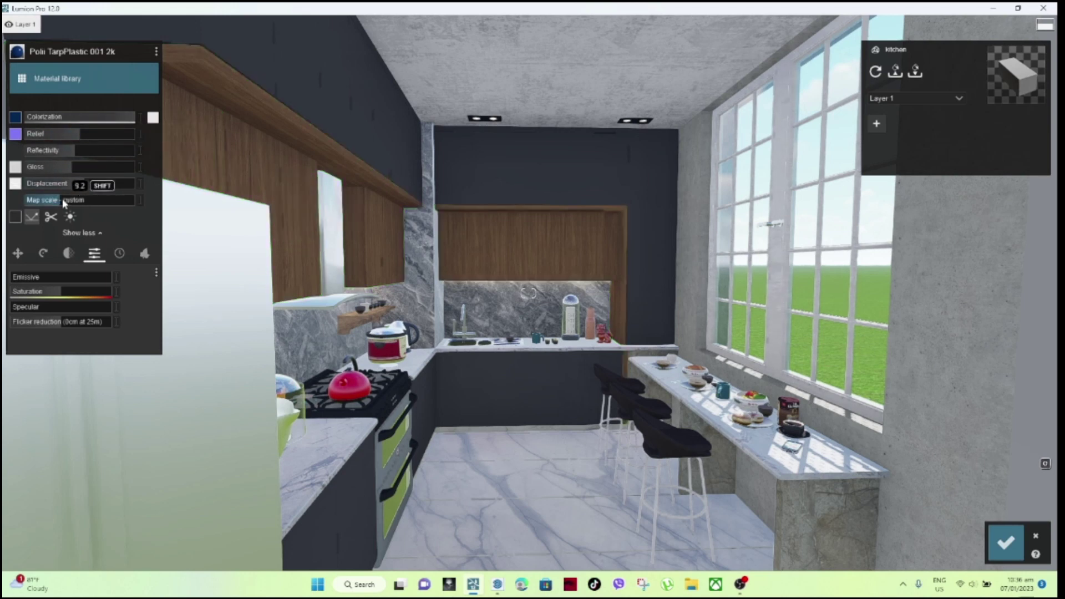
pyautogui.moveTo(63, 203); pyautogui.dragTo(116, 211)
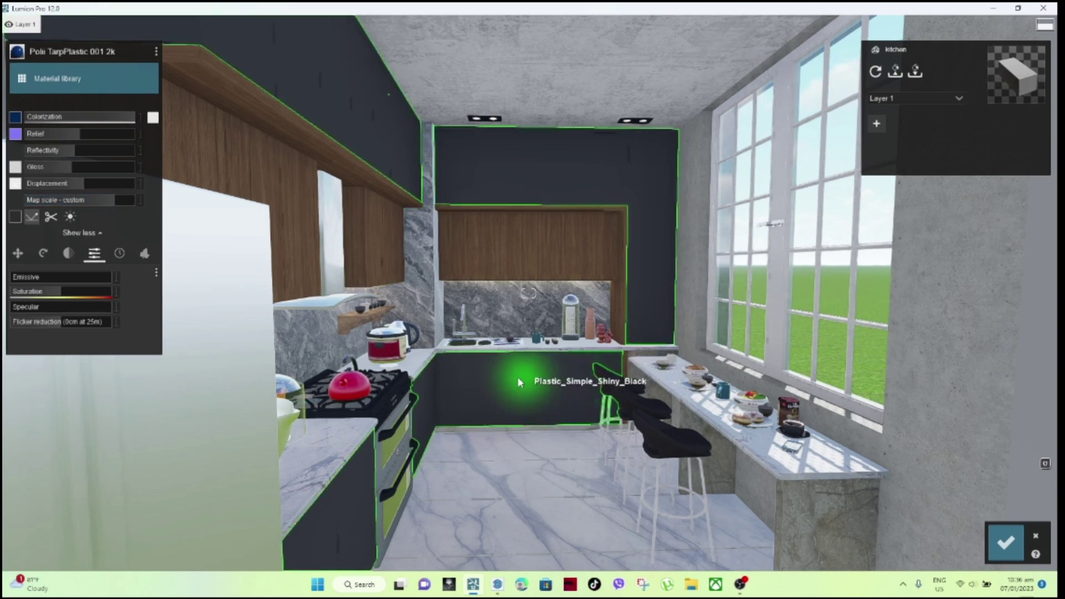
pyautogui.click(1005, 542)
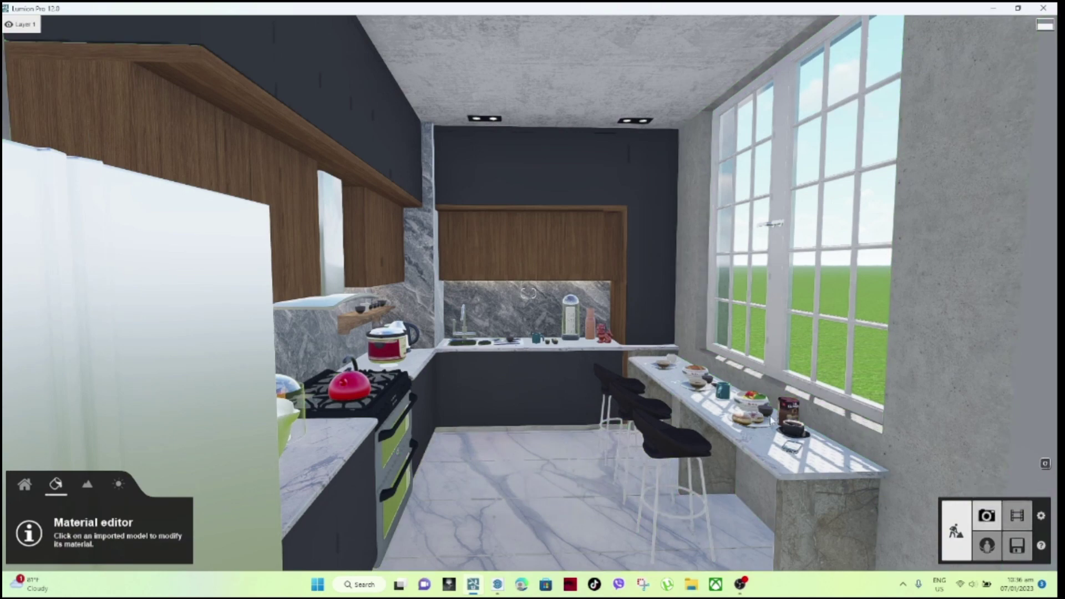
# Enter Photo mode, refresh the kitchen preview, and restore photo 1's saved camera viewpoint.
pyautogui.click(985, 515)
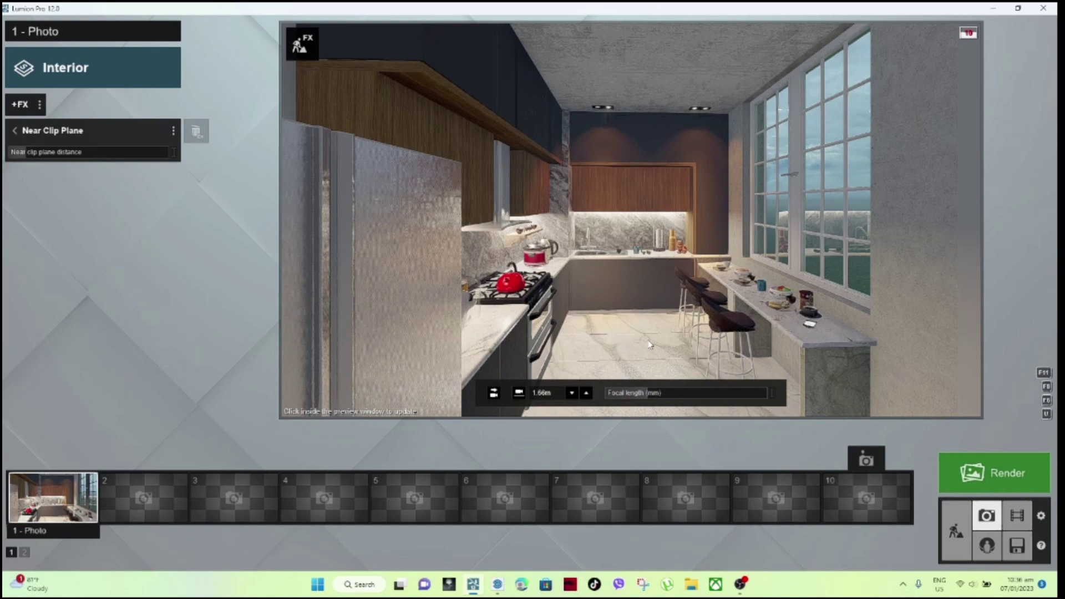
pyautogui.click(649, 344)
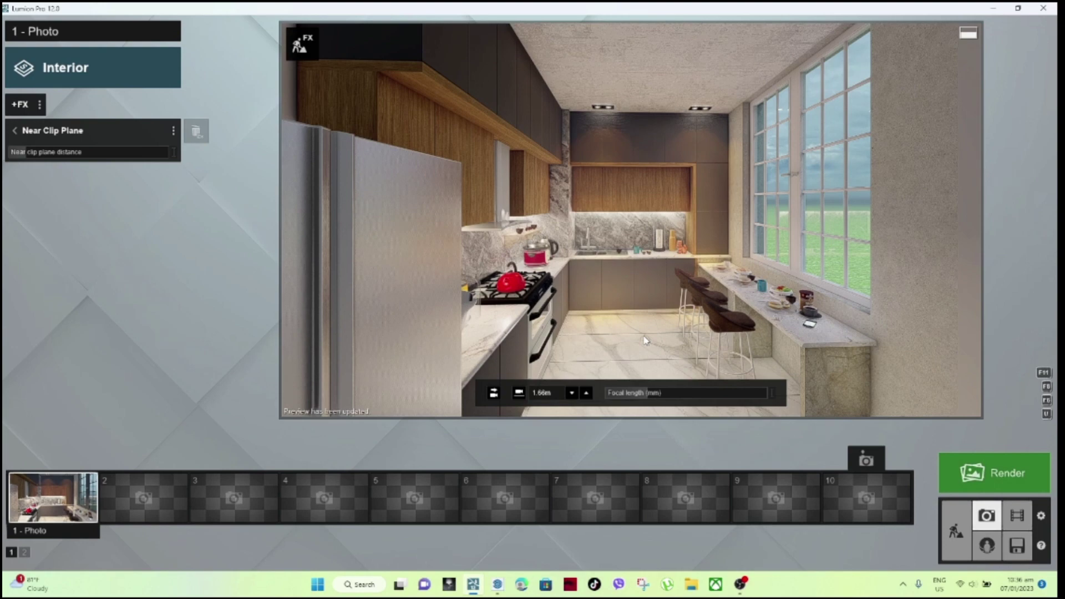
pyautogui.click(46, 509)
pyautogui.moveTo(632, 249)
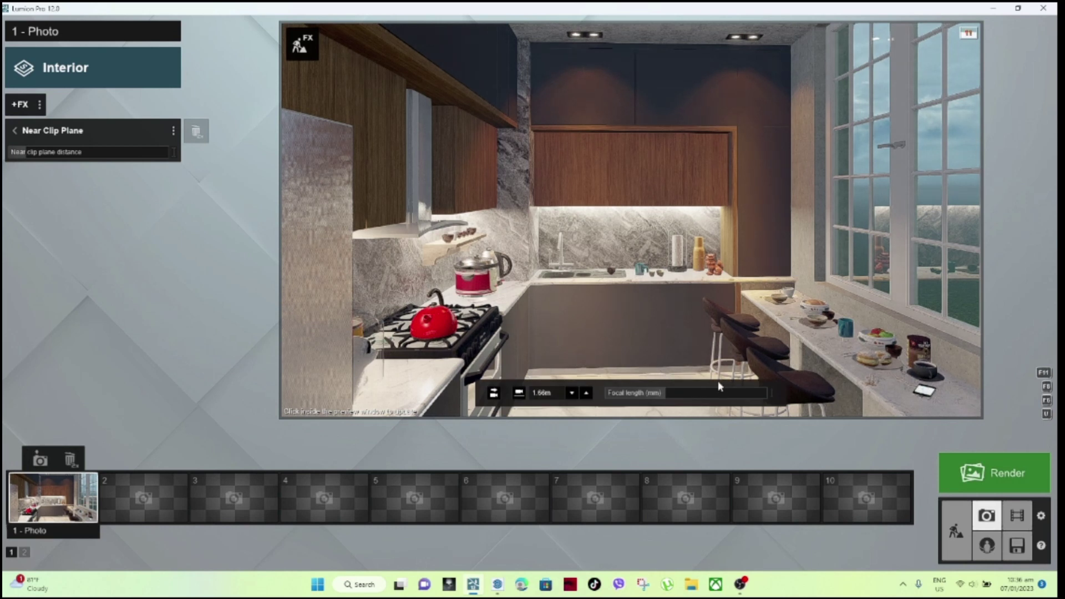
# Back in Build mode, select the area light by the window under Objects.
pyautogui.click(953, 534)
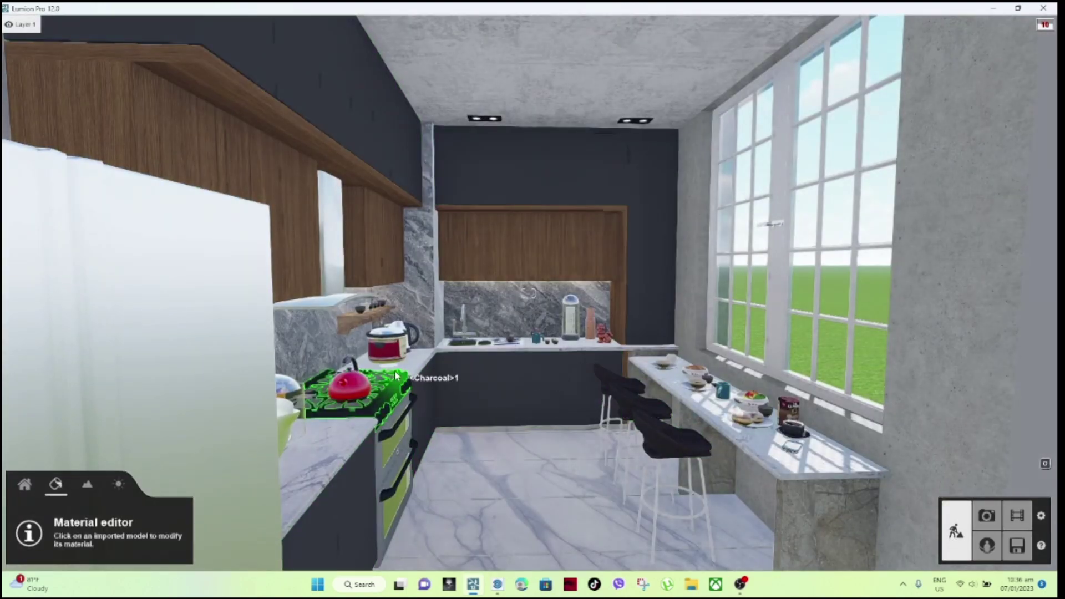
pyautogui.click(24, 483)
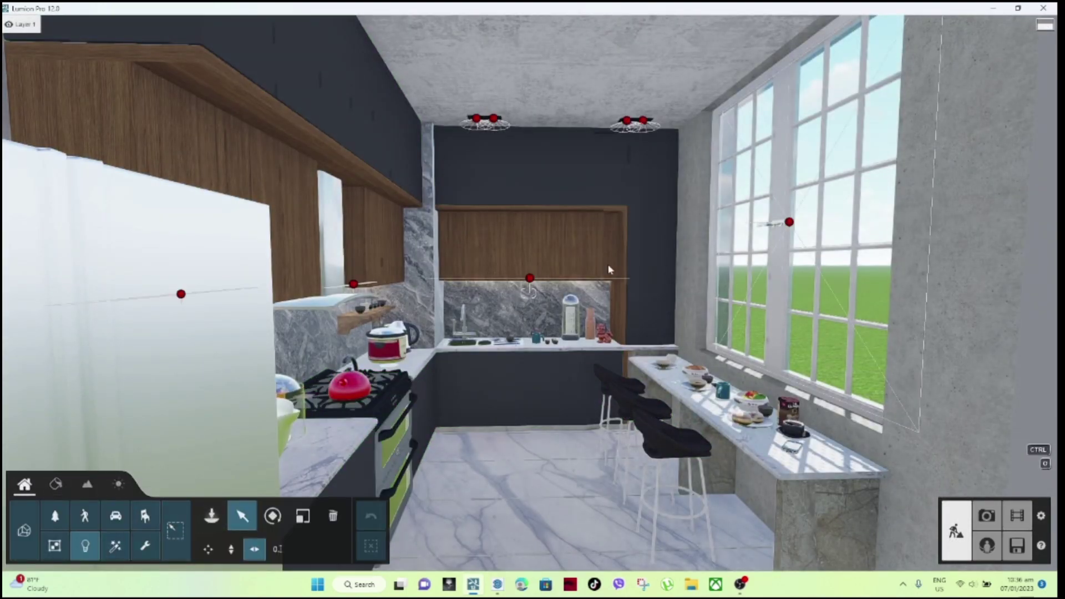
pyautogui.click(789, 223)
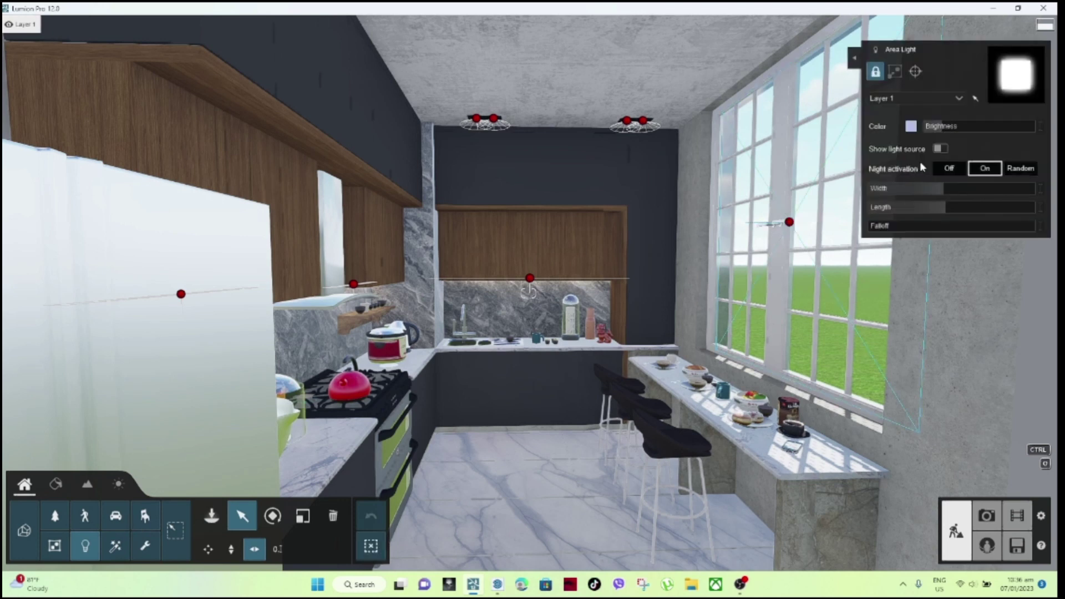
# Set the window light's Night activation Off and Brightness 5.0, then confirm the edit.
pyautogui.click(949, 168)
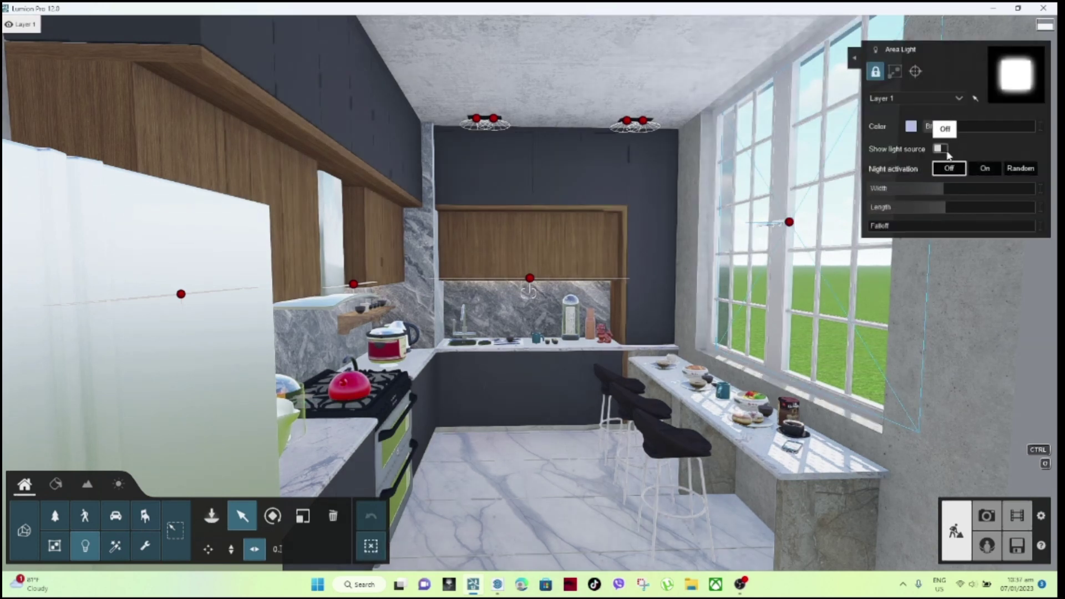
pyautogui.click(939, 148)
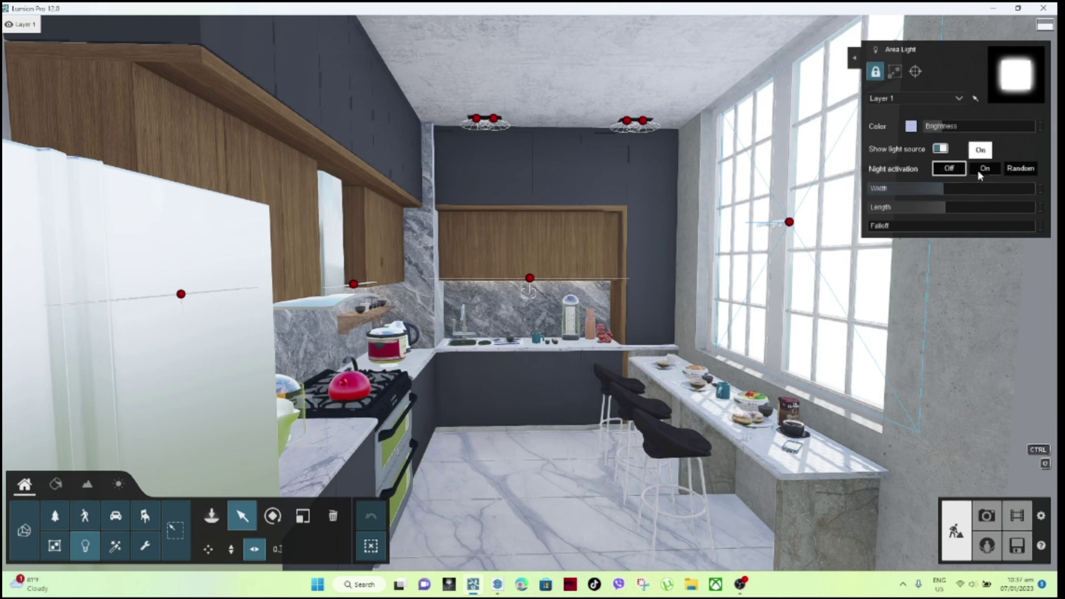
pyautogui.moveTo(940, 126)
pyautogui.moveTo(939, 126); pyautogui.dragTo(934, 128)
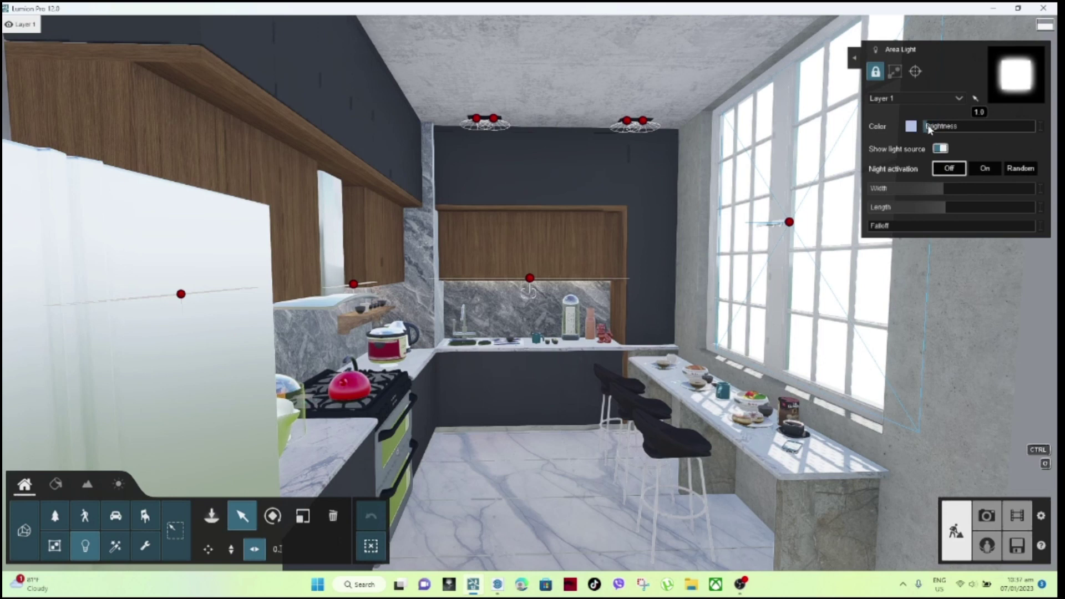
pyautogui.moveTo(933, 127); pyautogui.dragTo(940, 129)
pyautogui.click(941, 149)
pyautogui.moveTo(936, 129); pyautogui.dragTo(940, 129)
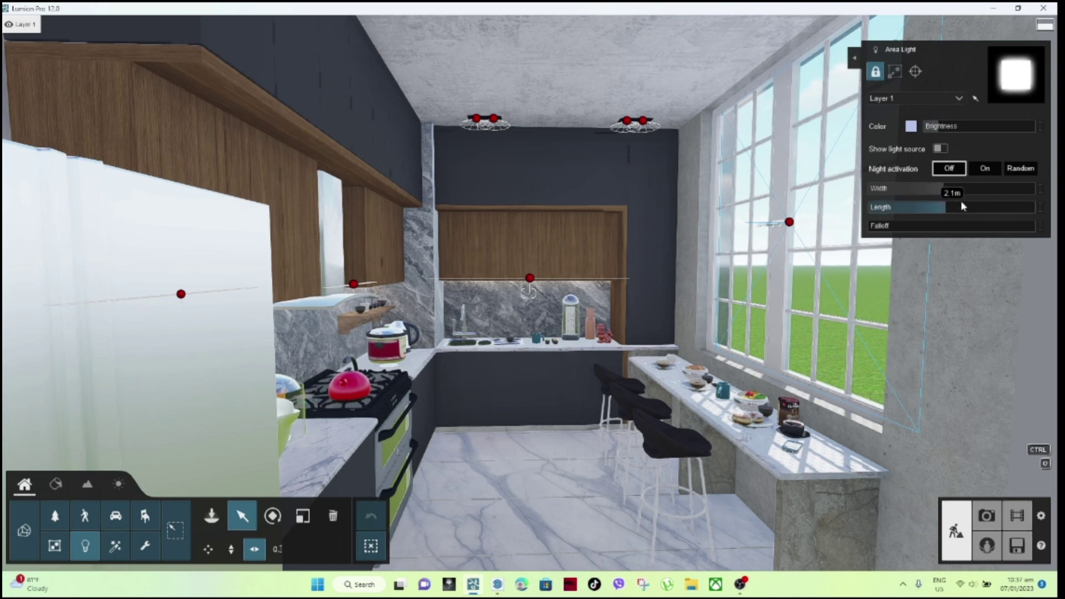
pyautogui.click(910, 126)
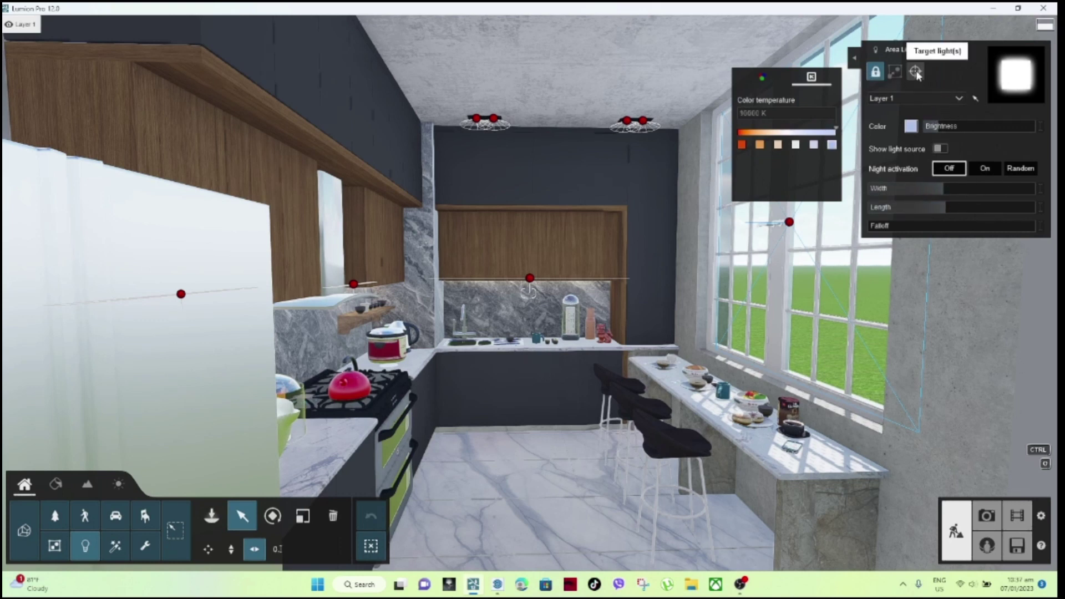
pyautogui.click(895, 71)
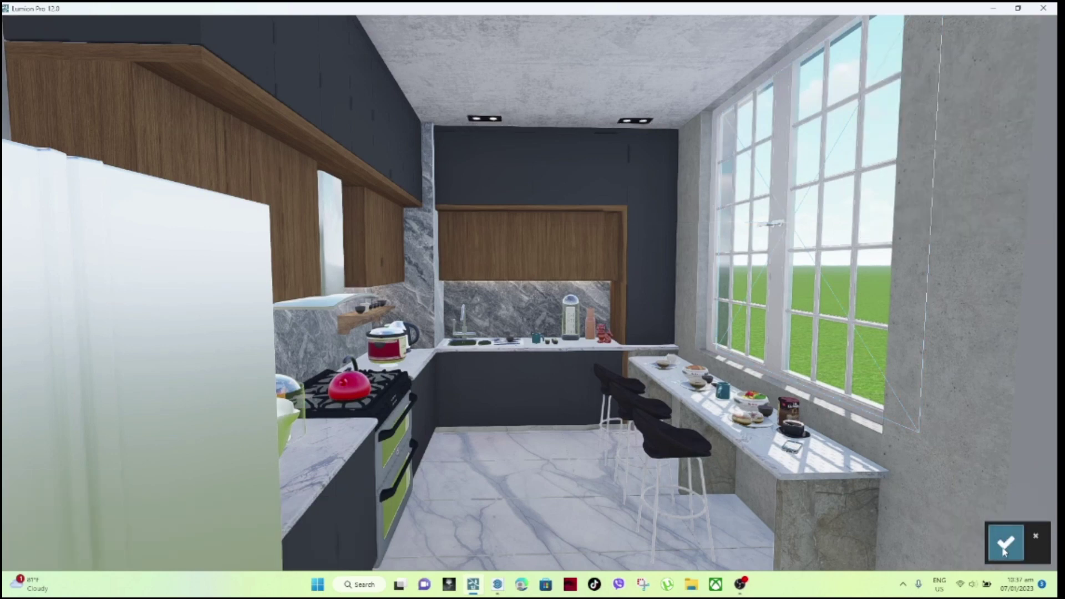
pyautogui.click(1002, 546)
# Refresh the photo 1 preview and move the camera forward into the kitchen.
pyautogui.click(986, 516)
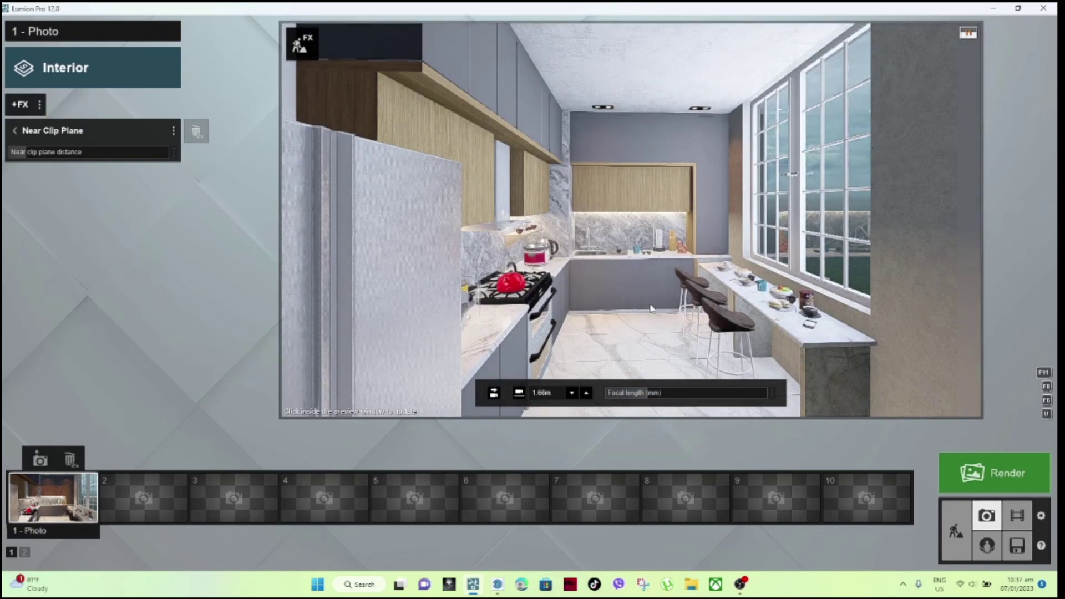
pyautogui.click(642, 334)
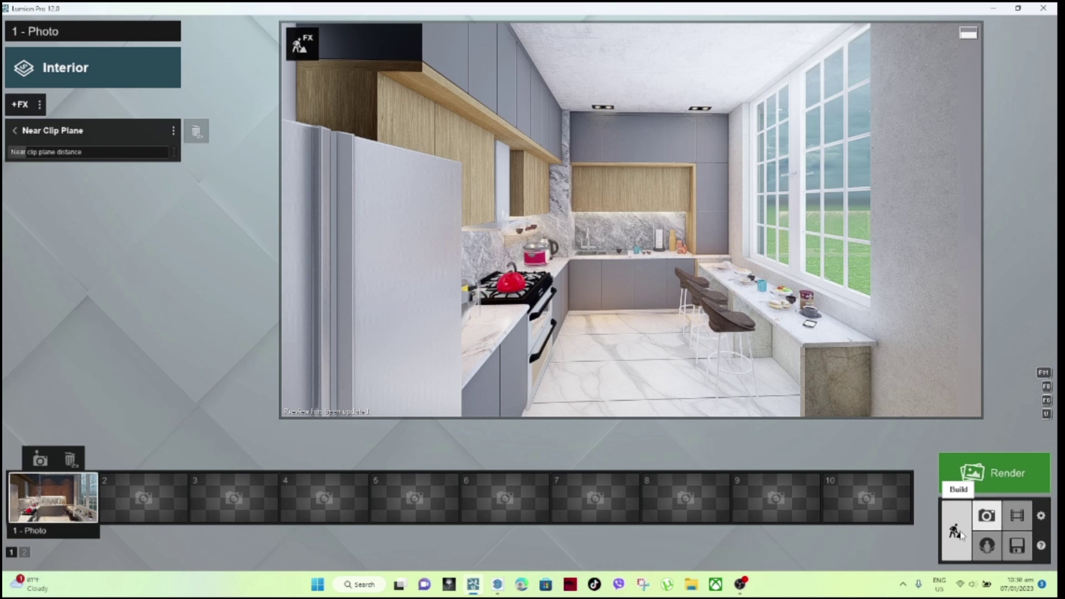
pyautogui.moveTo(866, 498)
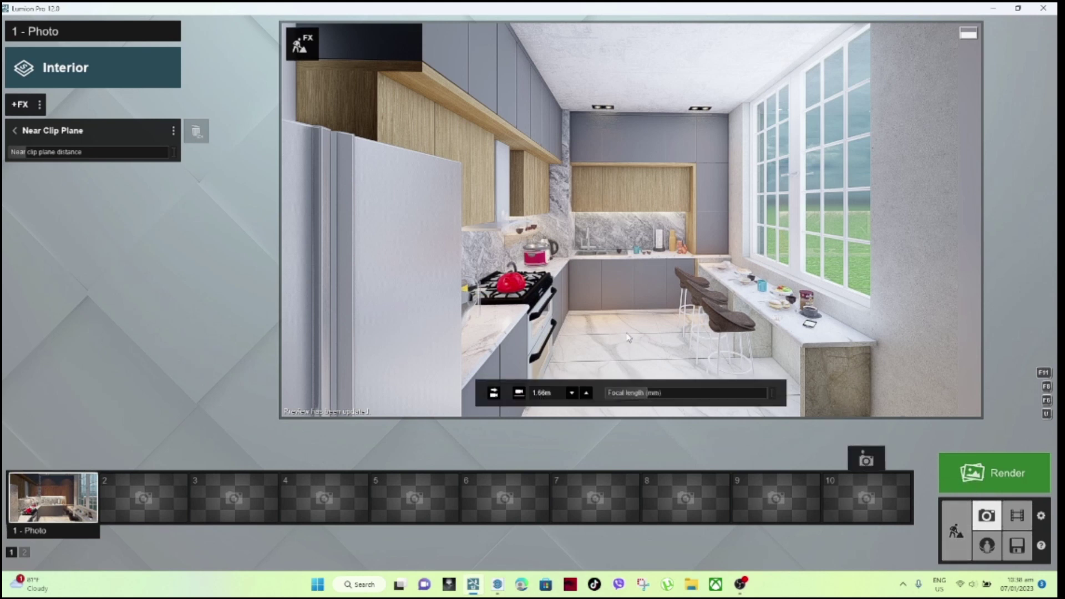
pyautogui.press('w')
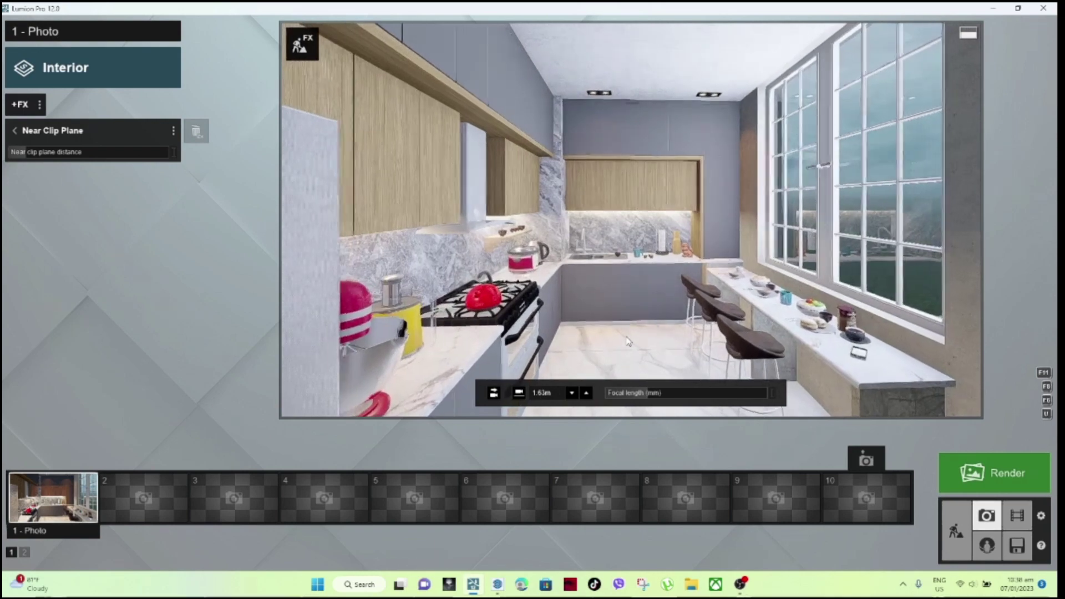
pyautogui.press('w')
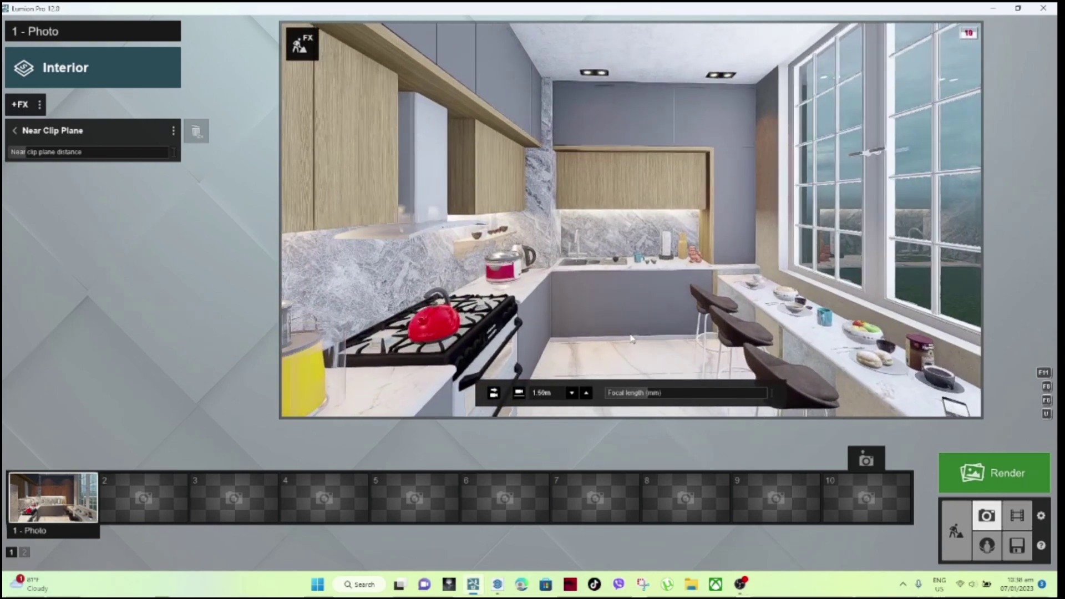
# Widen the focal length, raise the eye level slightly, and save photo 1's camera.
pyautogui.moveTo(637, 401); pyautogui.dragTo(665, 395)
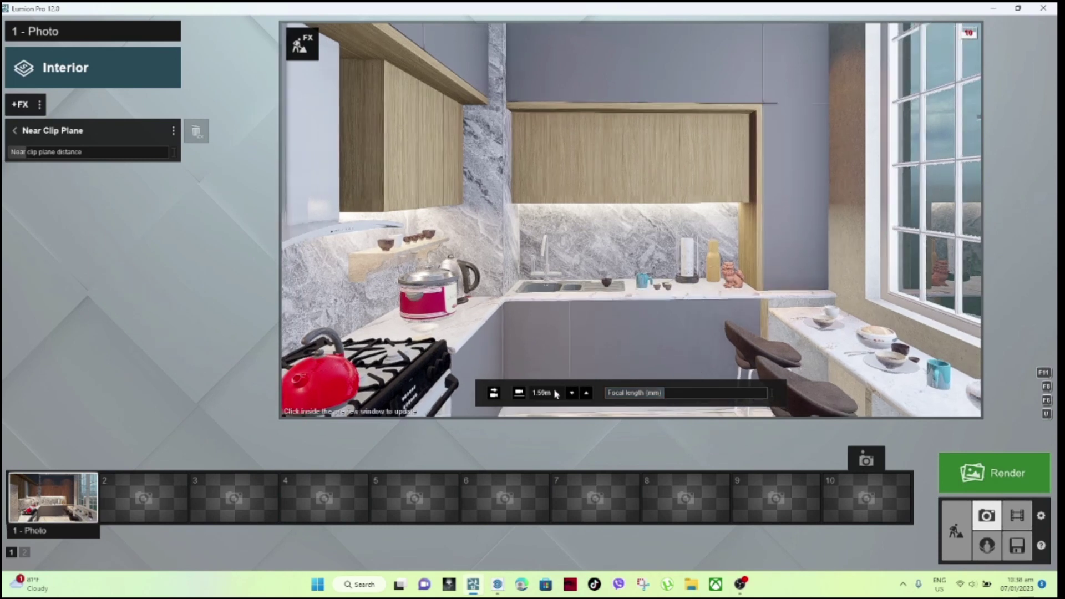
pyautogui.click(521, 394)
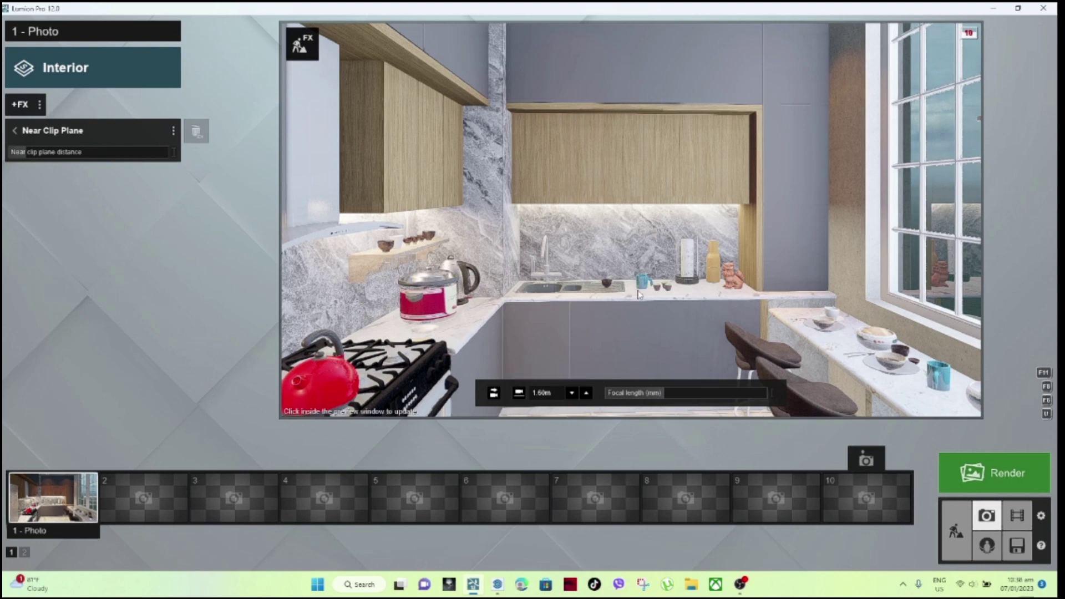
pyautogui.scroll(-3, 637, 294)
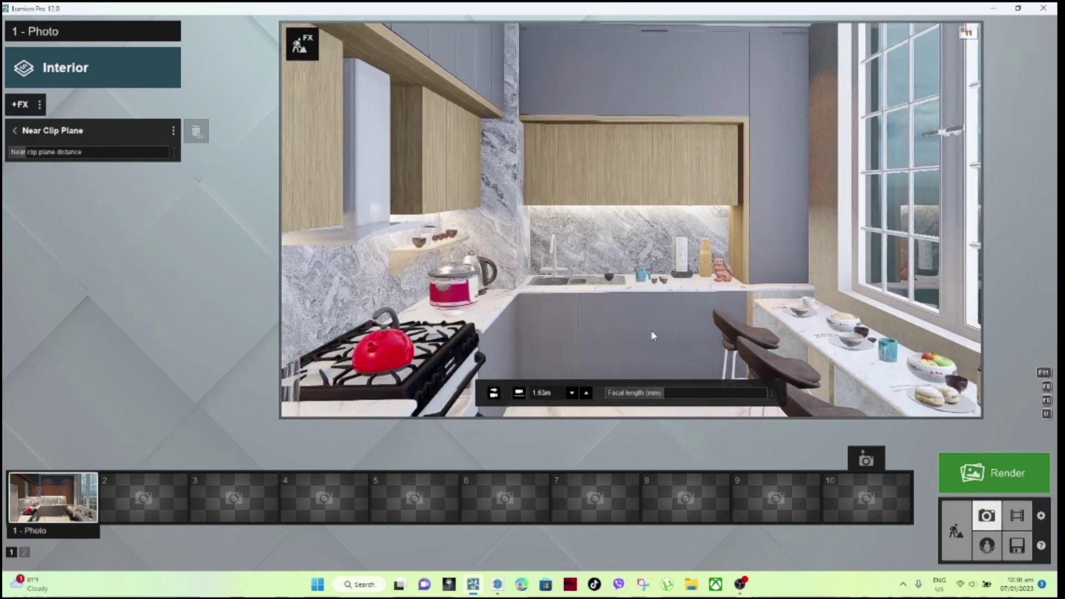
pyautogui.scroll(-3, 644, 320)
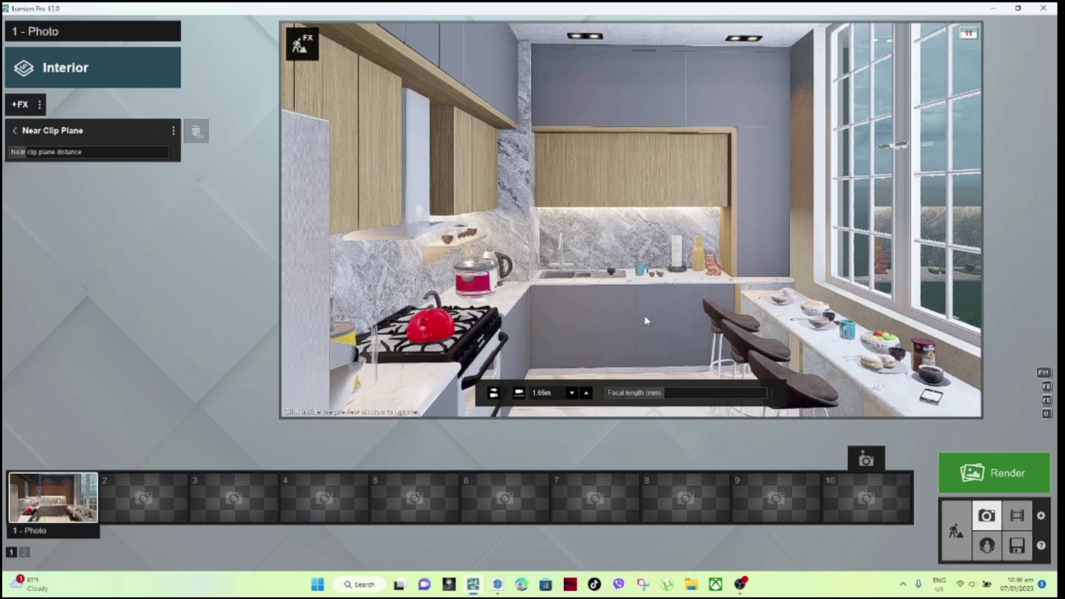
pyautogui.click(665, 377)
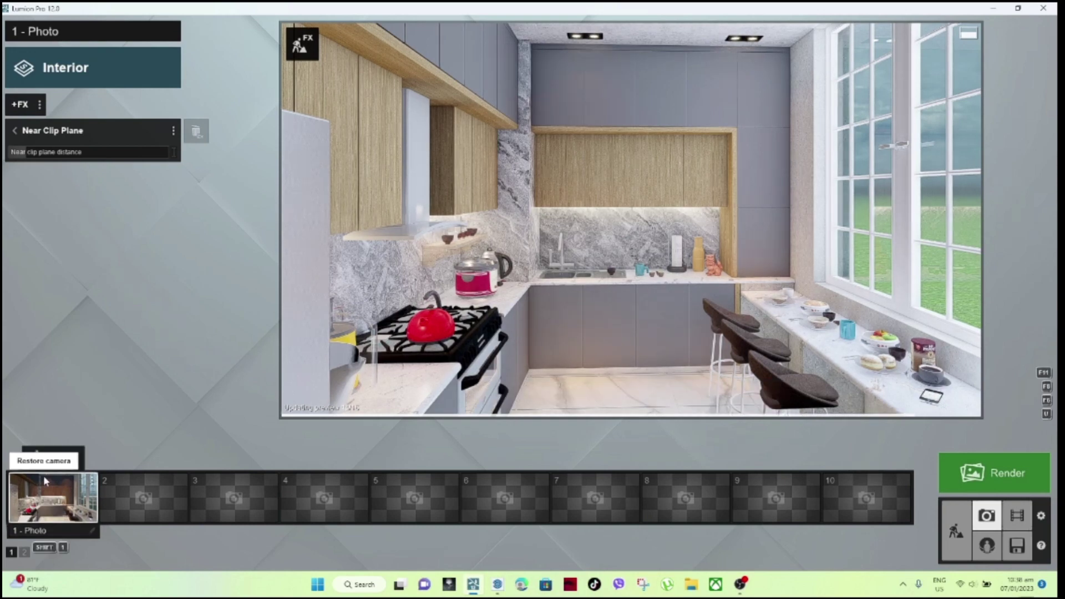
pyautogui.click(39, 461)
pyautogui.moveTo(810, 411)
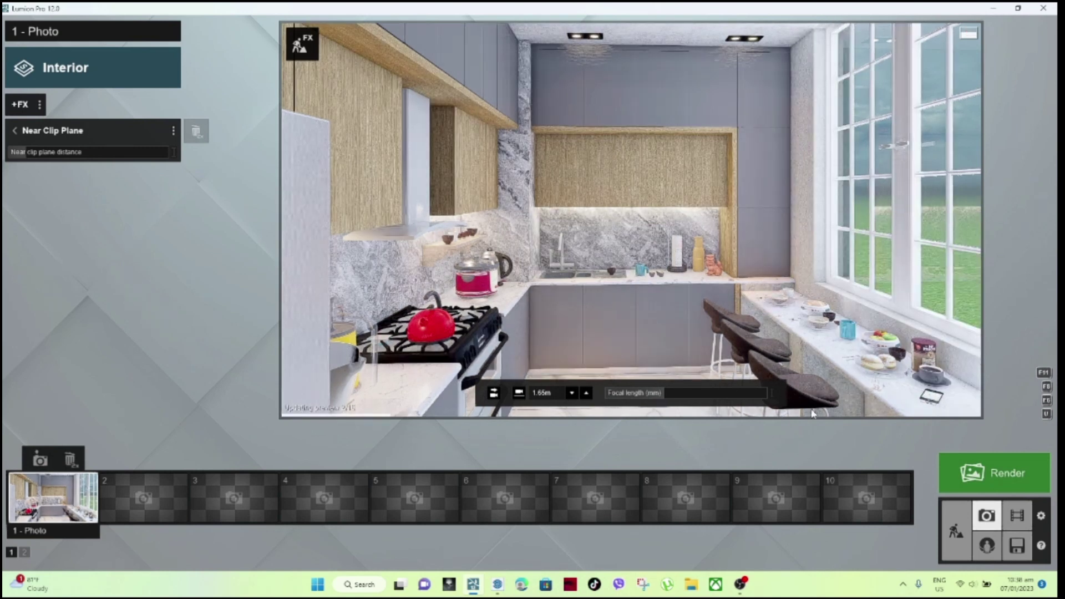
pyautogui.click(957, 531)
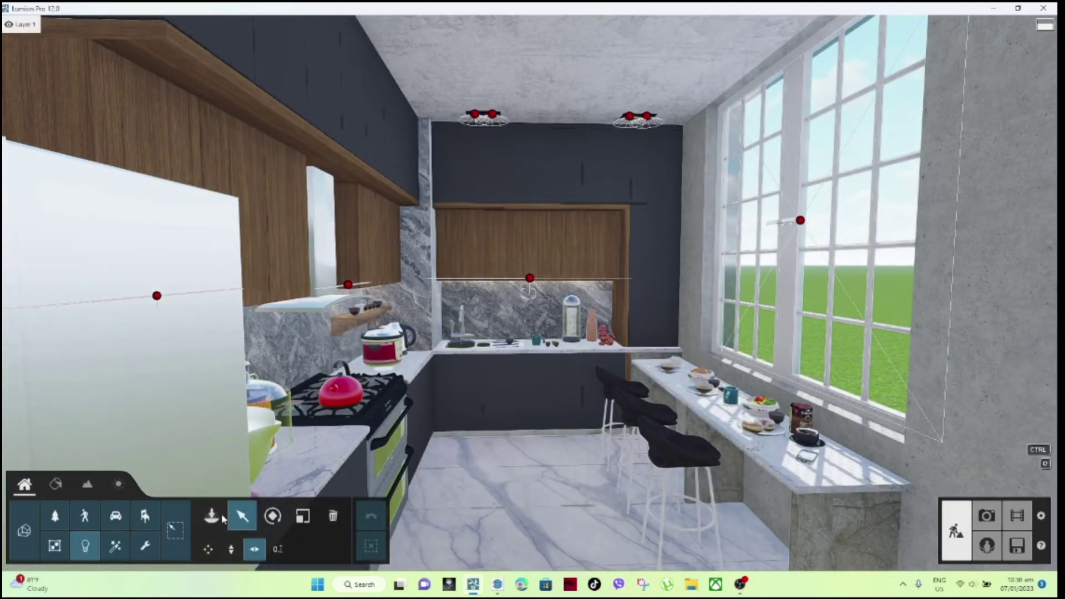
# Assign the blue Leather 006B 1024 indoor leather material to the bar stools.
pyautogui.click(58, 486)
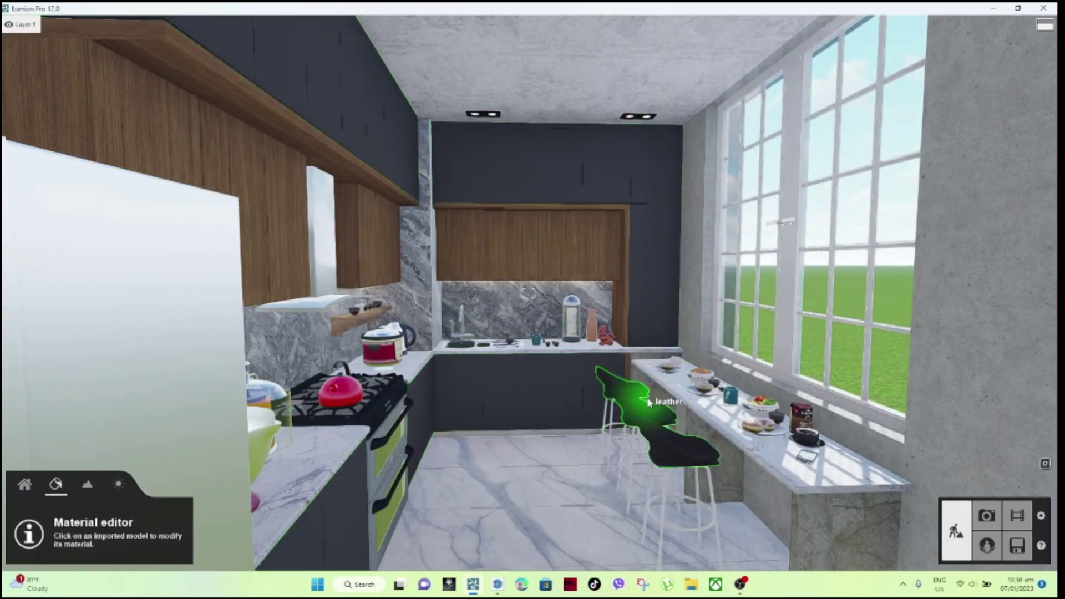
pyautogui.click(630, 394)
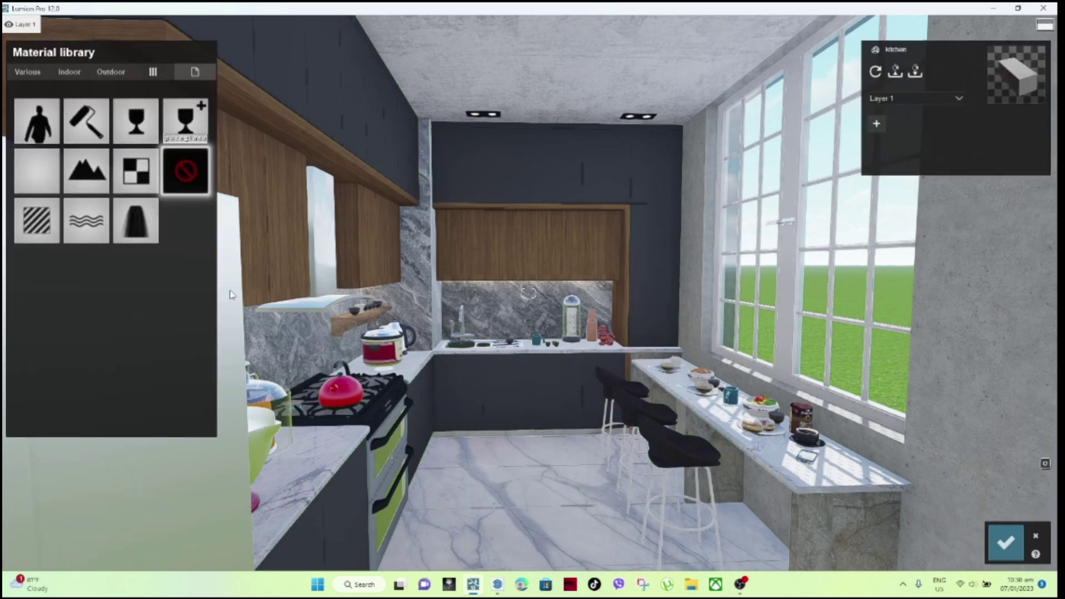
pyautogui.click(69, 72)
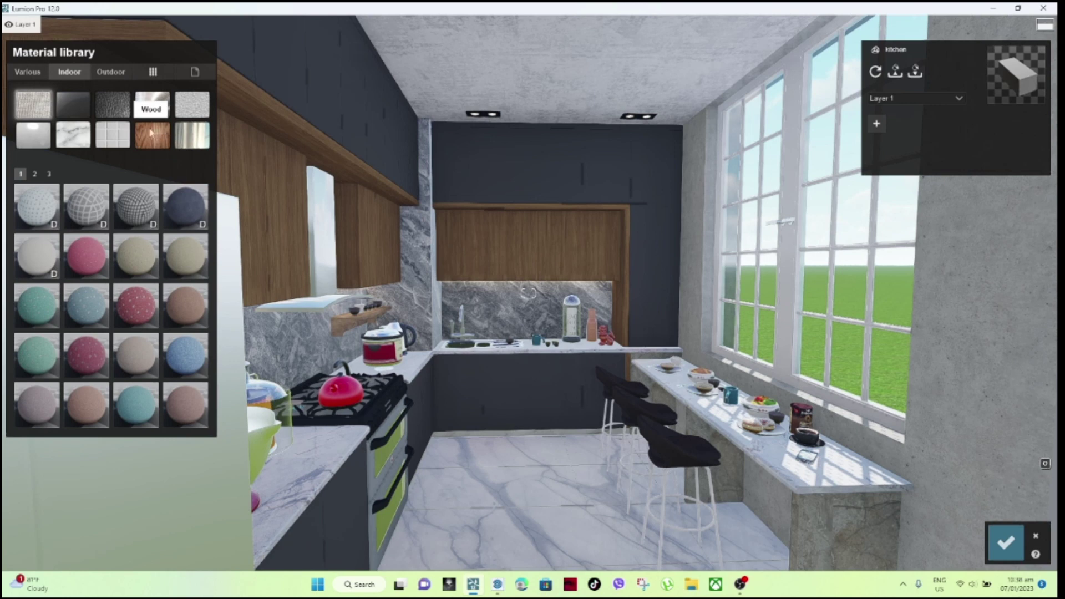
pyautogui.click(107, 107)
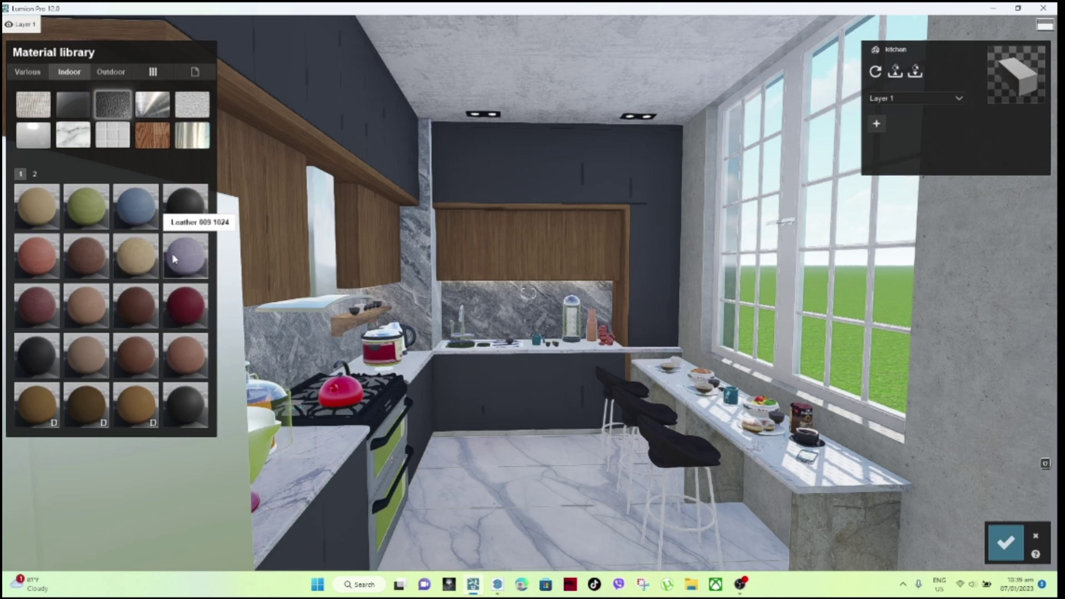
pyautogui.click(142, 212)
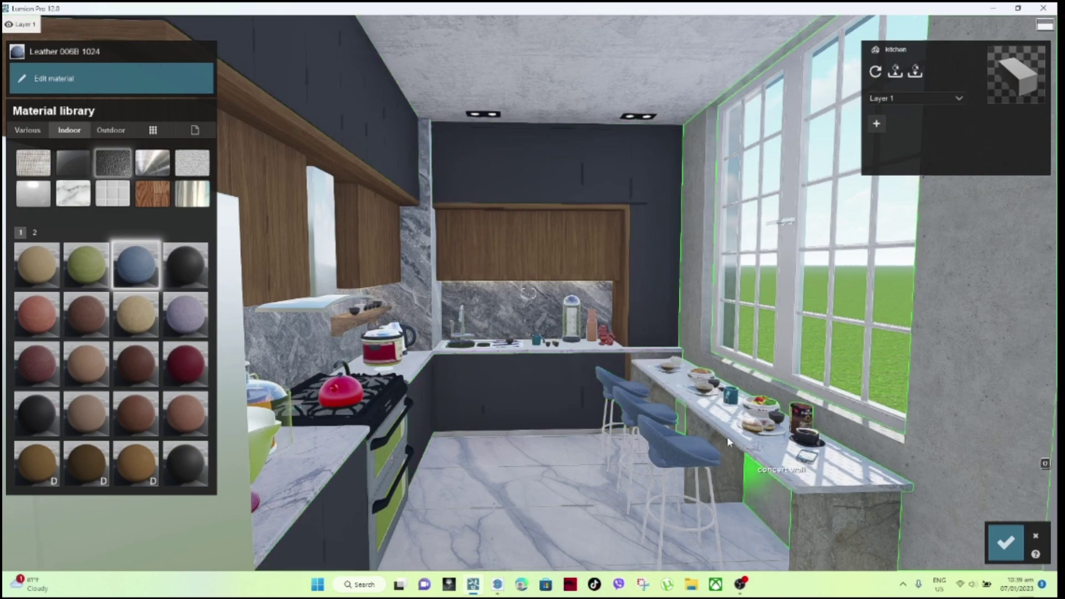
# Move the view toward the stools and open the Leather 006B 1024 material's settings.
pyautogui.moveTo(527, 355); pyautogui.dragTo(610, 356, button='right')
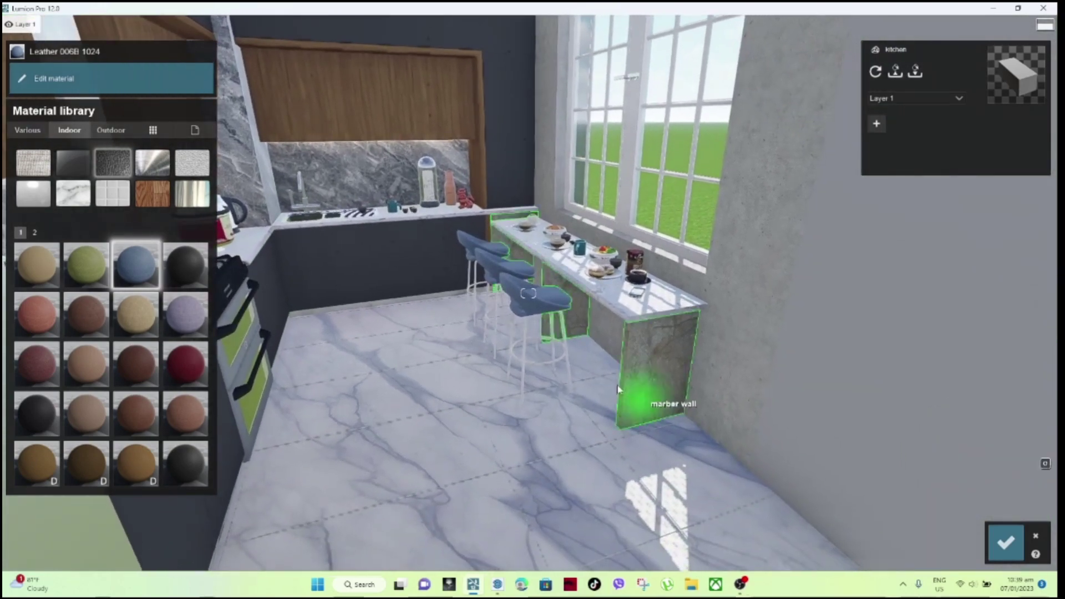
pyautogui.scroll(5, 524, 300)
pyautogui.scroll(5, 523, 302)
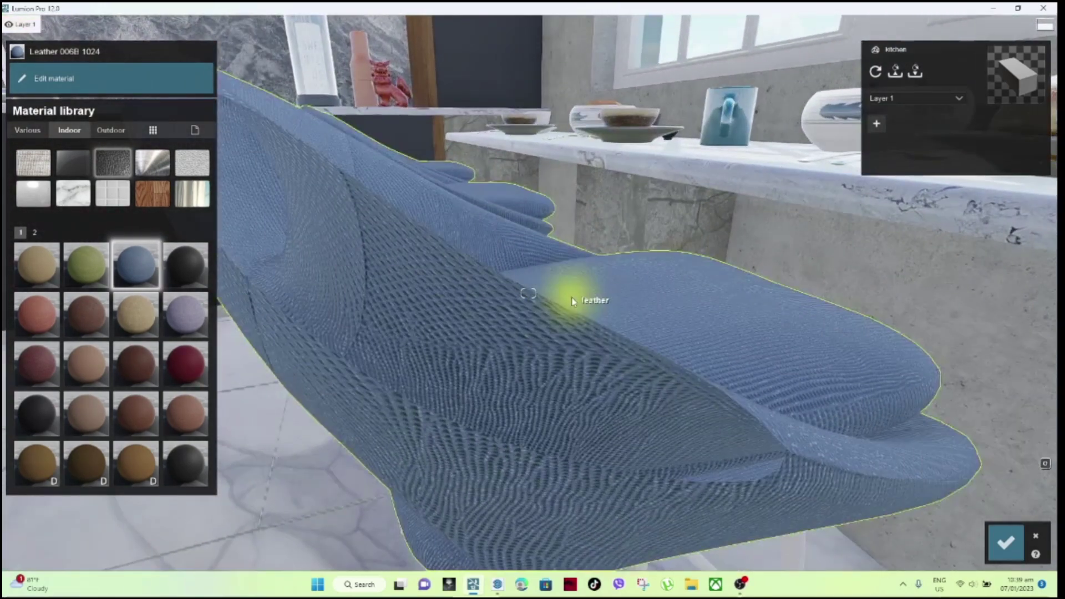
pyautogui.scroll(-5, 571, 290)
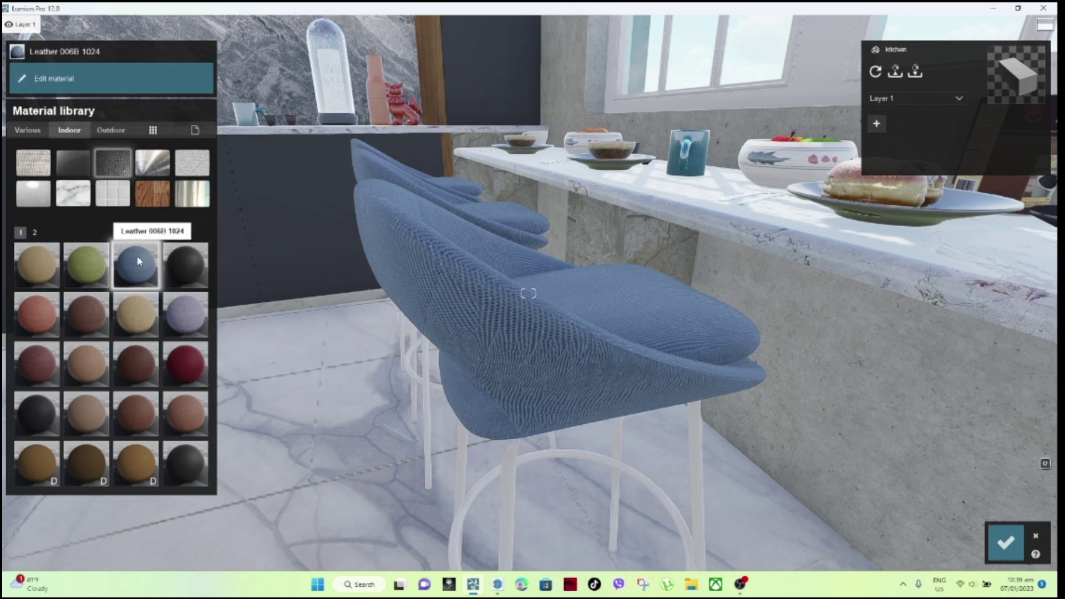
pyautogui.click(84, 79)
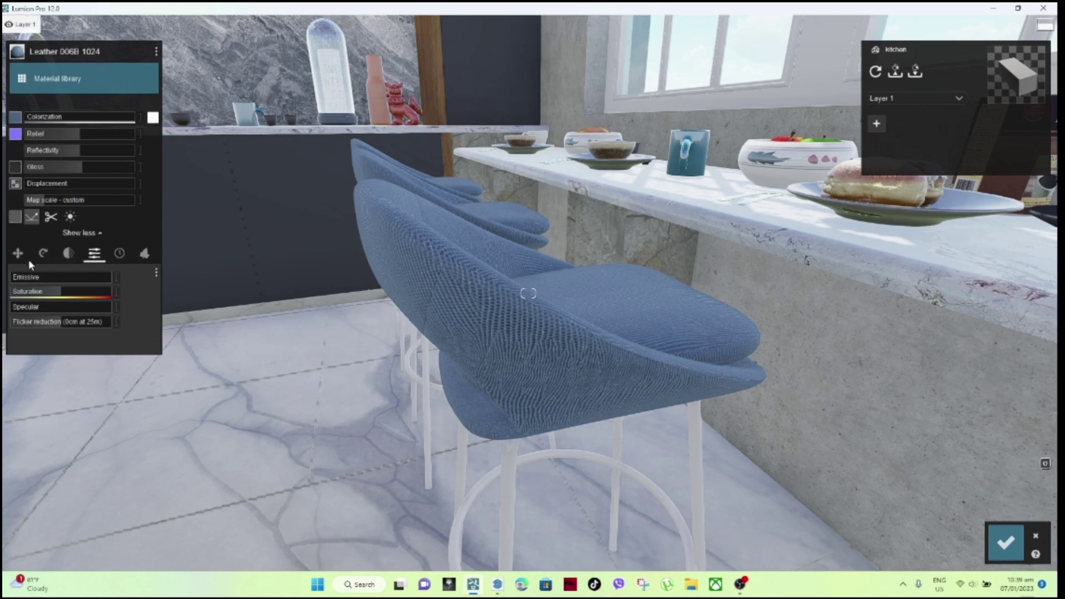
# Enlarge the stool leather's map scale through several slider adjustments.
pyautogui.moveTo(45, 200)
pyautogui.moveTo(44, 200); pyautogui.dragTo(52, 202)
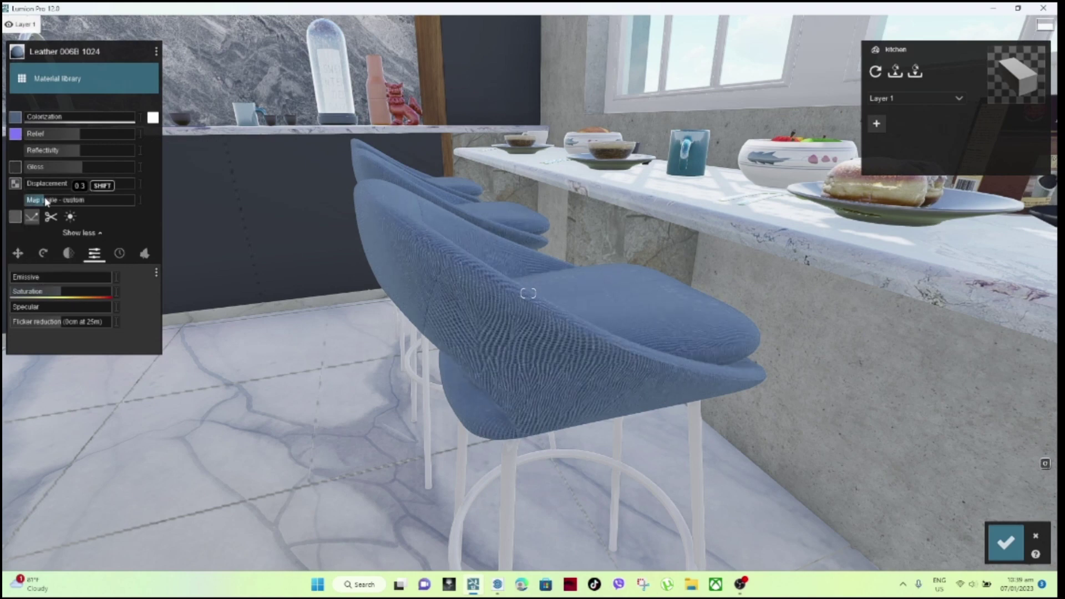
pyautogui.moveTo(52, 201); pyautogui.dragTo(58, 203)
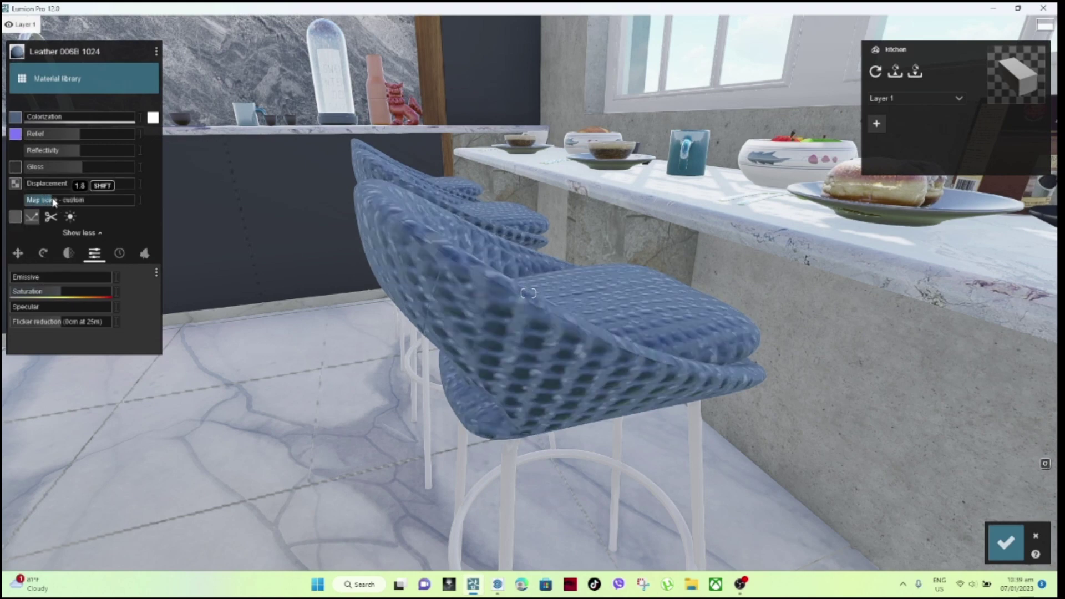
pyautogui.moveTo(58, 204); pyautogui.dragTo(49, 206)
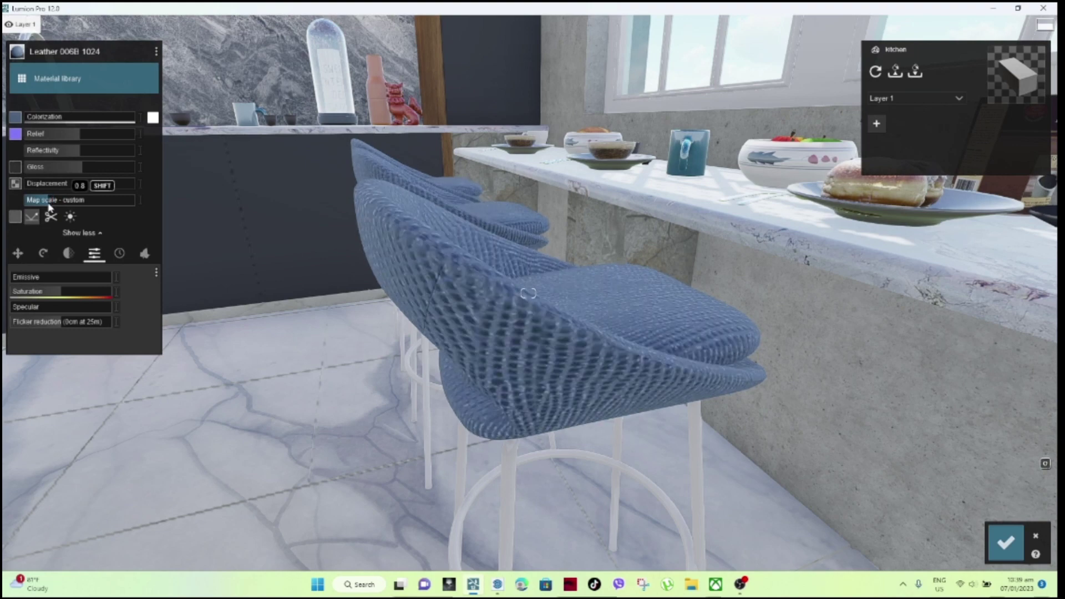
pyautogui.moveTo(50, 207); pyautogui.dragTo(47, 208)
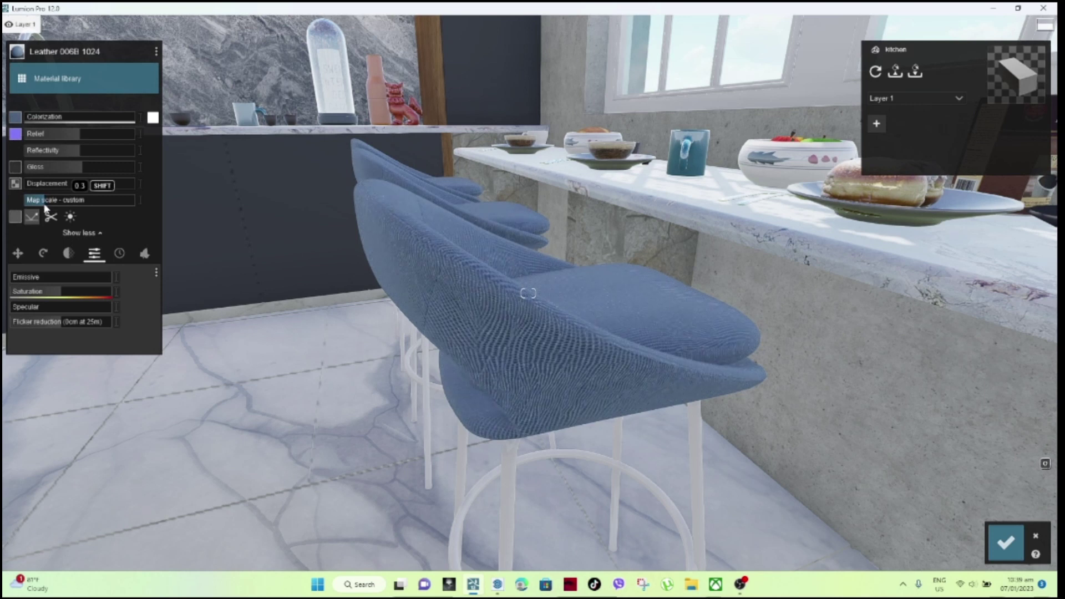
# Raise the stool leather's relief to 1.6, set gloss, lower reflectivity, and save.
pyautogui.moveTo(92, 187); pyautogui.dragTo(71, 188)
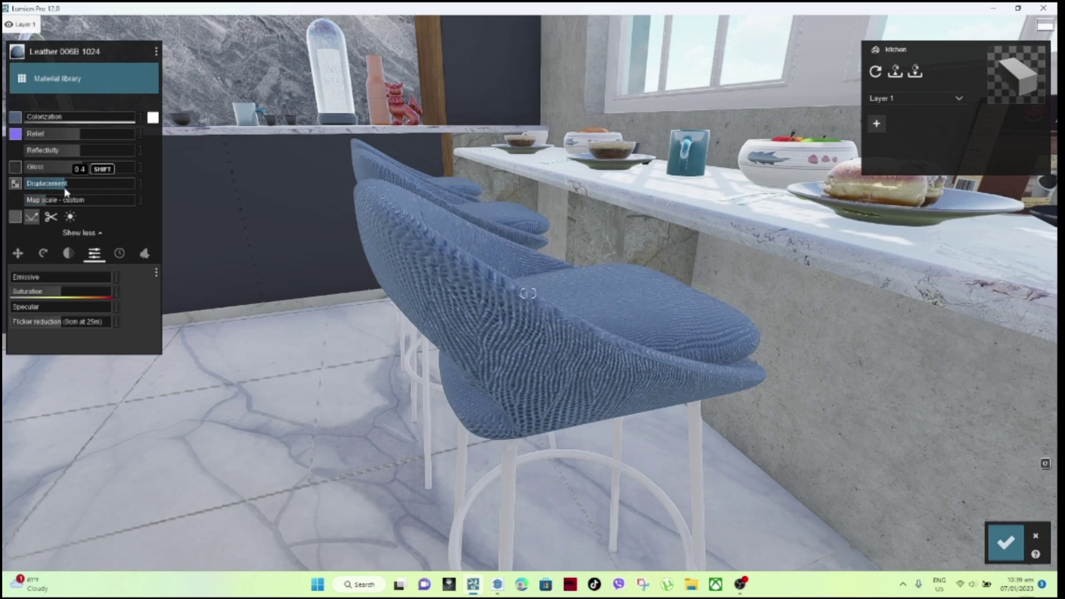
pyautogui.click(83, 171)
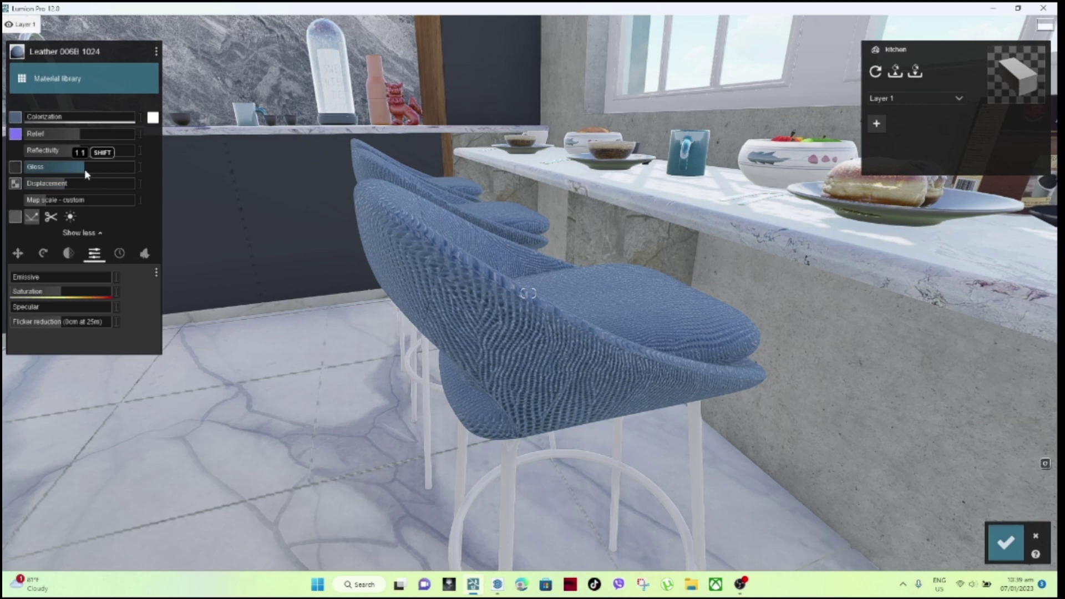
pyautogui.moveTo(81, 154); pyautogui.dragTo(68, 154)
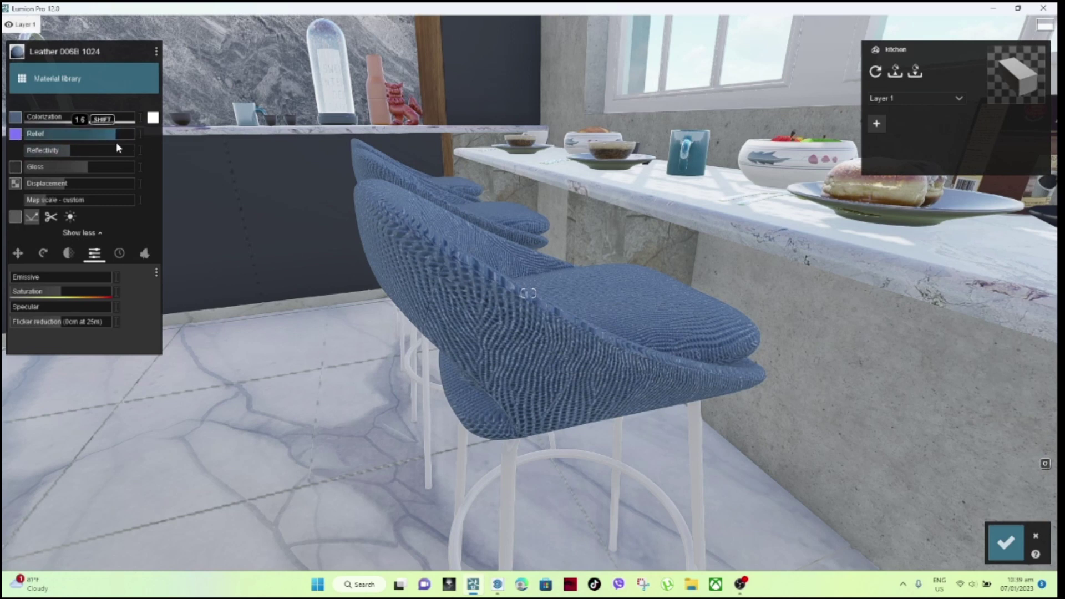
pyautogui.click(1005, 542)
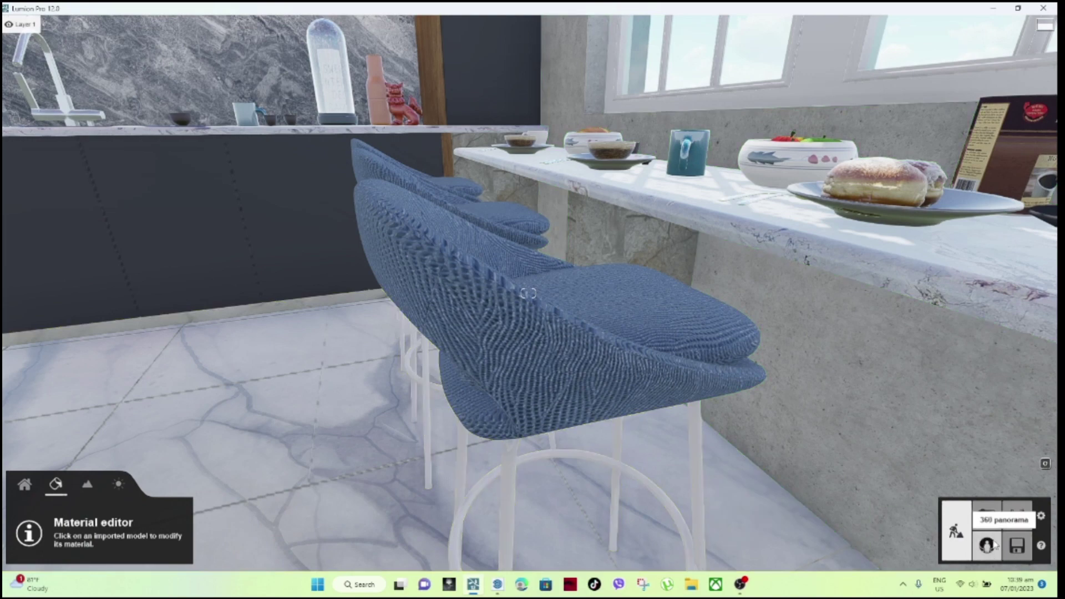
pyautogui.click(988, 524)
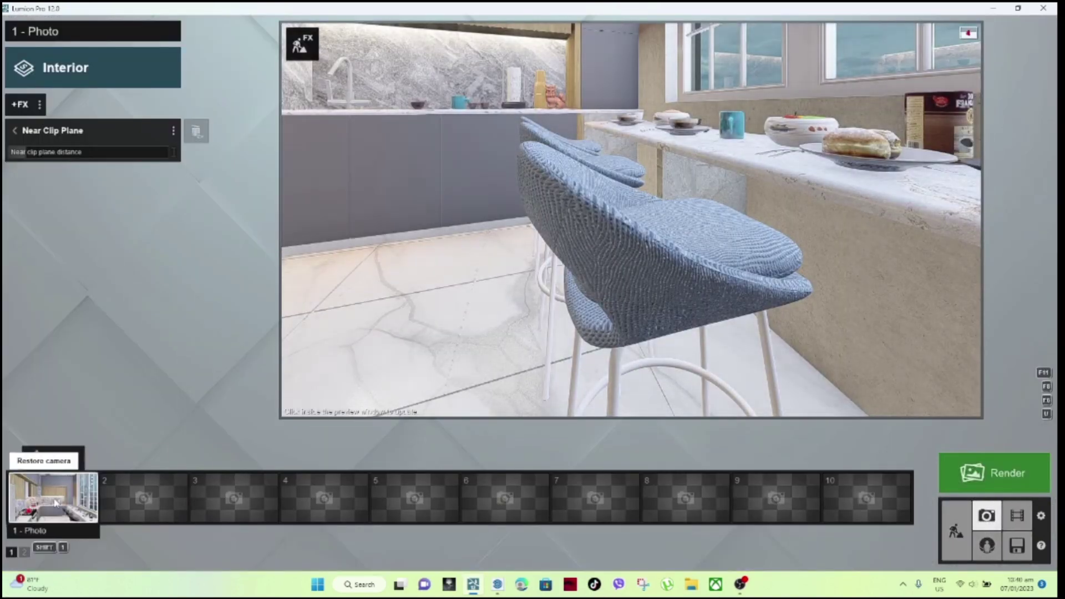
# Refresh Photo 1's restored view, then select the window area light in Build mode's Objects.
pyautogui.click(55, 501)
pyautogui.moveTo(638, 363)
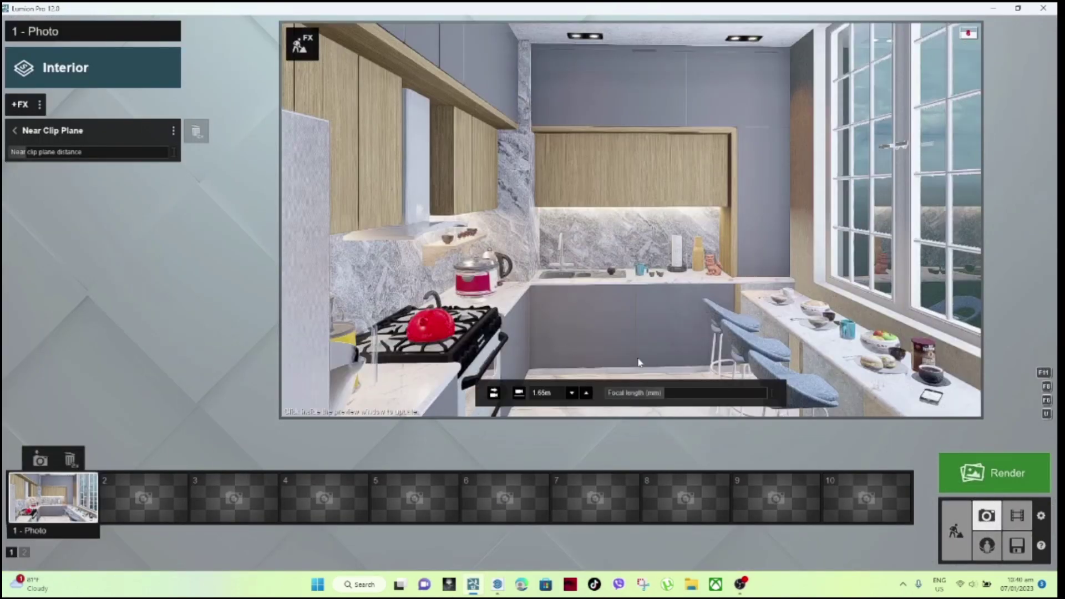
pyautogui.click(643, 373)
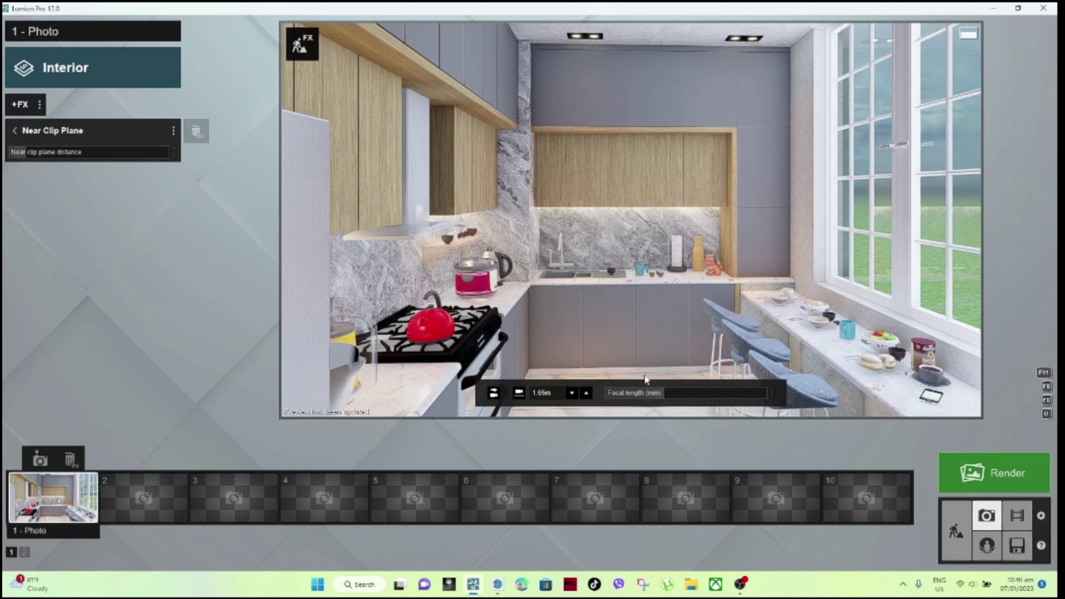
pyautogui.click(954, 531)
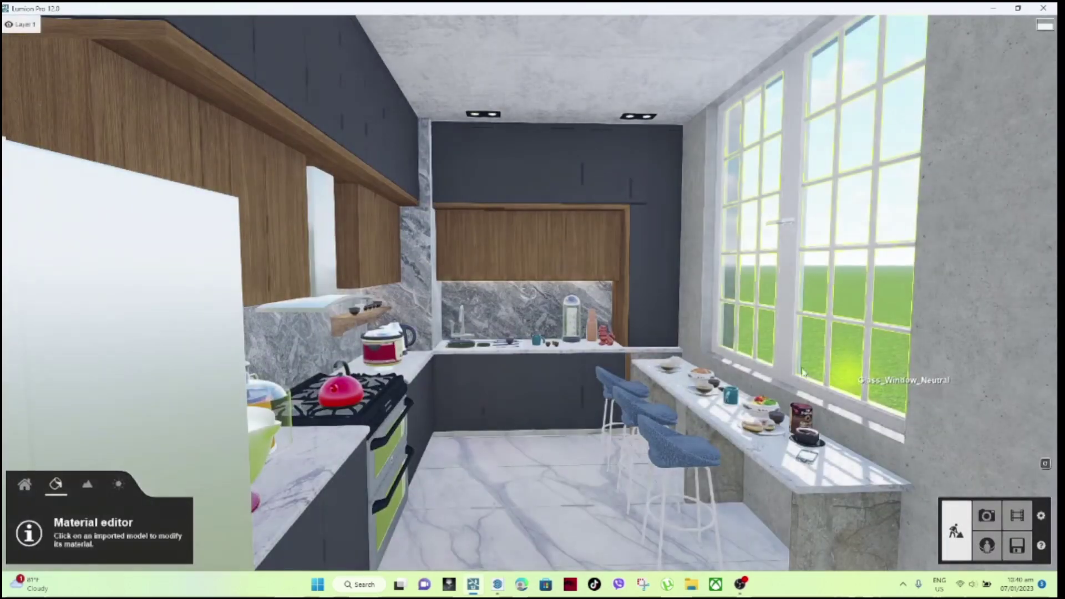
pyautogui.click(24, 484)
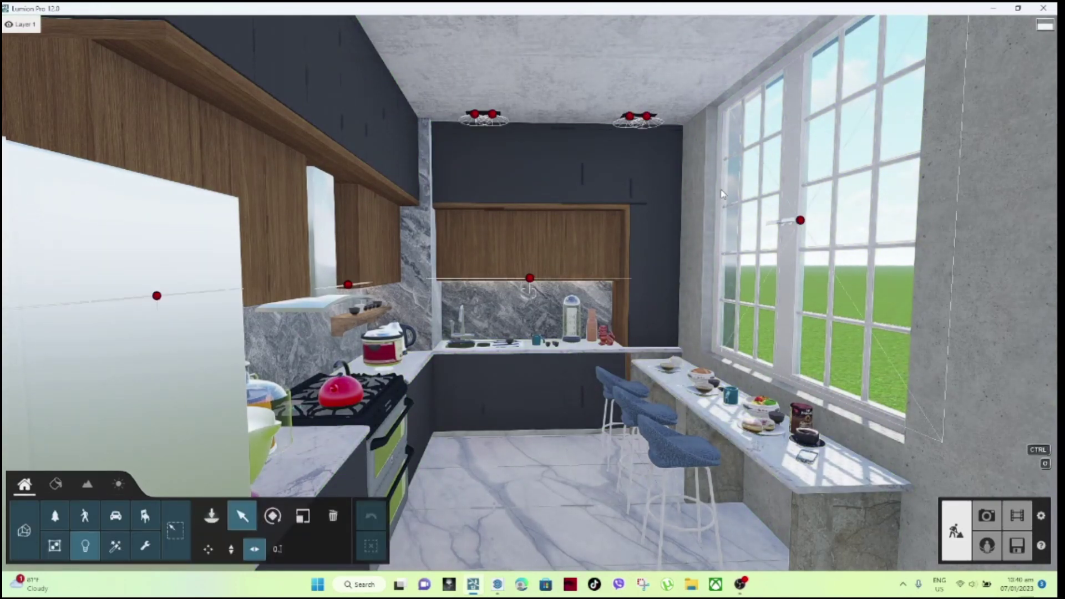
pyautogui.click(799, 220)
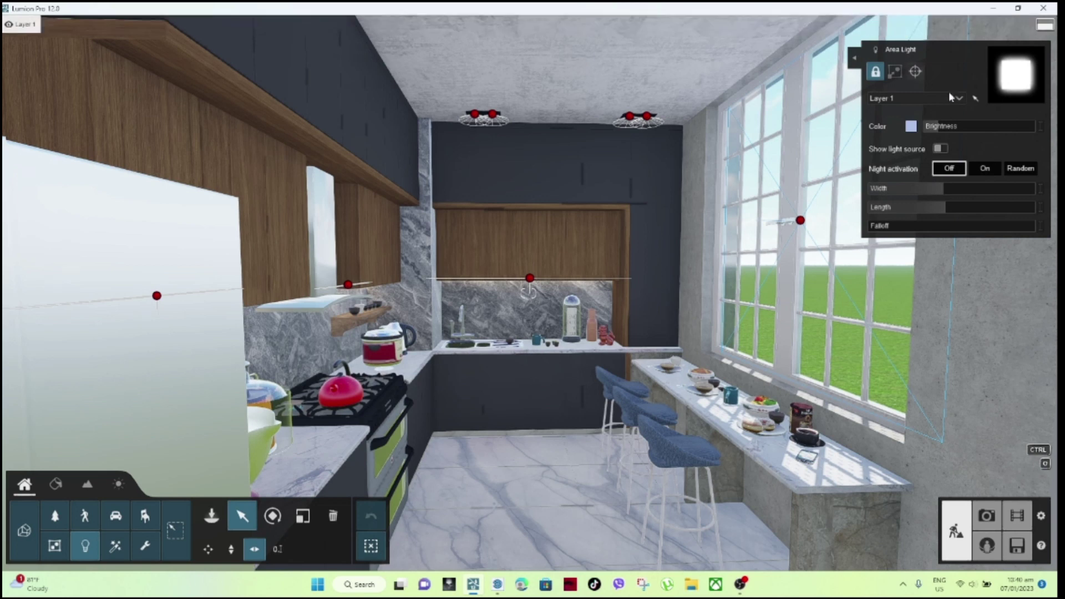
# Dim the area light to brightness 1.3, refresh the Photo 1 preview, and resave its camera.
pyautogui.click(938, 127)
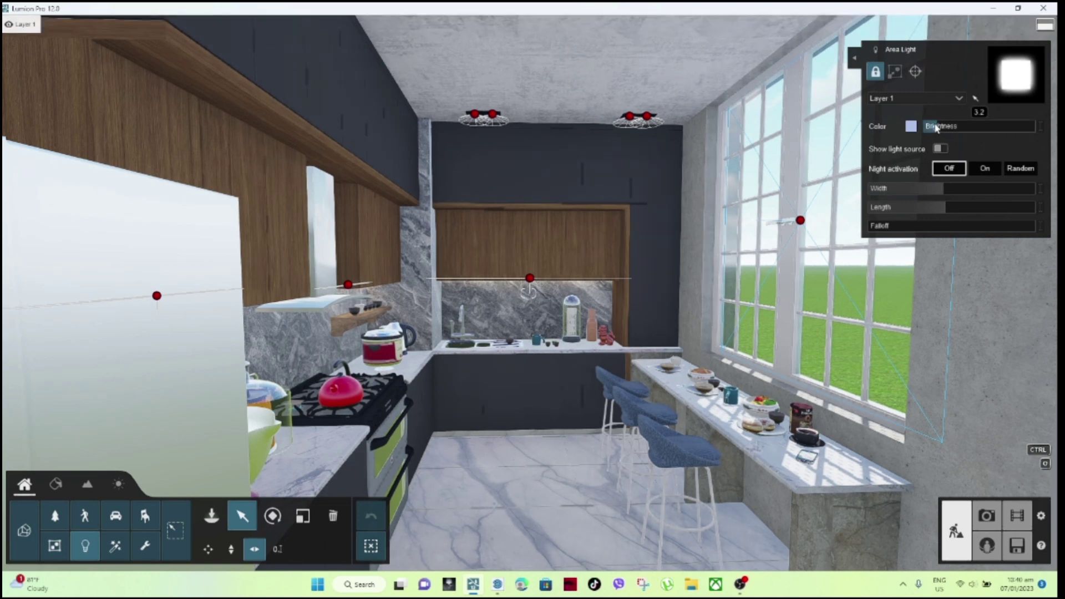
pyautogui.moveTo(934, 127); pyautogui.dragTo(932, 127)
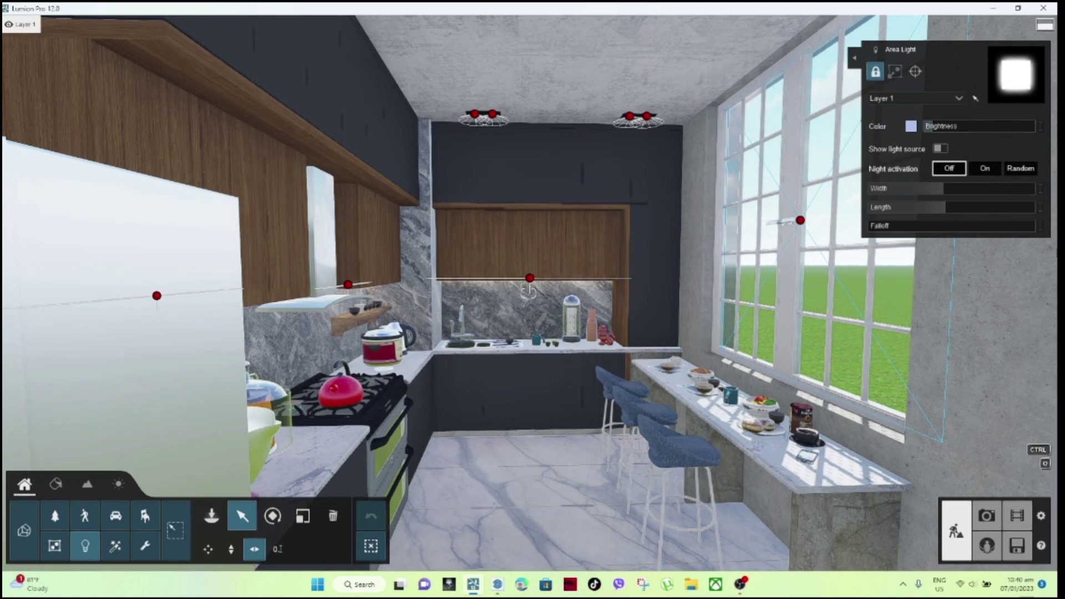
pyautogui.click(986, 516)
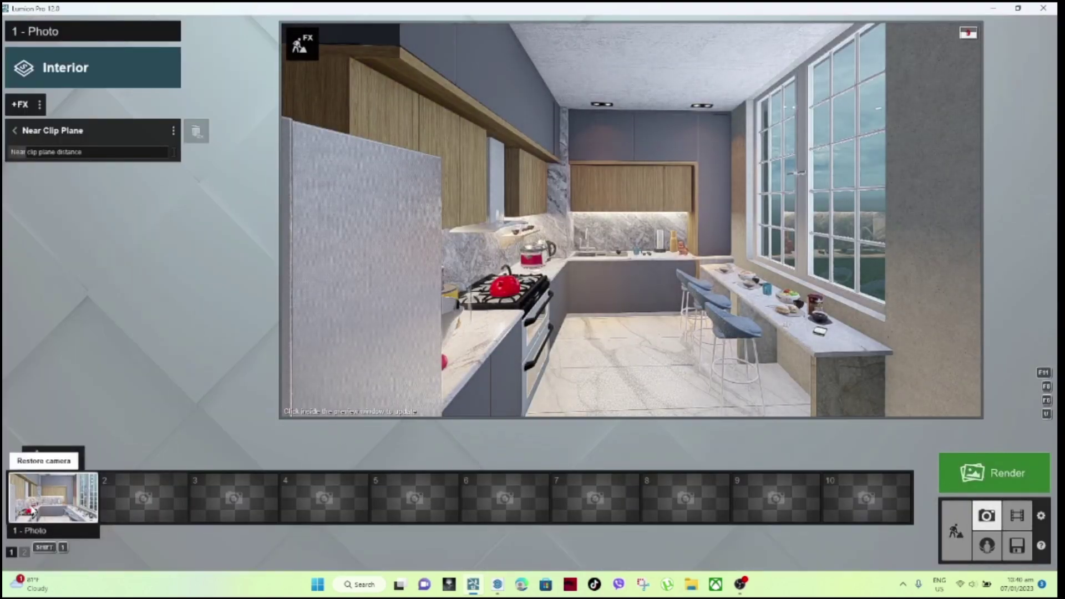
pyautogui.moveTo(52, 498)
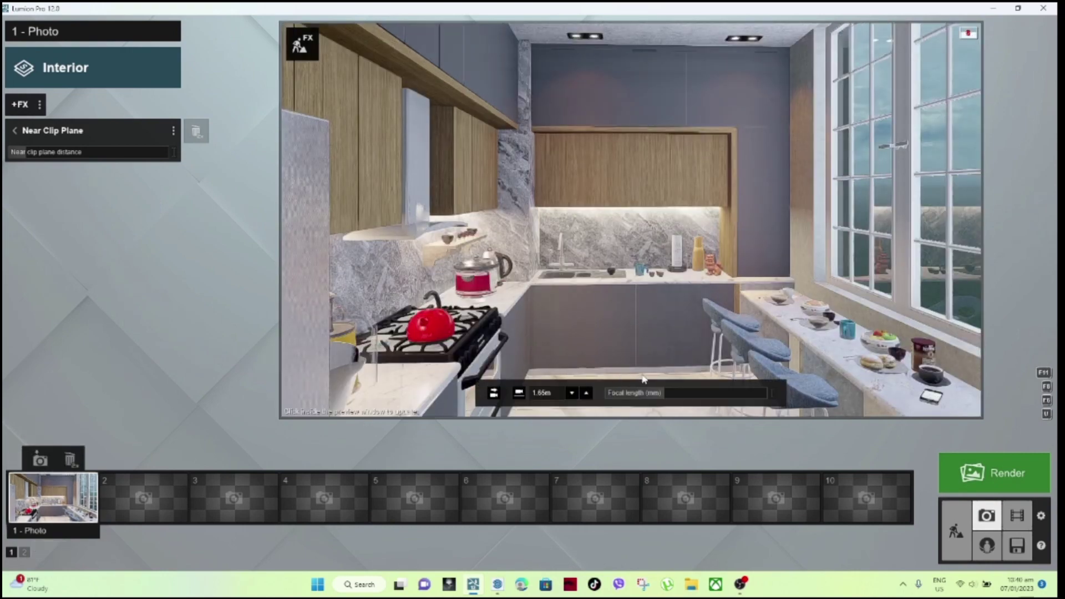
pyautogui.click(652, 378)
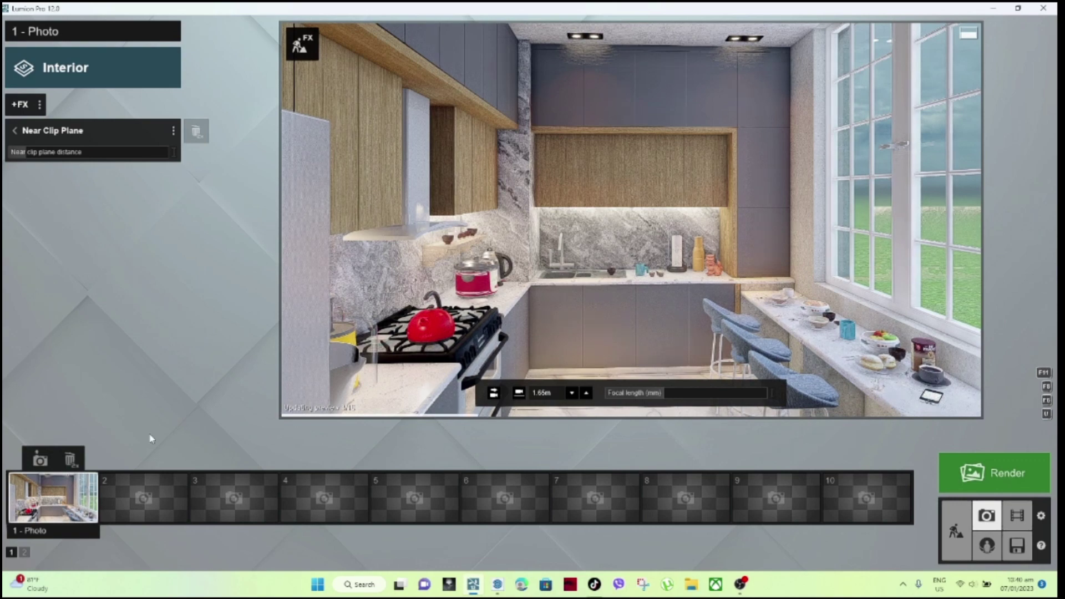
pyautogui.click(40, 461)
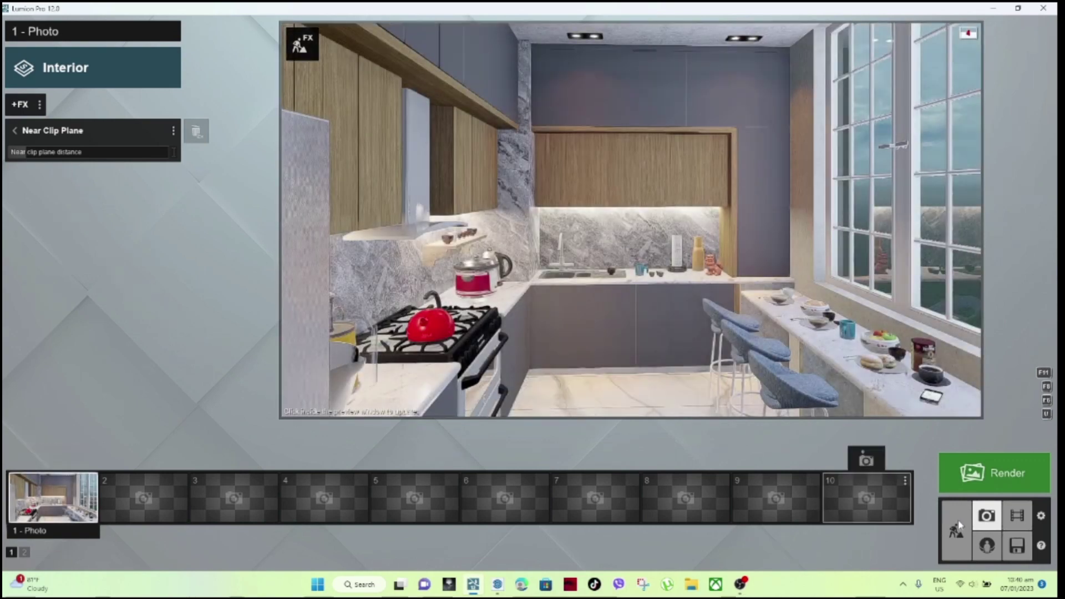
pyautogui.click(959, 533)
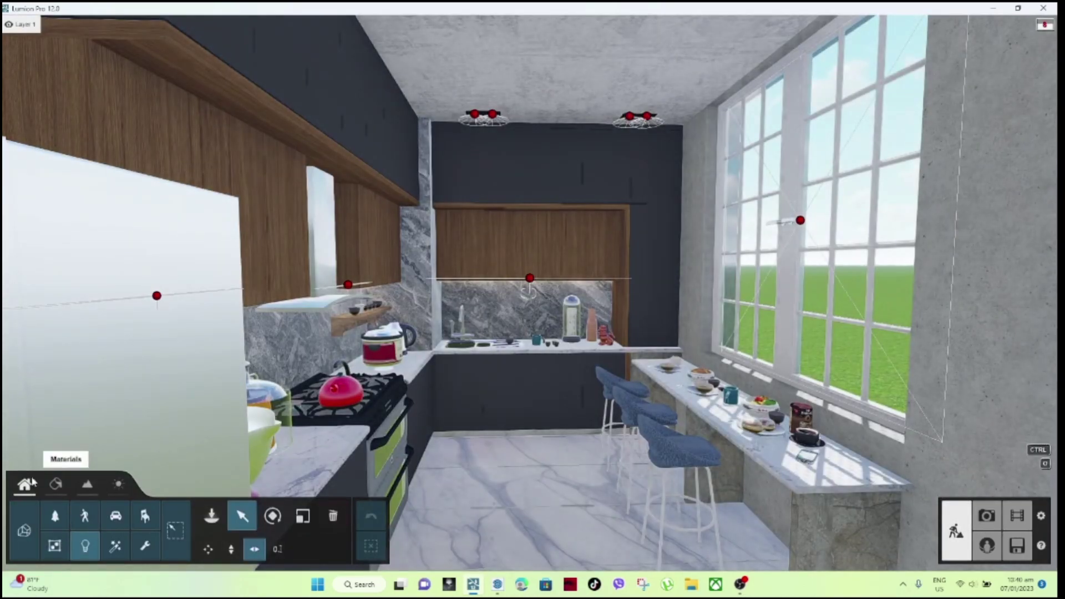
# Place a Reflection control sphere from Utilities above the bar counter.
pyautogui.click(211, 515)
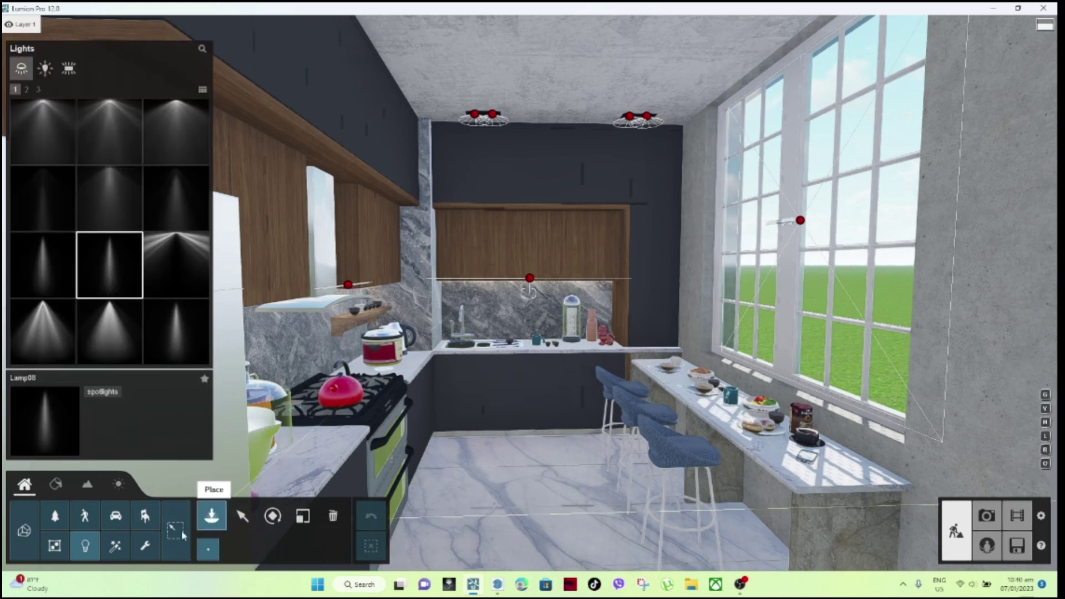
pyautogui.click(132, 551)
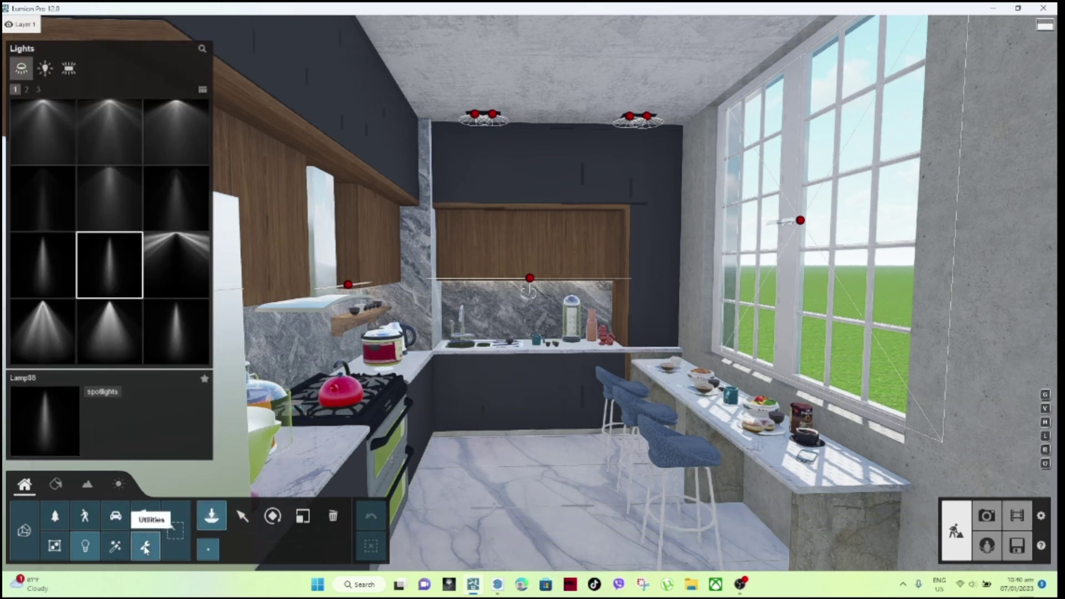
pyautogui.click(174, 206)
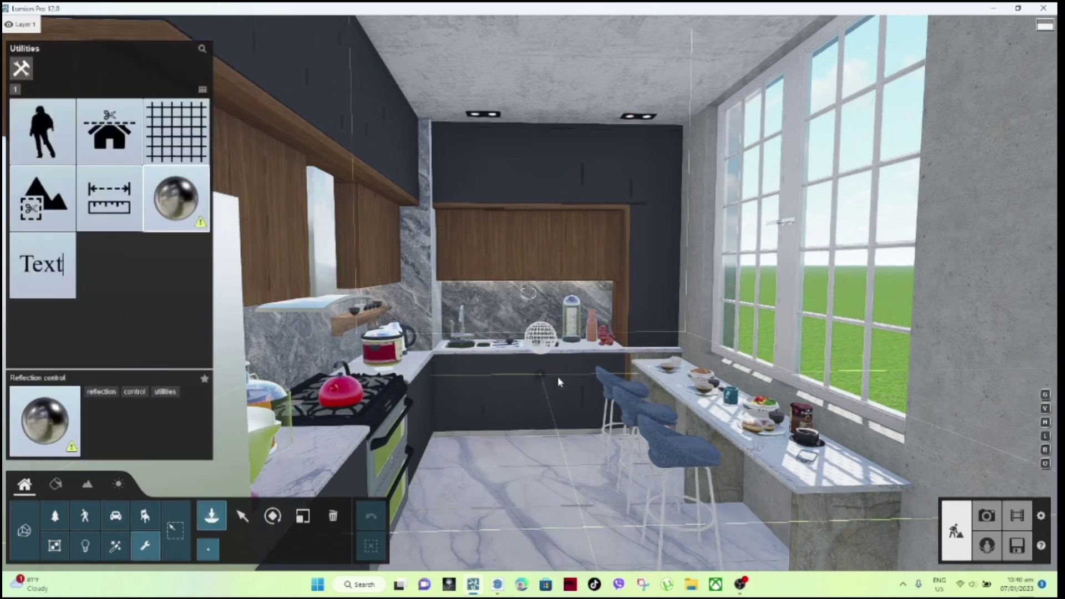
pyautogui.click(778, 471)
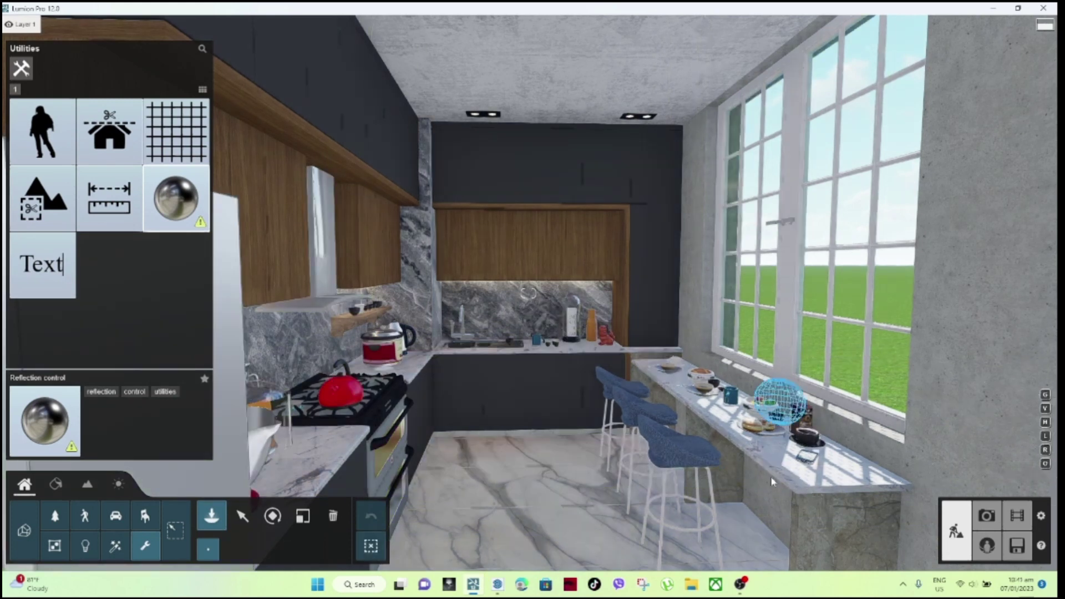
pyautogui.click(986, 517)
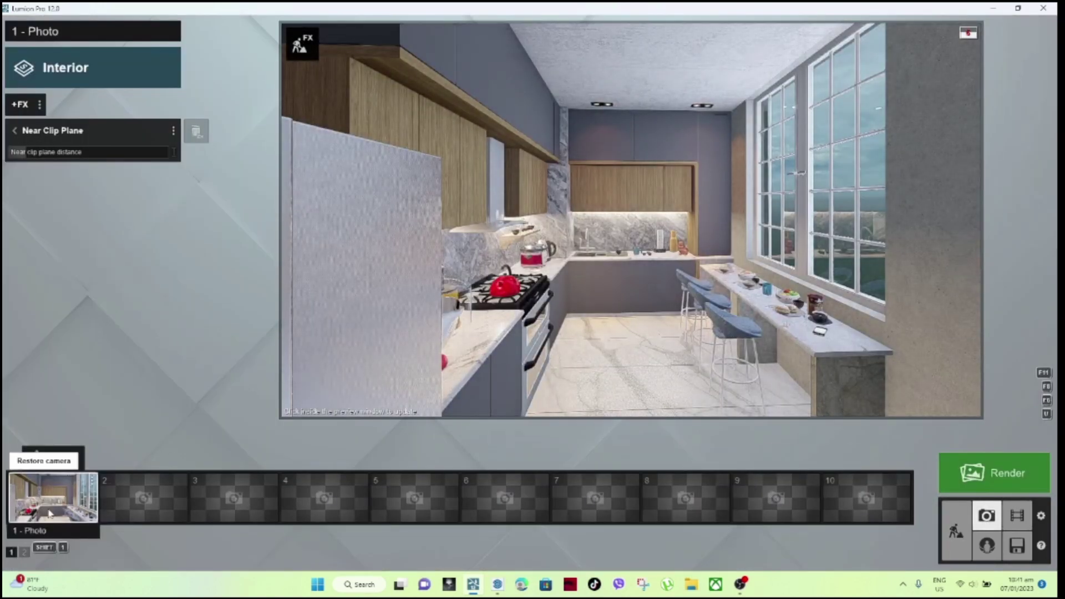
# Restore Photo 1's camera and refresh its preview twice to show marble floor reflections.
pyautogui.click(49, 512)
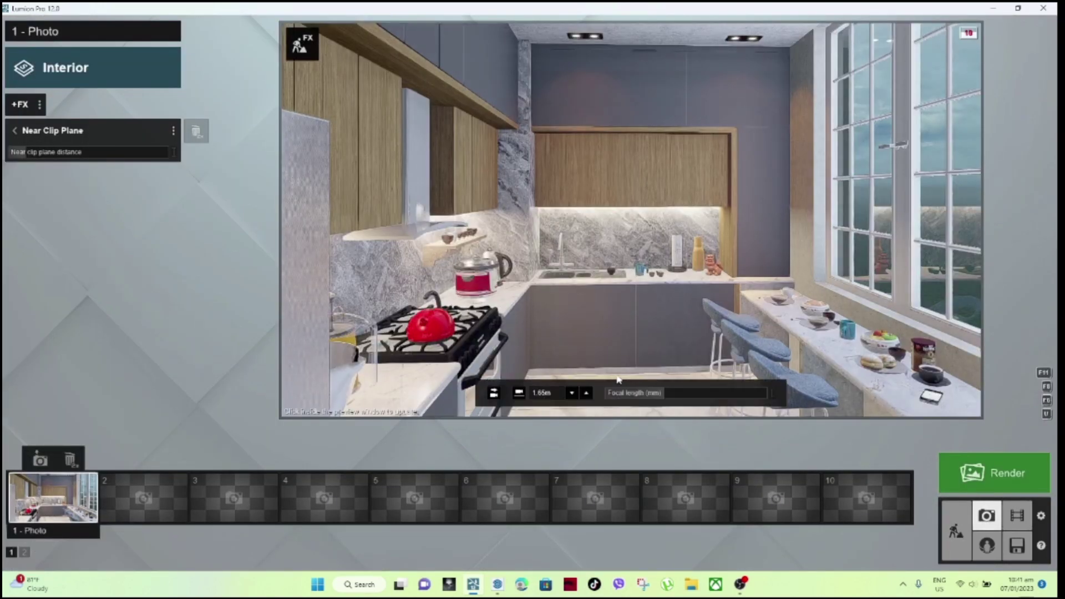
pyautogui.click(619, 379)
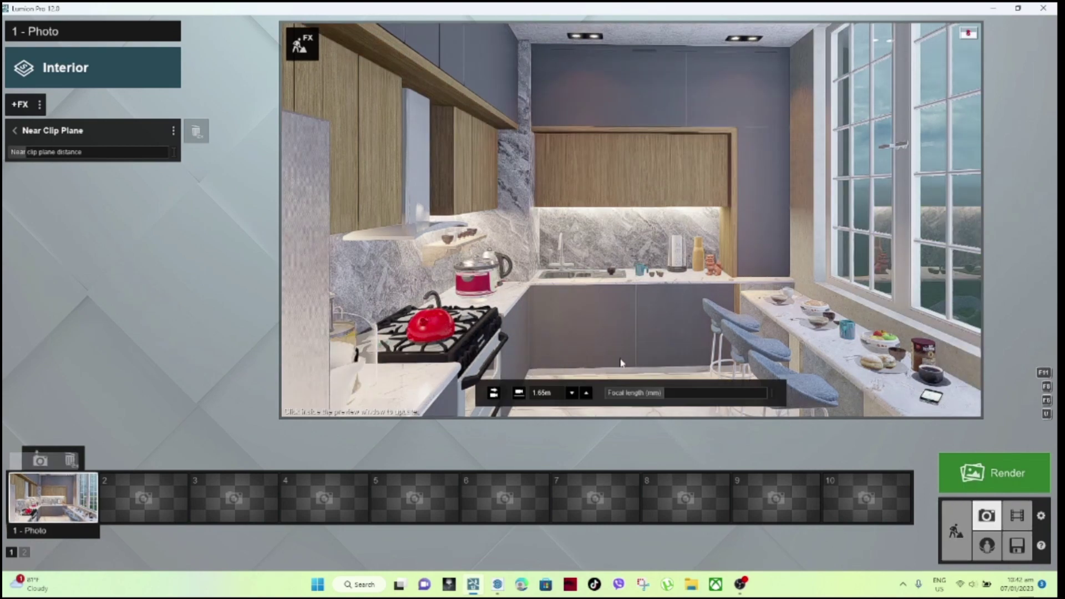
pyautogui.click(676, 379)
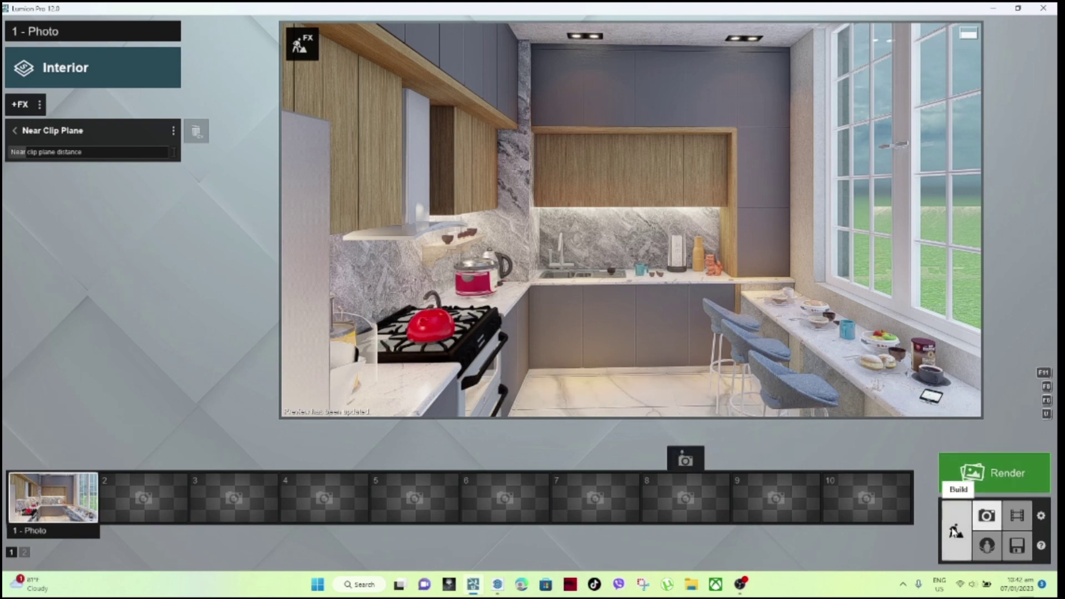
pyautogui.click(955, 531)
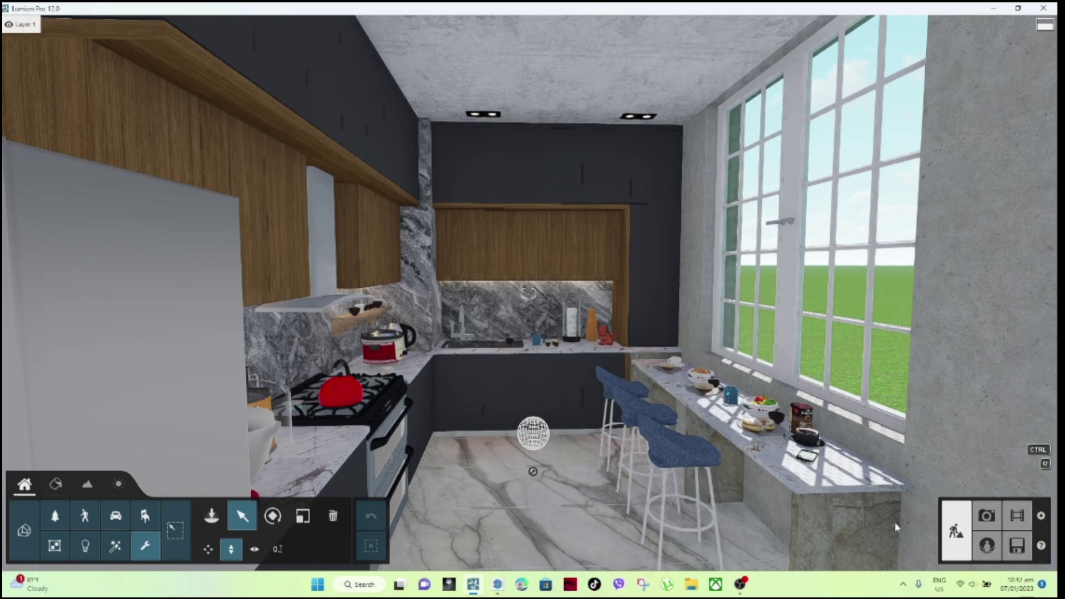
pyautogui.click(986, 515)
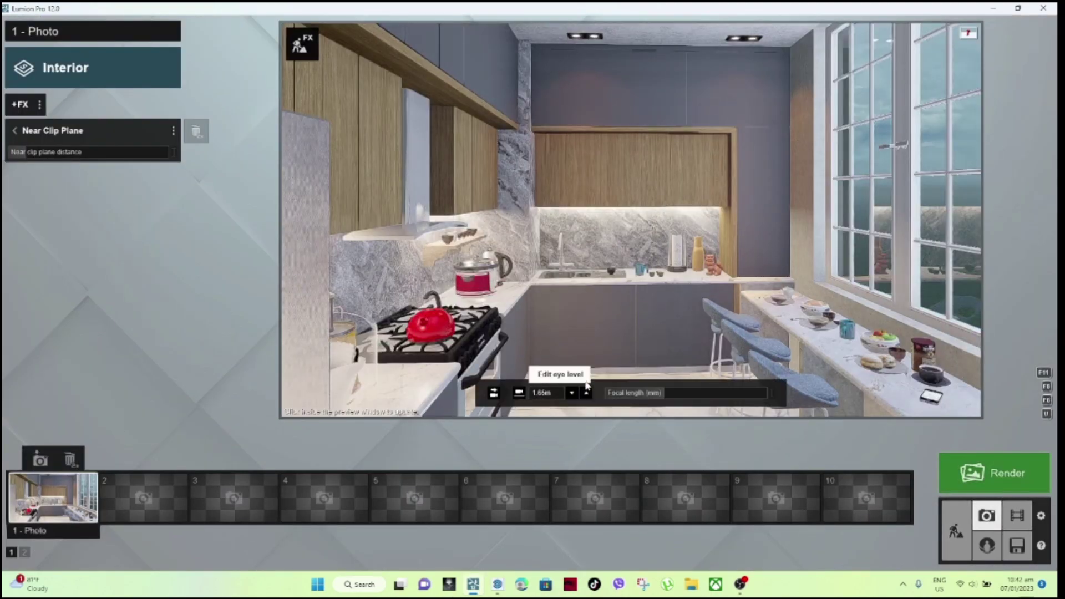
pyautogui.moveTo(54, 497)
pyautogui.moveTo(666, 399)
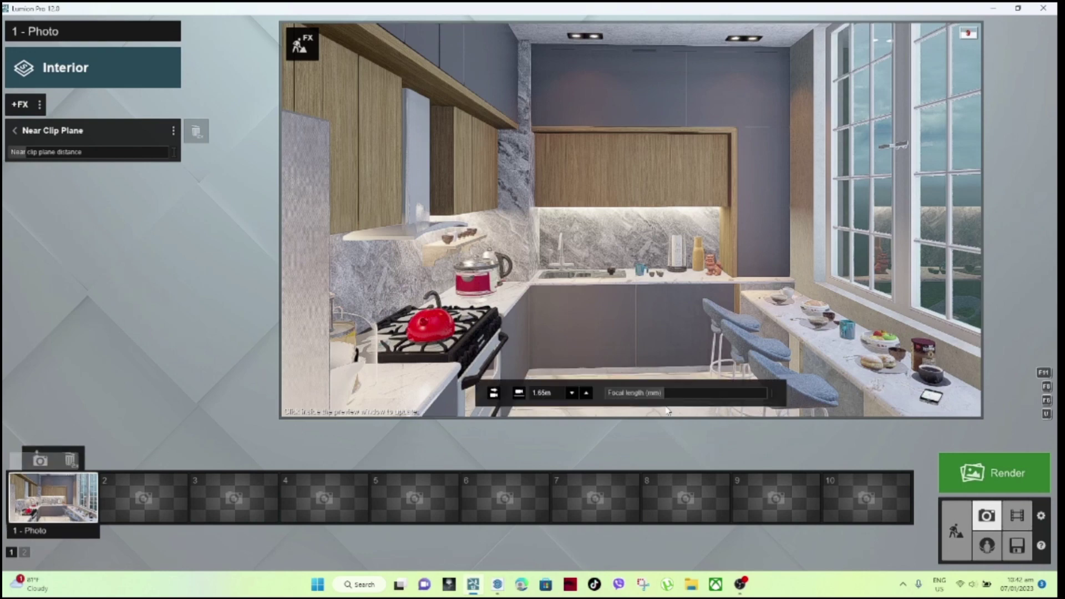
pyautogui.click(692, 377)
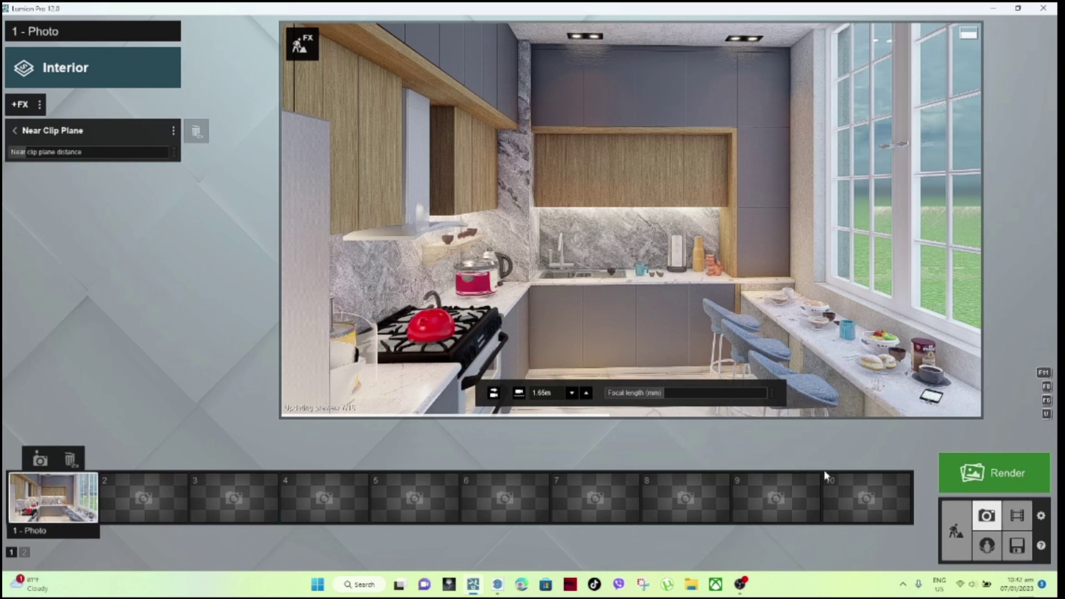
pyautogui.click(956, 533)
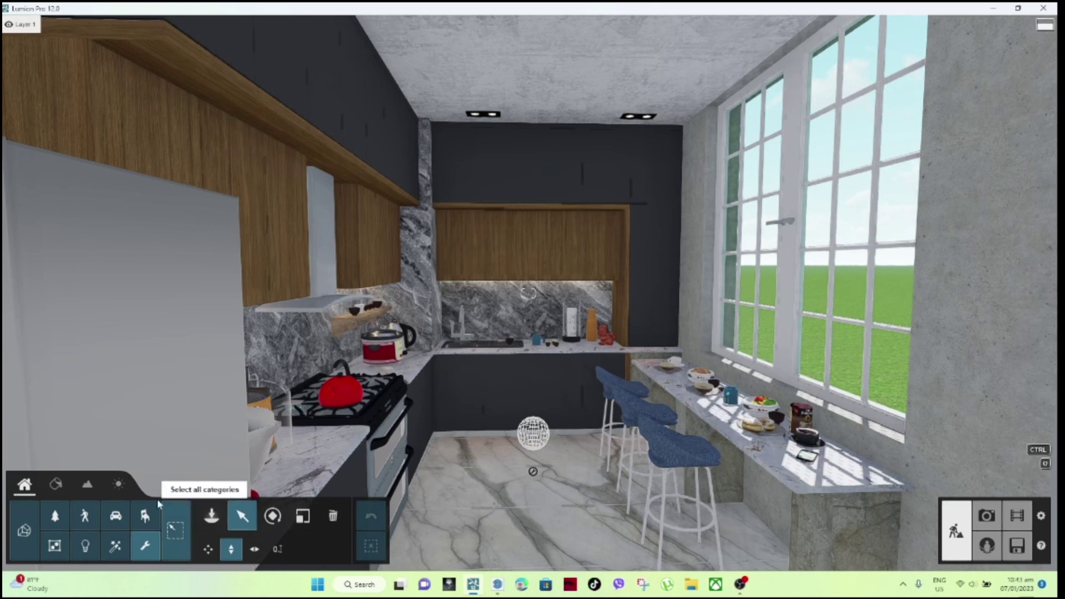
pyautogui.click(56, 484)
# Select the marble floor, cancel the colour map picker, and open its Material library.
pyautogui.click(452, 505)
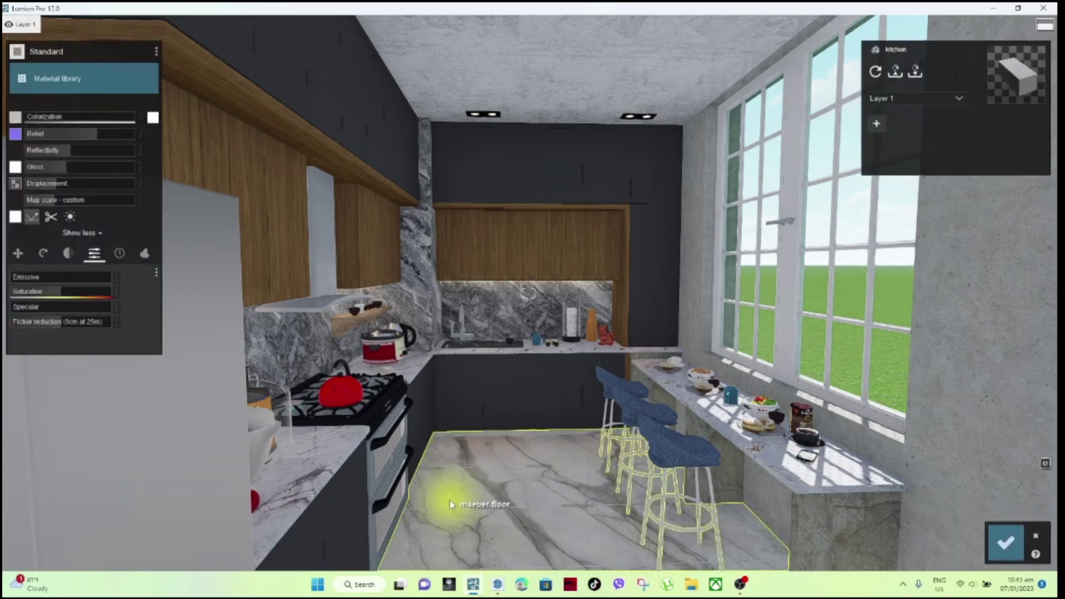
pyautogui.click(14, 118)
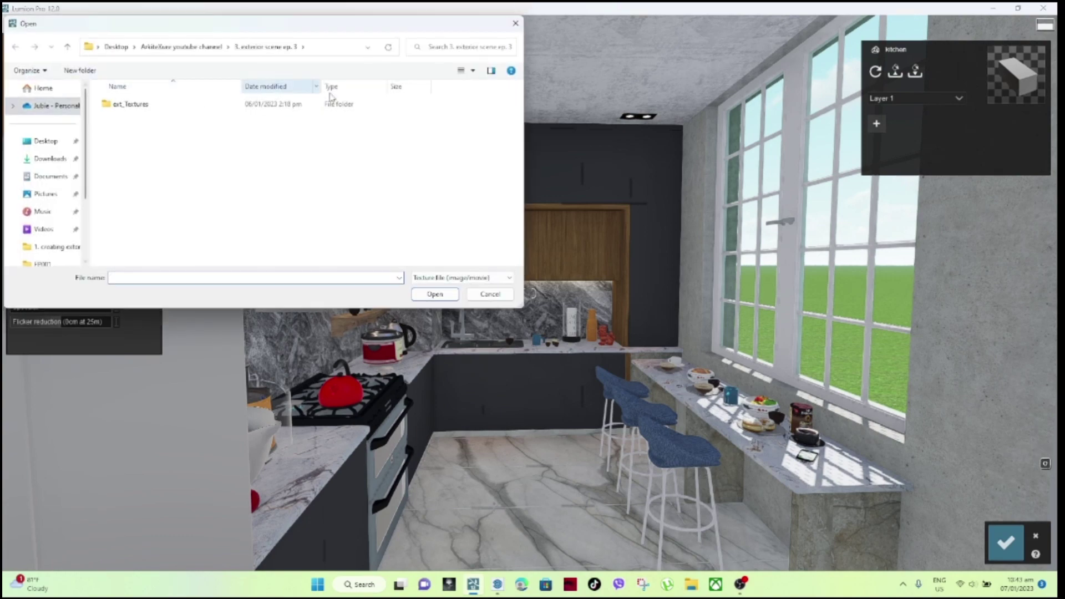
pyautogui.click(515, 24)
pyautogui.click(86, 90)
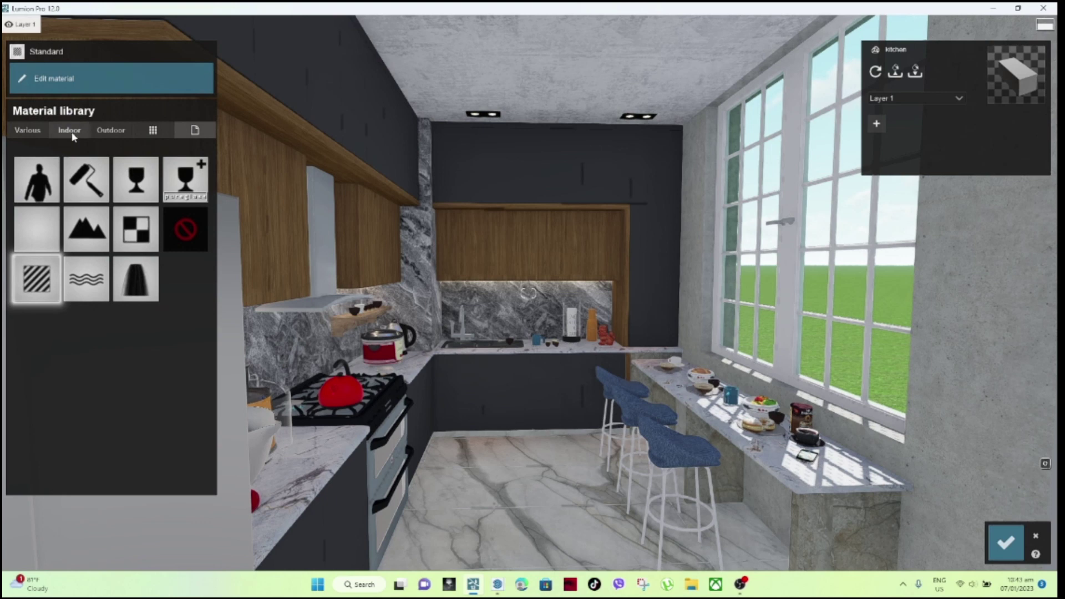
# Try Polii Wood Flooring 039, 043, 042, 041, 045 and Wood Fine 020 on the floor, settling on Flooring 040 2k.
pyautogui.click(72, 135)
pyautogui.click(152, 194)
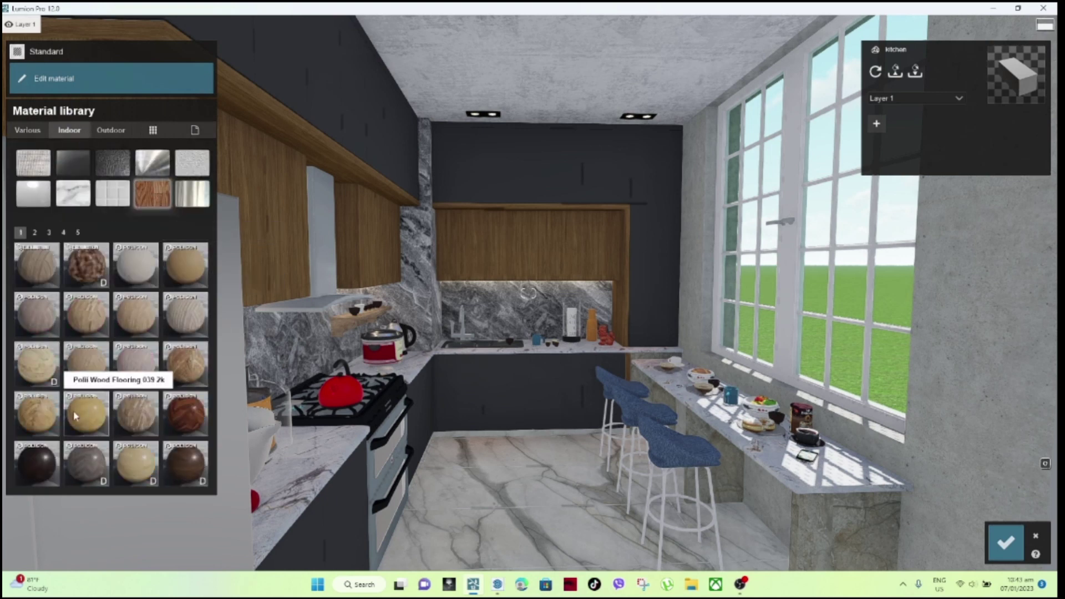
pyautogui.click(95, 422)
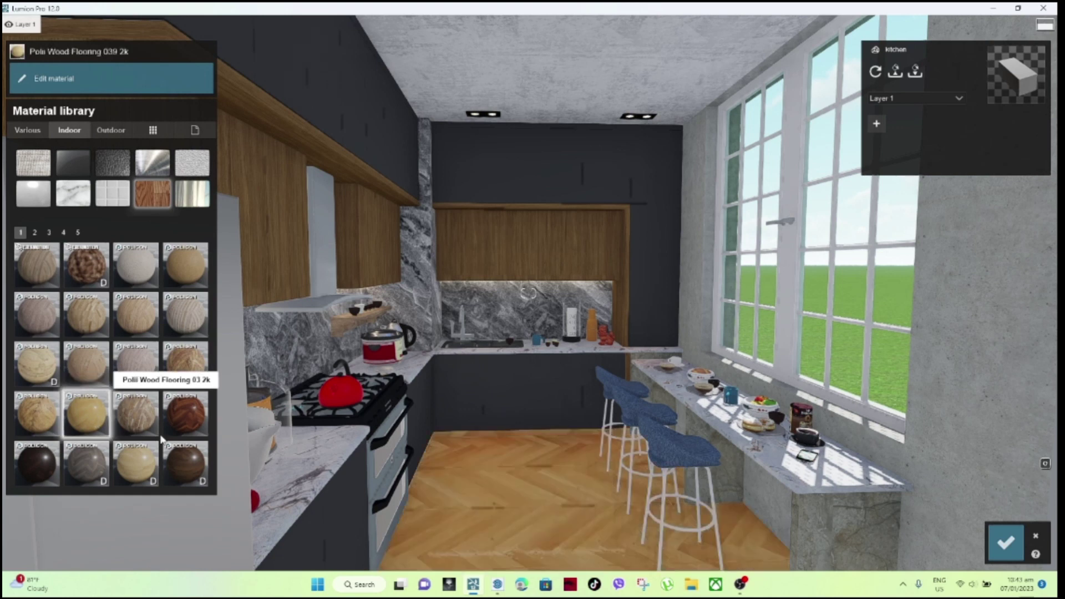
pyautogui.click(185, 425)
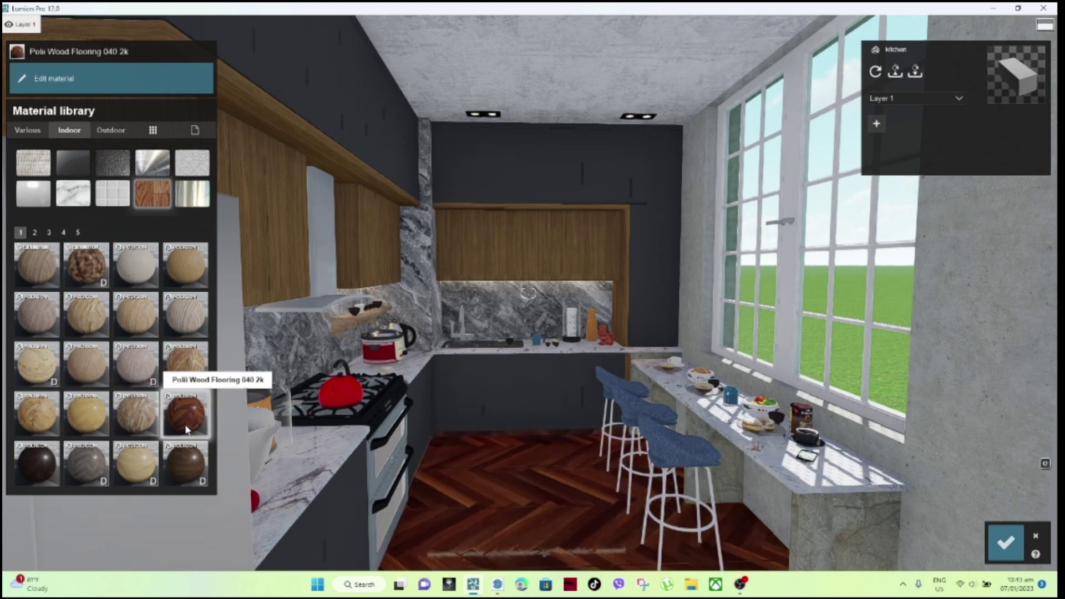
pyautogui.click(135, 474)
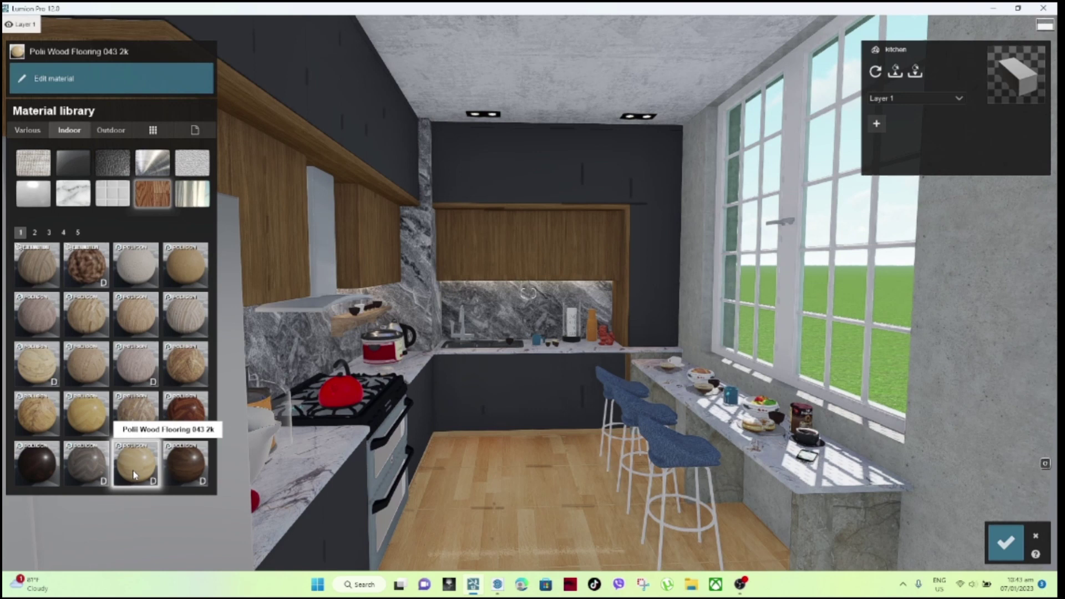
pyautogui.click(89, 474)
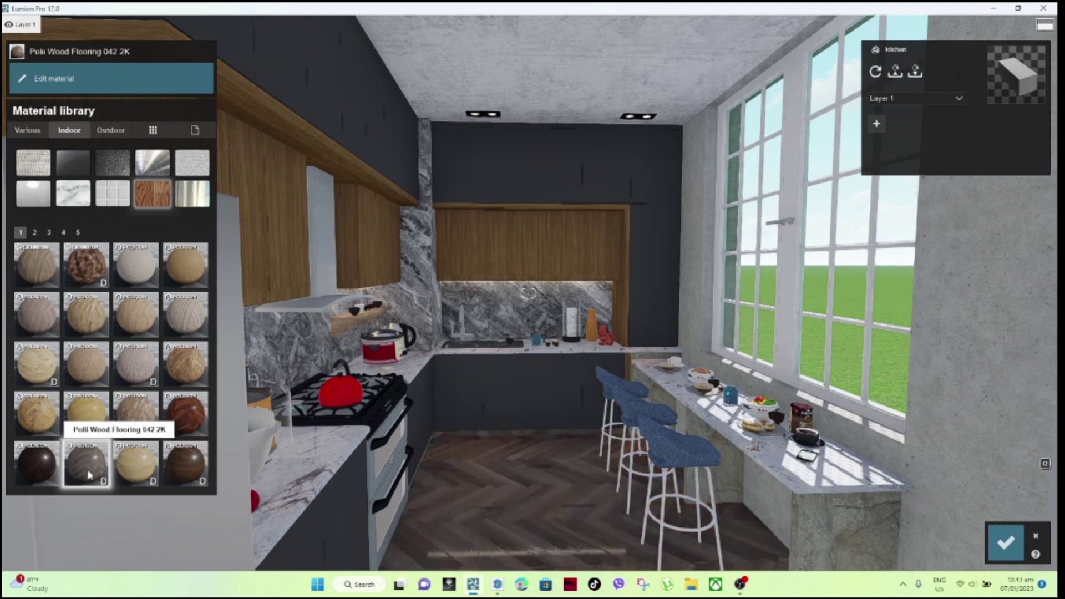
pyautogui.click(34, 468)
pyautogui.click(201, 470)
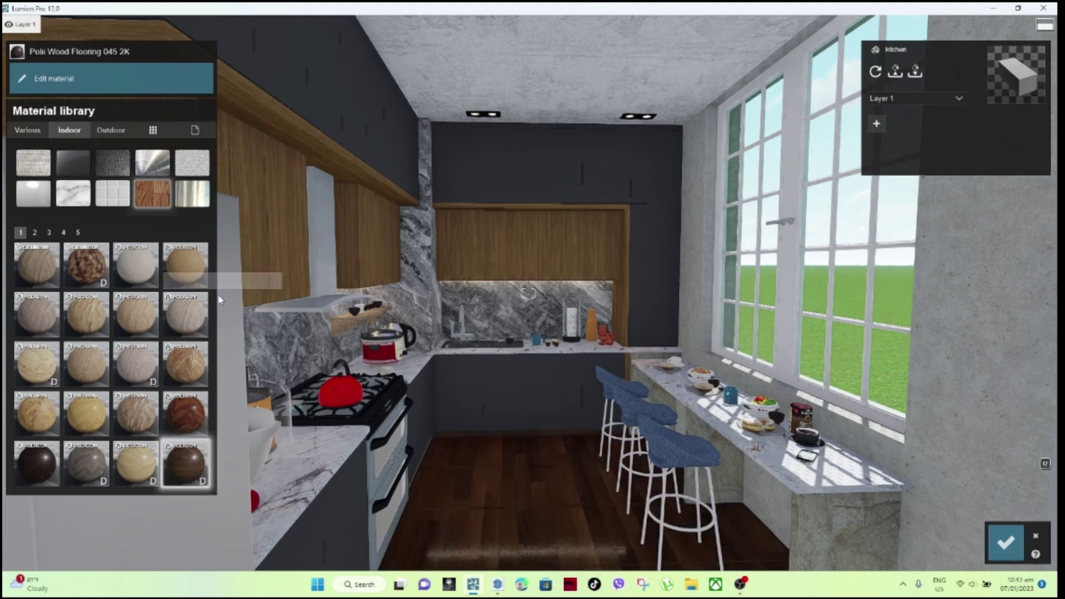
pyautogui.click(177, 324)
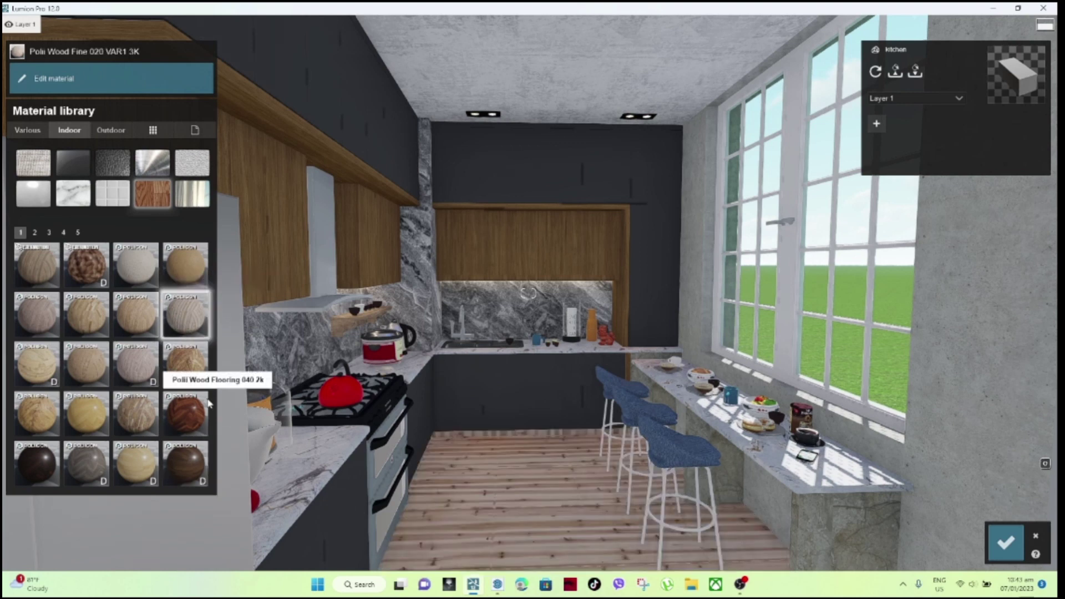
pyautogui.click(191, 418)
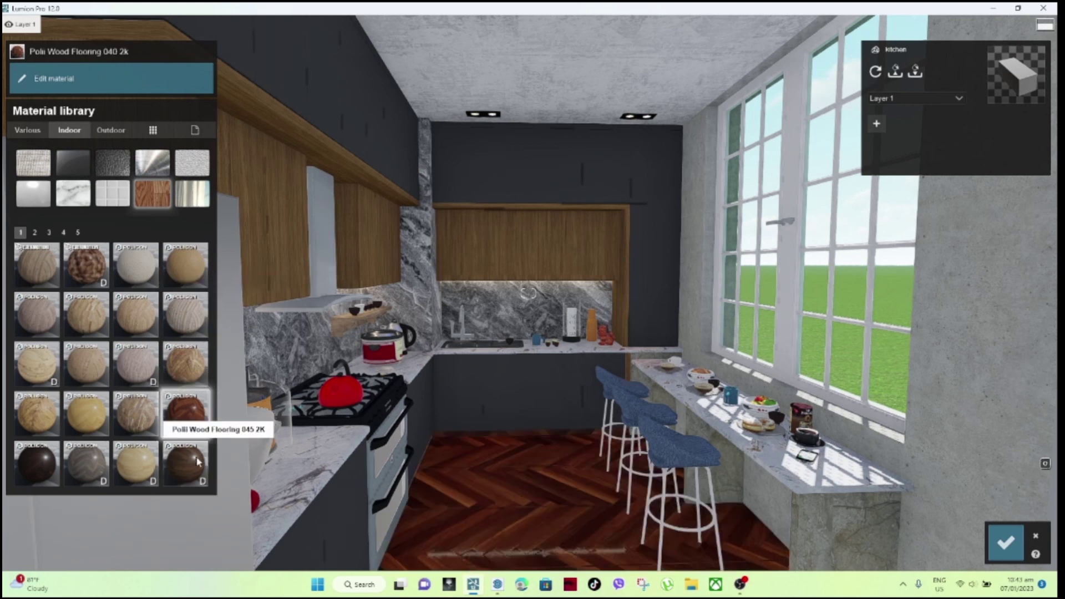
# On wood page 2, try Flooring 046, 066 and 18, then apply dark Polii Wood Planks 32 3k.
pyautogui.click(34, 233)
pyautogui.click(41, 269)
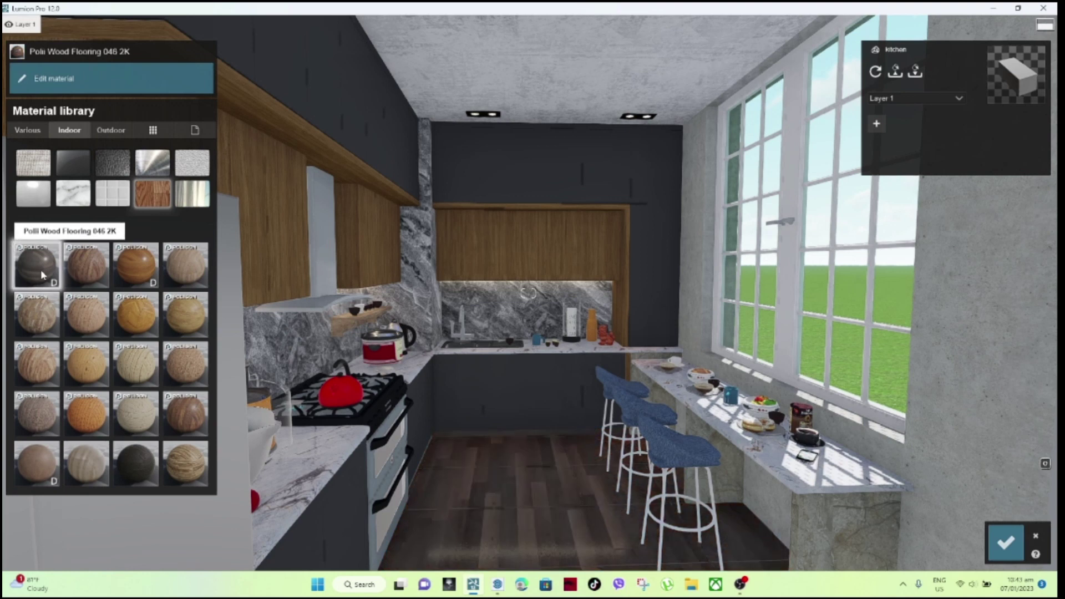
pyautogui.click(85, 272)
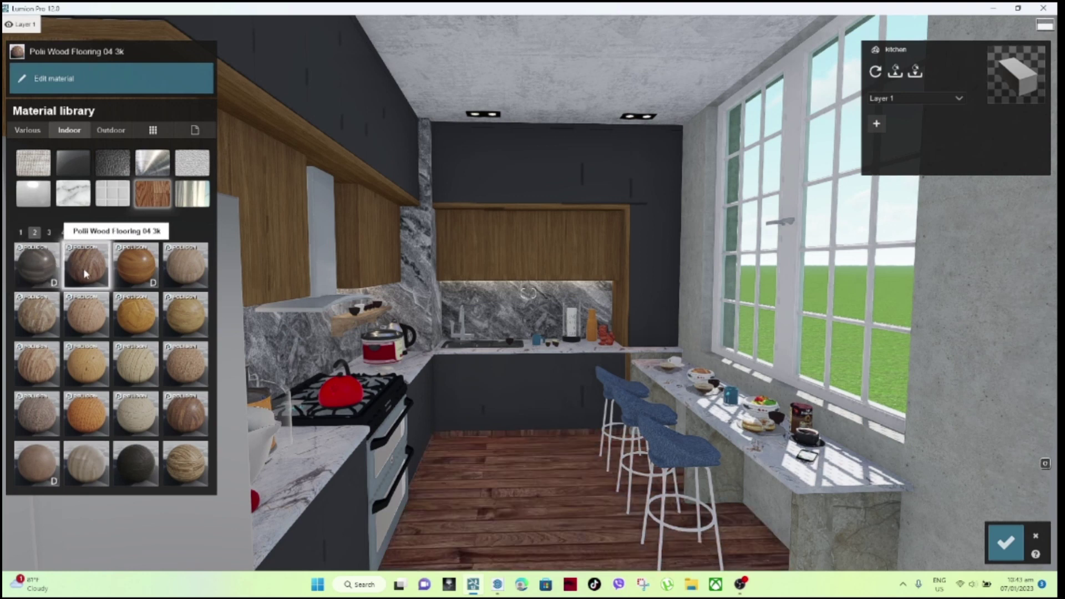
pyautogui.click(139, 269)
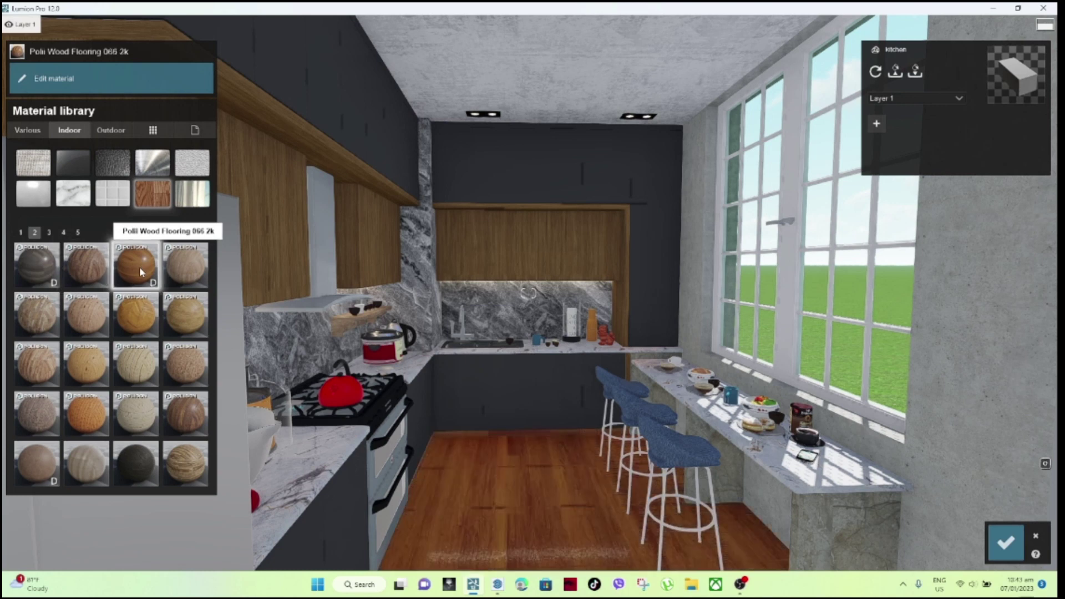
pyautogui.click(194, 328)
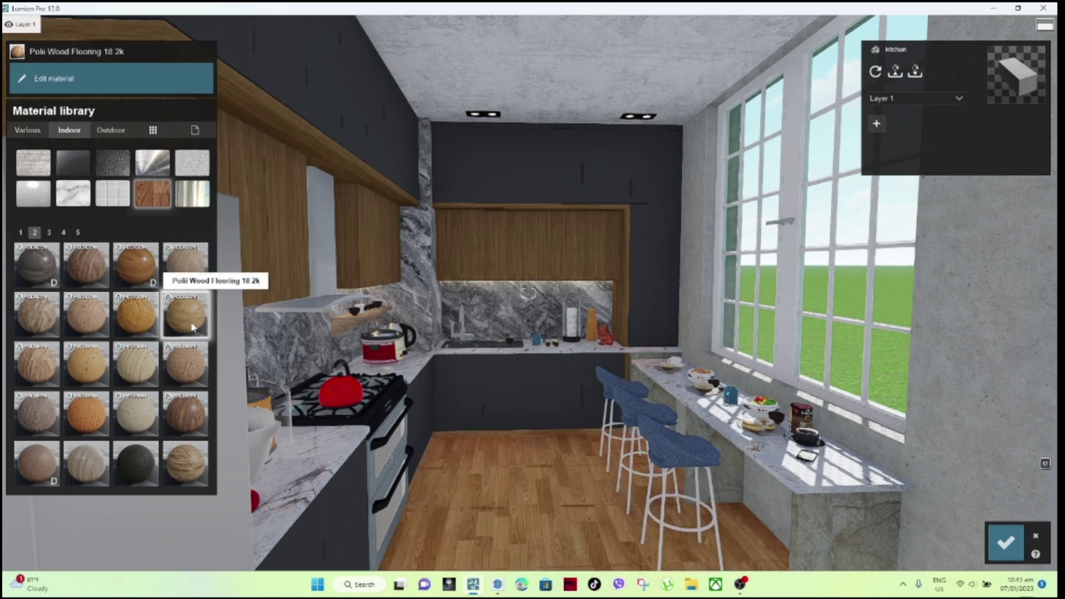
pyautogui.click(184, 423)
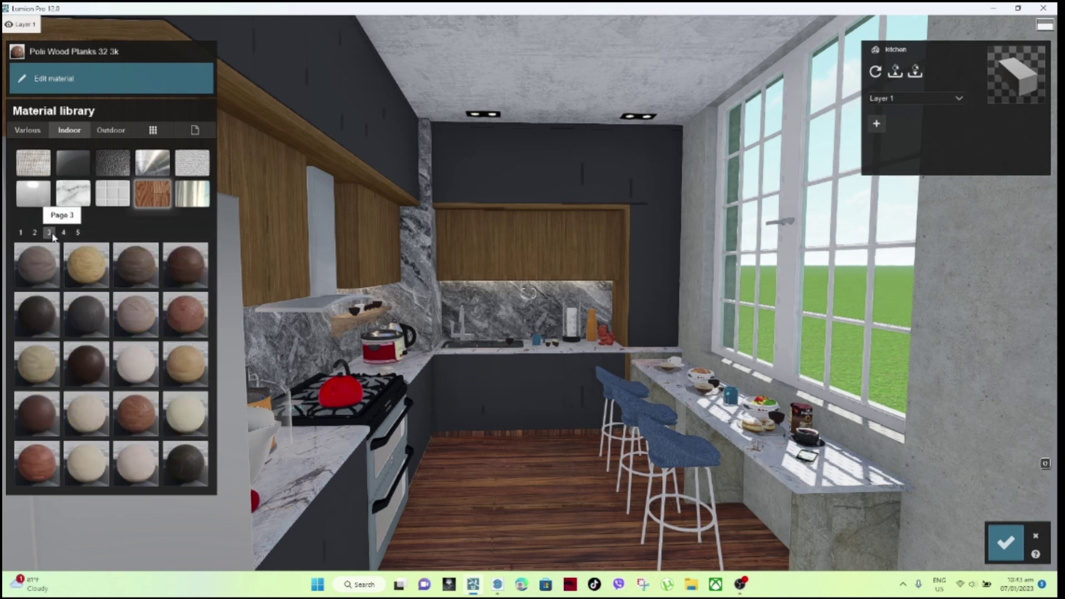
# Try Wood Floor 005, 006, 019 and 011 1024 on the kitchen floor.
pyautogui.click(150, 271)
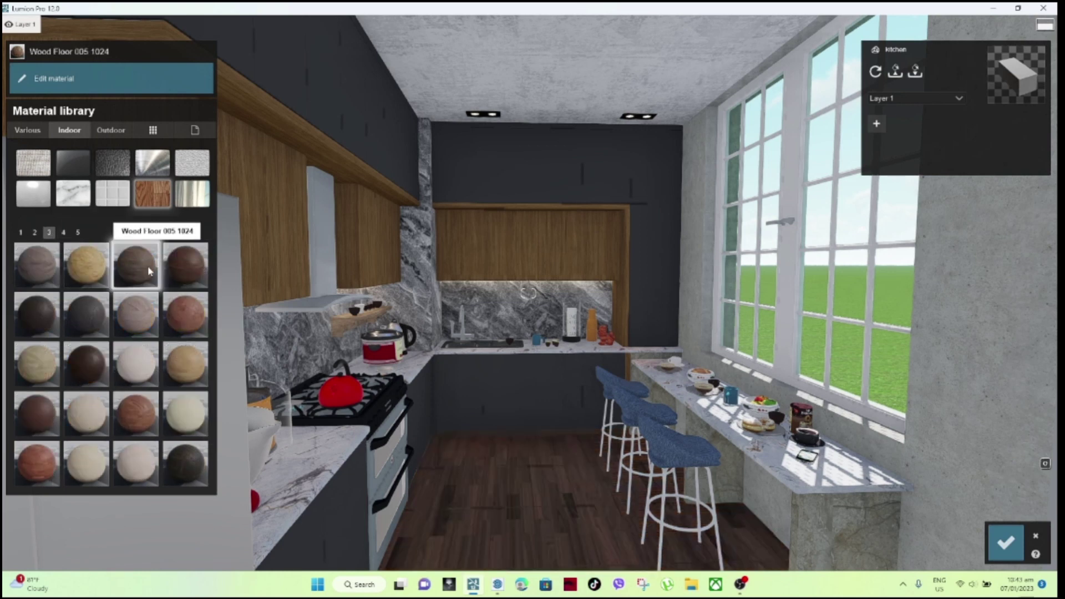
pyautogui.click(185, 272)
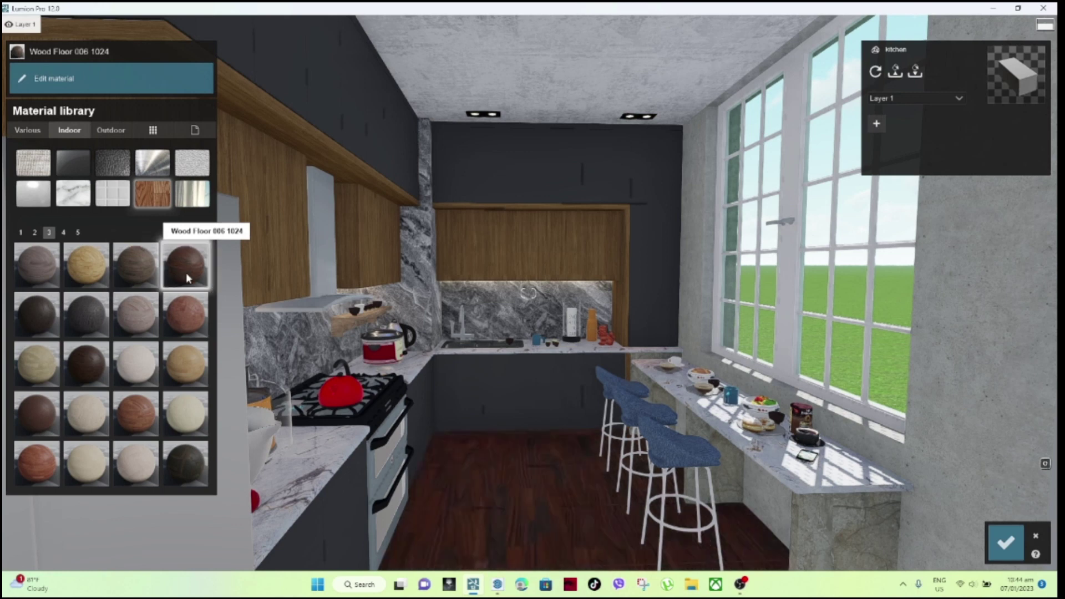
pyautogui.click(41, 472)
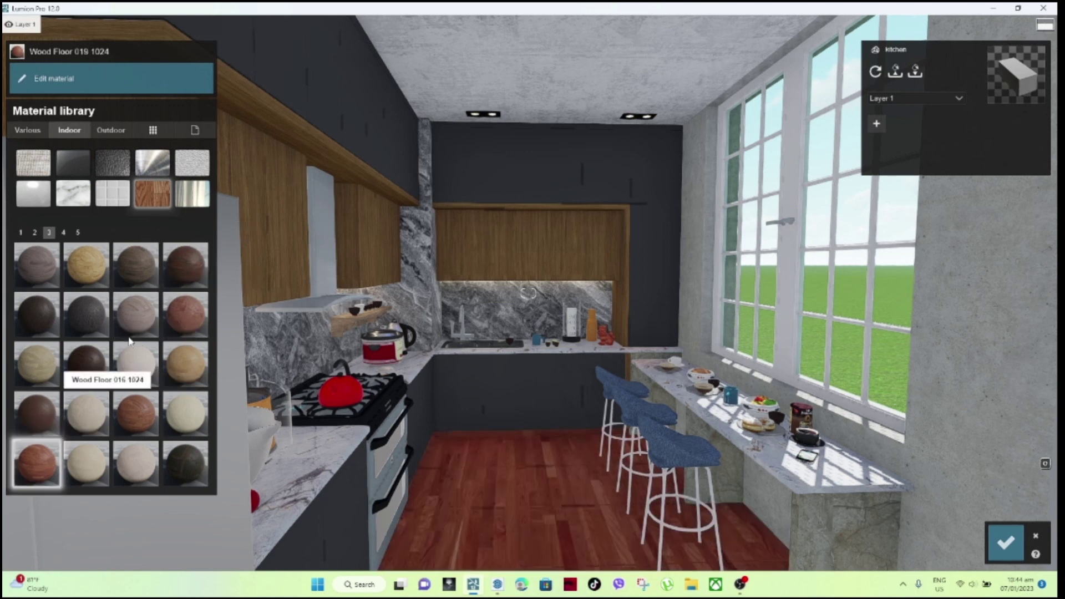
pyautogui.click(195, 321)
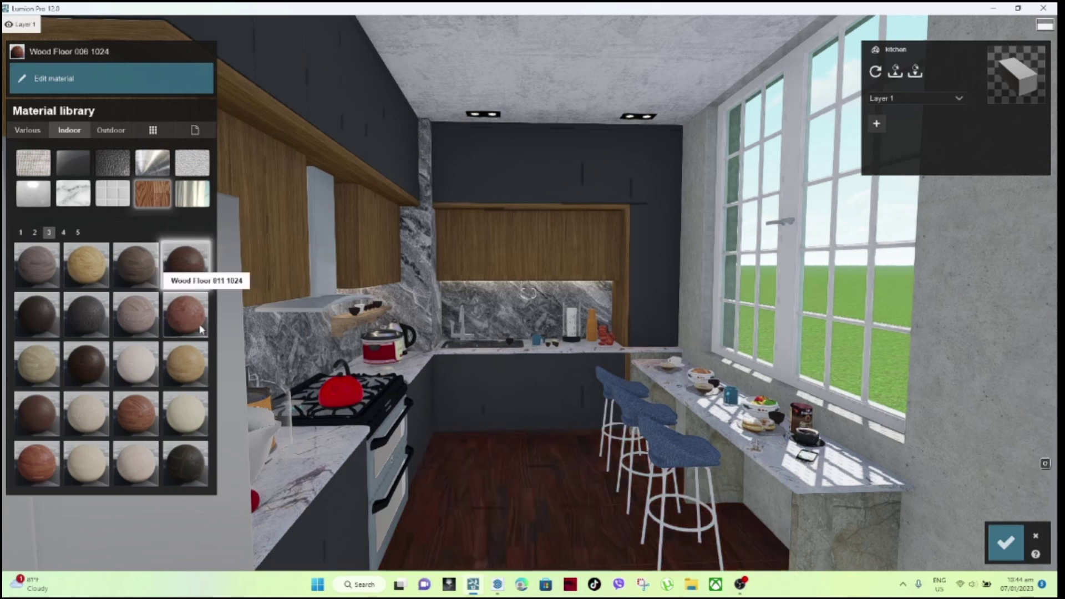
# On wood page 4, try Wood Floor 028, 032a and 032b, then settle on pale Wood Floor 034 1024.
pyautogui.click(63, 233)
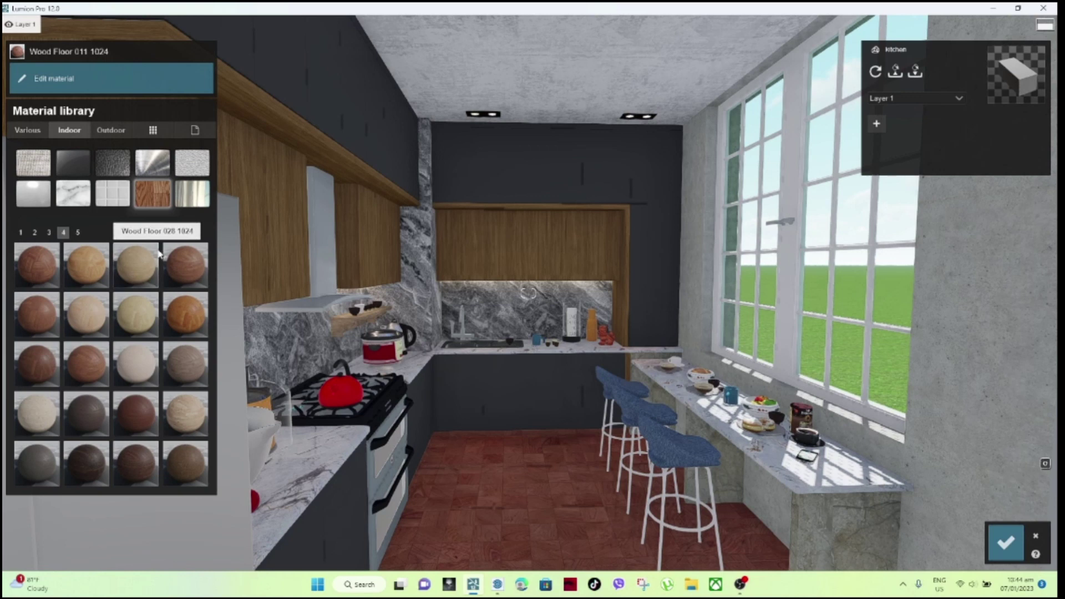
pyautogui.click(140, 273)
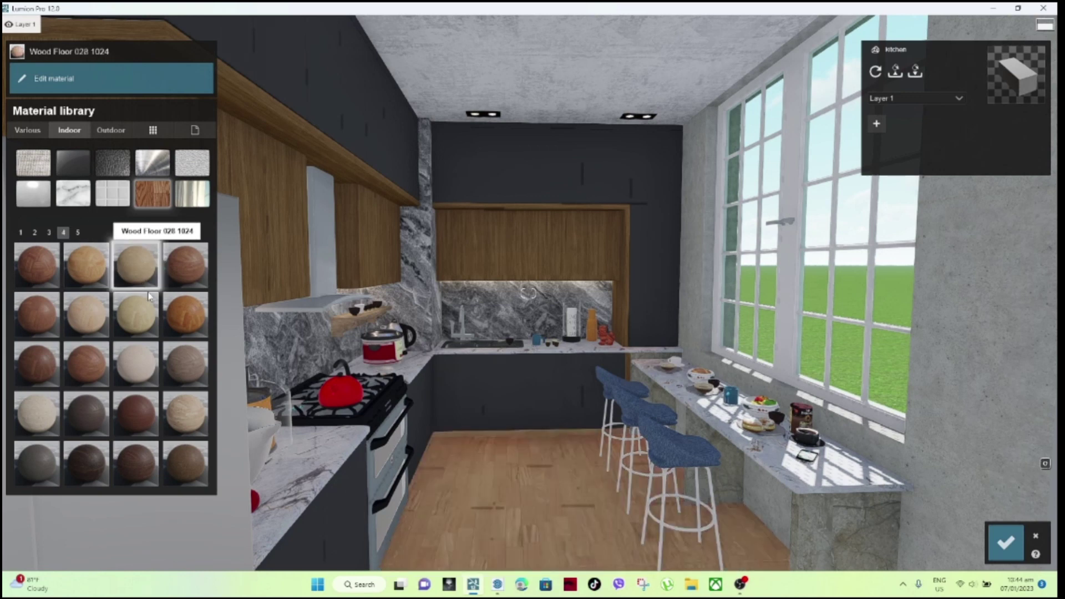
pyautogui.click(140, 325)
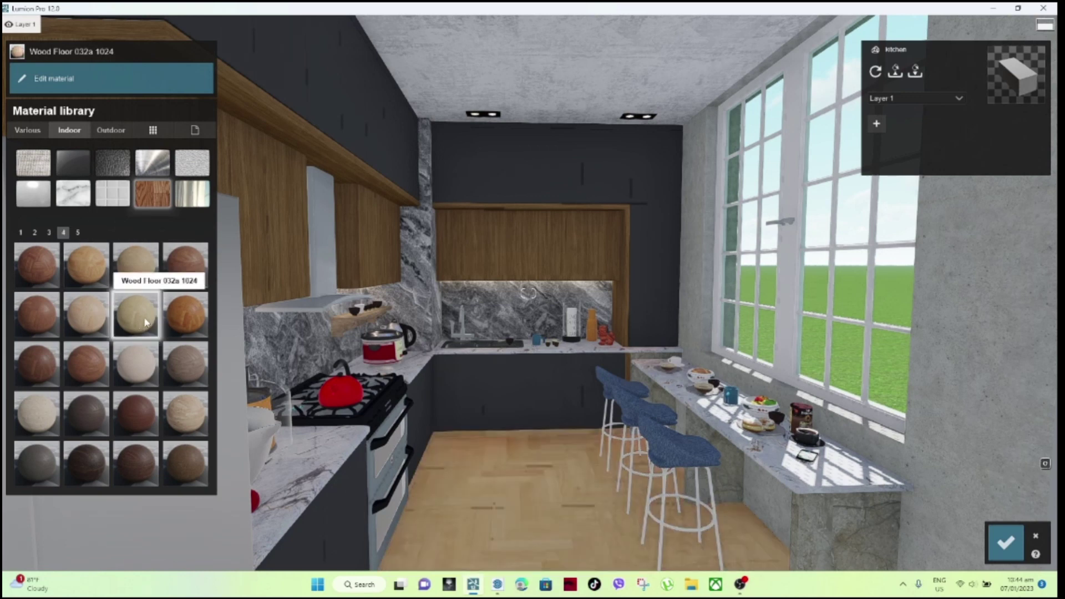
pyautogui.click(186, 323)
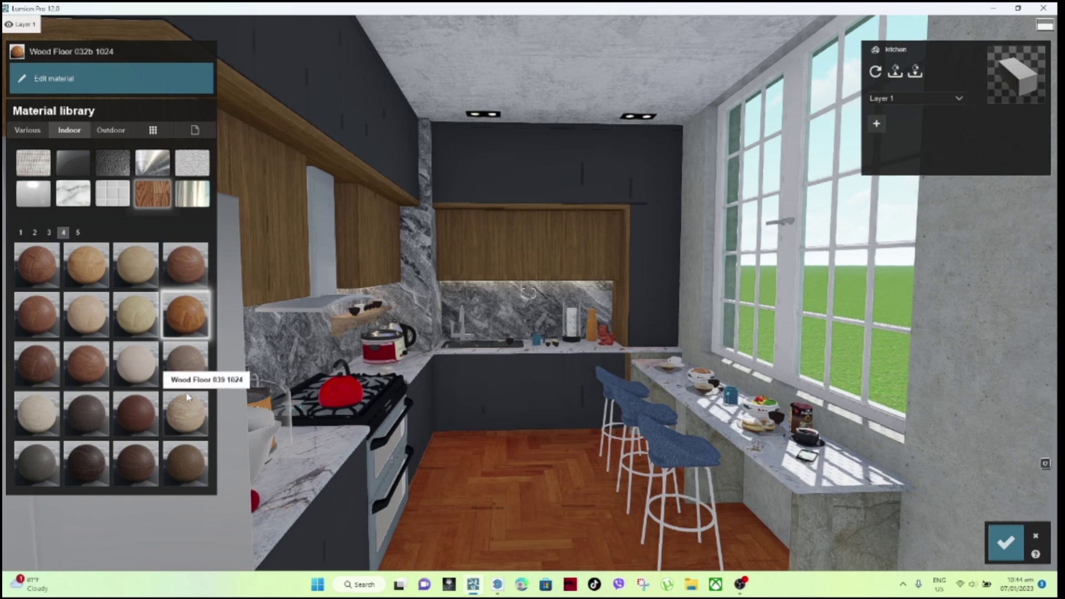
pyautogui.click(189, 416)
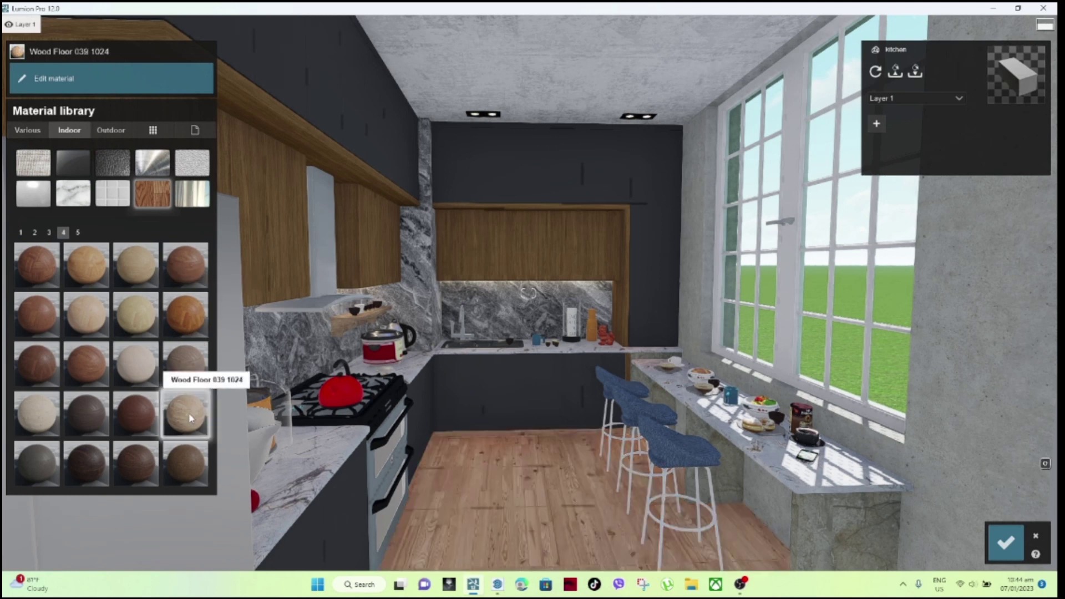
pyautogui.click(194, 464)
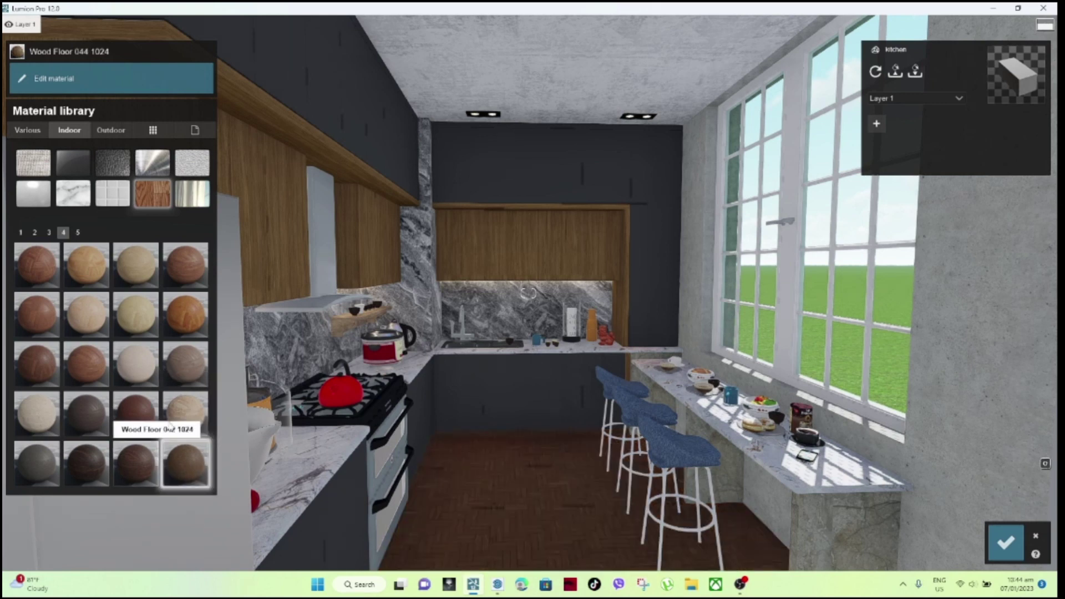
pyautogui.click(188, 412)
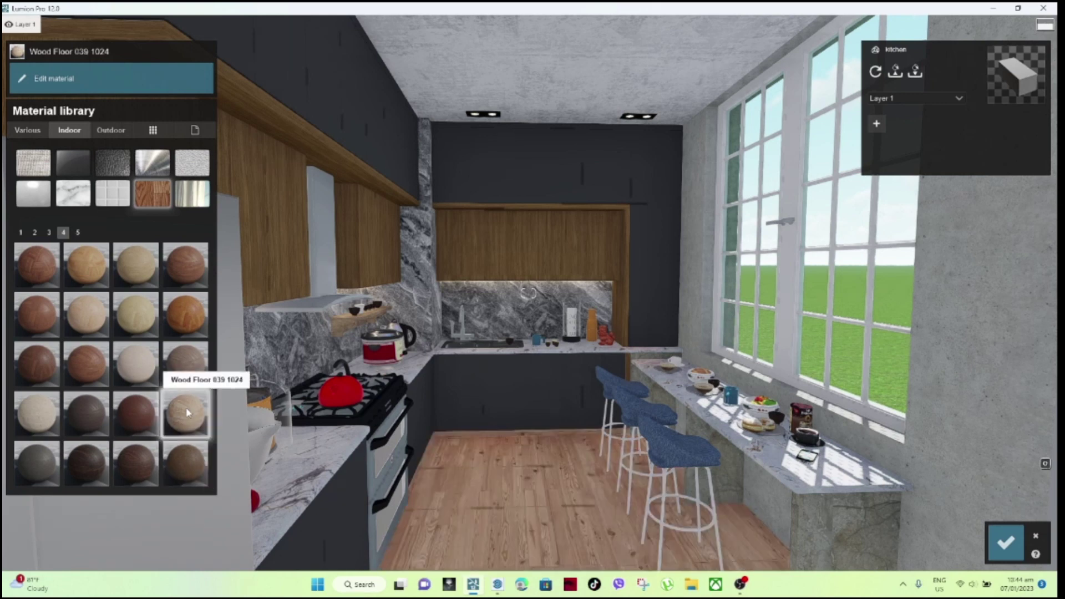
pyautogui.click(133, 368)
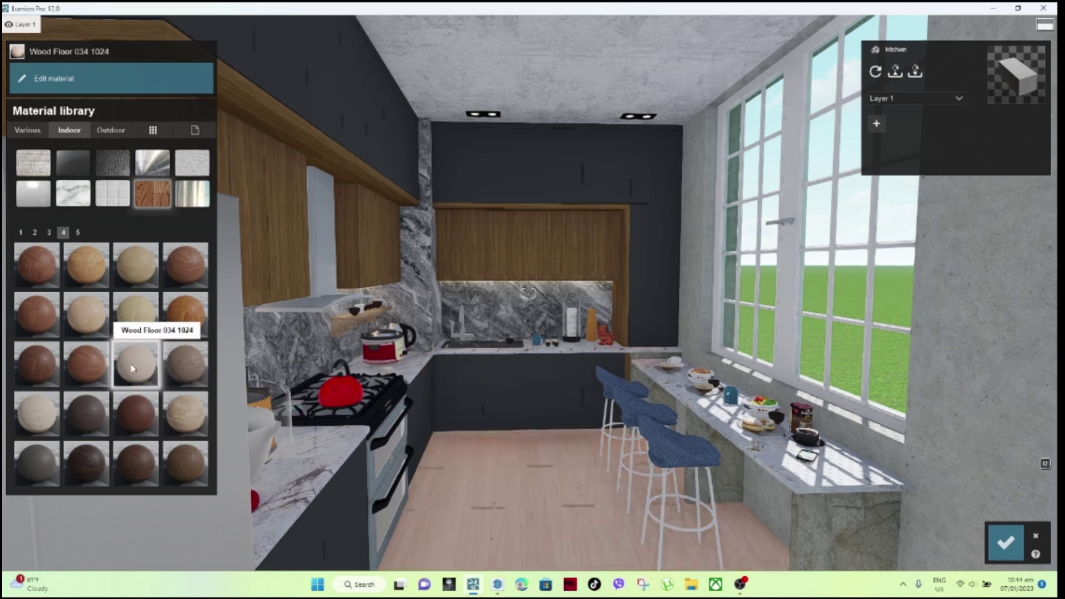
pyautogui.click(133, 368)
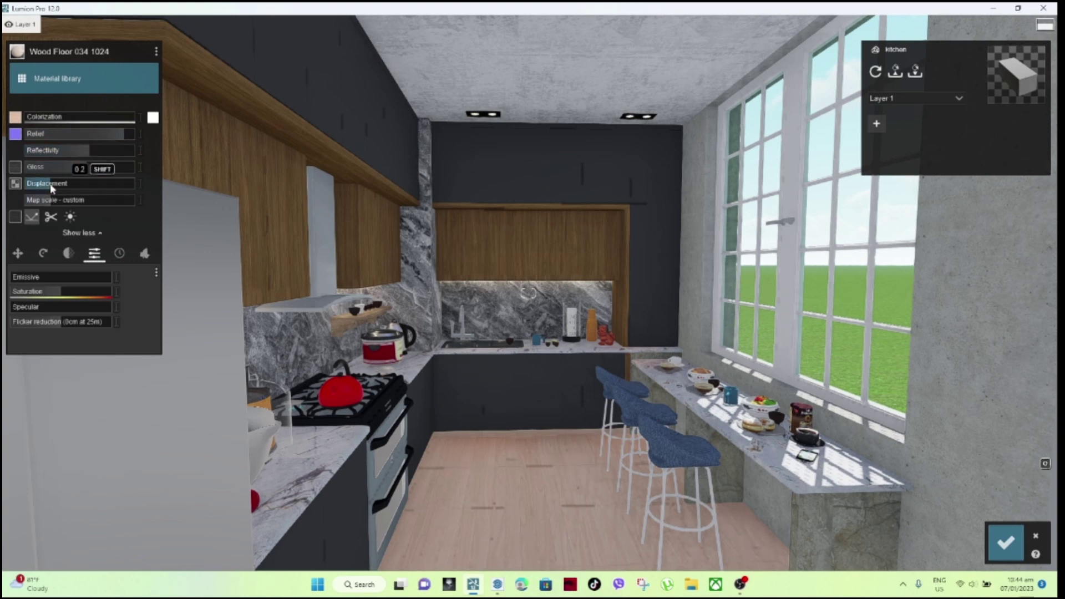
# Scale the Wood Floor 034 texture map to 6.2 and save the material edits.
pyautogui.moveTo(56, 207); pyautogui.dragTo(51, 205)
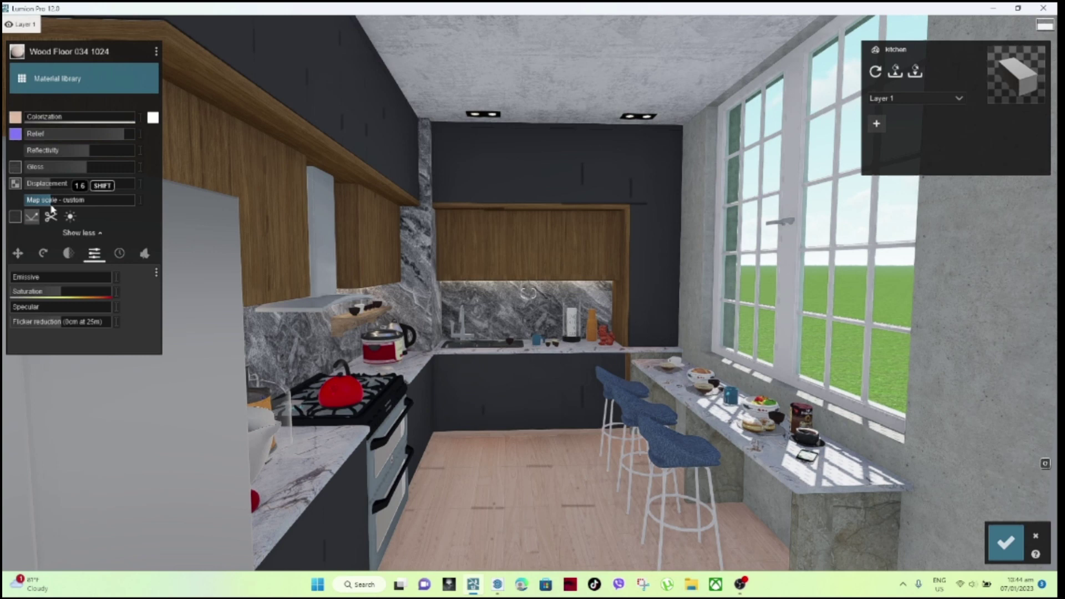
pyautogui.click(1005, 542)
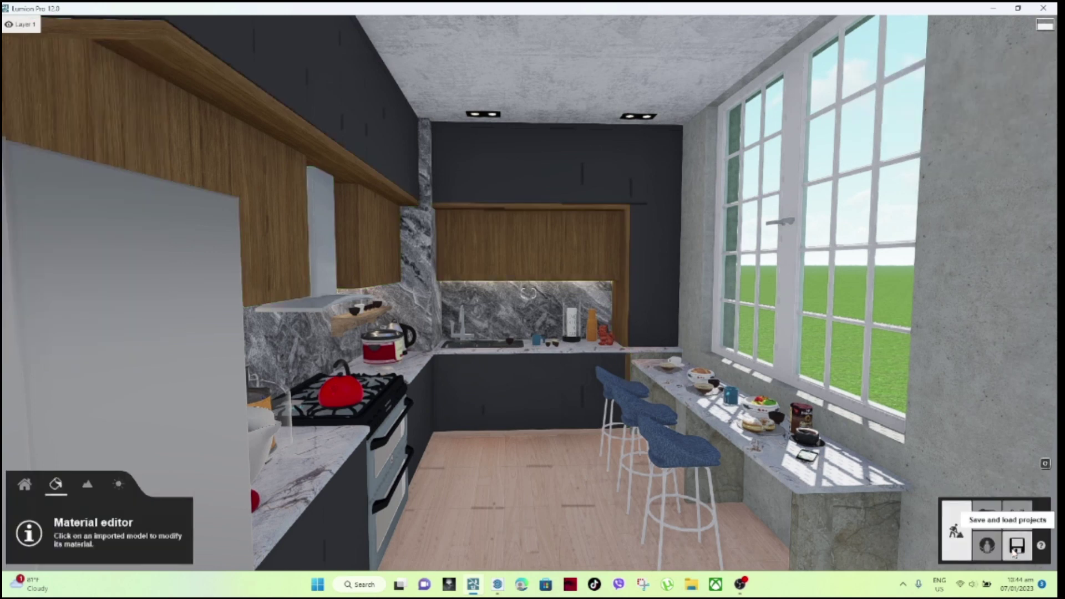
# Copy the white marble material and paste it onto the kitchen floor.
pyautogui.click(661, 509)
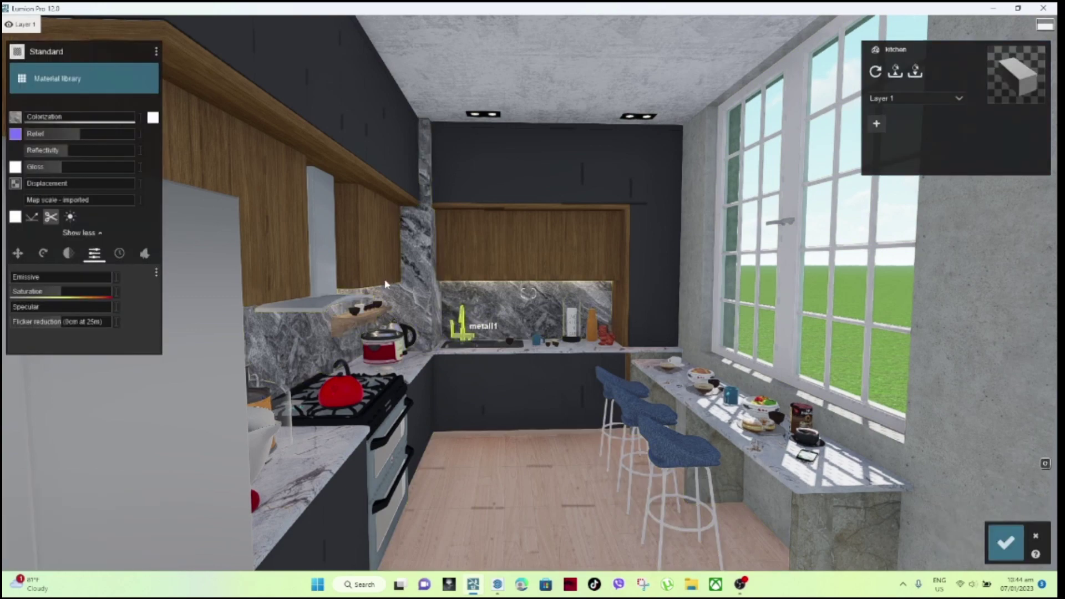
pyautogui.click(157, 52)
pyautogui.click(172, 53)
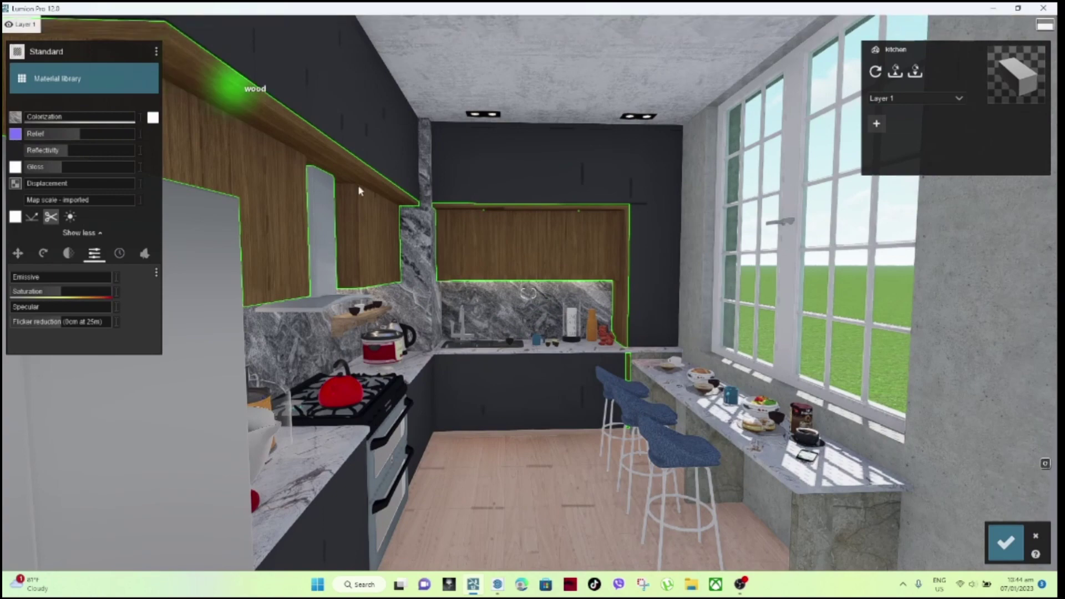
pyautogui.click(634, 448)
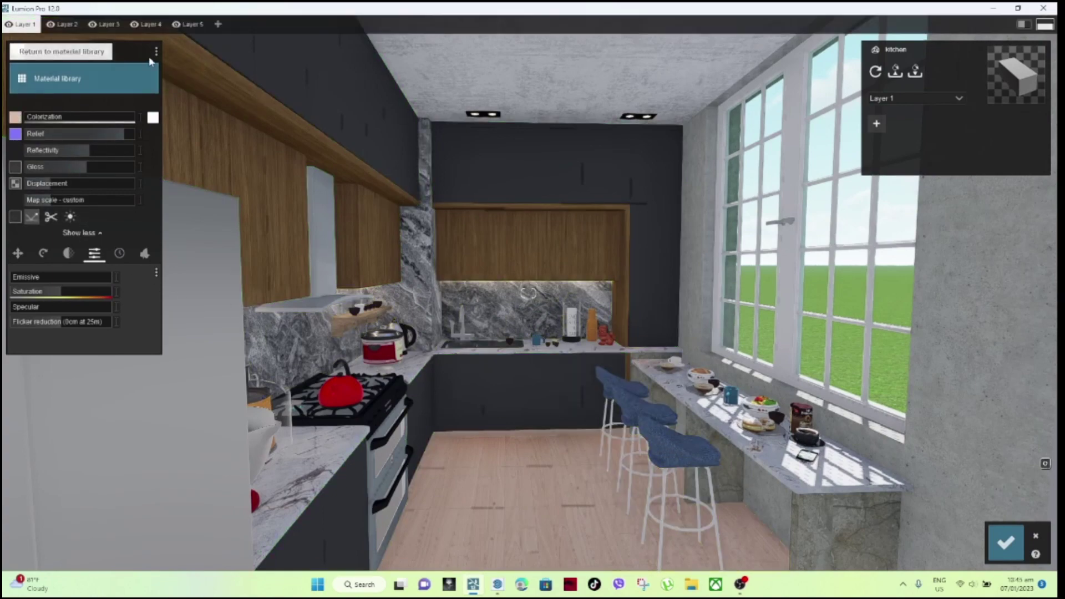
pyautogui.click(156, 52)
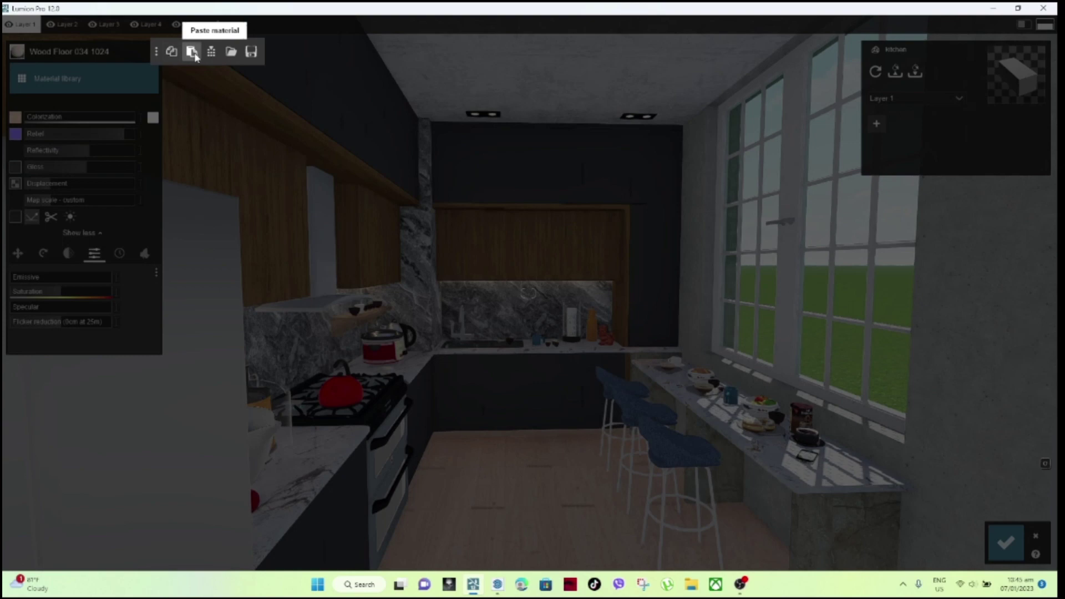
pyautogui.click(747, 475)
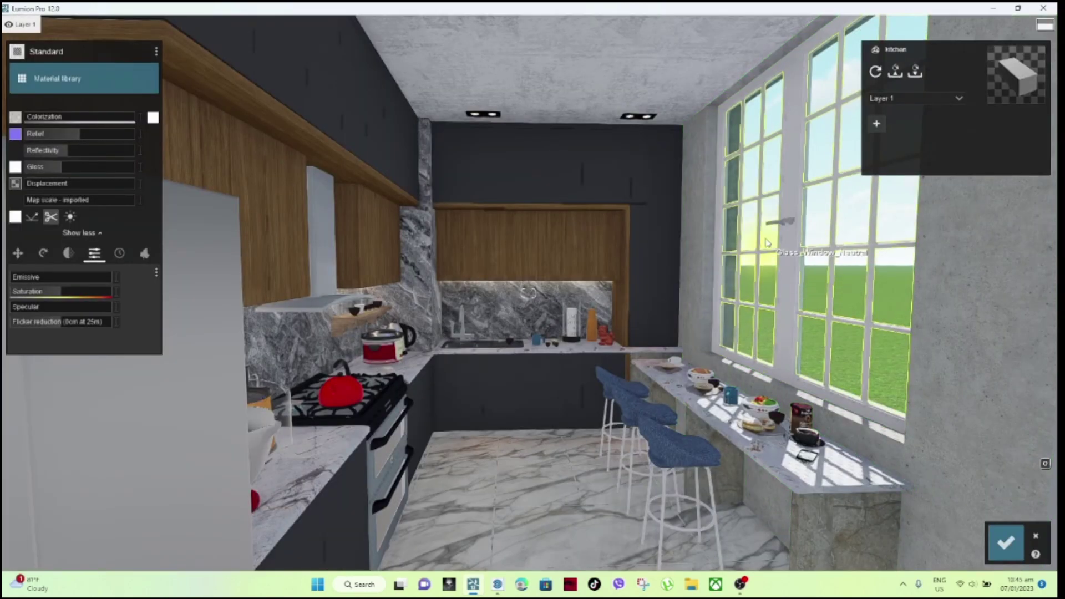
# Paste the copied material onto the range hood and save the material changes.
pyautogui.click(772, 225)
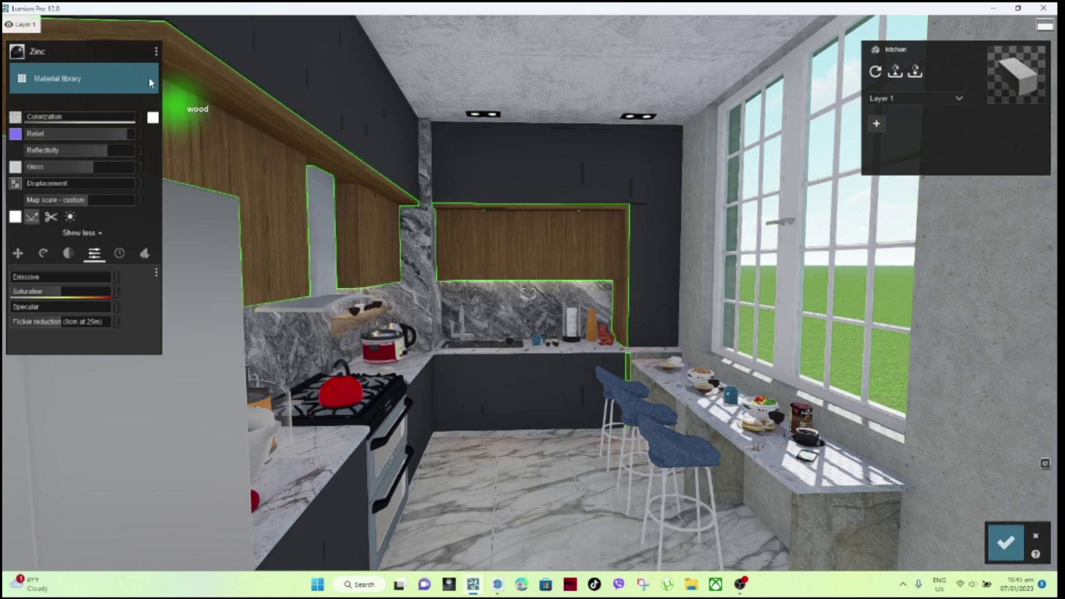
pyautogui.click(157, 51)
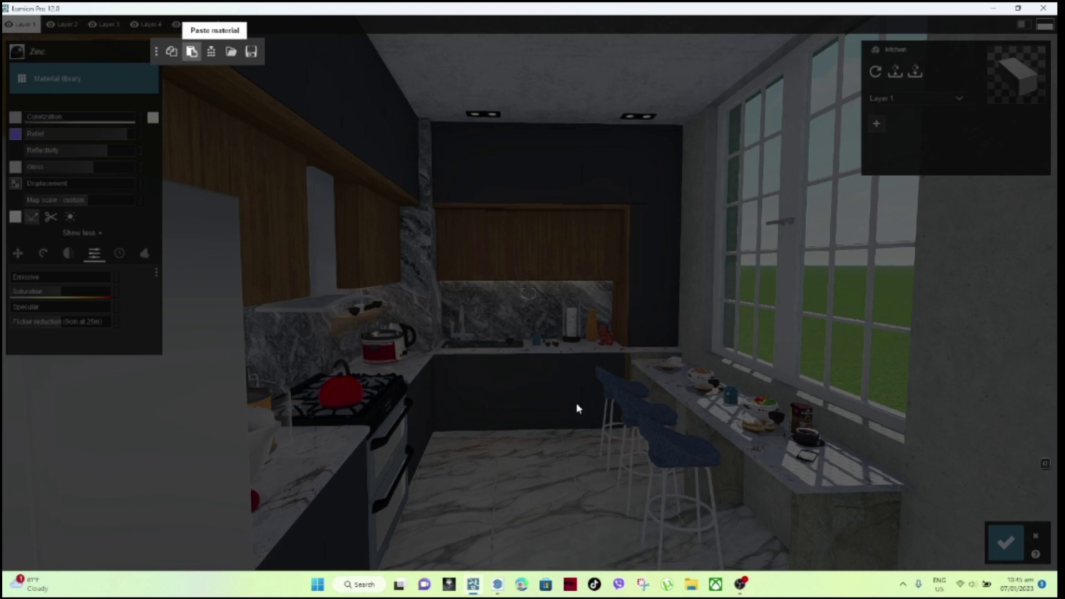
pyautogui.click(567, 432)
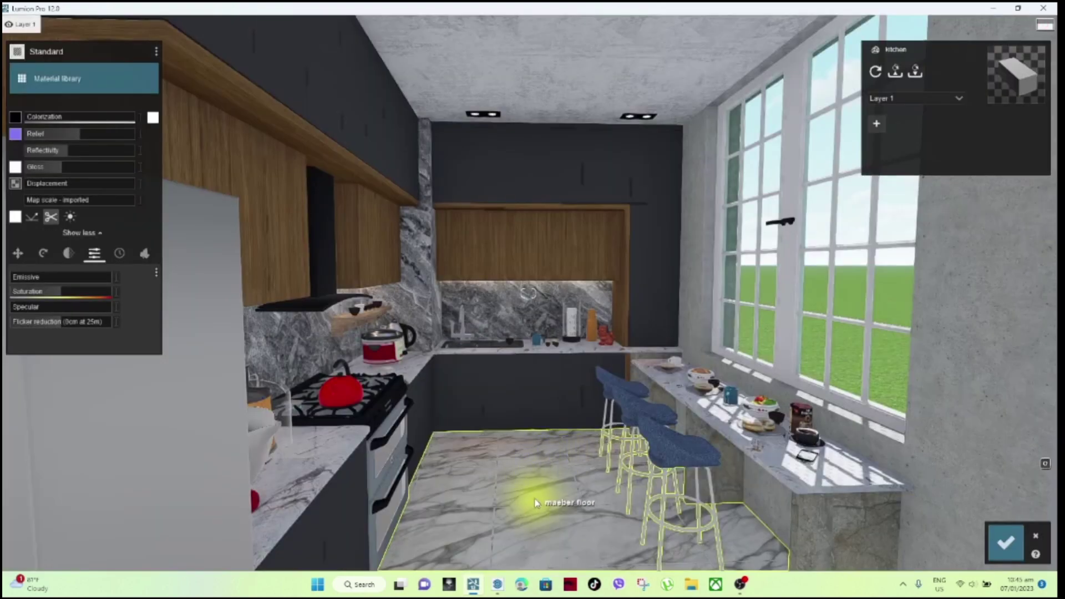
pyautogui.click(1005, 541)
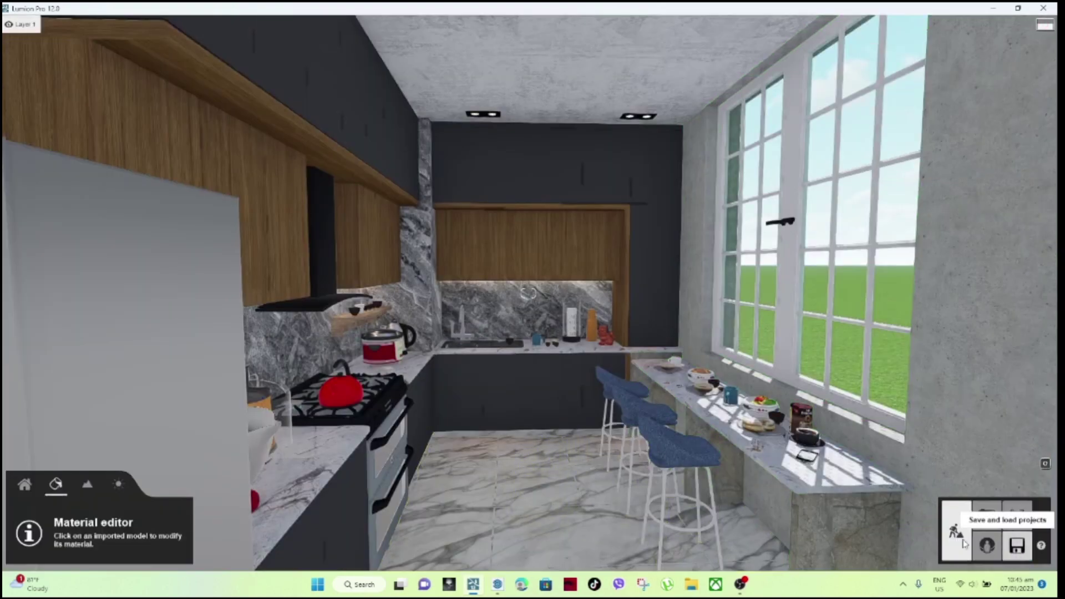
pyautogui.click(568, 505)
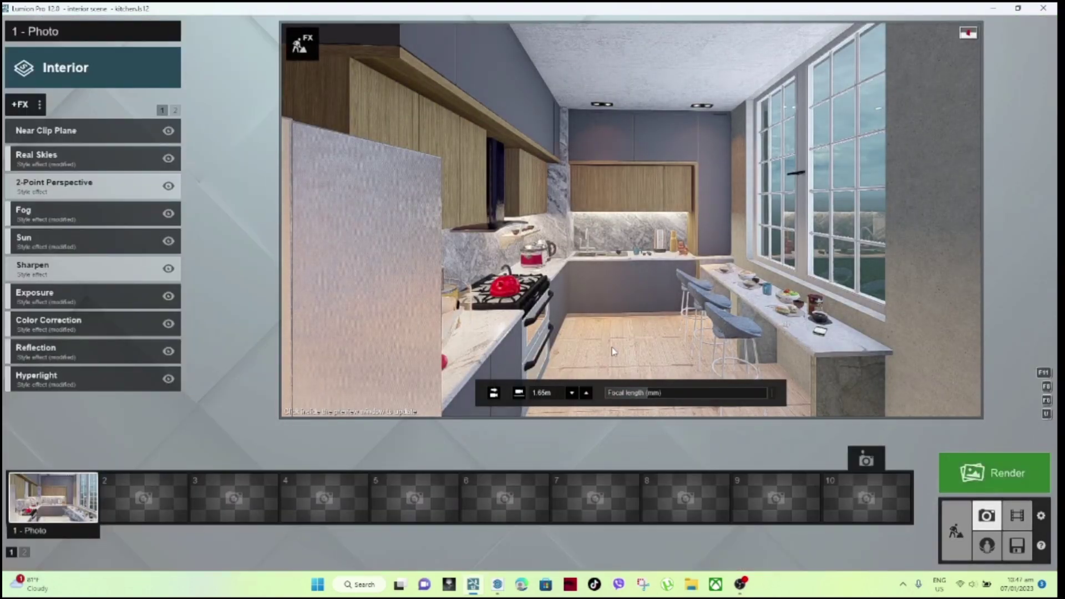
# Restore the Photo 1 camera, refresh the preview render, then return to Build mode.
pyautogui.click(613, 351)
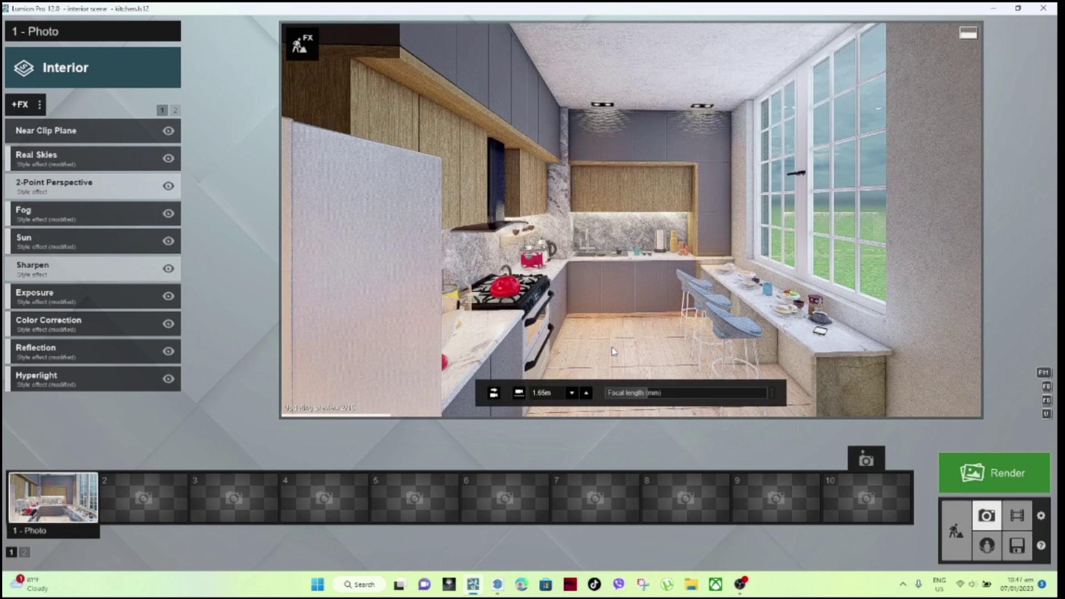
pyautogui.click(69, 505)
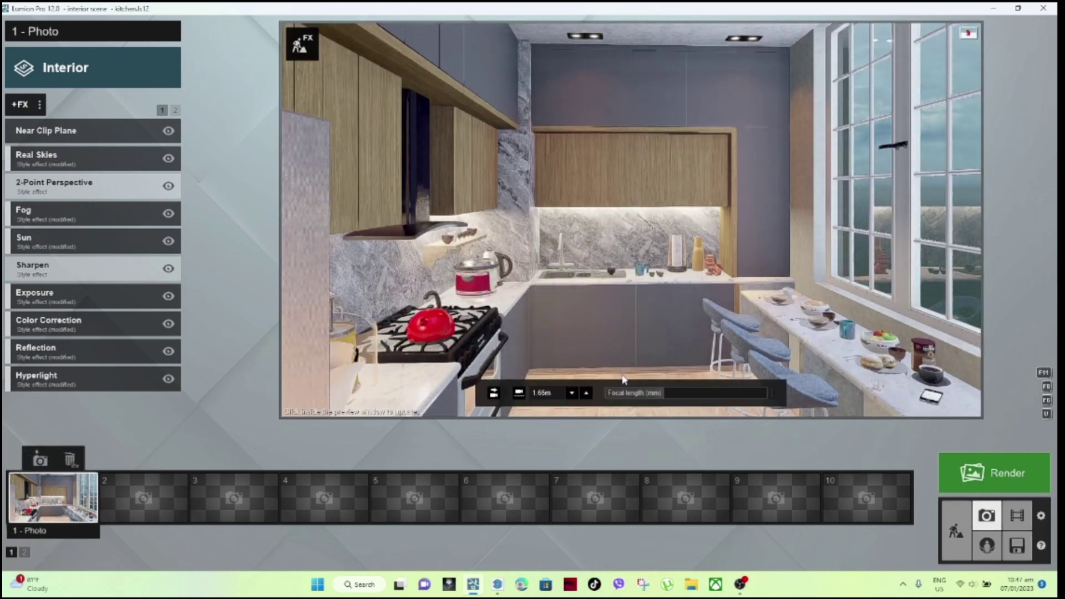
pyautogui.click(622, 378)
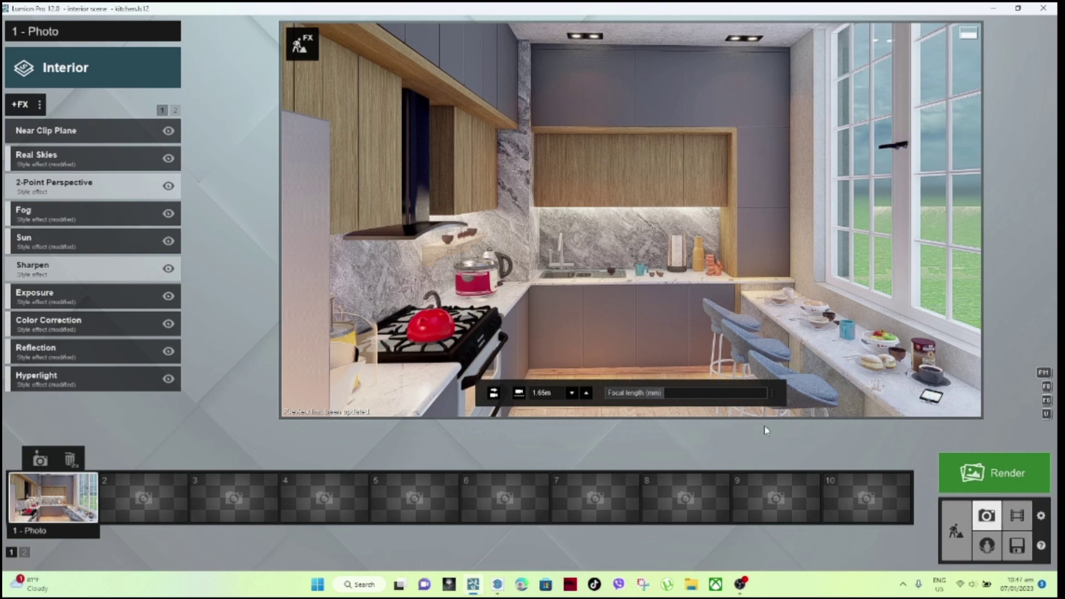
pyautogui.click(954, 531)
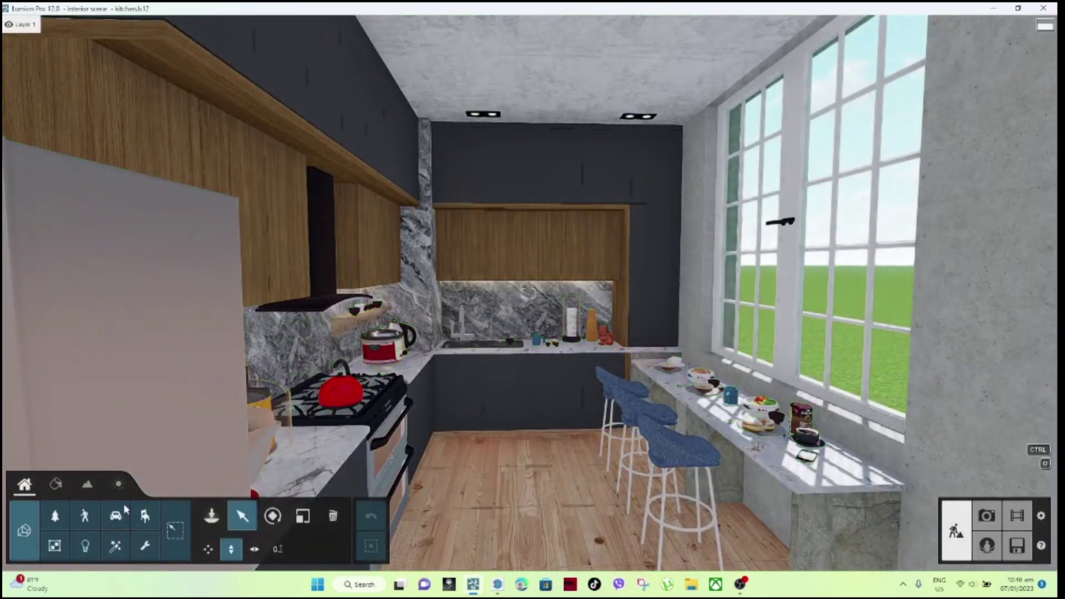
# Dim the fridge and range hood line lights to 15.5 and the under-cabinet strip to 11.8.
pyautogui.click(85, 546)
pyautogui.click(157, 296)
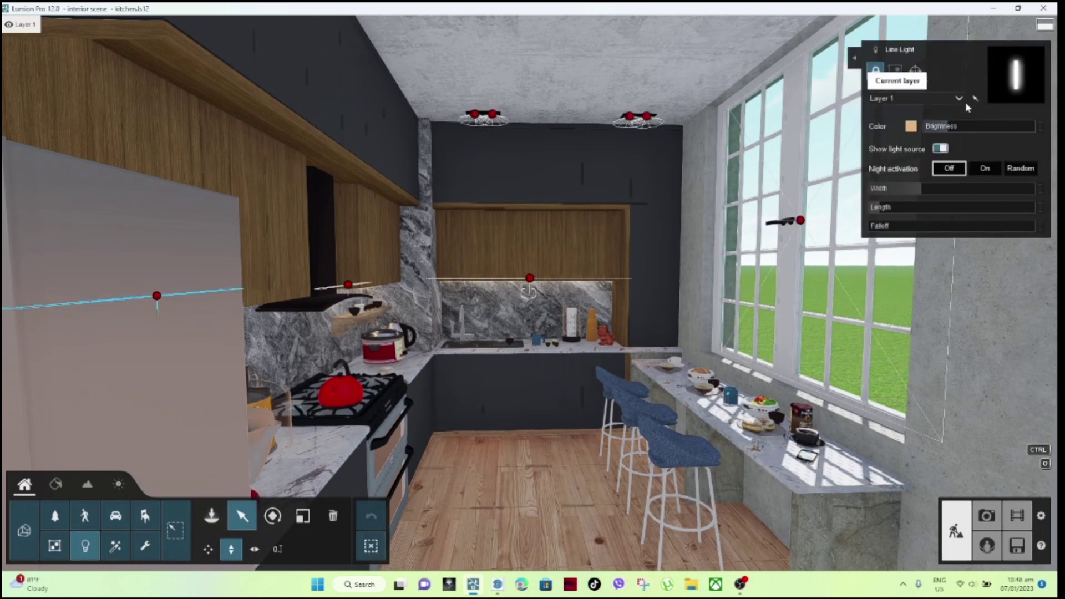
pyautogui.click(945, 128)
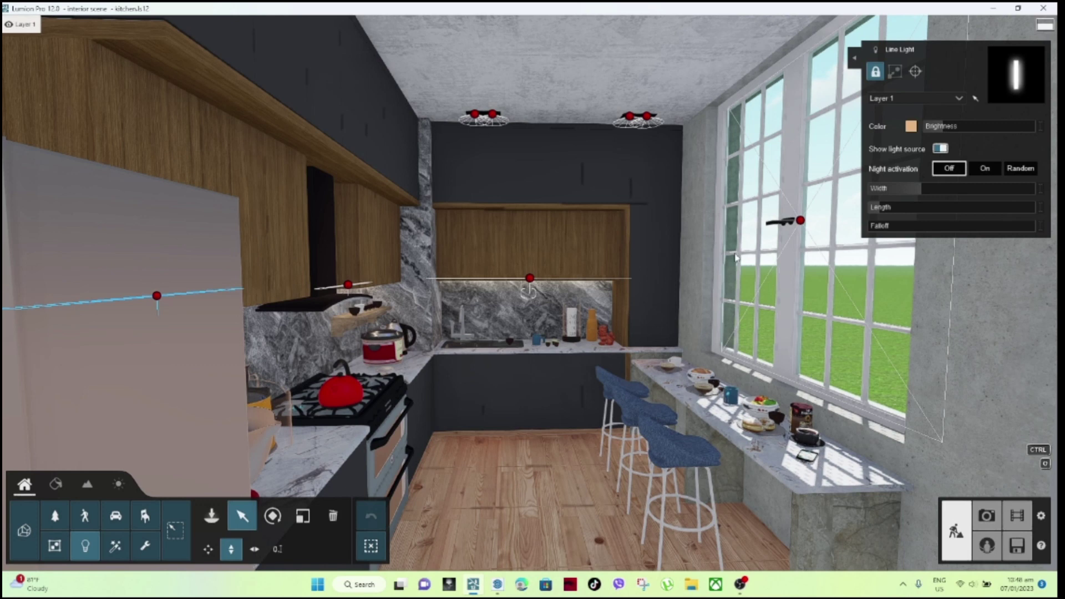
pyautogui.click(350, 285)
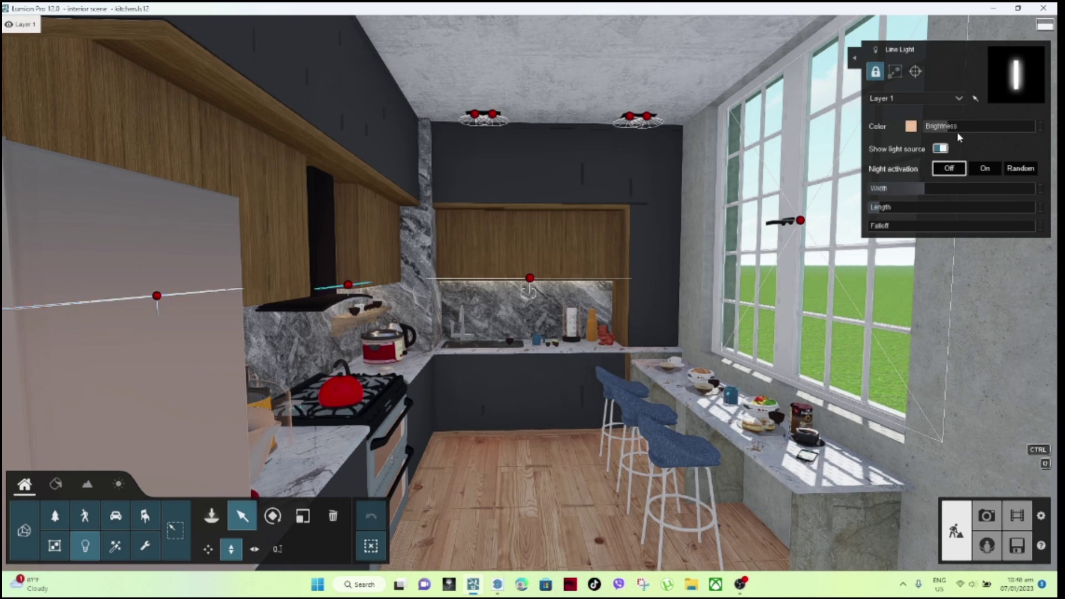
pyautogui.click(942, 127)
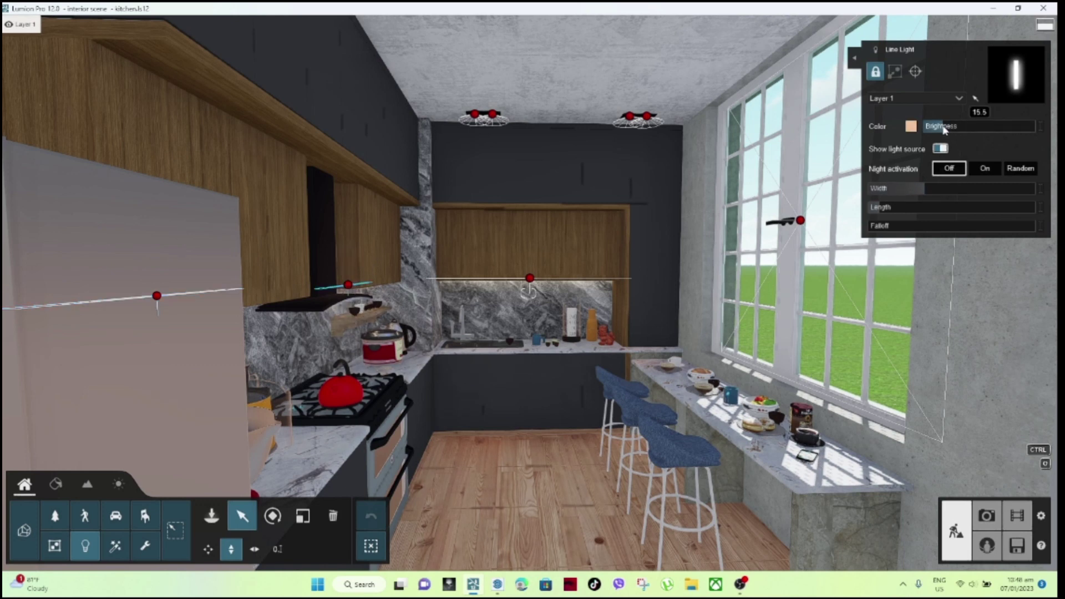
pyautogui.click(529, 277)
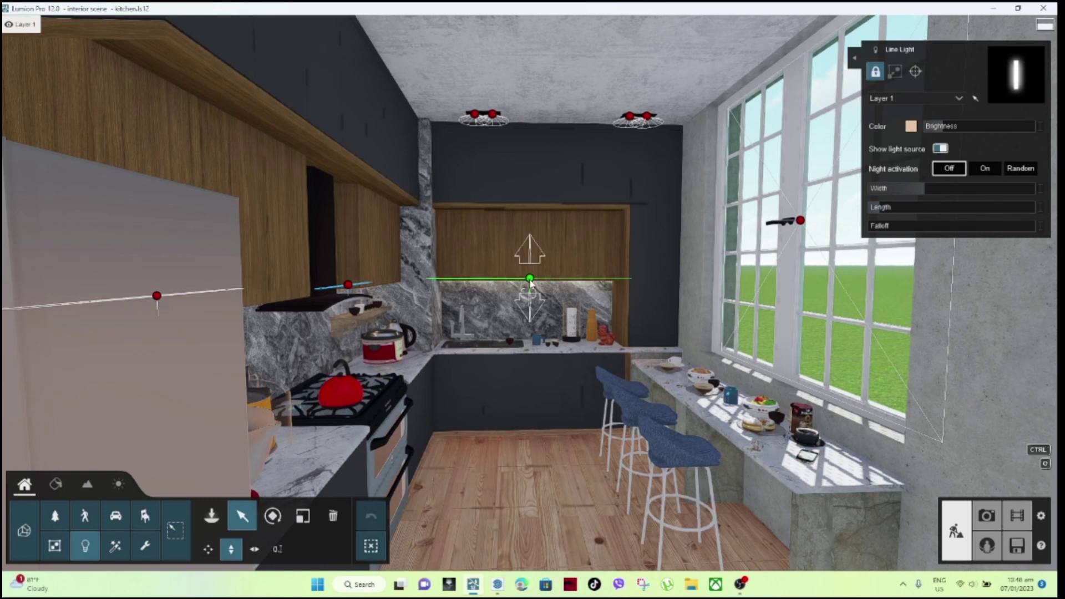
pyautogui.click(941, 129)
pyautogui.moveTo(941, 129); pyautogui.dragTo(944, 130)
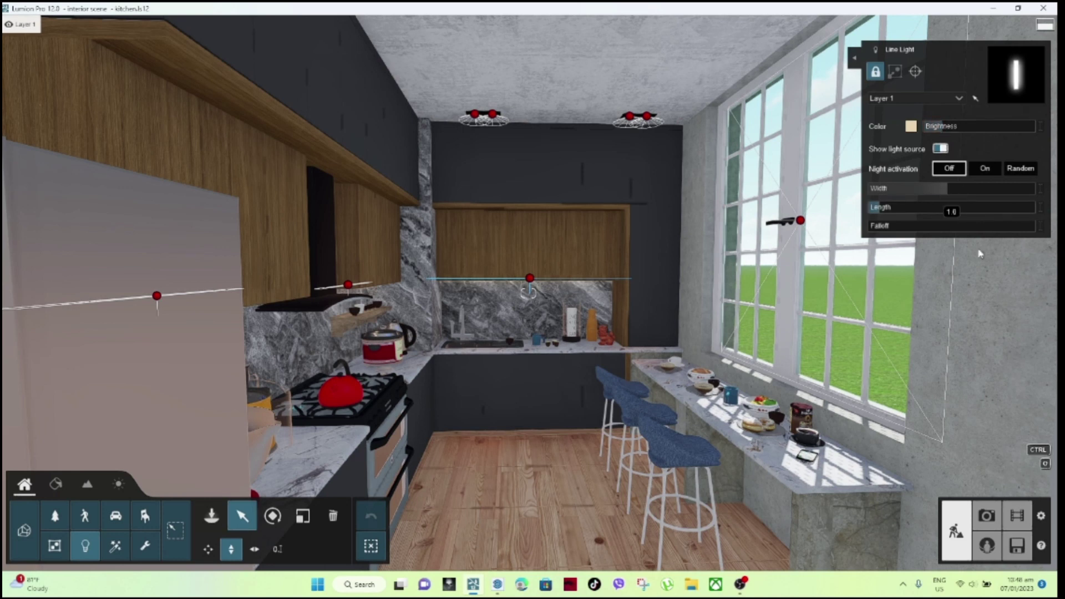
pyautogui.click(989, 520)
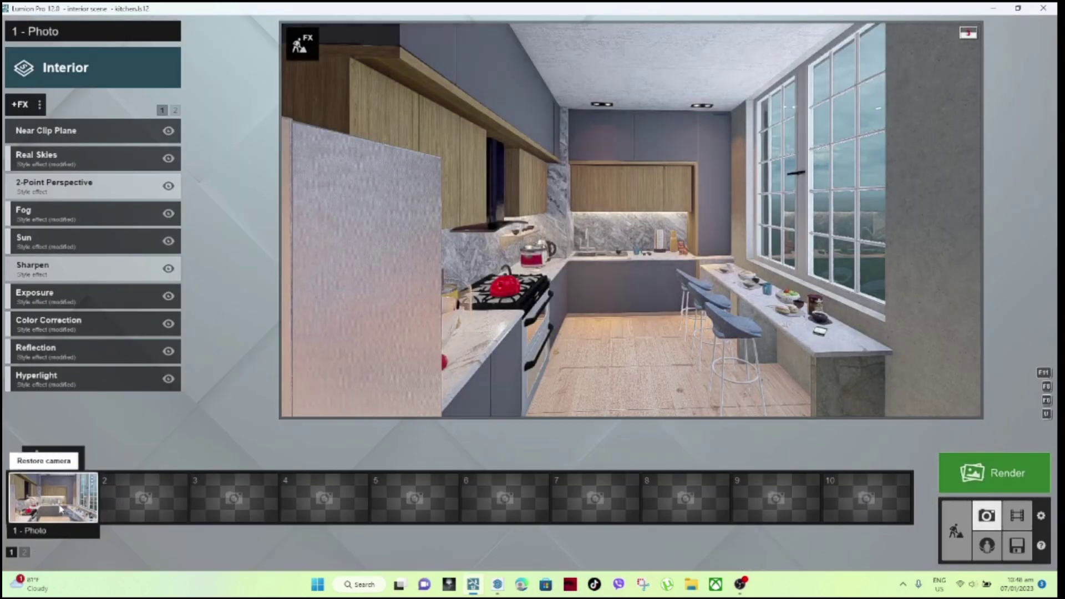
# Refresh the Photo 1 preview, then back in Build mode select the left ceiling lamp Lamp08.
pyautogui.click(55, 514)
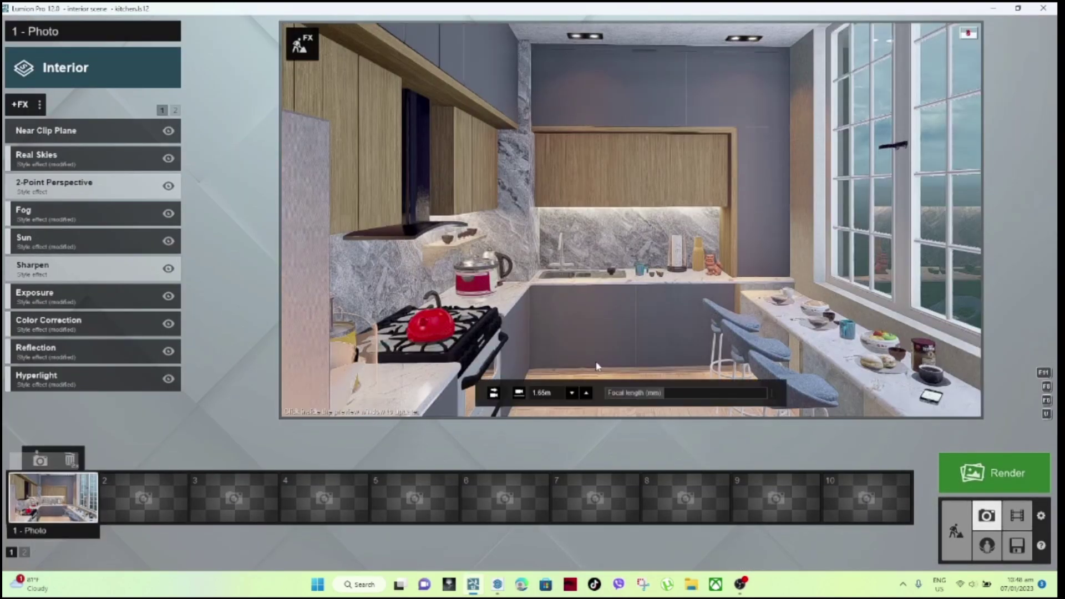
pyautogui.click(641, 377)
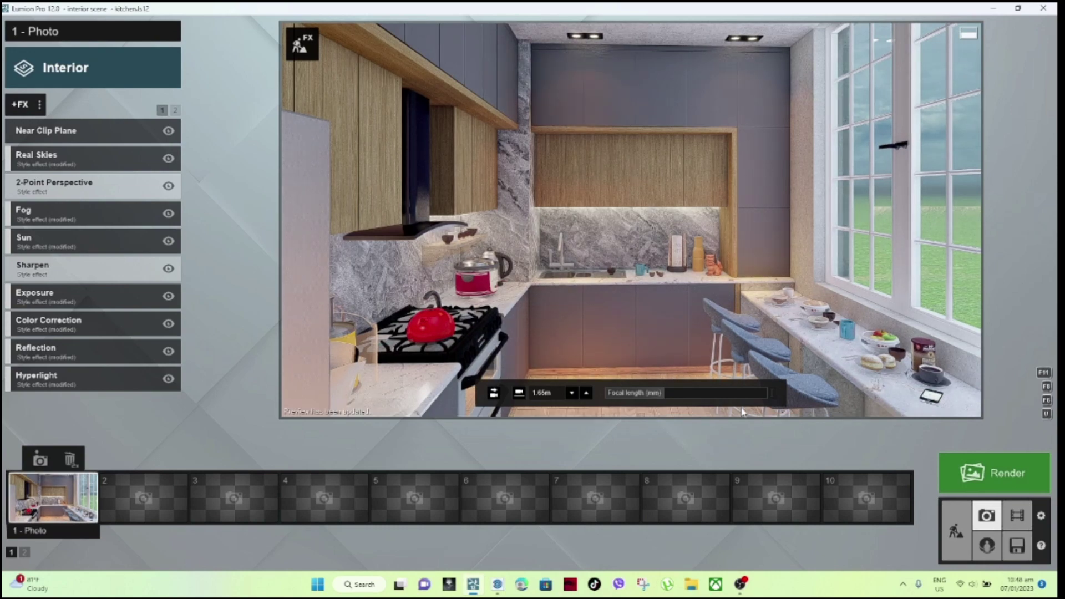
pyautogui.click(955, 532)
pyautogui.click(492, 118)
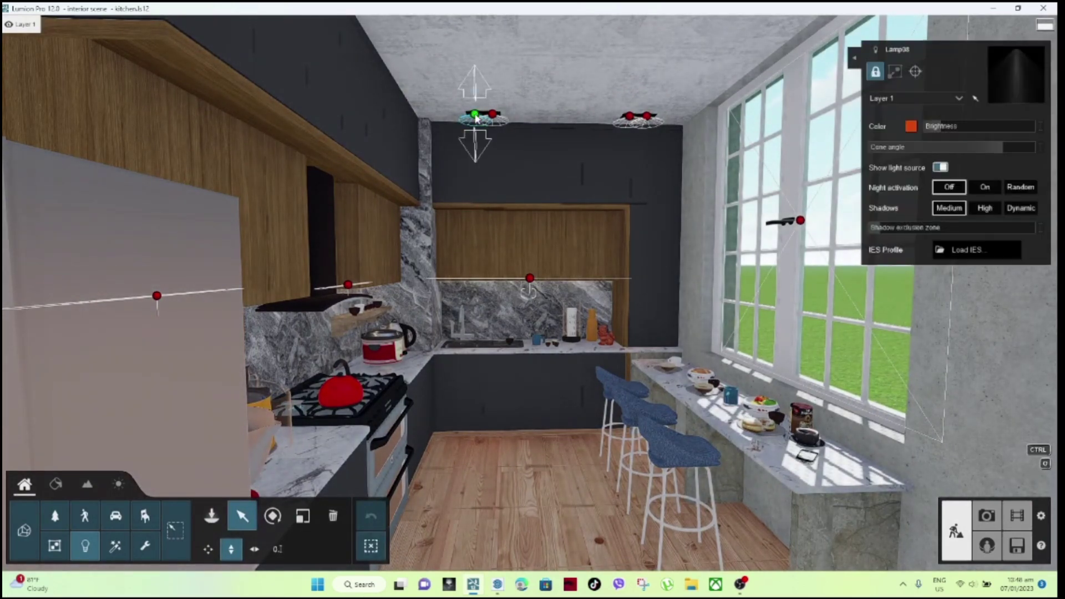
pyautogui.moveTo(941, 127)
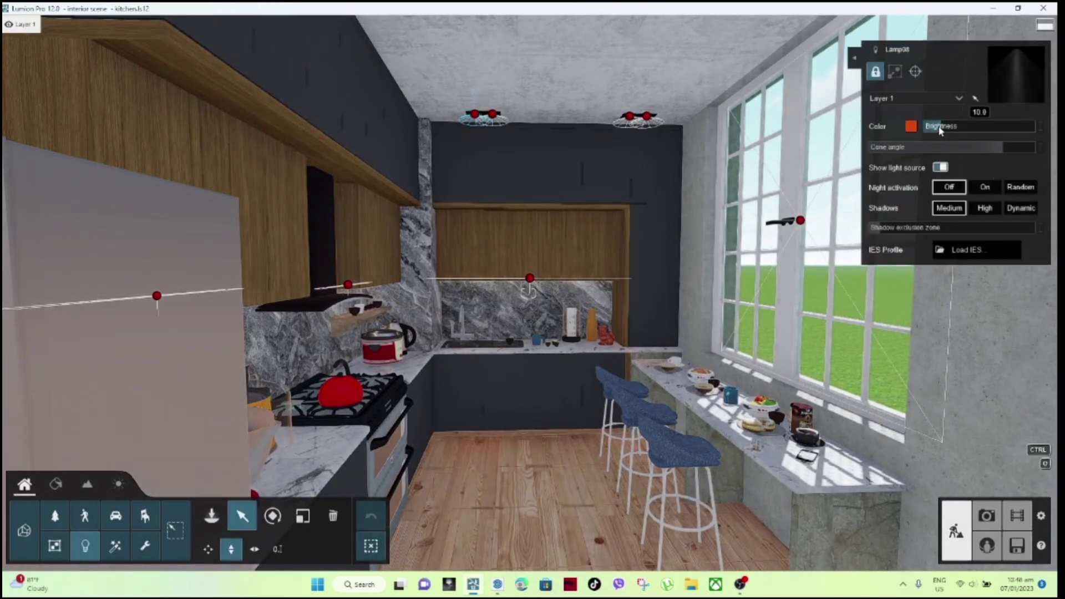
# Set Lamp08 and the second ceiling lamp to white 6400 K colour temperature.
pyautogui.click(911, 126)
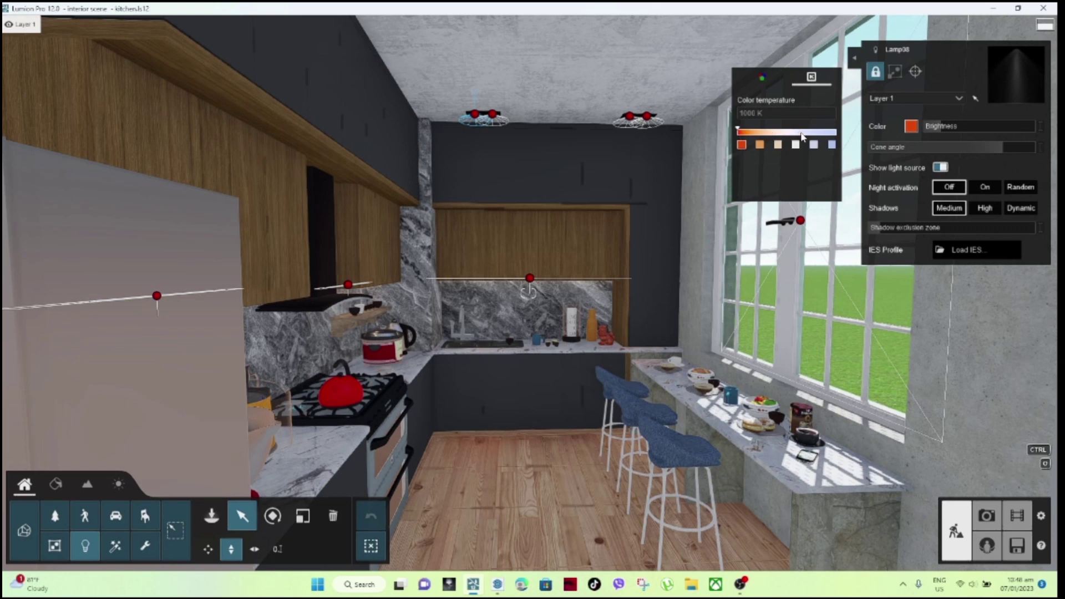
pyautogui.click(791, 133)
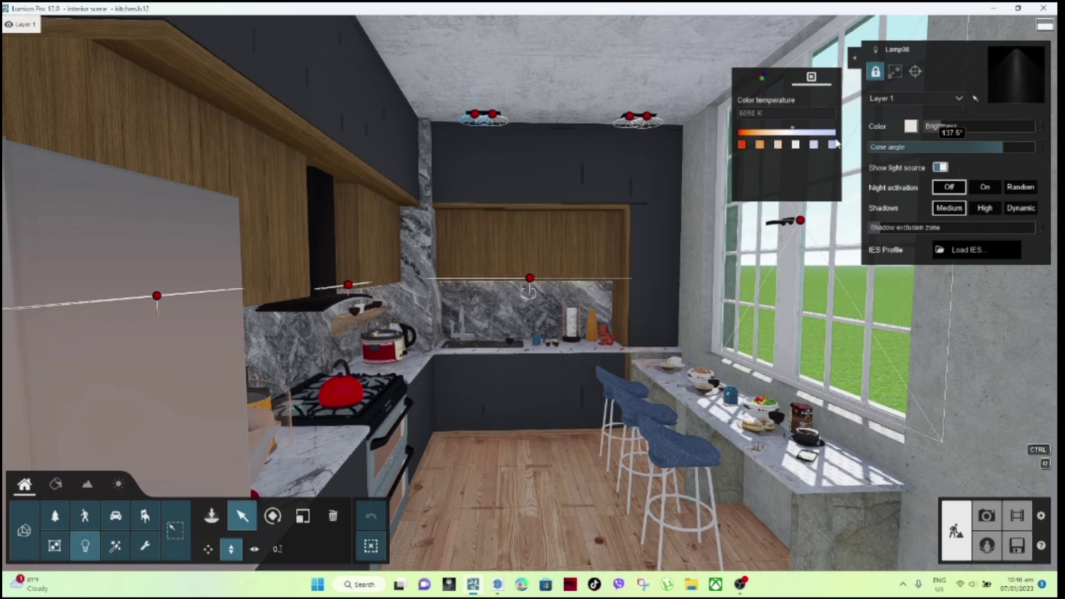
pyautogui.click(796, 144)
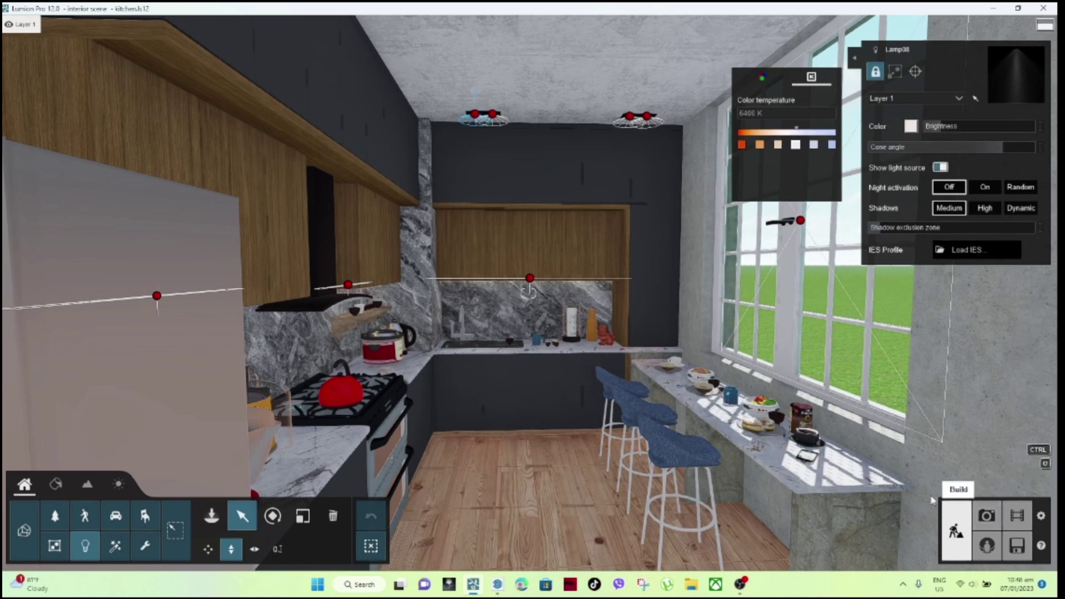
pyautogui.click(496, 115)
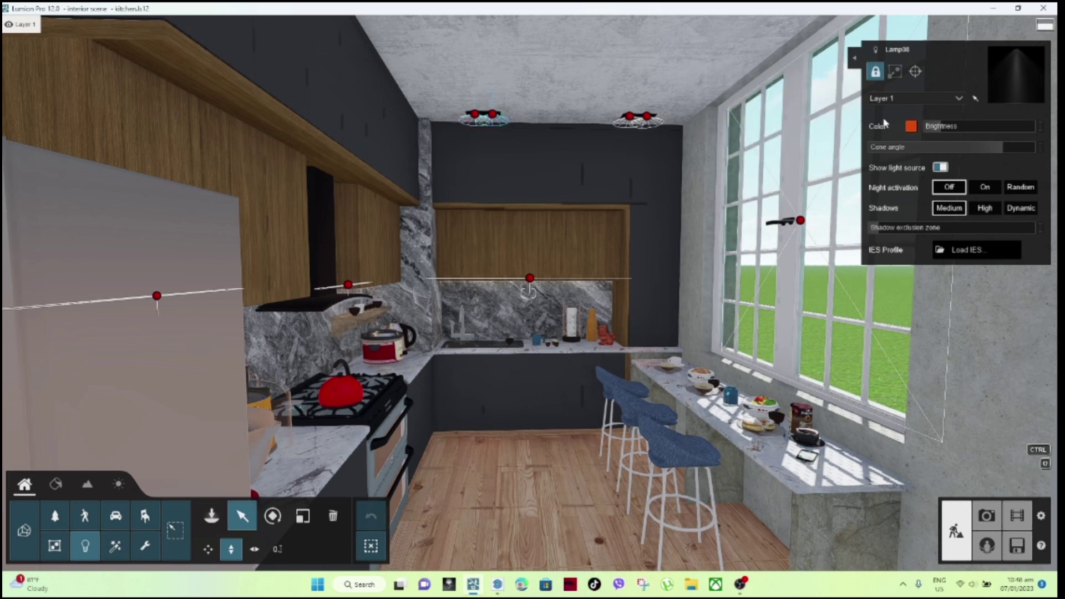
pyautogui.click(910, 126)
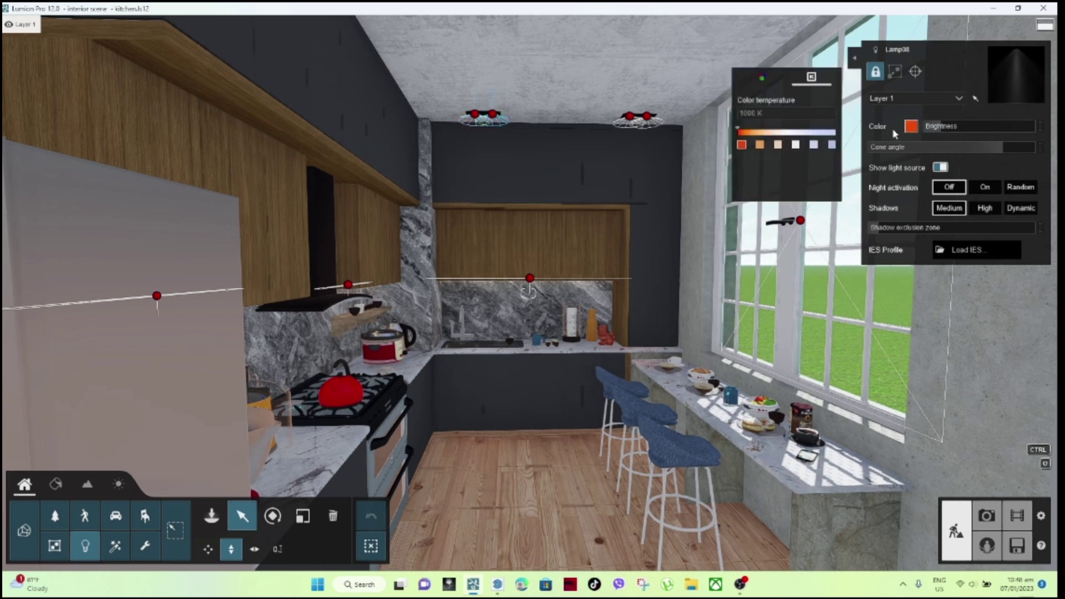
pyautogui.click(796, 132)
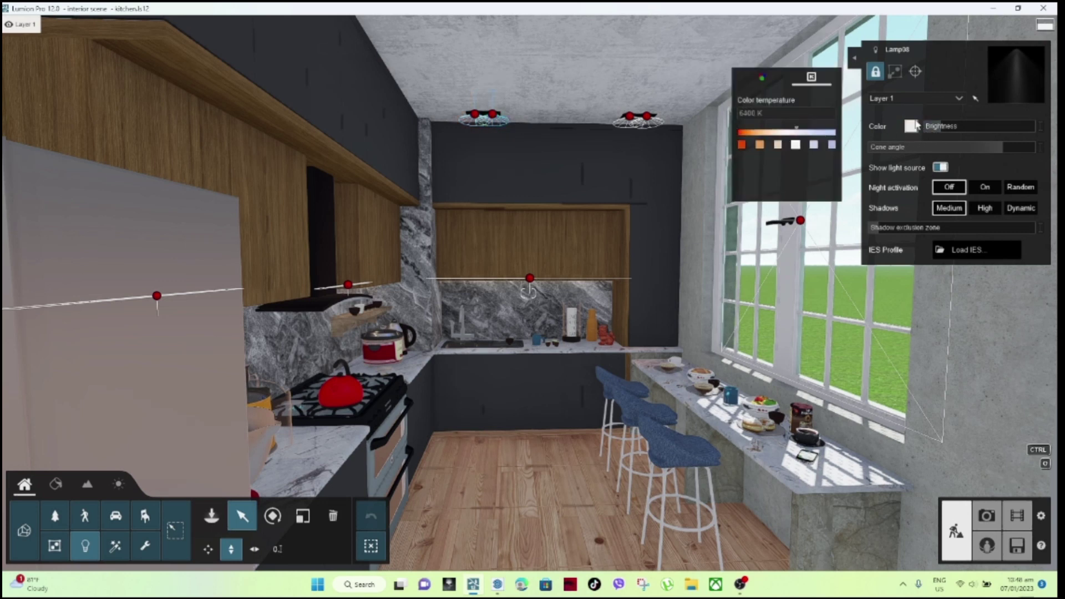
# Give the remaining two ceiling lamps the 6400 K preset too, then view in Photo mode.
pyautogui.click(633, 119)
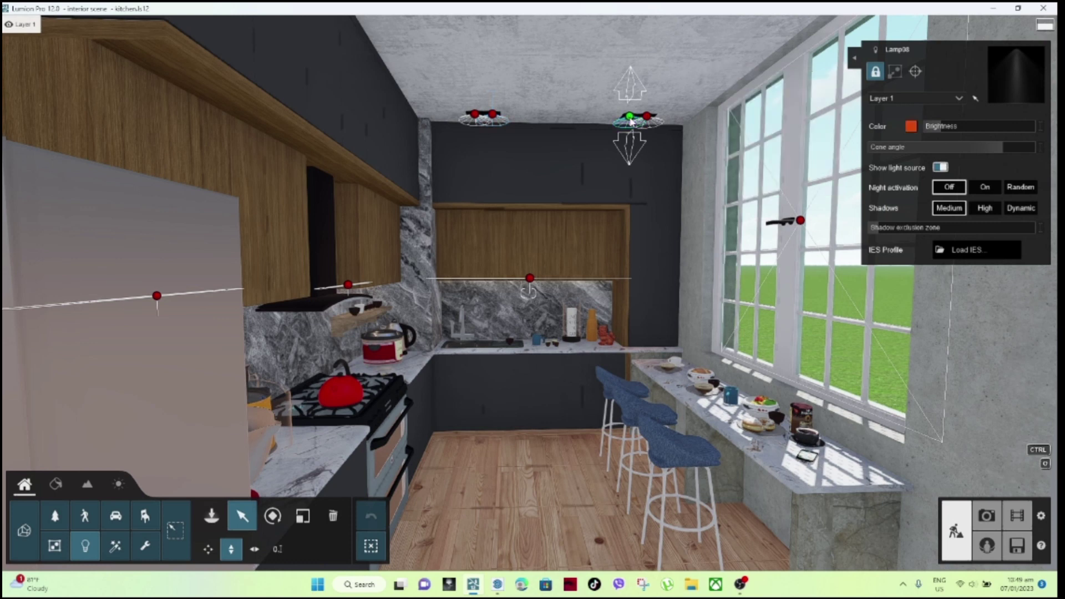
pyautogui.click(911, 127)
pyautogui.click(796, 146)
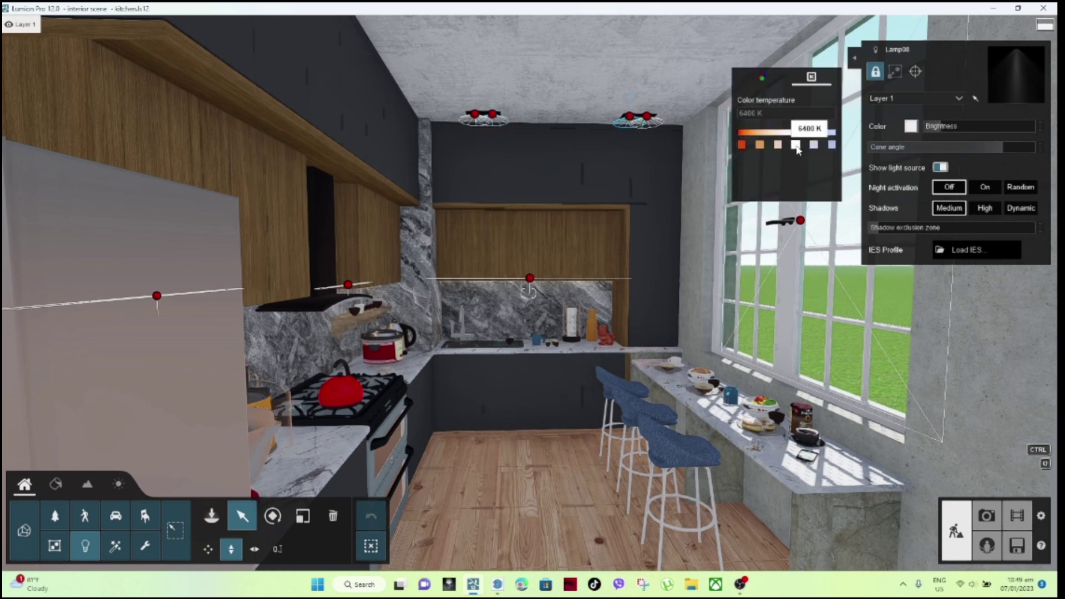
pyautogui.click(647, 119)
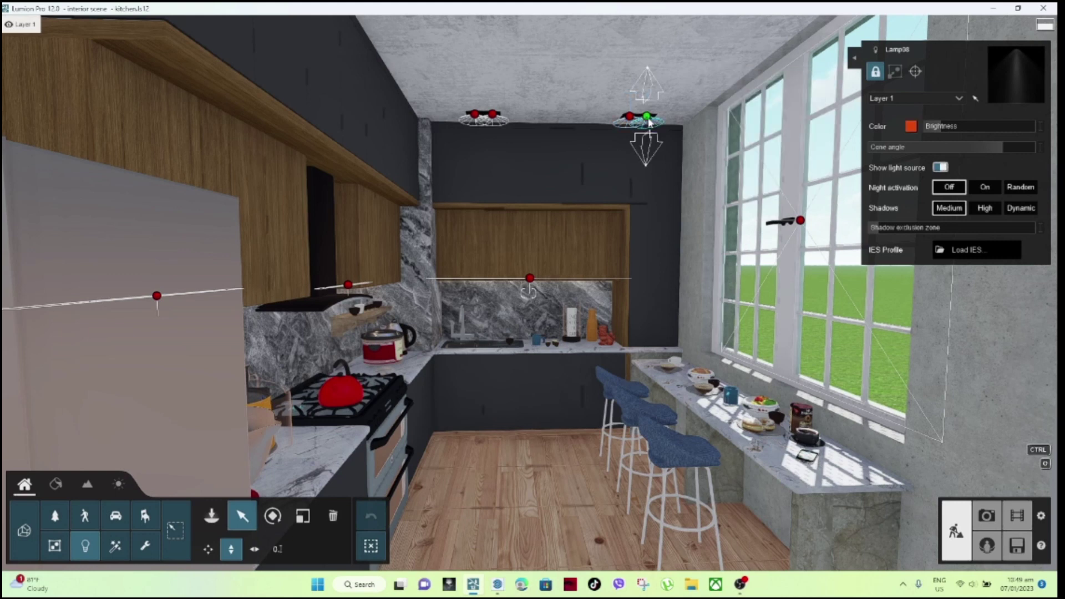
pyautogui.click(911, 127)
pyautogui.click(796, 146)
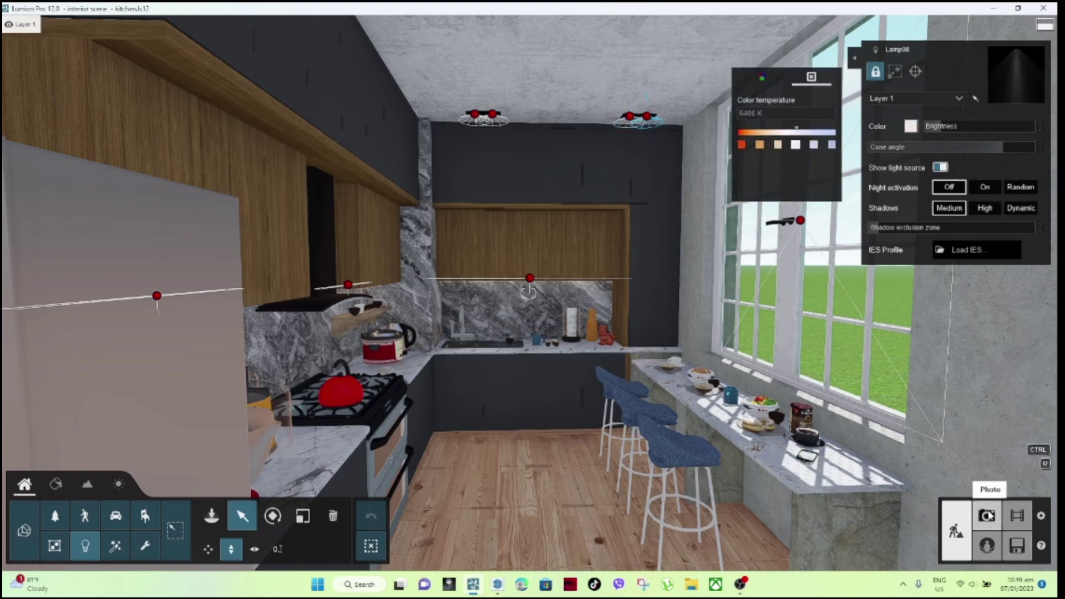
pyautogui.click(988, 516)
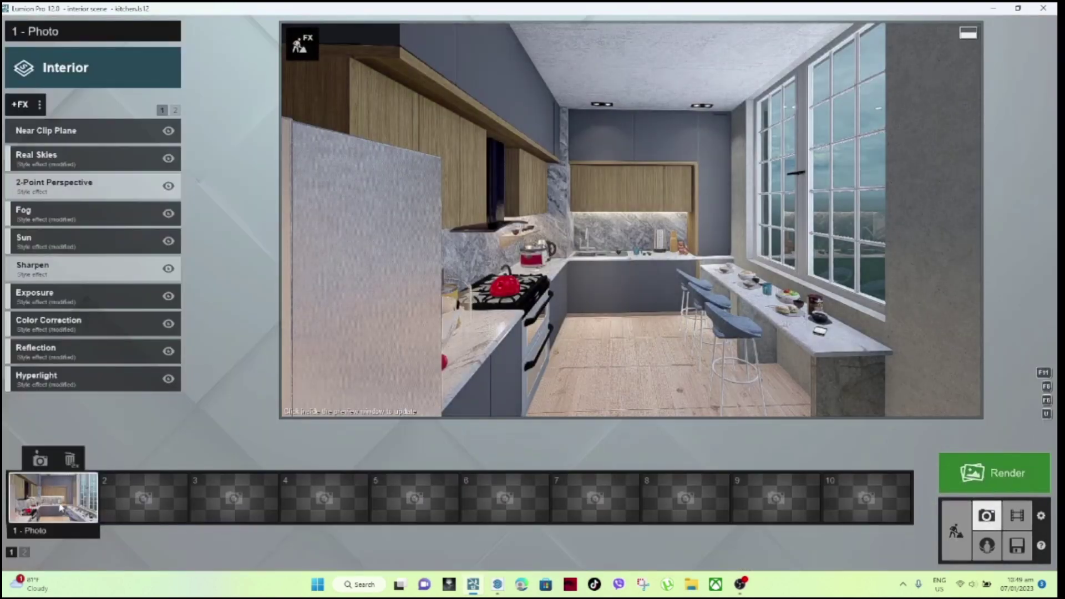
# Re-render the preview from the Photo 1 camera and go back to Build mode.
pyautogui.click(60, 508)
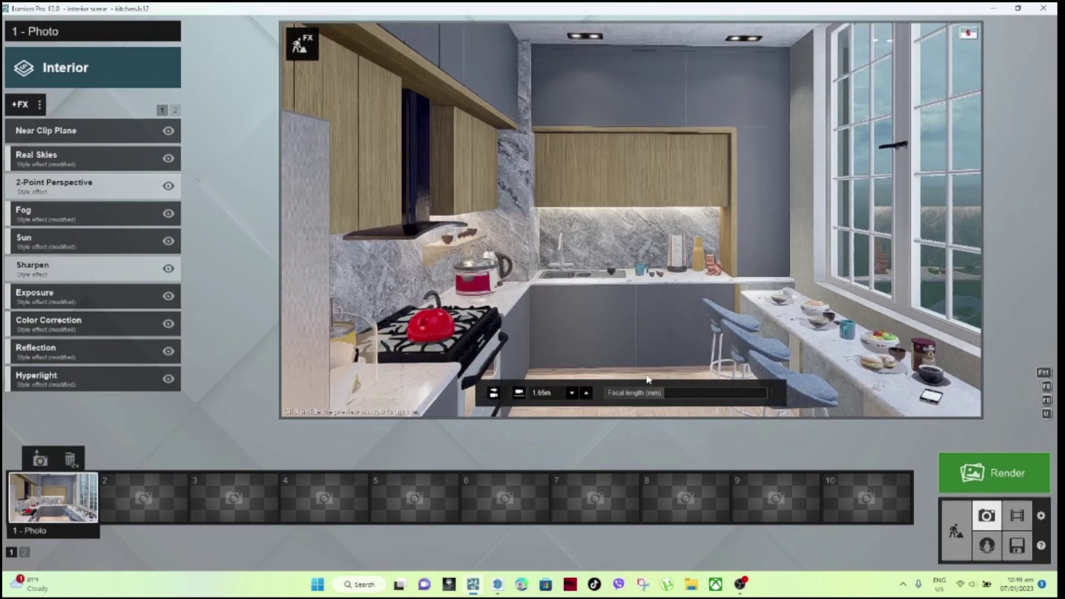
pyautogui.click(667, 380)
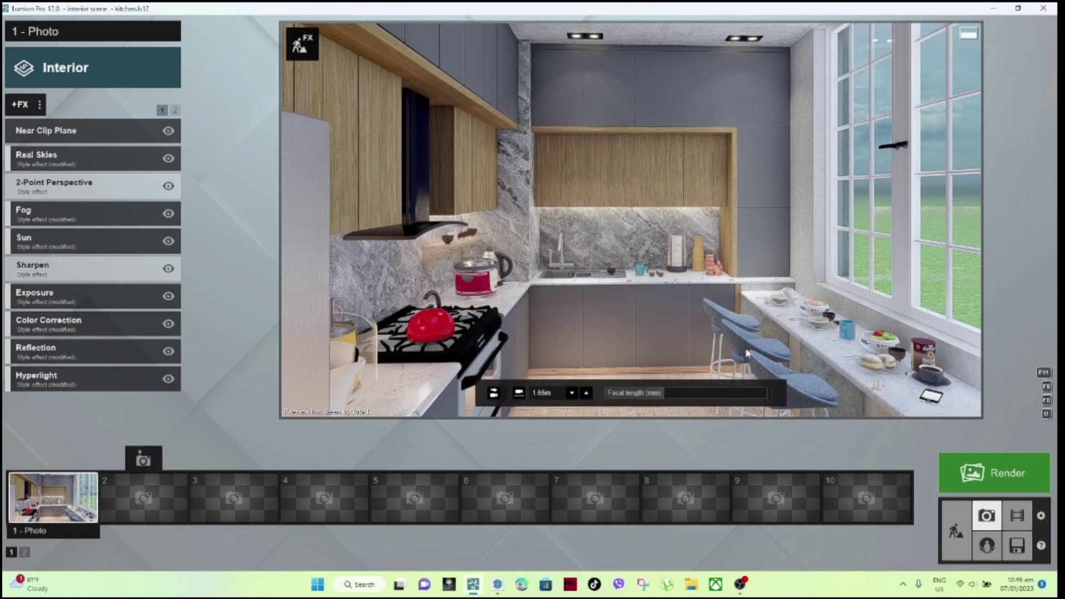
pyautogui.click(956, 535)
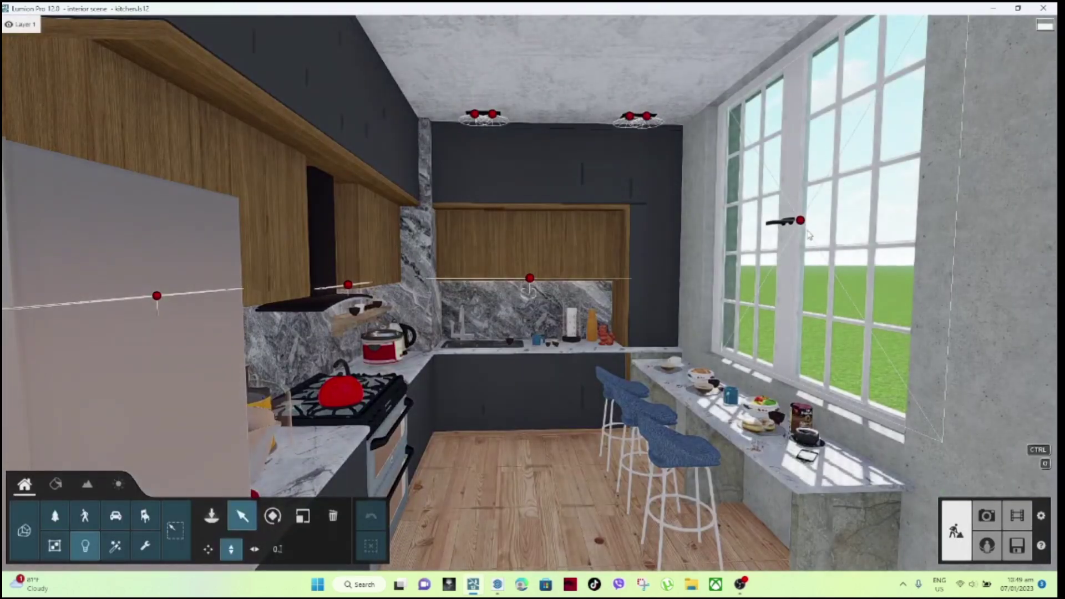
# Raise the window area light to brightness 17.7 with a 1.5 falloff, night activation left off, then return to Photo mode.
pyautogui.click(800, 222)
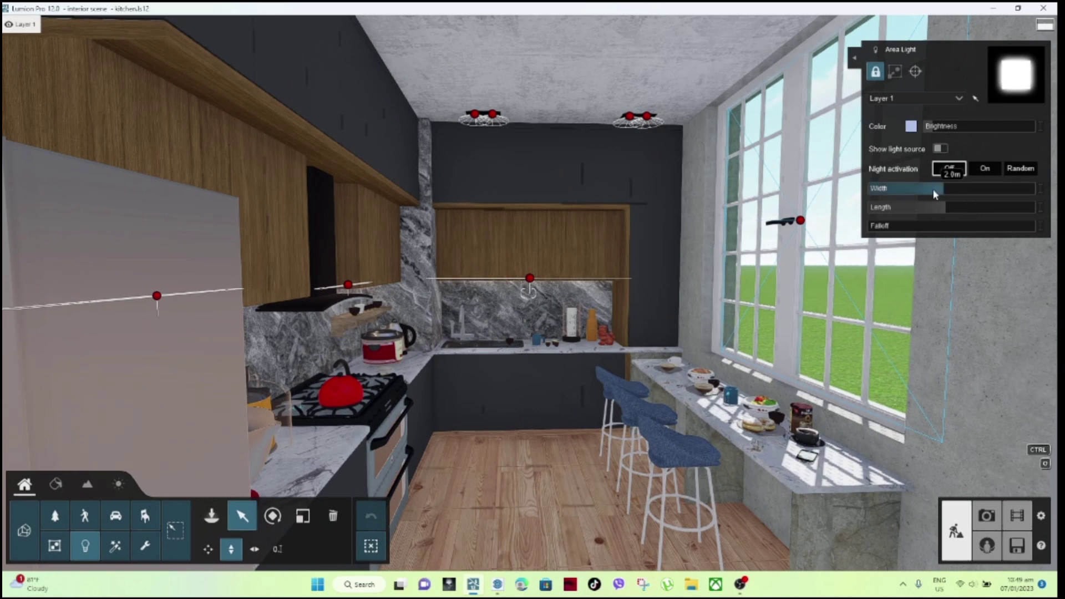
pyautogui.moveTo(933, 125); pyautogui.dragTo(942, 126)
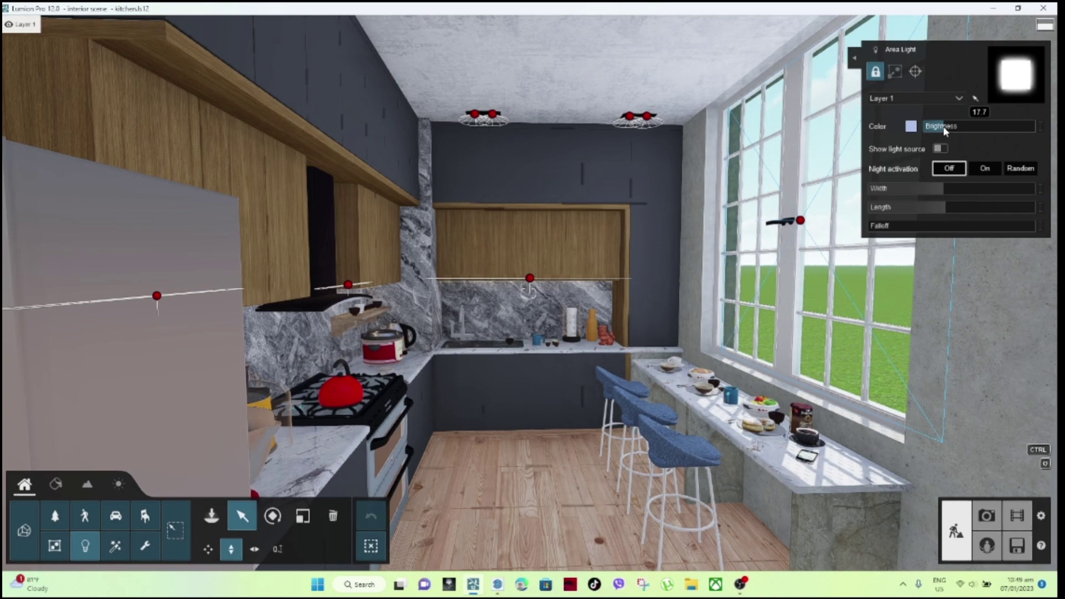
pyautogui.click(980, 172)
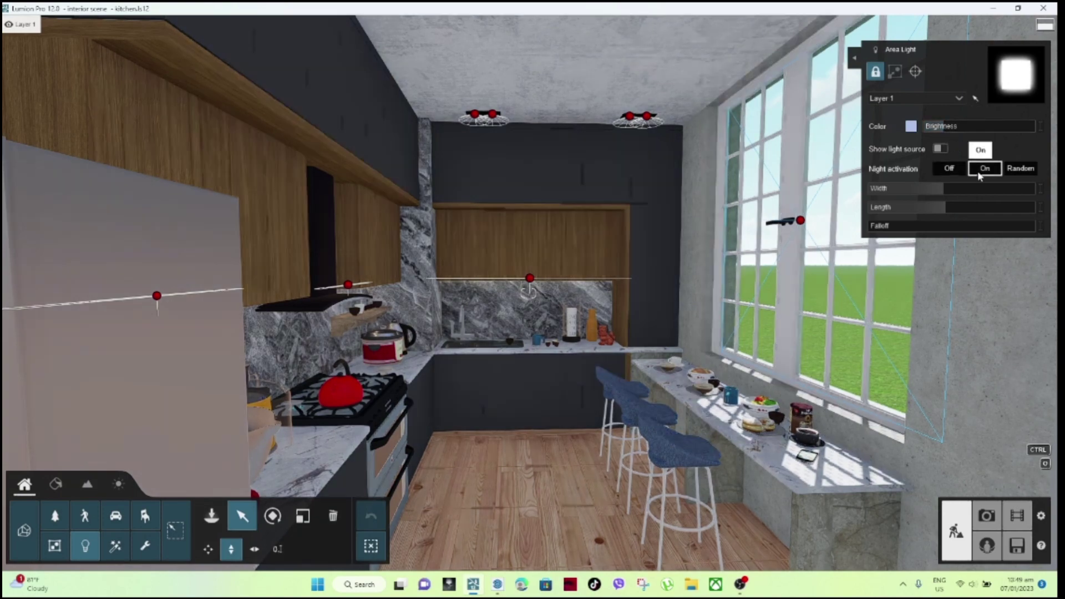
pyautogui.click(956, 168)
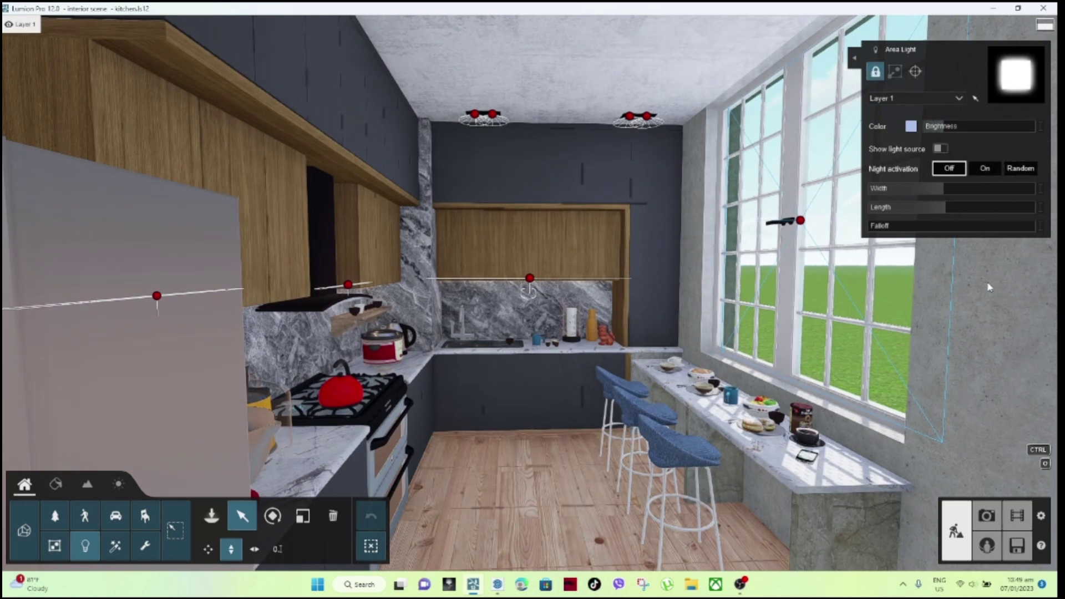
pyautogui.moveTo(880, 226)
pyautogui.moveTo(866, 230); pyautogui.dragTo(881, 229)
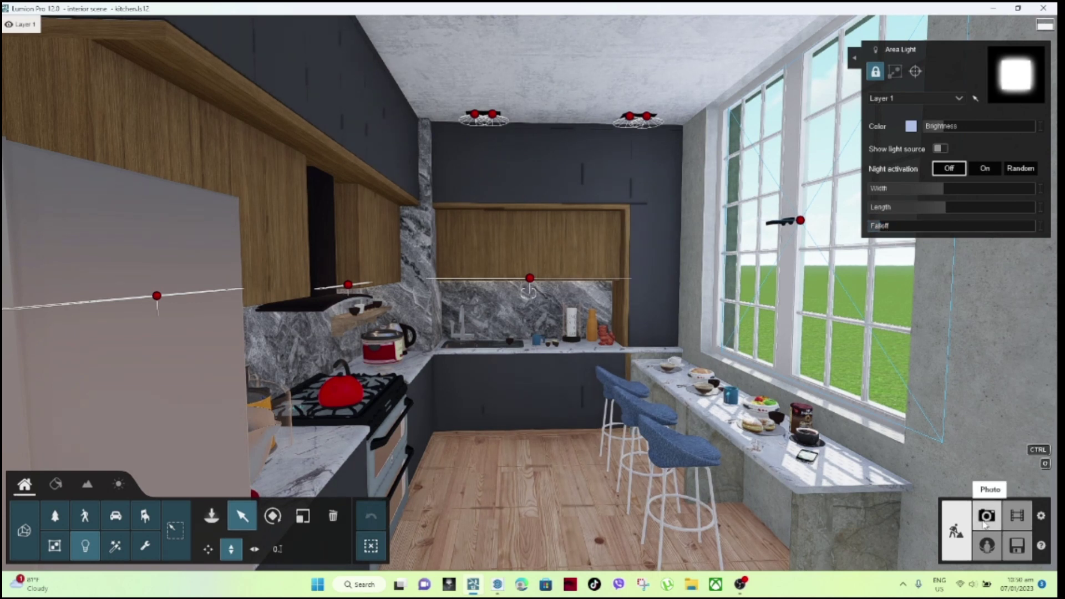
pyautogui.click(647, 117)
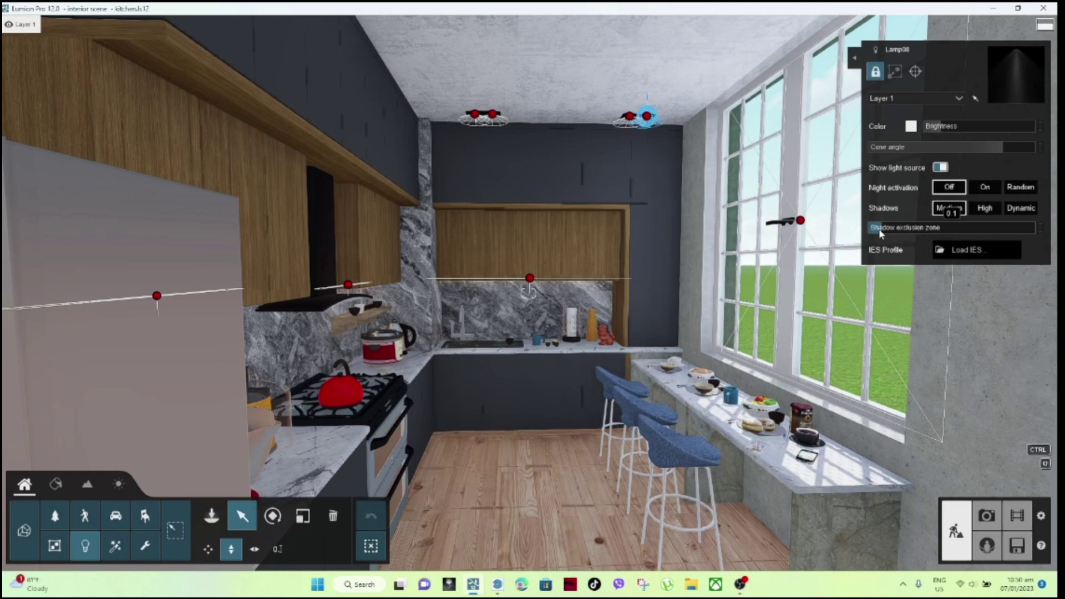
pyautogui.click(986, 515)
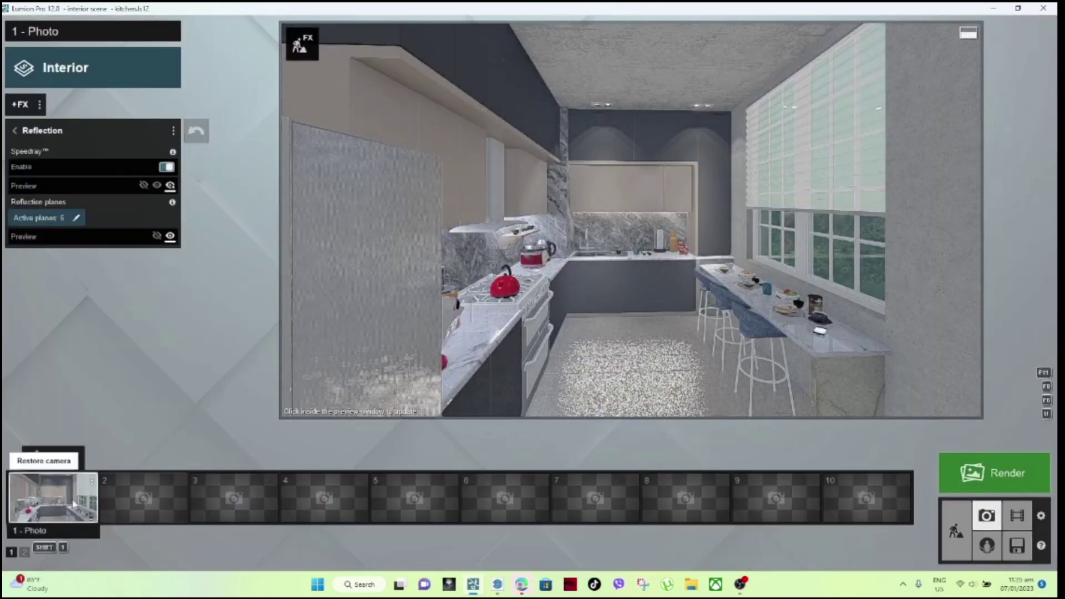
# Restore the Photo 1 camera, refresh its preview, and return to Build mode's material editor.
pyautogui.click(73, 503)
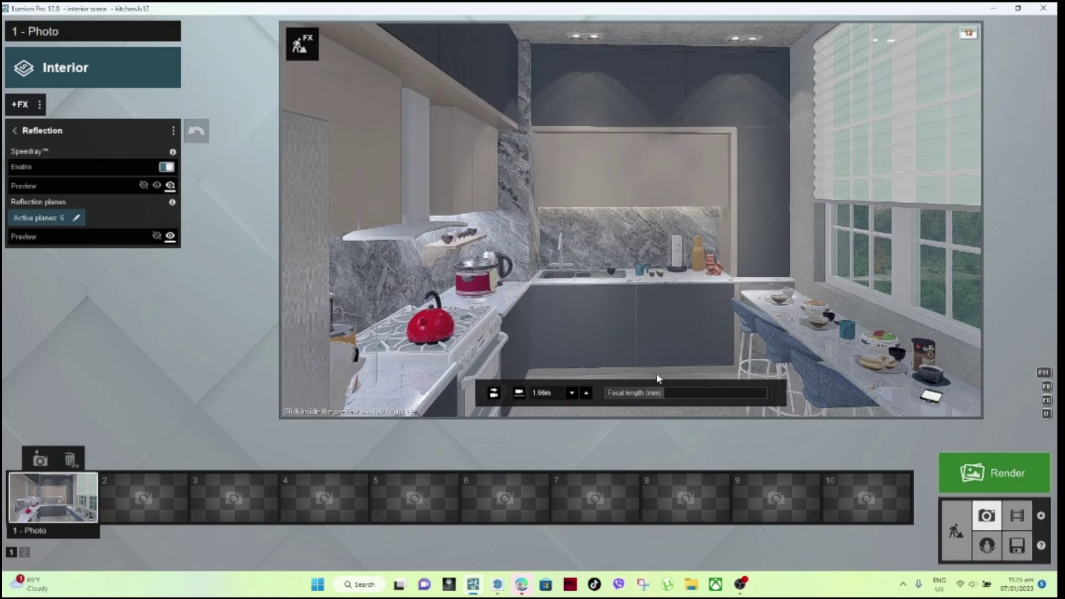
pyautogui.click(657, 378)
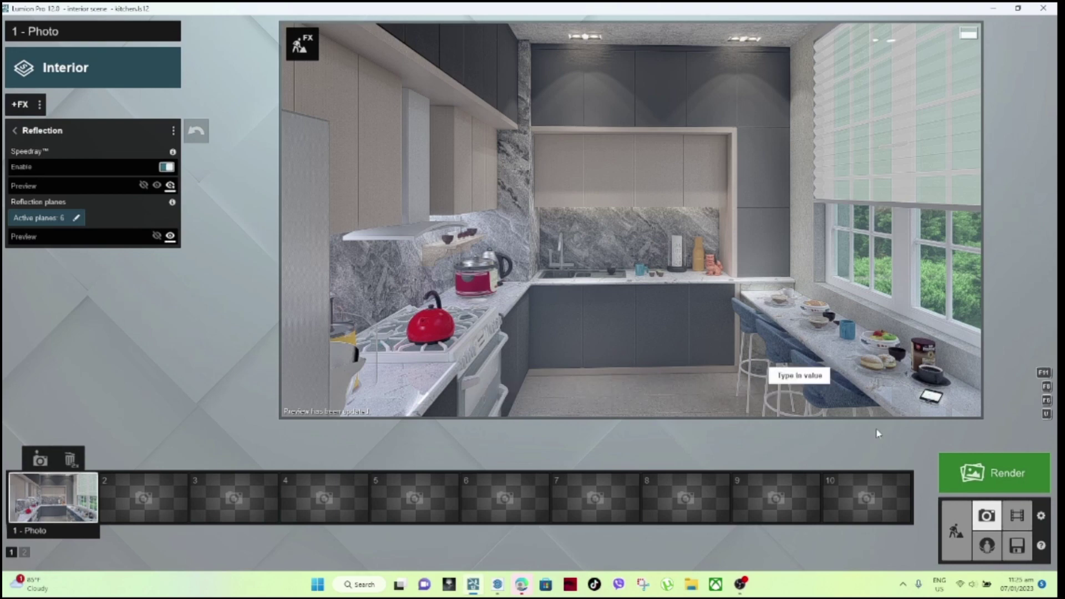
pyautogui.click(955, 531)
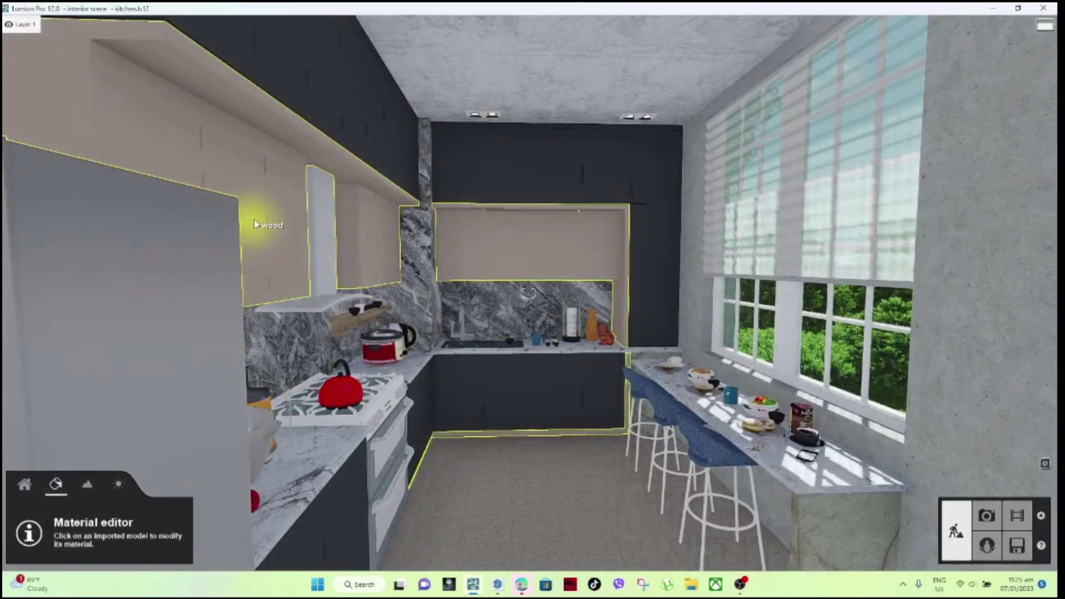
# Give the upper cabinets' Poli Wood Fine 004 VAR1 3K relief 2.0 and more gloss, then view Photo 1.
pyautogui.click(257, 218)
pyautogui.moveTo(101, 135)
pyautogui.mouseDown()
pyautogui.moveTo(135, 141)
pyautogui.moveTo(118, 147)
pyautogui.mouseUp()
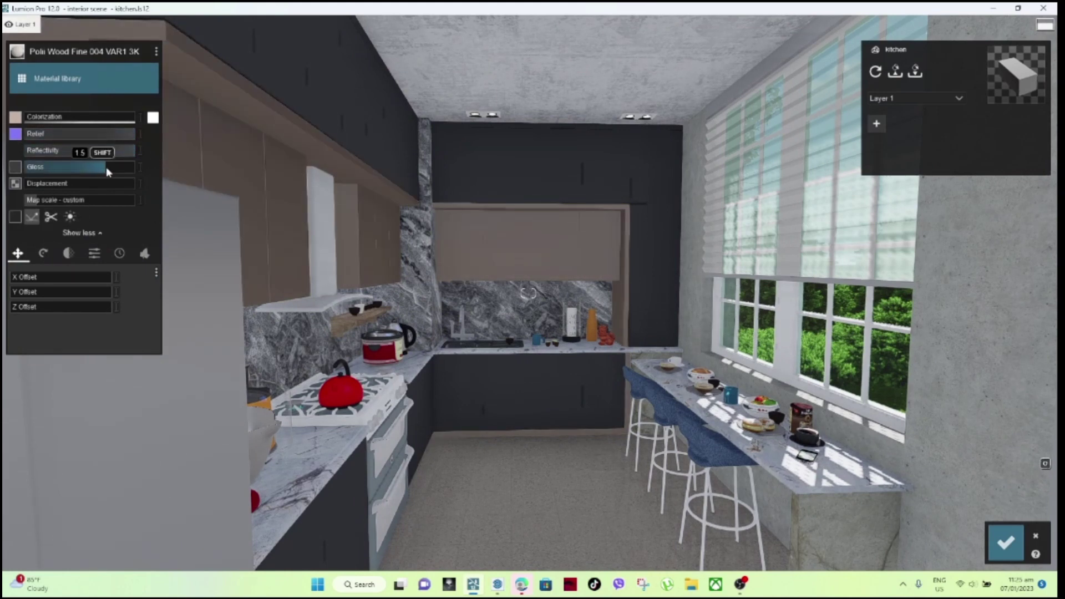
pyautogui.moveTo(106, 167); pyautogui.dragTo(115, 167)
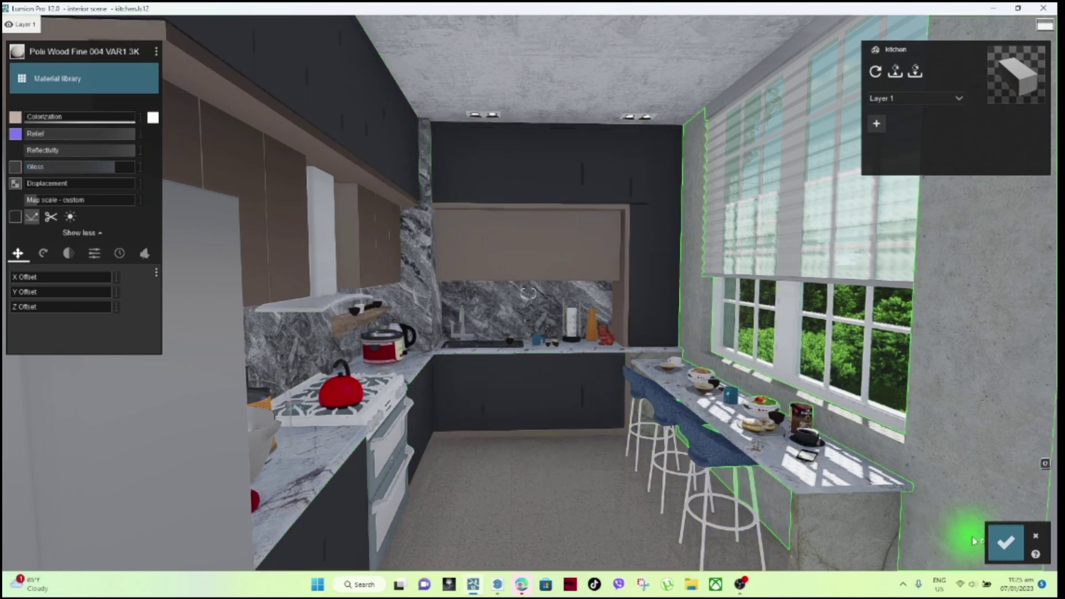
pyautogui.click(1005, 542)
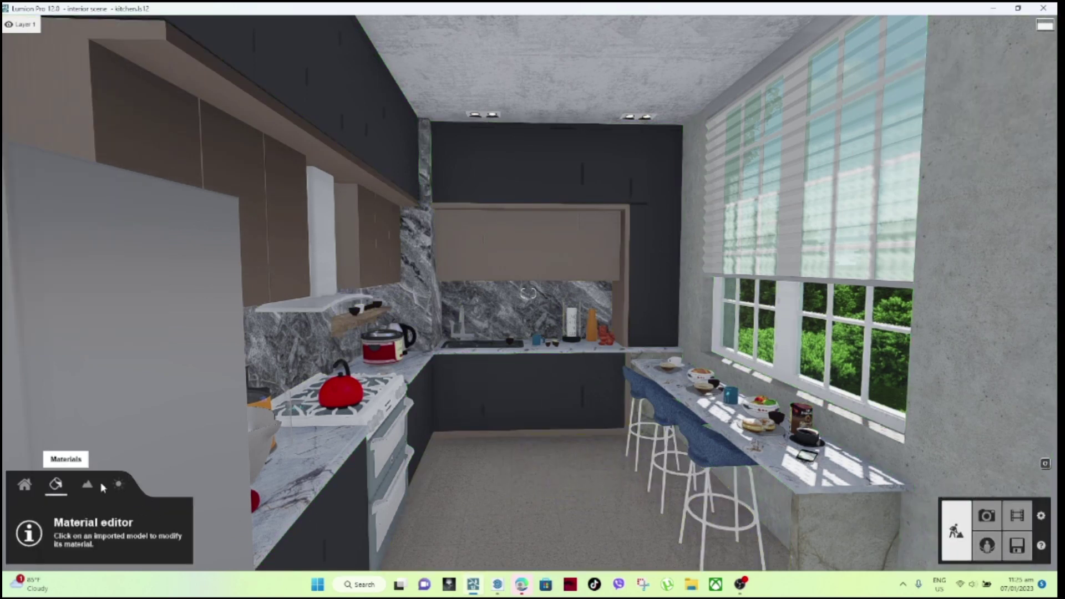
pyautogui.click(986, 517)
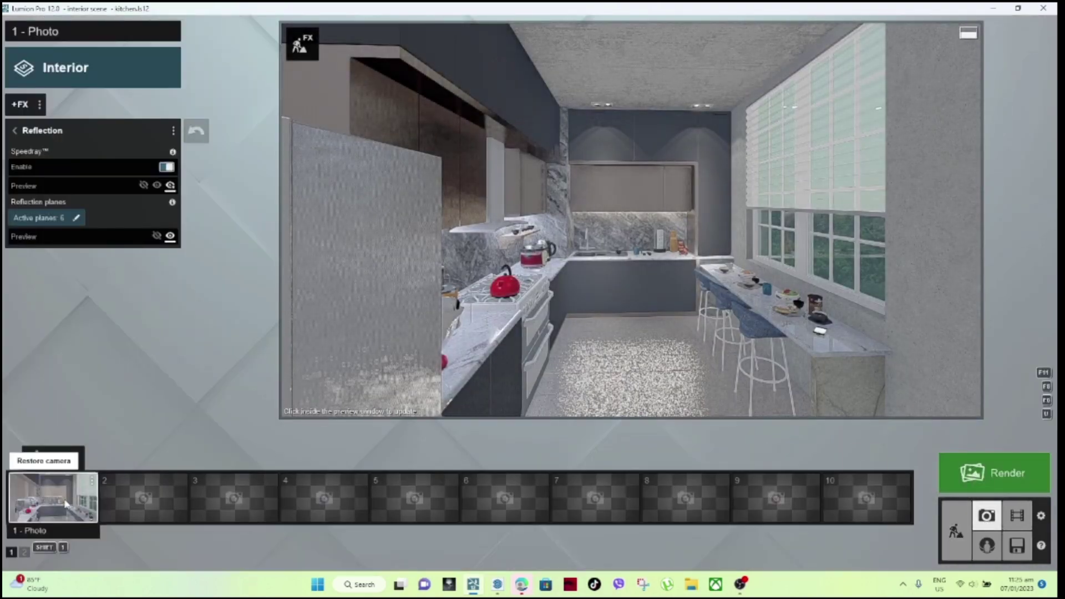
pyautogui.click(65, 502)
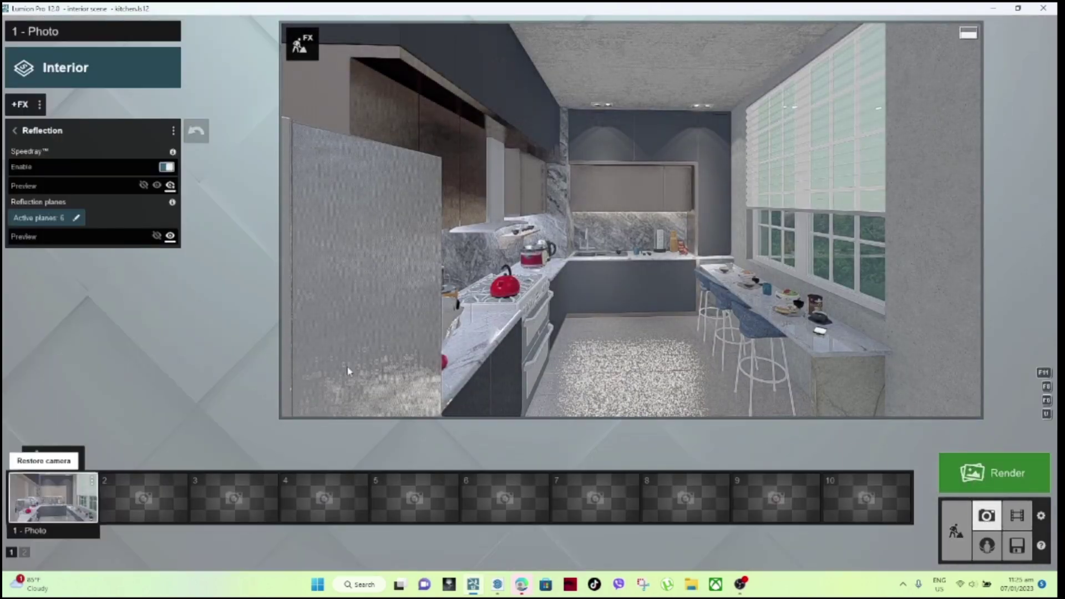
# Refresh the Photo 1 preview at higher quality, then return to Build mode.
pyautogui.click(638, 377)
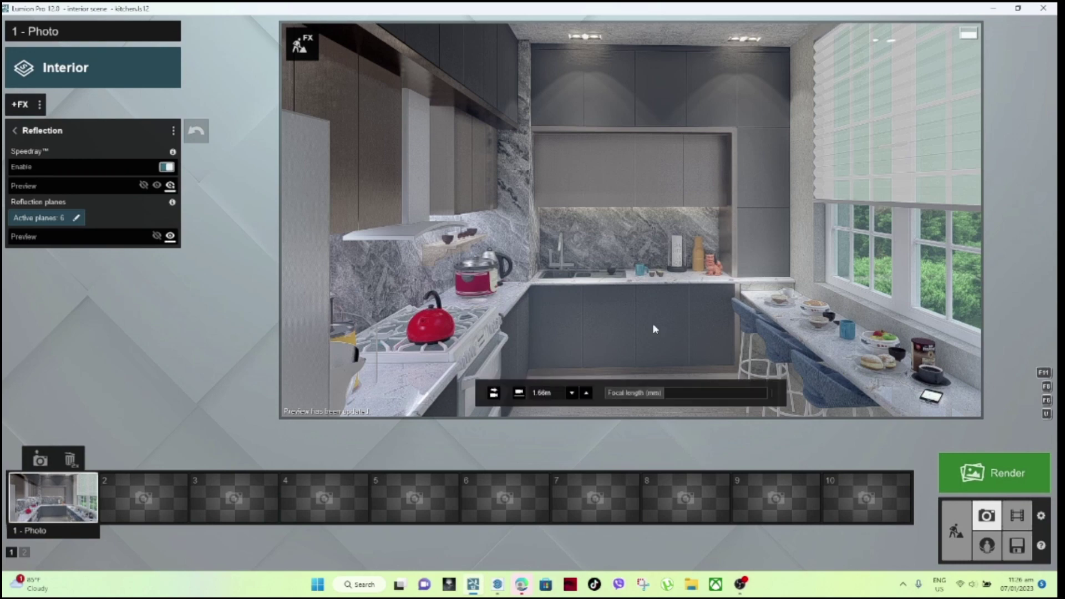
pyautogui.click(955, 531)
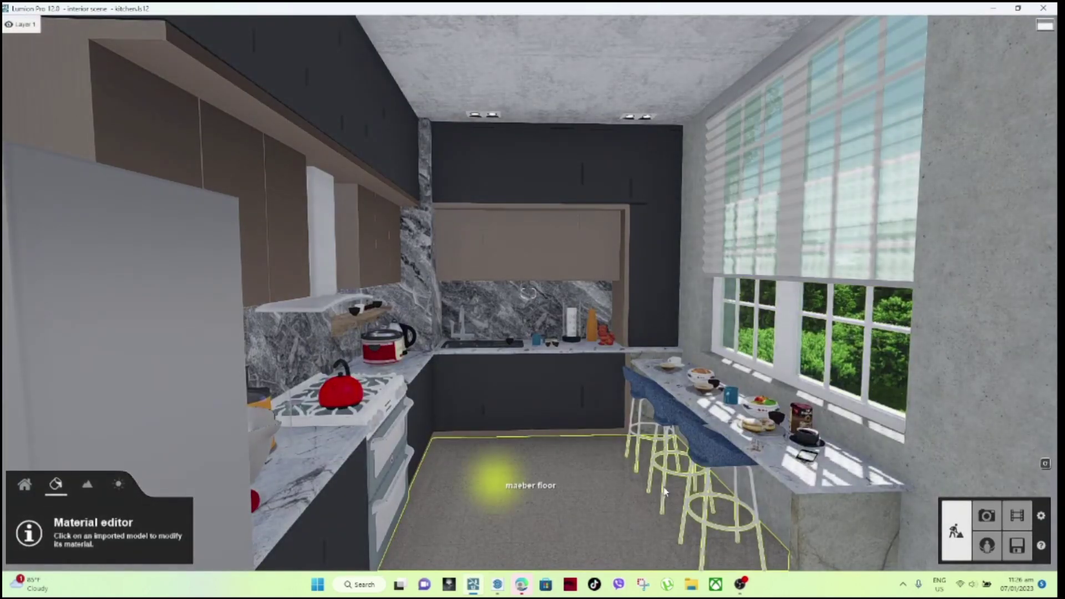
# Set the window area light's brightness to 6.7 and check it in a refreshed photo preview.
pyautogui.click(25, 486)
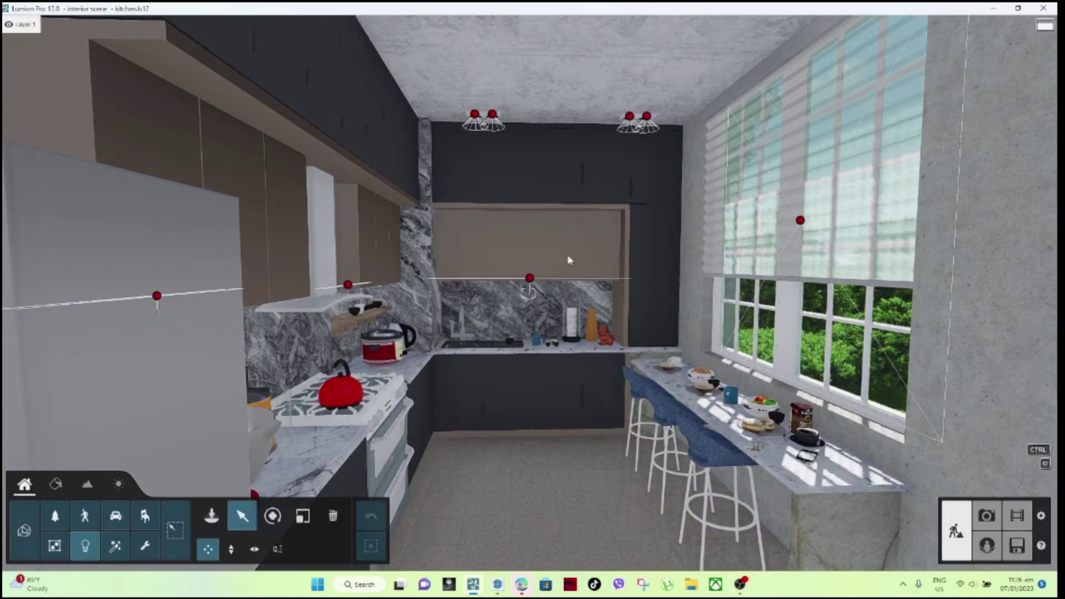
pyautogui.click(800, 221)
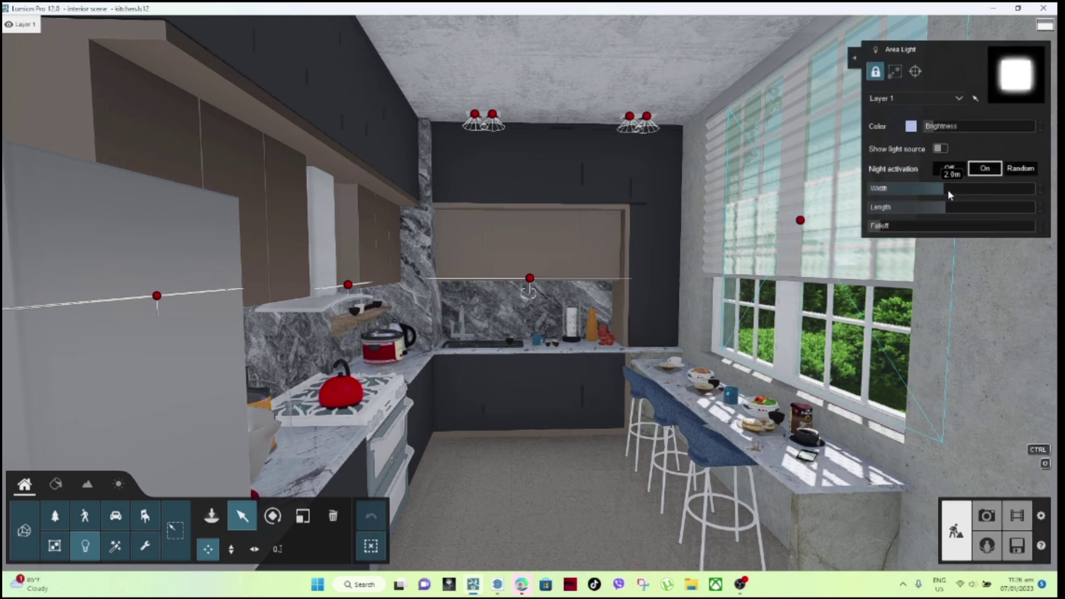
pyautogui.click(936, 125)
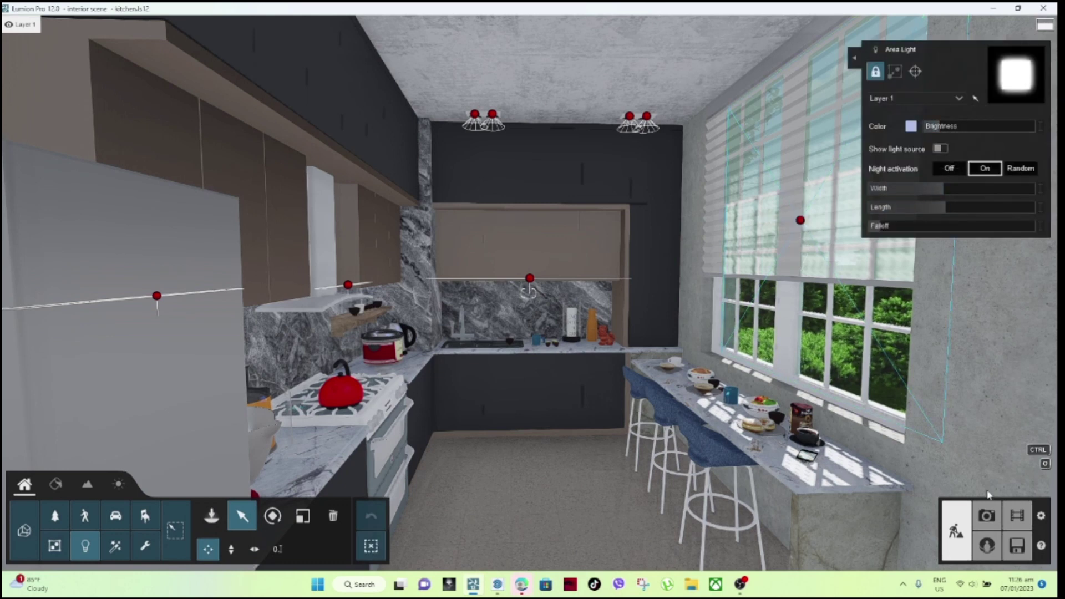
pyautogui.click(987, 521)
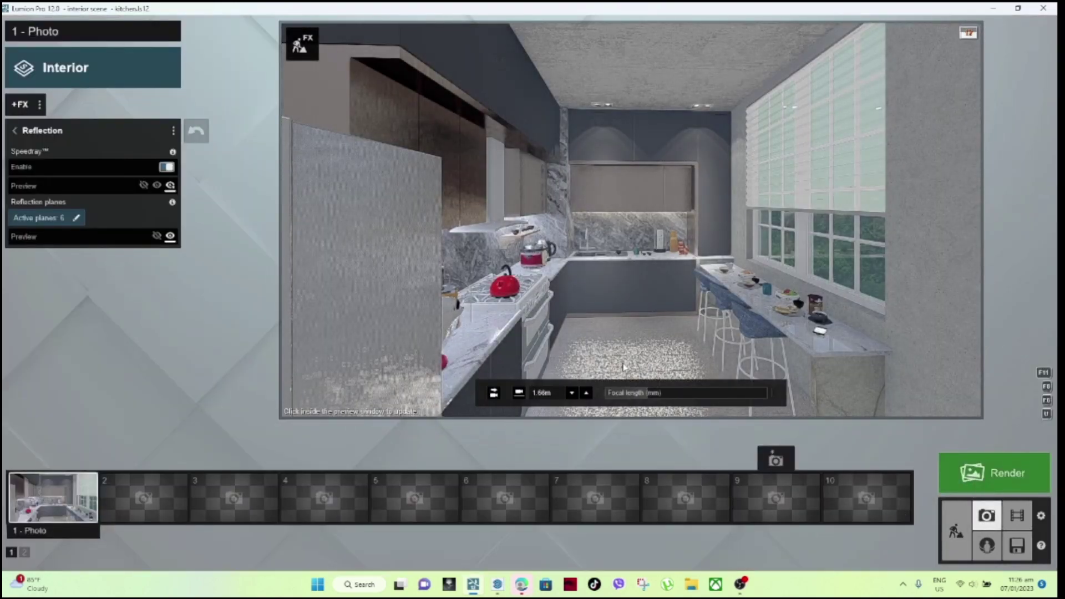
pyautogui.click(623, 367)
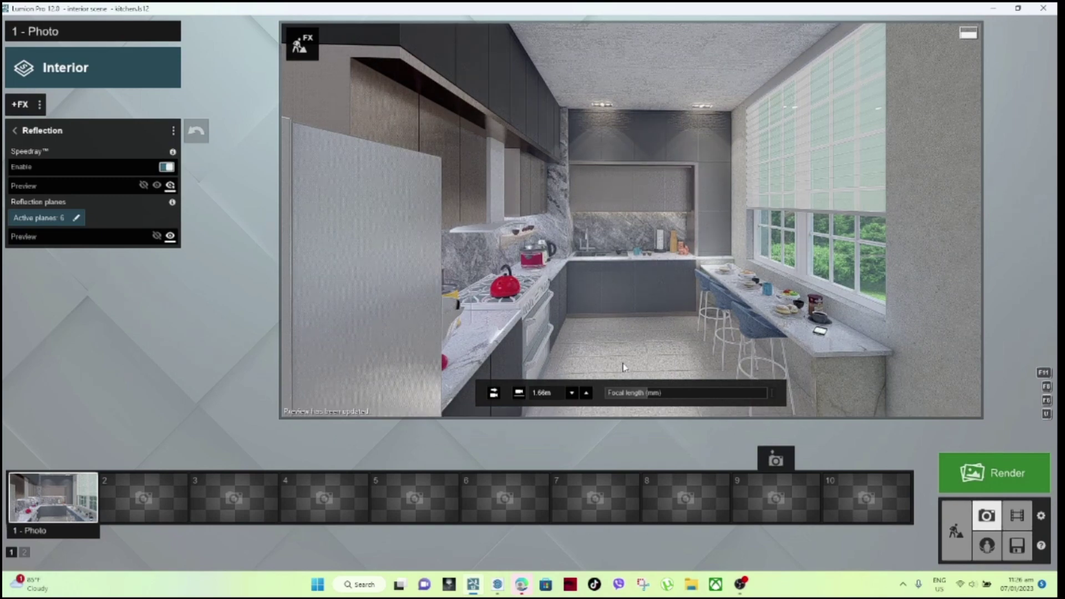
# Switch the window area light's night activation to Off and view the photo preview.
pyautogui.click(955, 531)
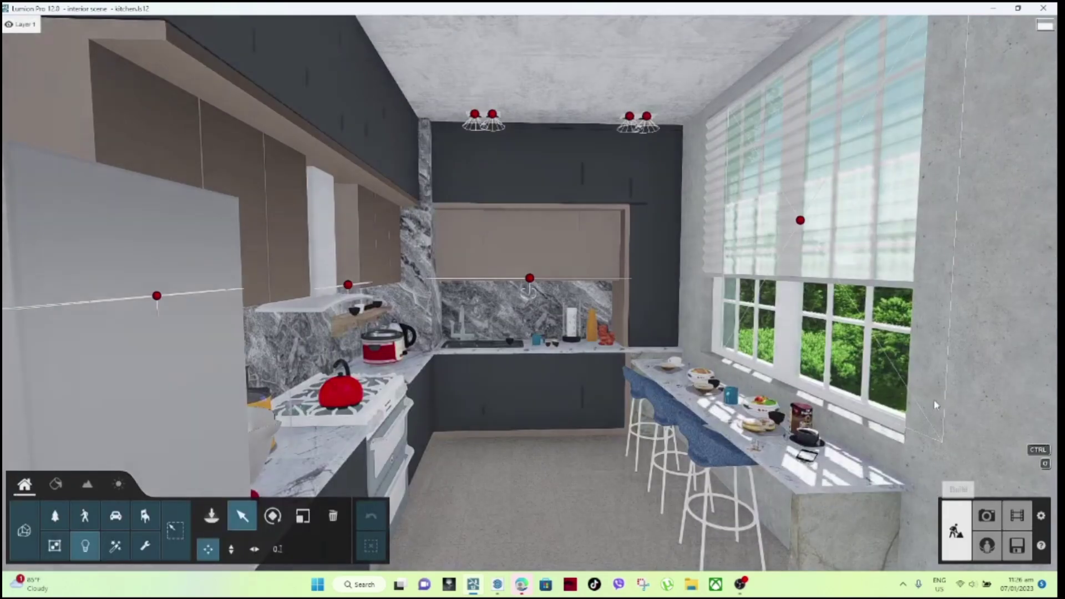
pyautogui.click(799, 220)
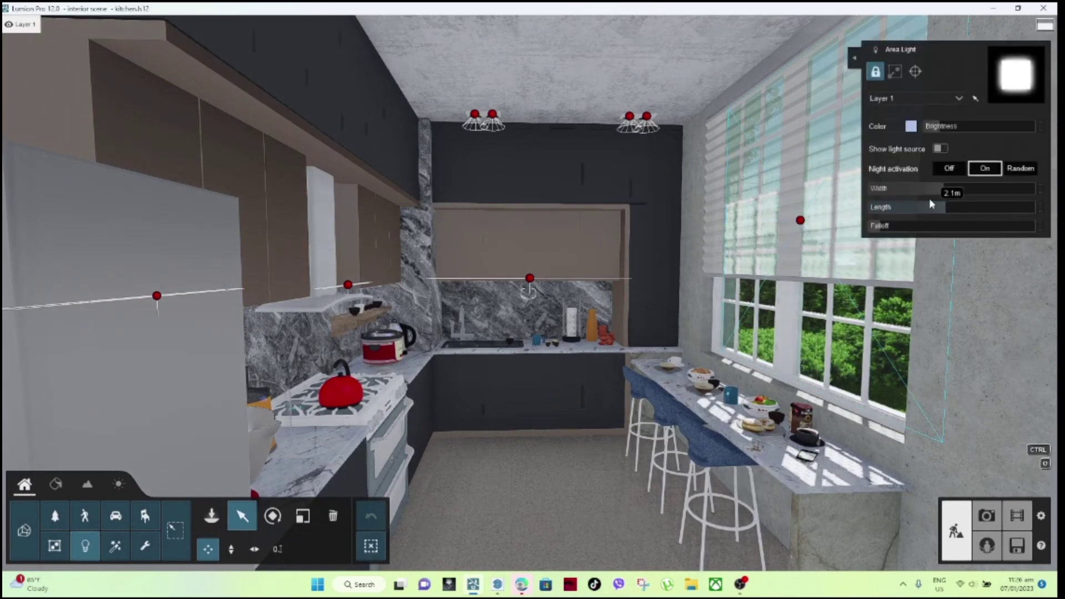
pyautogui.click(950, 169)
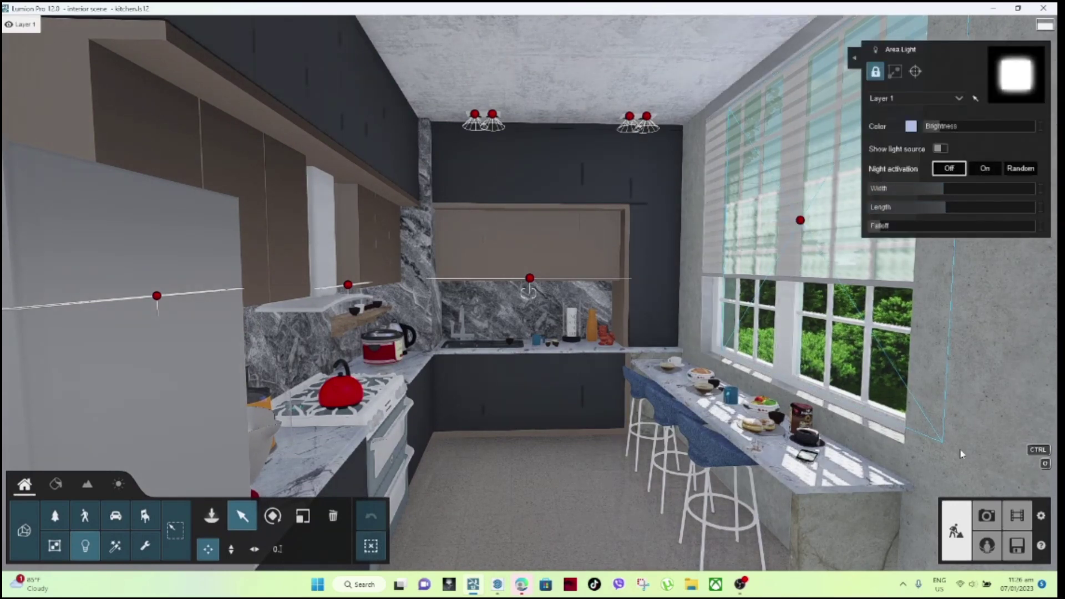
pyautogui.click(990, 524)
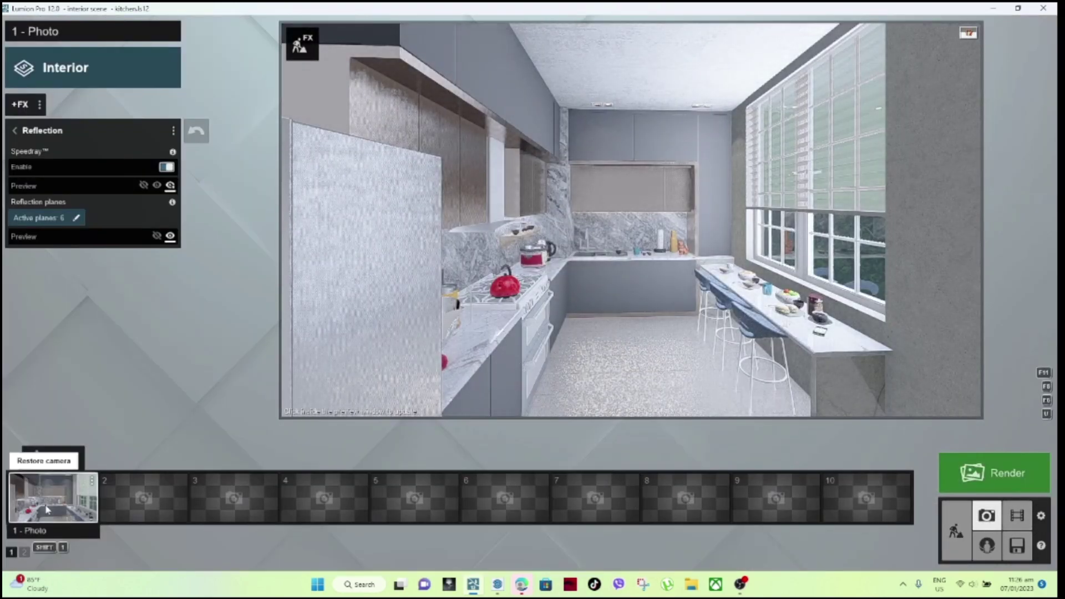
# Restore the Photo 1 camera, refresh its preview, and return to Build mode.
pyautogui.click(53, 497)
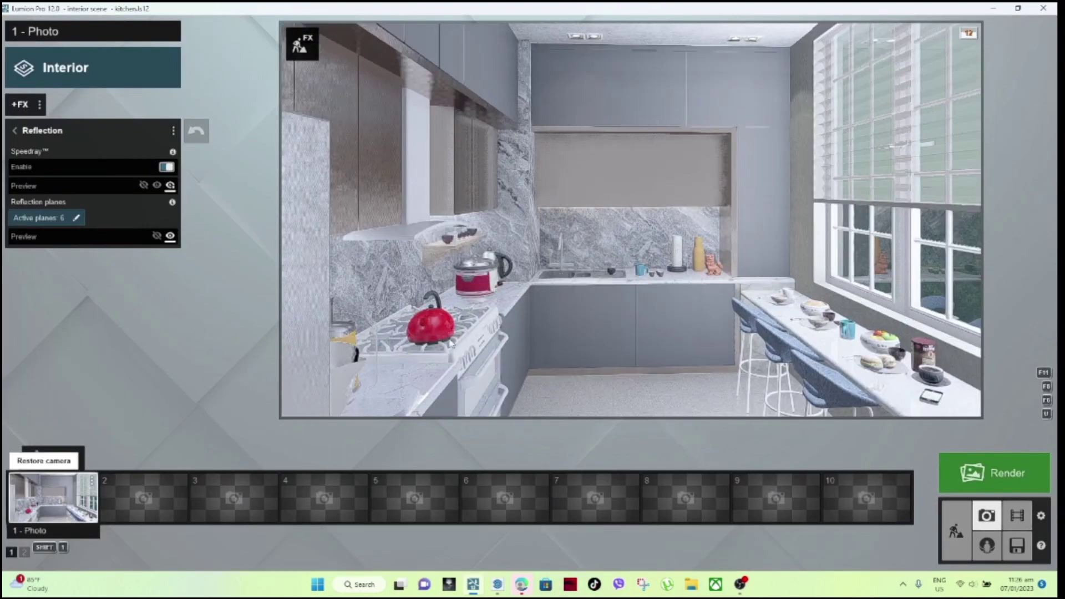
pyautogui.click(631, 379)
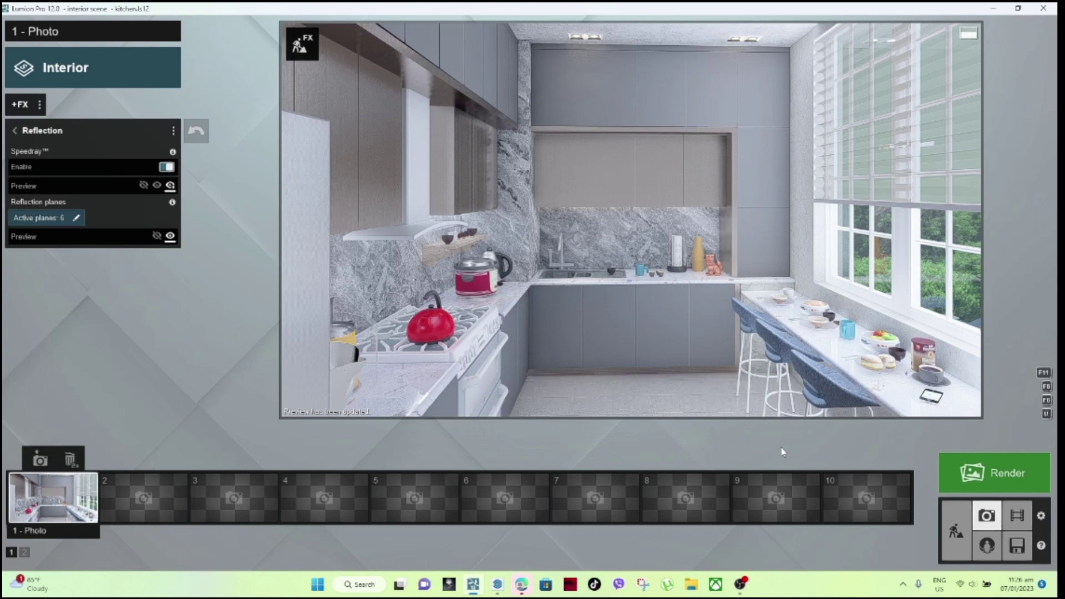
pyautogui.click(955, 529)
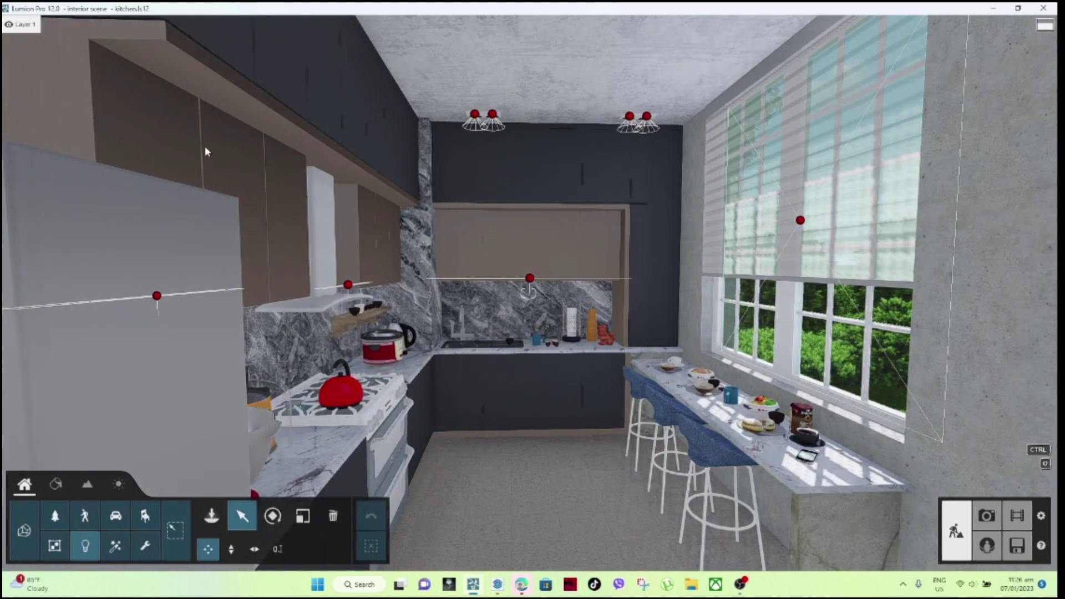
# Lower the light wood cabinet material's reflectivity to 1.8 and gloss to 1.3, and save it.
pyautogui.click(60, 488)
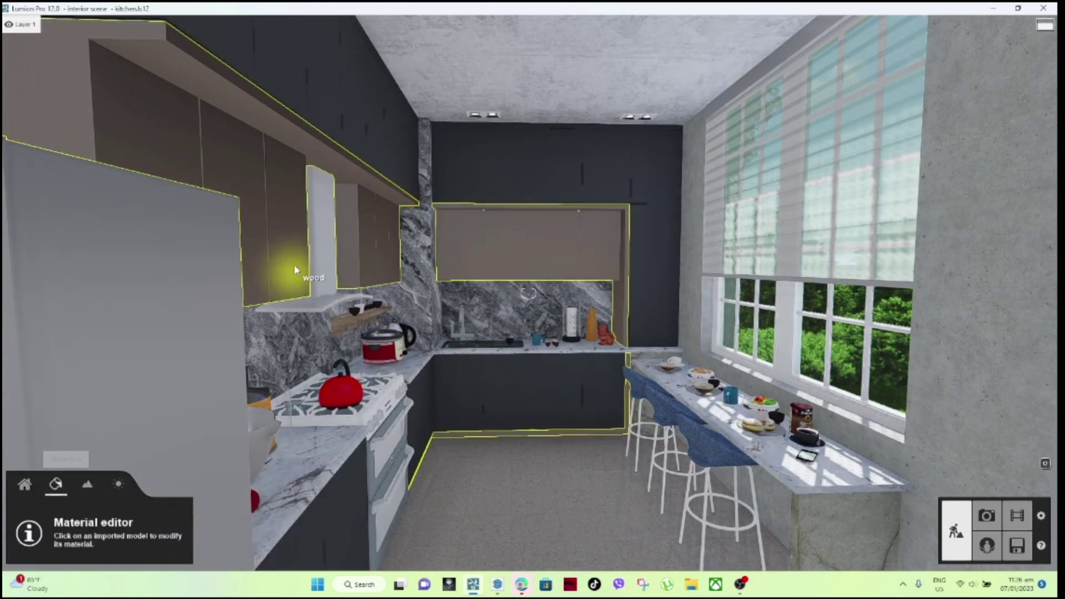
pyautogui.click(308, 261)
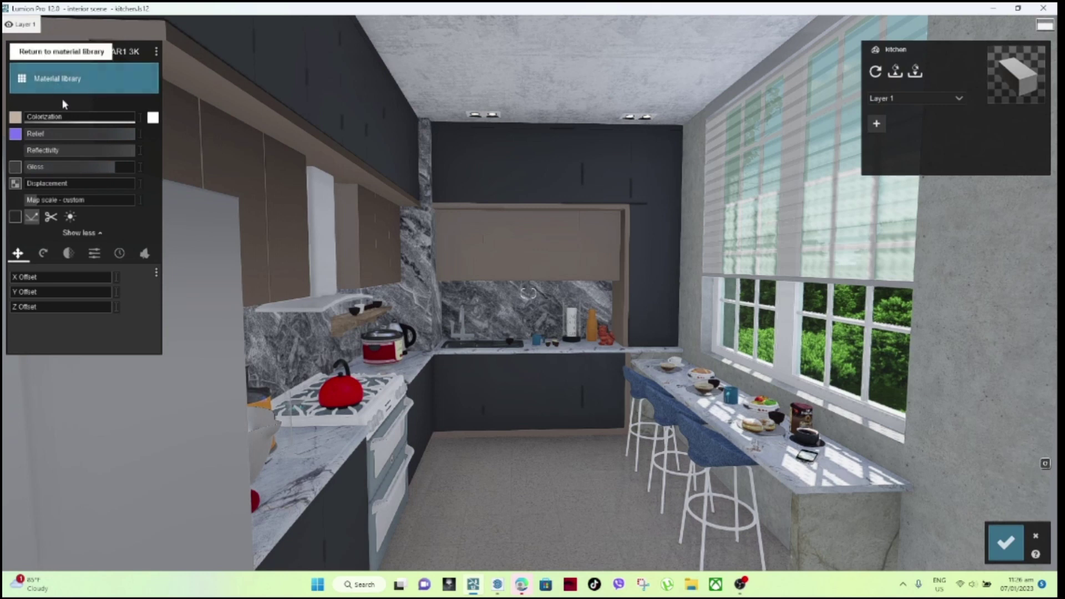
pyautogui.moveTo(79, 149)
pyautogui.click(124, 152)
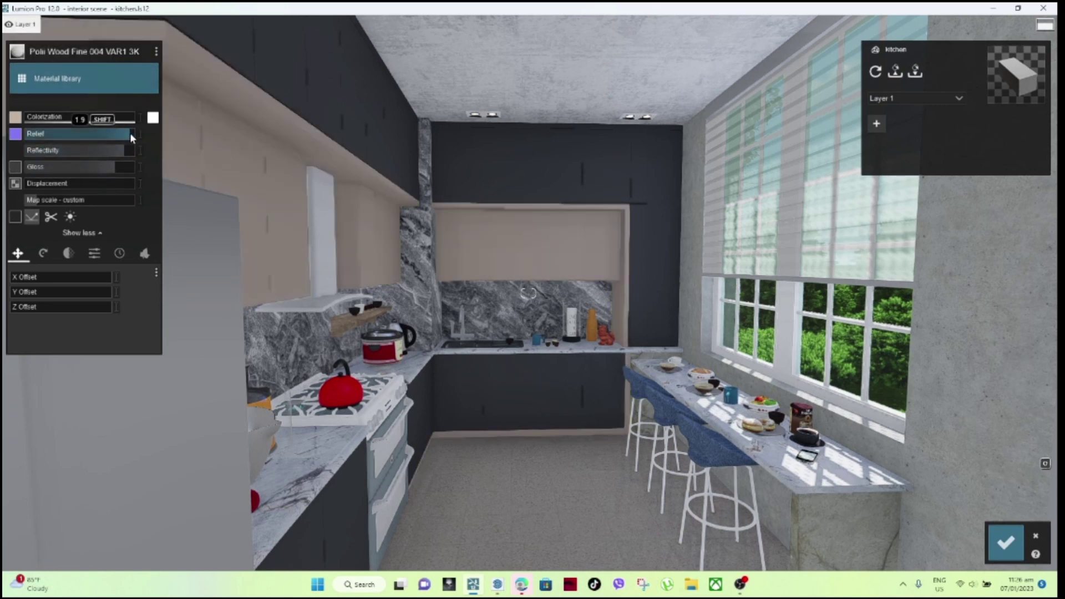
pyautogui.moveTo(115, 171); pyautogui.dragTo(98, 174)
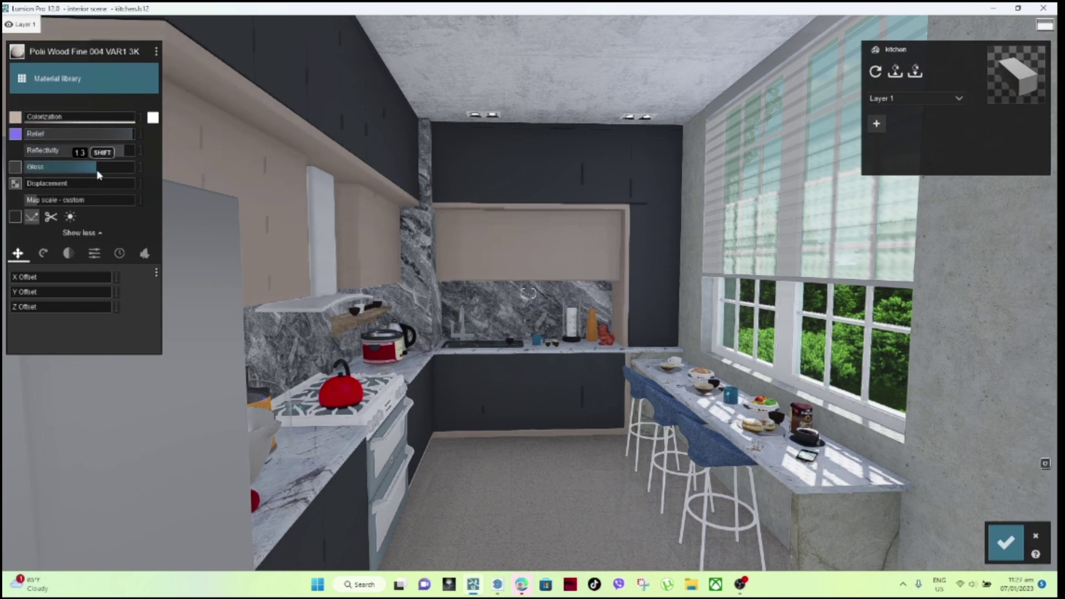
pyautogui.moveTo(124, 151); pyautogui.dragTo(129, 153)
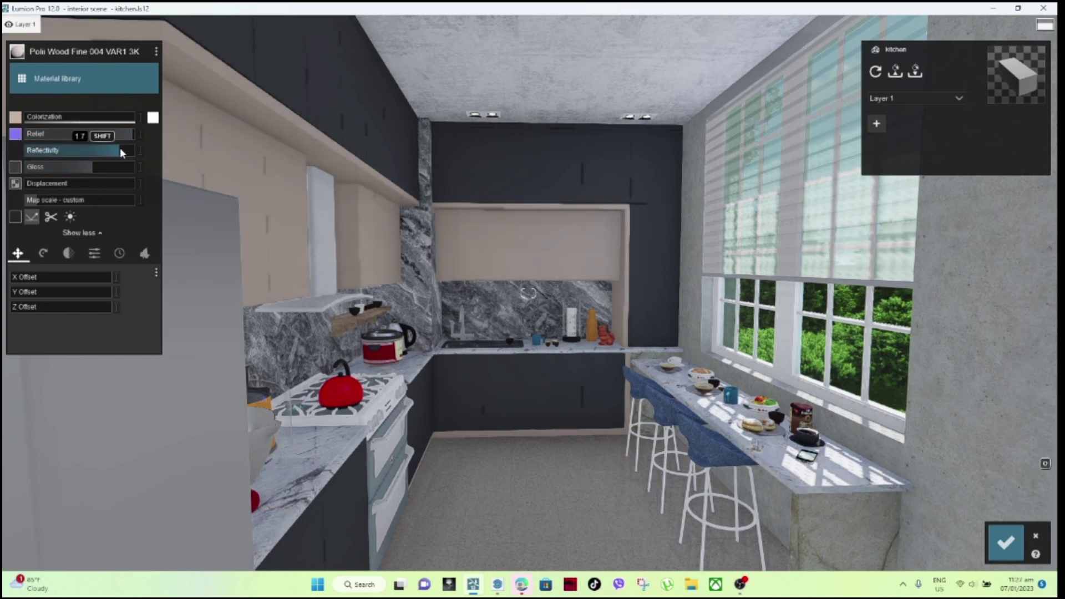
pyautogui.click(1006, 542)
# Open the floor tile material, close it without changes, and switch to Photo mode.
pyautogui.click(496, 486)
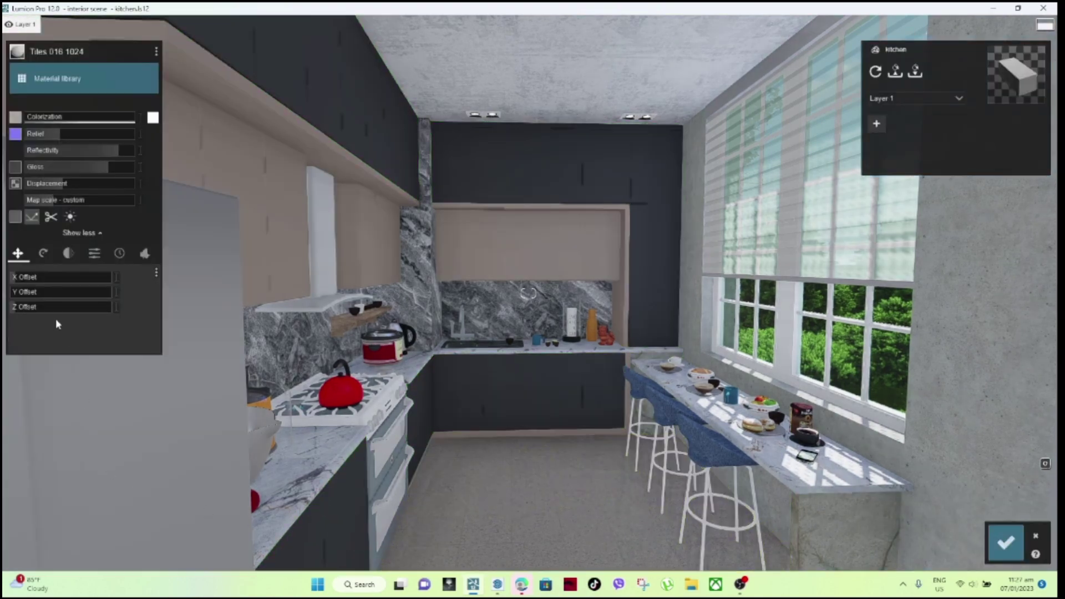
pyautogui.click(1005, 542)
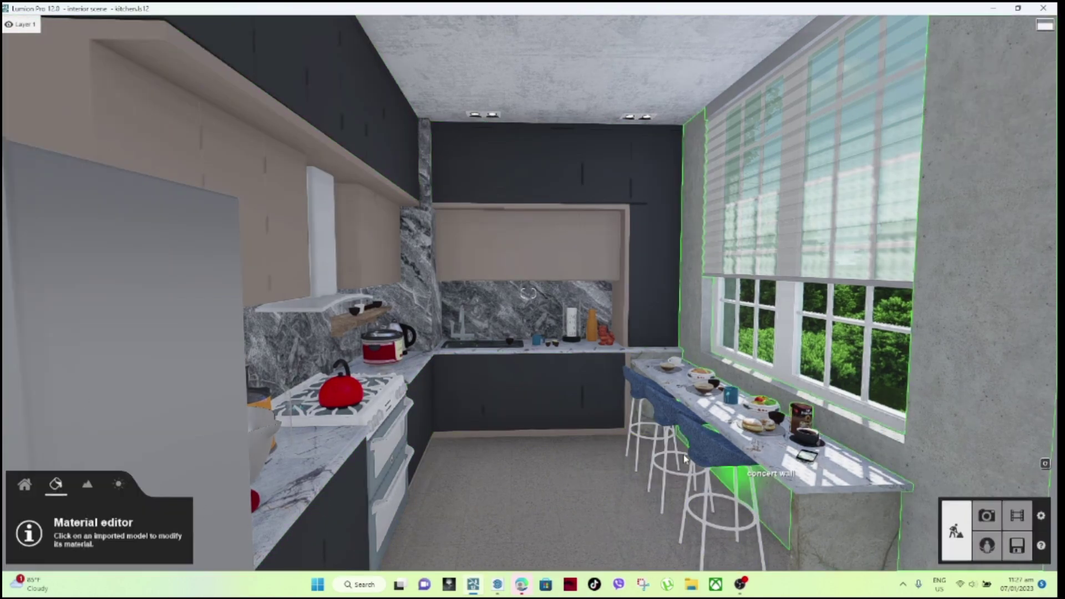
pyautogui.click(987, 517)
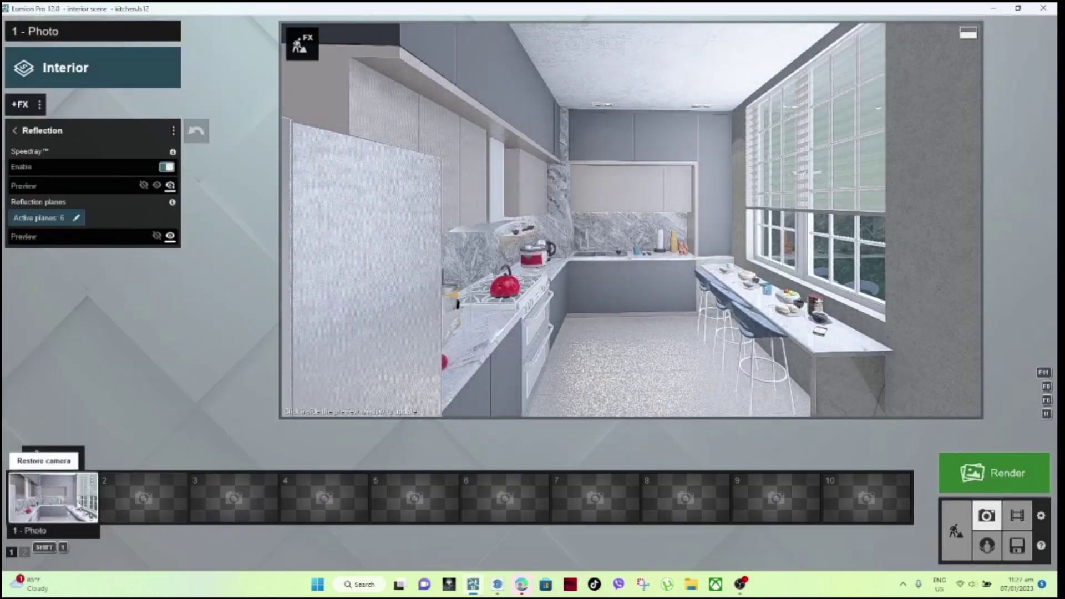
# Restore the Photo 1 camera to show the final kitchen render.
pyautogui.click(74, 504)
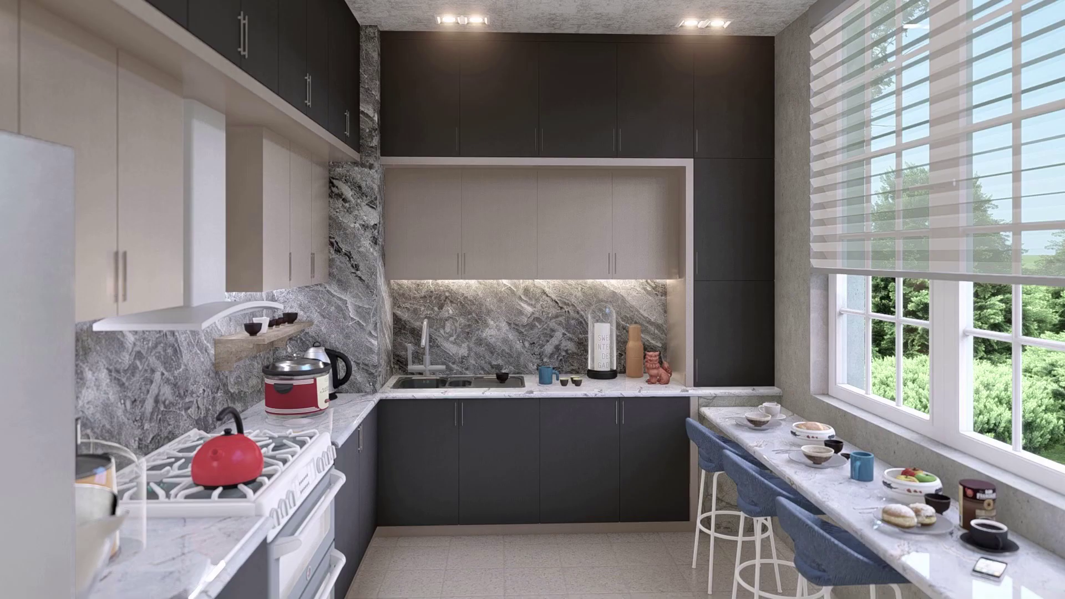